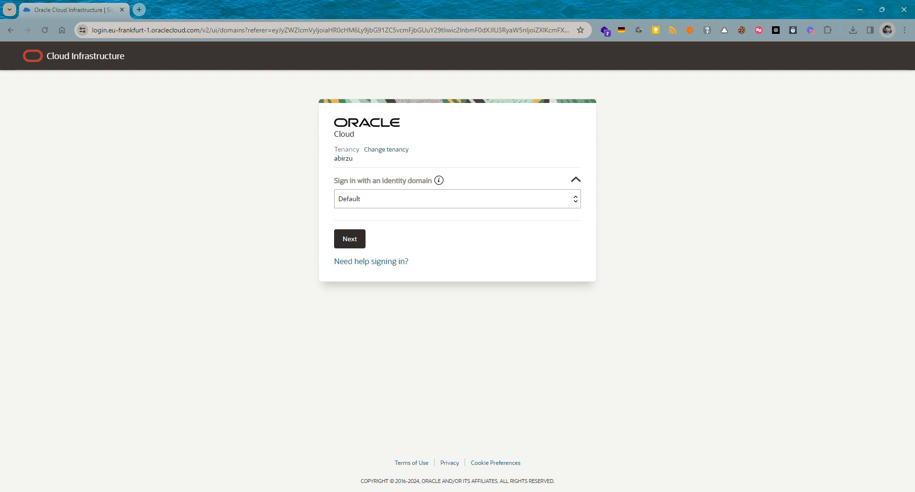
- Load cloud.oracle.com in a new Chrome tab beside the existing sign-in tab
{"action": "left_click", "coordinate": [139, 10]}
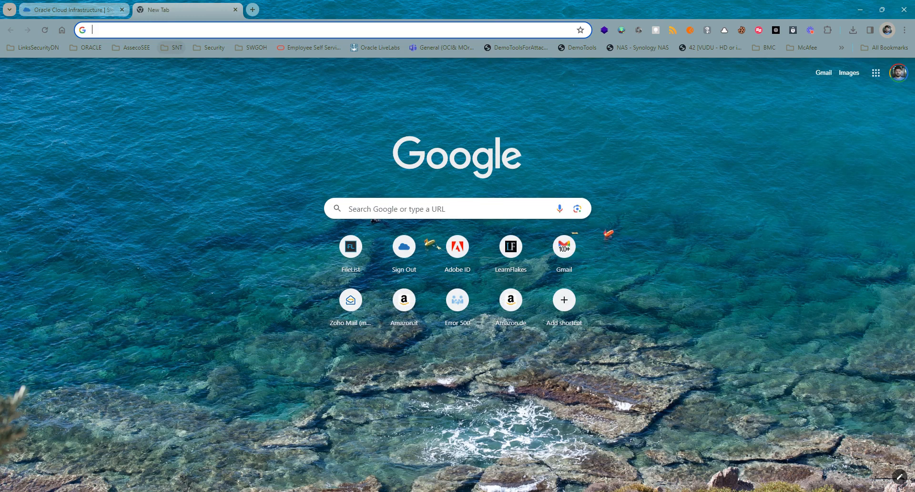
{"action": "type", "text": "clo"}
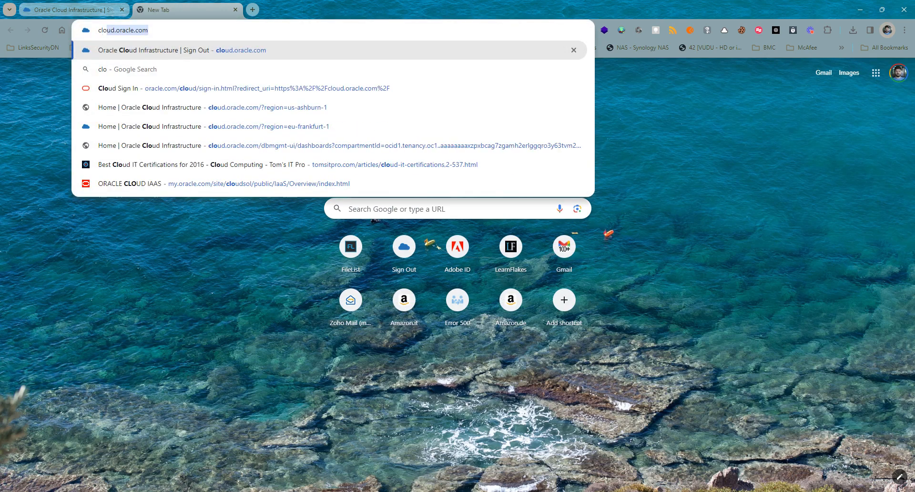
{"action": "key", "text": "Return"}
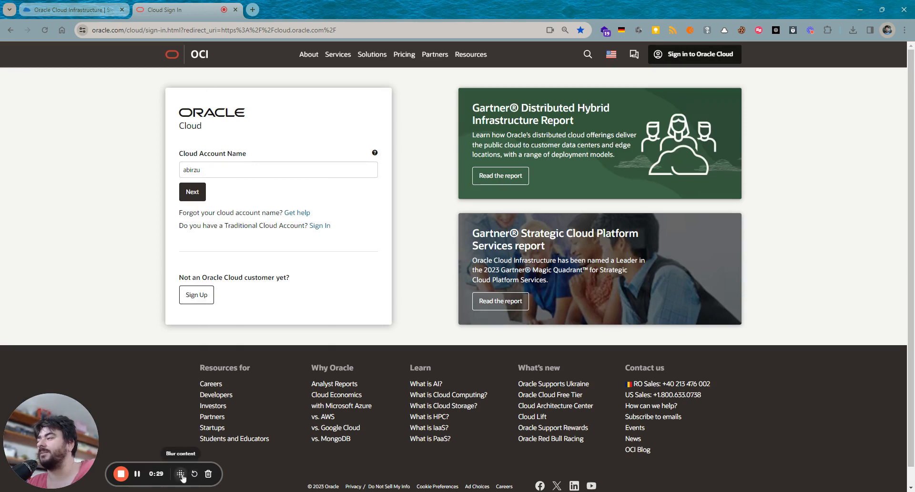
- Open the Free Tier signup page, highlight the $300 credit offer, then return to Cloud Sign In
{"action": "left_click", "coordinate": [201, 295]}
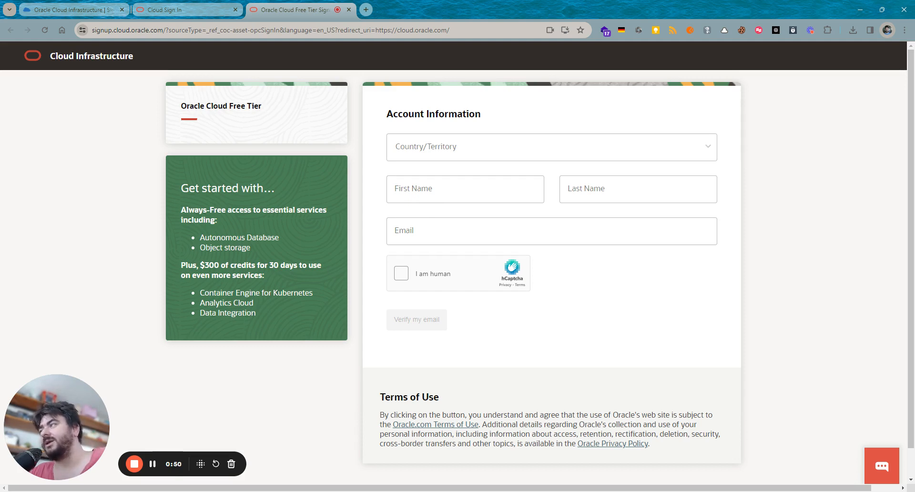
{"action": "left_click_drag", "start_coordinate": [200, 265], "coordinate": [237, 265]}
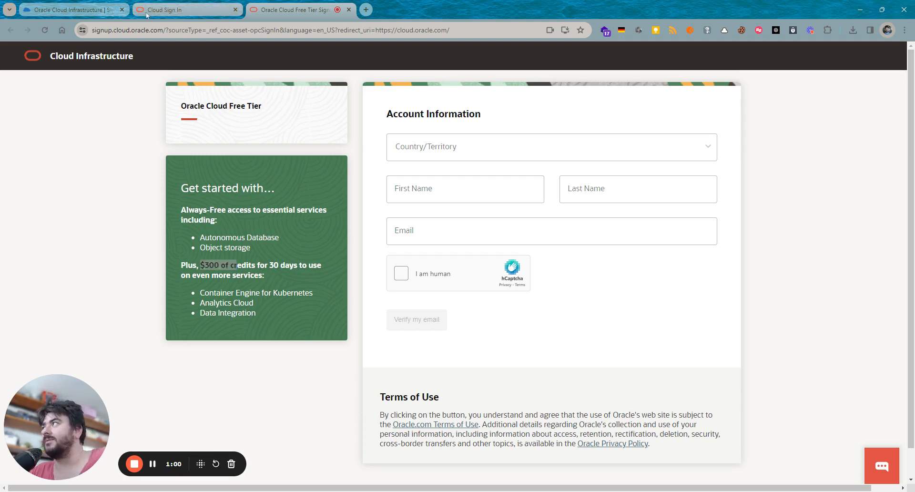
{"action": "left_click", "coordinate": [182, 10]}
- Continue past the cloud account page with the Default identity domain to reach the credentials form
{"action": "left_click", "coordinate": [191, 191]}
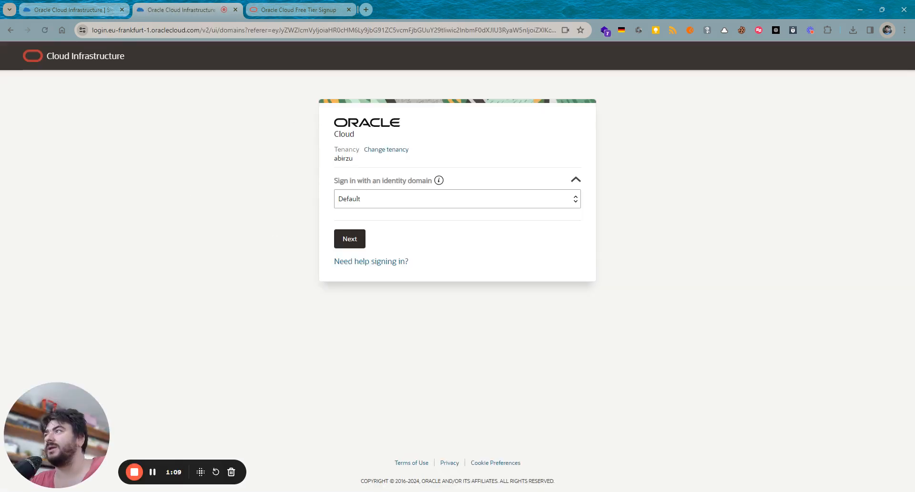
{"action": "double_click", "coordinate": [335, 159]}
{"action": "left_click", "coordinate": [516, 147]}
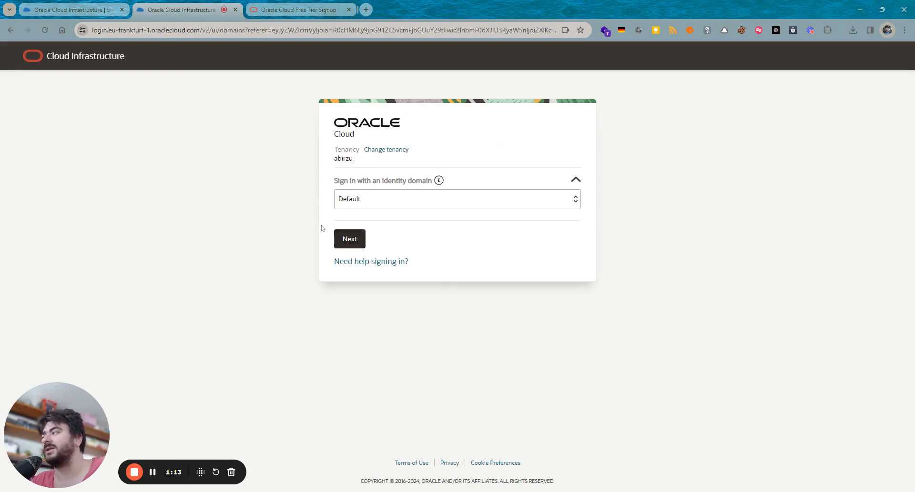
{"action": "left_click", "coordinate": [347, 244]}
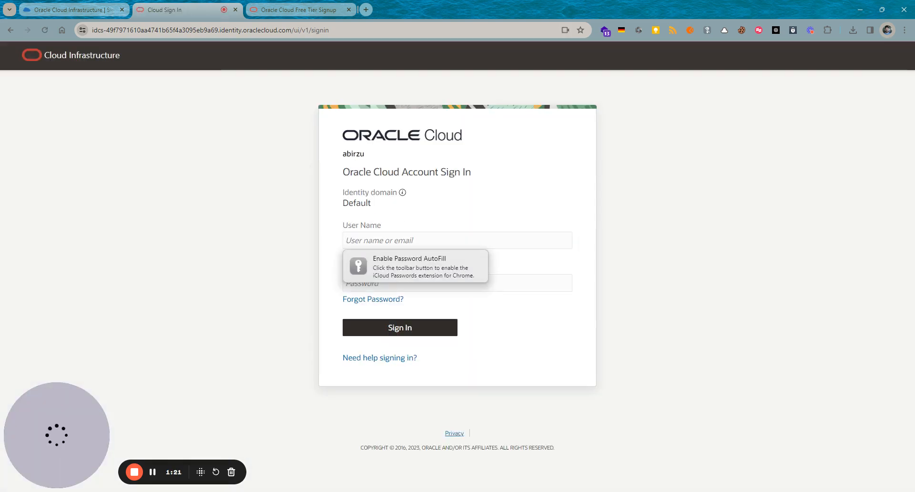
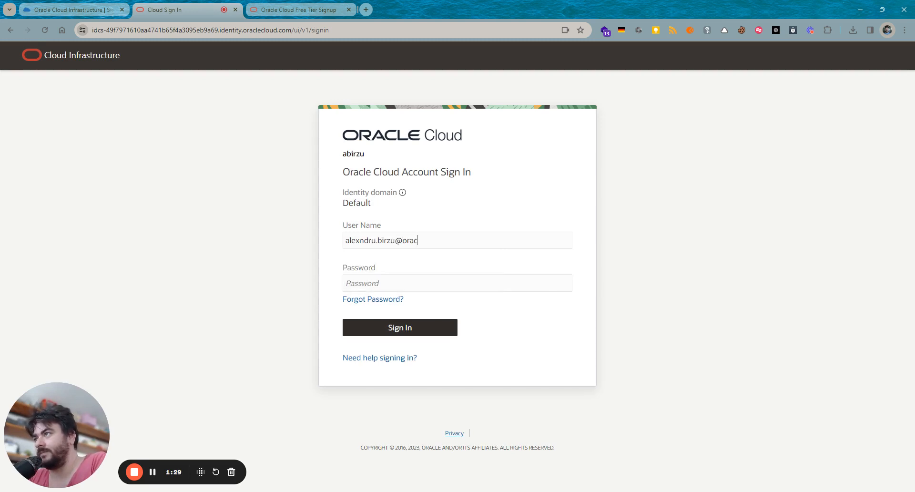
- Enter the user name and account password and submit the first sign-in attempt
{"action": "key", "text": "Tab"}
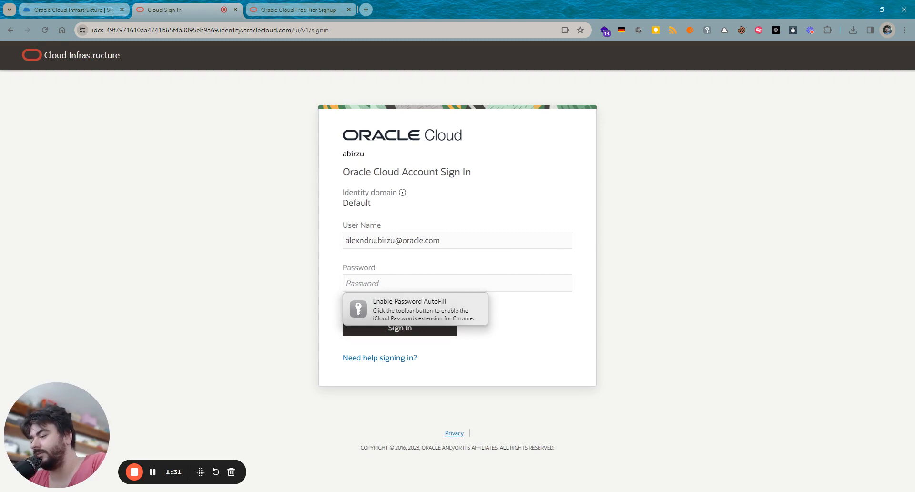
{"action": "type", "text": "•••"}
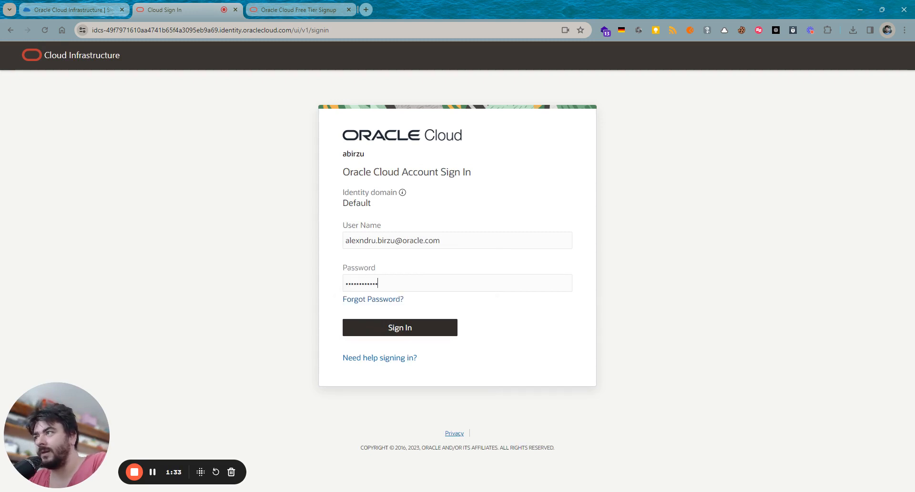
{"action": "key", "text": "Return"}
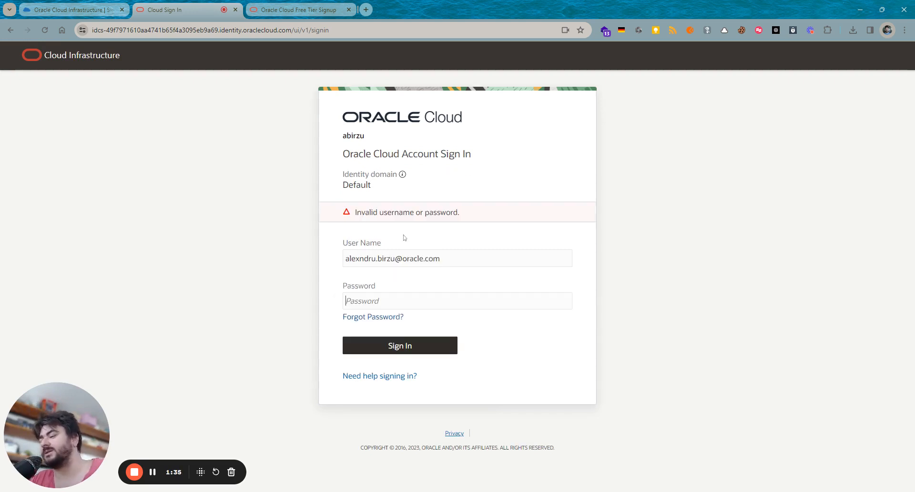
- After the invalid credentials error, correct the user name typo, re-enter the password and resubmit
{"action": "type", "text": "•"}
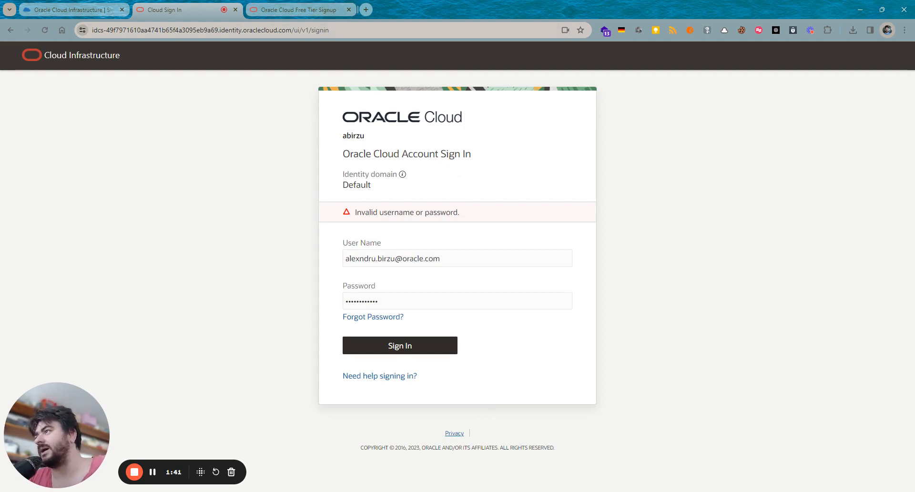
{"action": "left_click", "coordinate": [363, 258]}
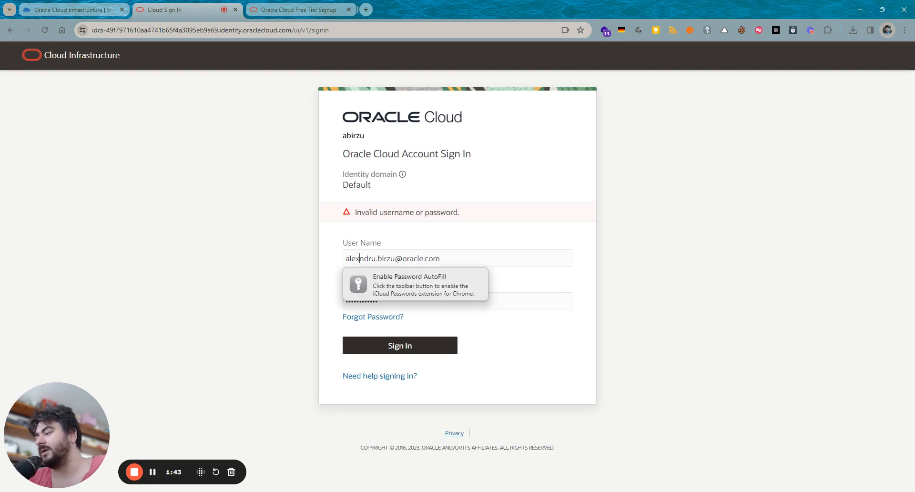
{"action": "type", "text": "a"}
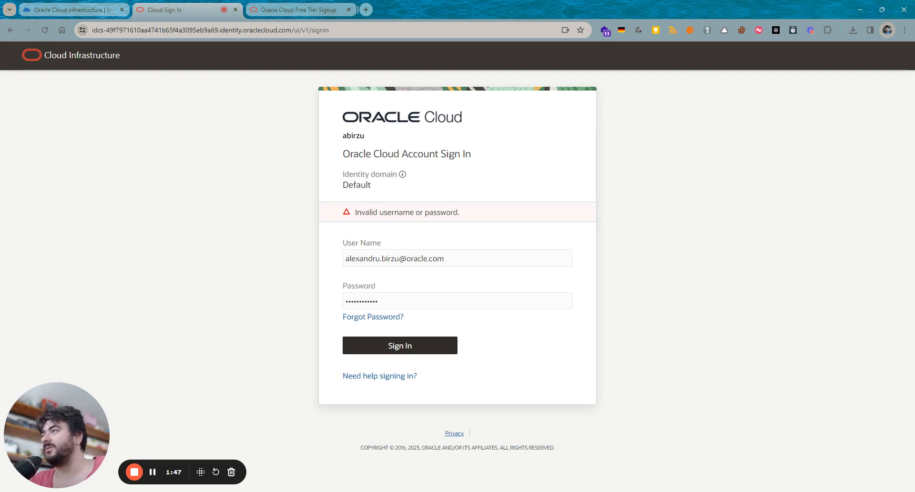
{"action": "left_click_drag", "start_coordinate": [463, 219], "coordinate": [341, 218]}
{"action": "left_click", "coordinate": [293, 246]}
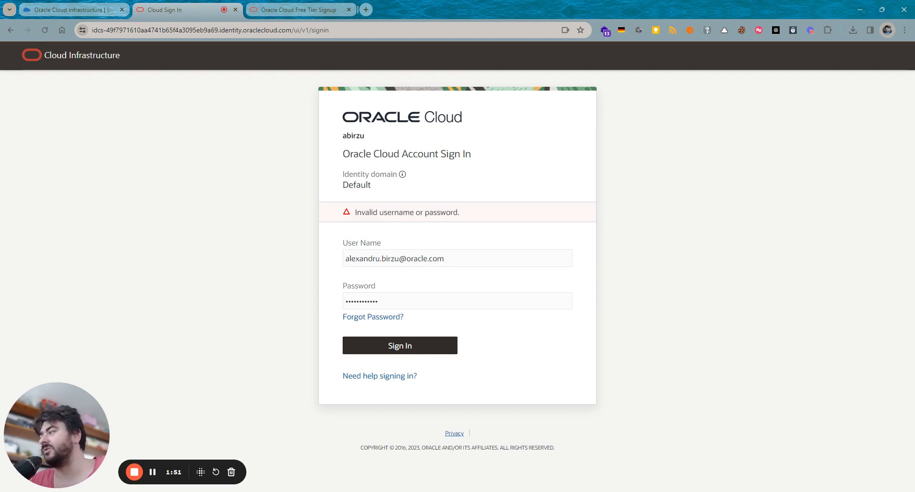
{"action": "left_click", "coordinate": [376, 345]}
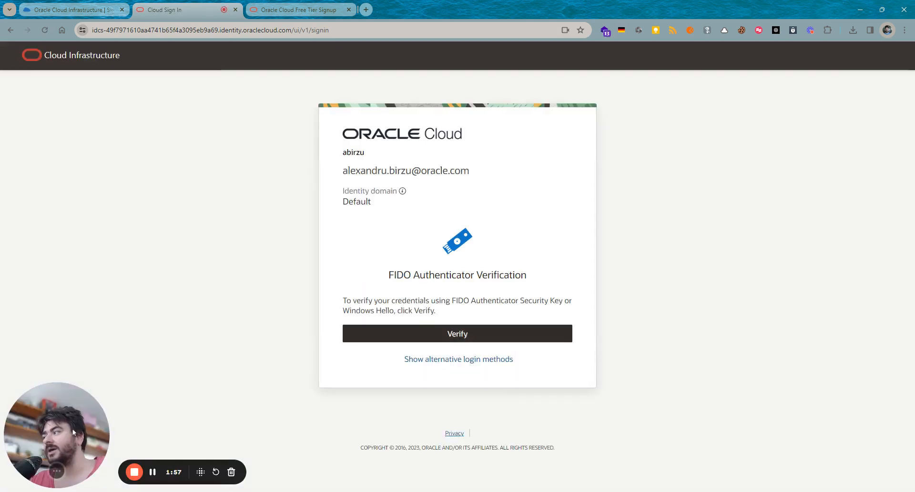
- Cancel the failed security key prompt, switch to FIDO Authenticator, and start verification again
{"action": "left_click", "coordinate": [405, 337]}
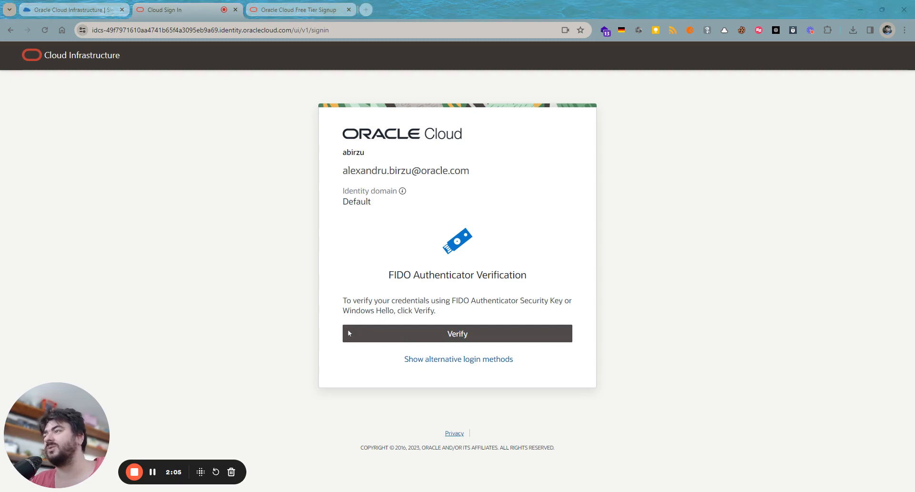
{"action": "left_click", "coordinate": [473, 319]}
{"action": "left_click", "coordinate": [477, 391]}
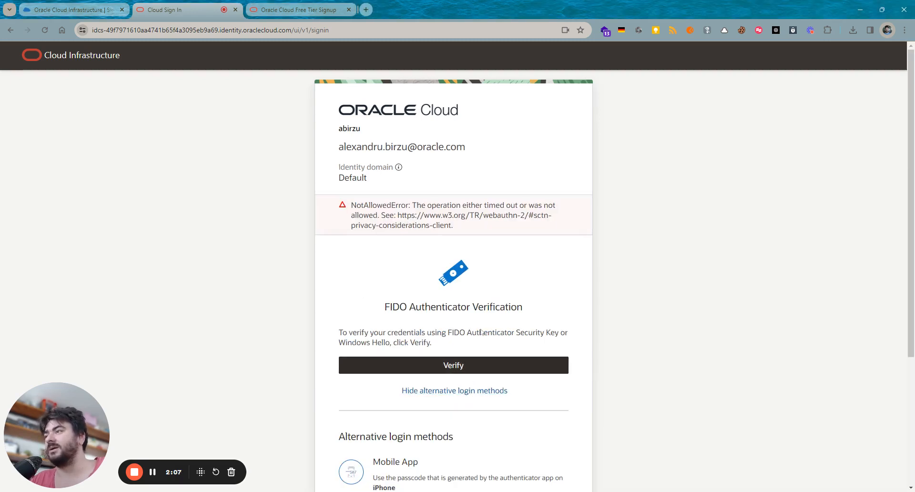
{"action": "scroll", "coordinate": [488, 345], "scroll_direction": "down", "scroll_amount": 3}
{"action": "left_click", "coordinate": [503, 363]}
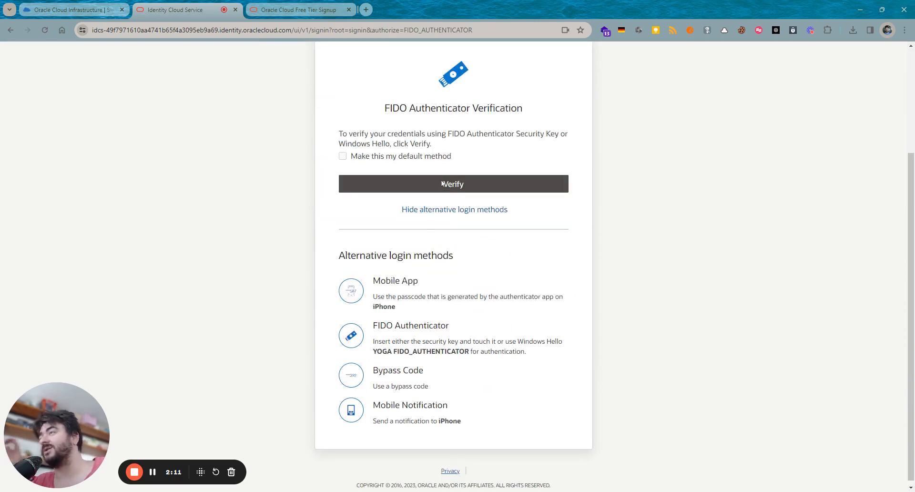
{"action": "left_click", "coordinate": [442, 188]}
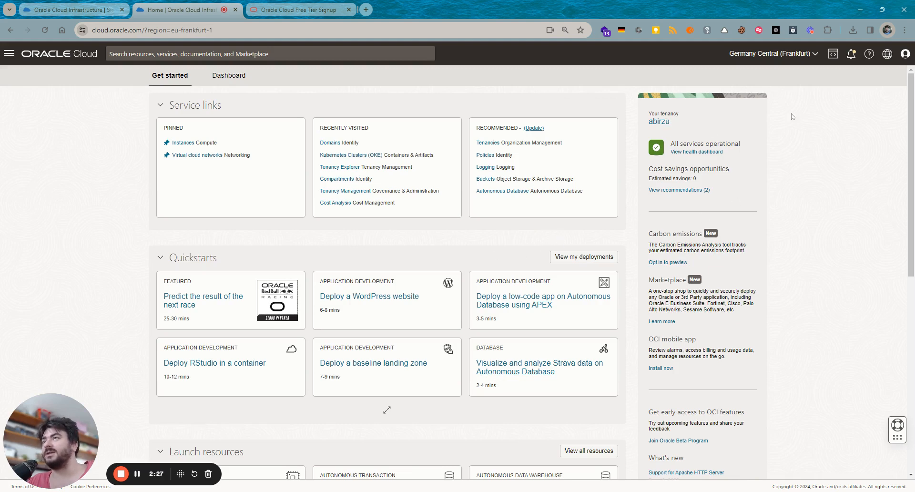
{"action": "left_click", "coordinate": [905, 54]}
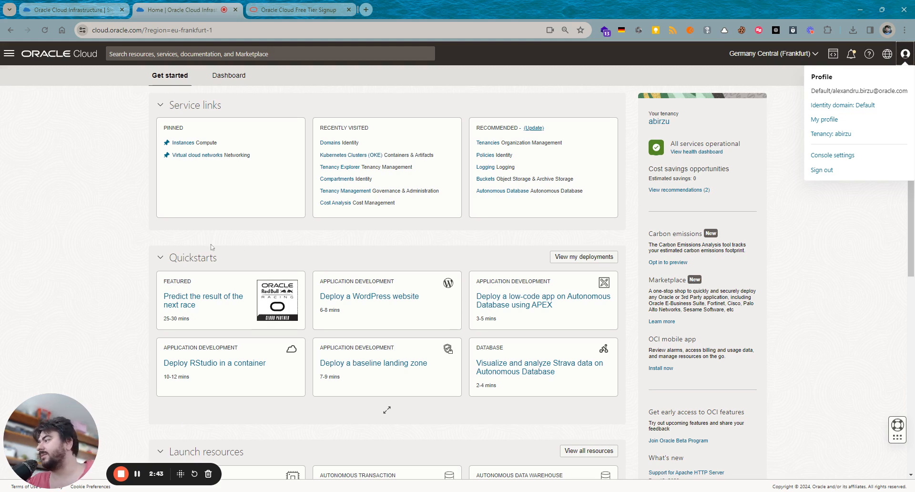
{"action": "left_click", "coordinate": [800, 277]}
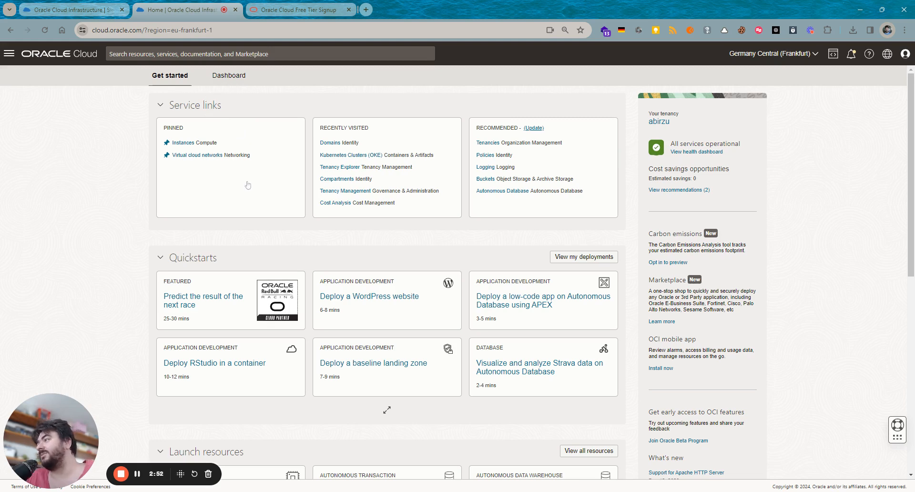
{"action": "double_click", "coordinate": [218, 258]}
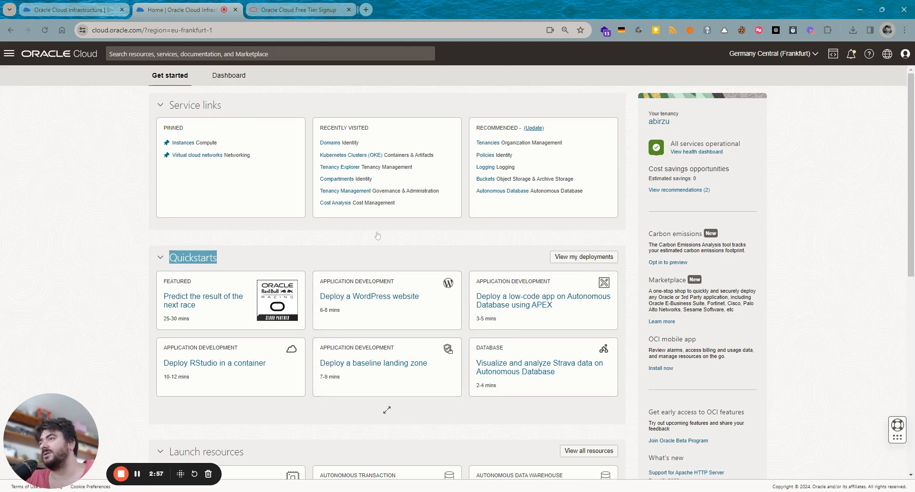
{"action": "scroll", "coordinate": [379, 236], "scroll_direction": "down", "scroll_amount": 2}
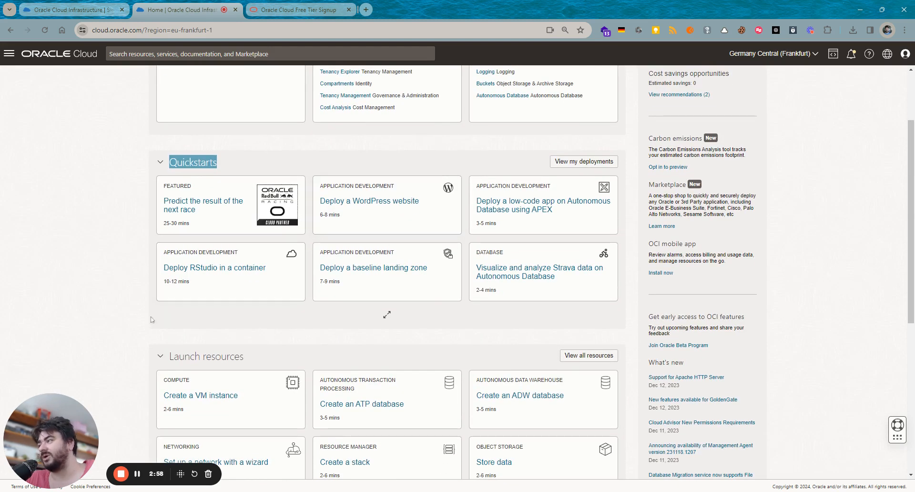
{"action": "scroll", "coordinate": [157, 268], "scroll_direction": "down", "scroll_amount": 2}
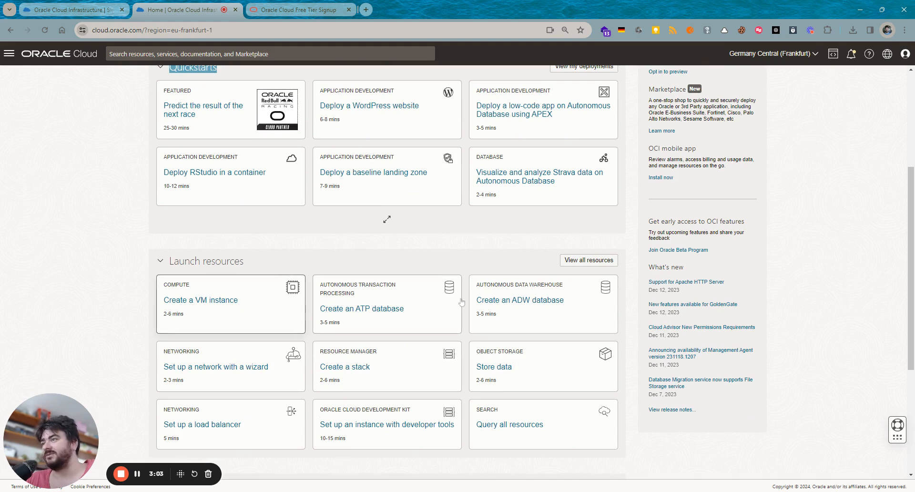
{"action": "scroll", "coordinate": [110, 295], "scroll_direction": "up", "scroll_amount": 4}
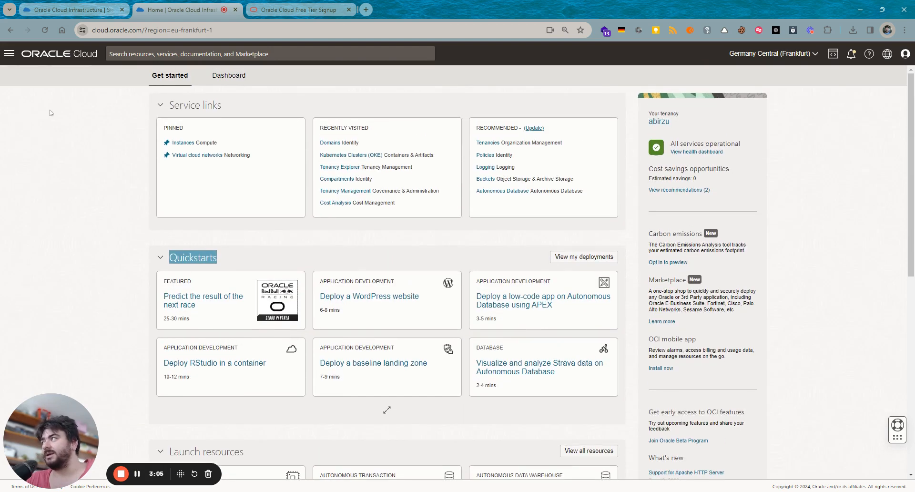
- Go to Identity & Security > Compartments and start, then cancel, a new compartment
{"action": "left_click", "coordinate": [8, 56]}
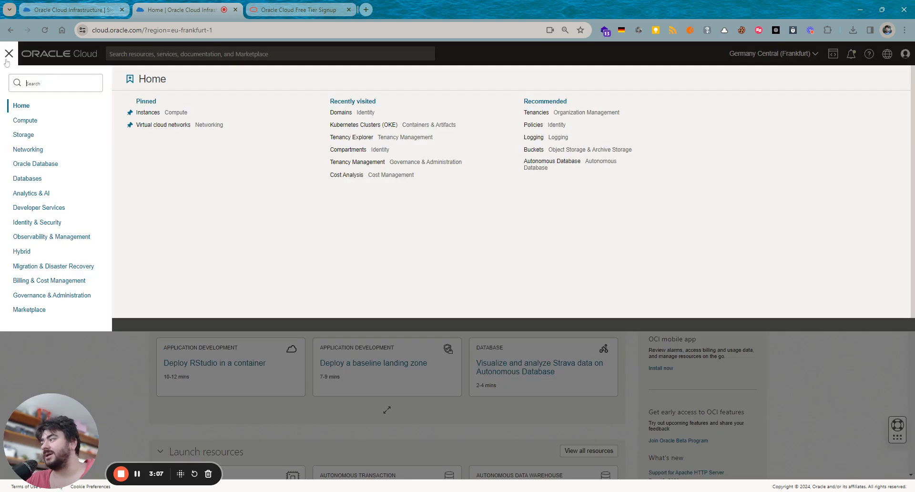
{"action": "left_click", "coordinate": [59, 226]}
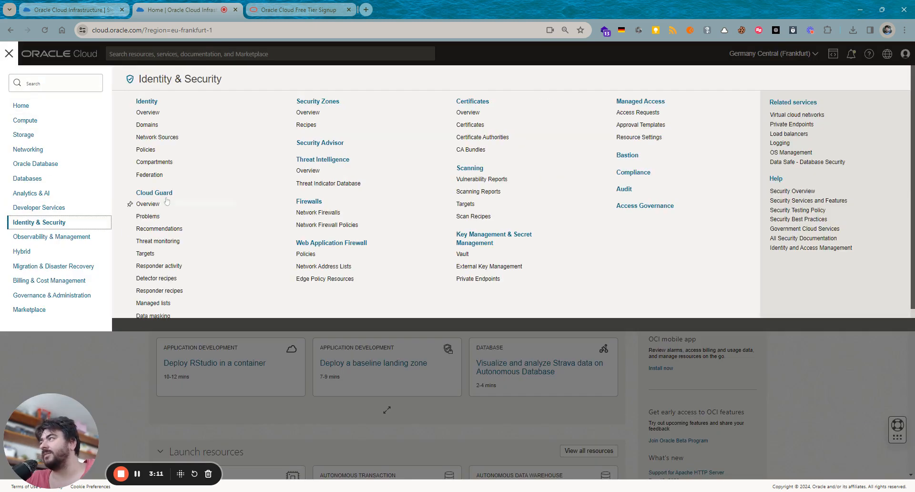
{"action": "left_click", "coordinate": [167, 164]}
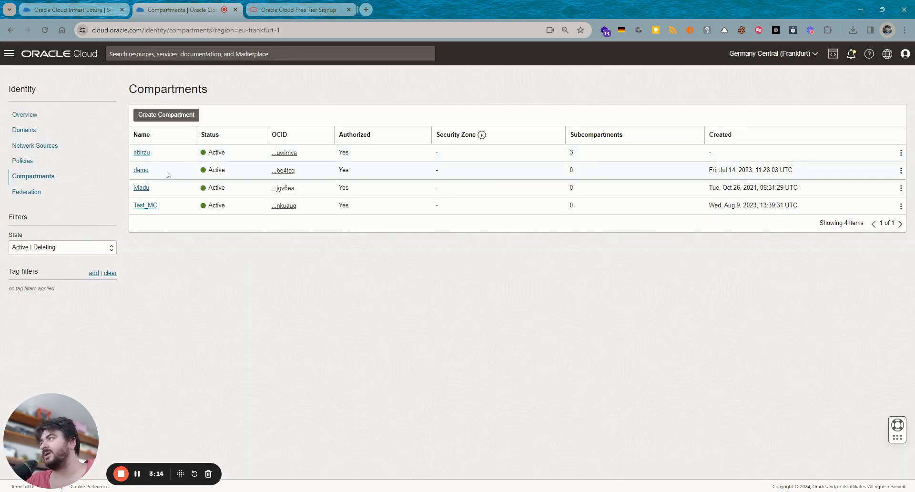
{"action": "mouse_move", "coordinate": [149, 172]}
{"action": "left_mouse_down"}
{"action": "mouse_move", "coordinate": [126, 169]}
{"action": "mouse_move", "coordinate": [153, 174]}
{"action": "left_mouse_up"}
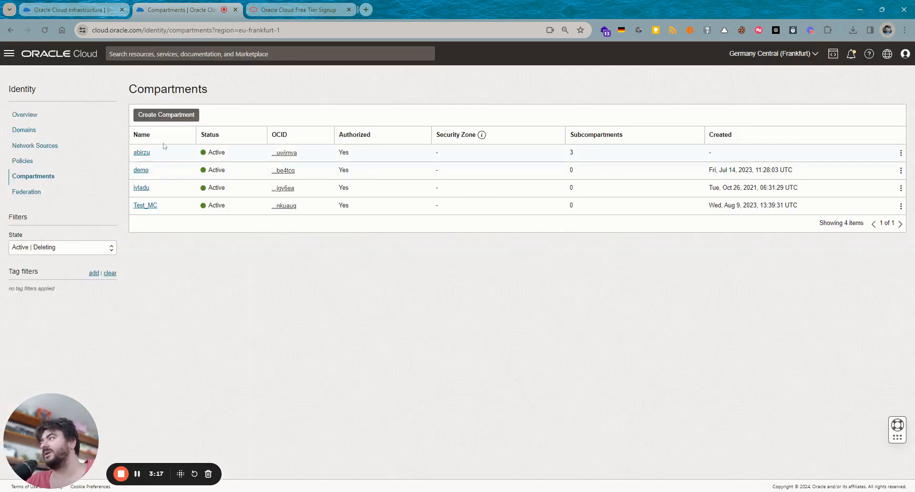
{"action": "left_click", "coordinate": [175, 118]}
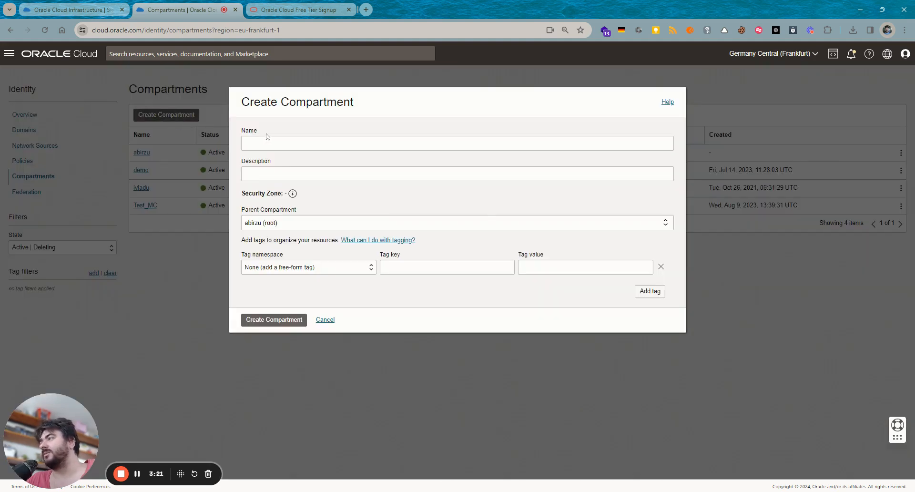
{"action": "left_click", "coordinate": [266, 143]}
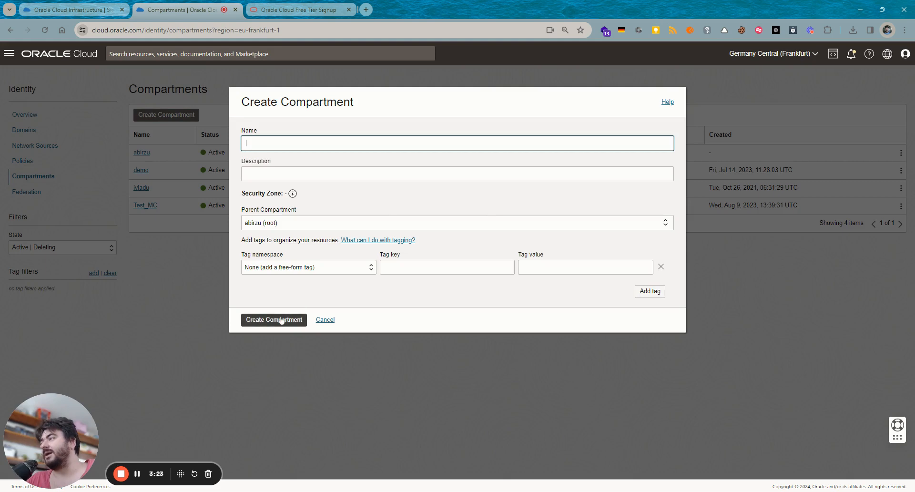
{"action": "left_click", "coordinate": [331, 323]}
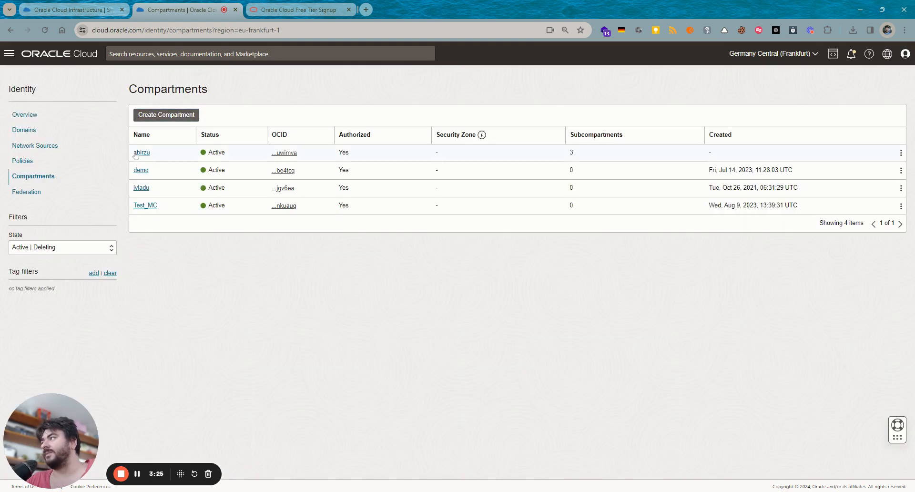
- View the demo compartment's details, then open the Default identity domain from Domains
{"action": "left_click", "coordinate": [145, 171]}
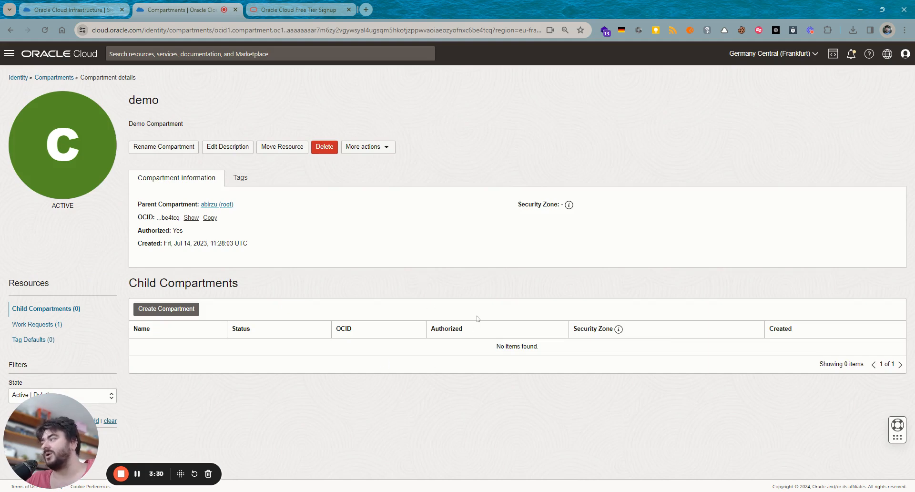
{"action": "left_click", "coordinate": [66, 78]}
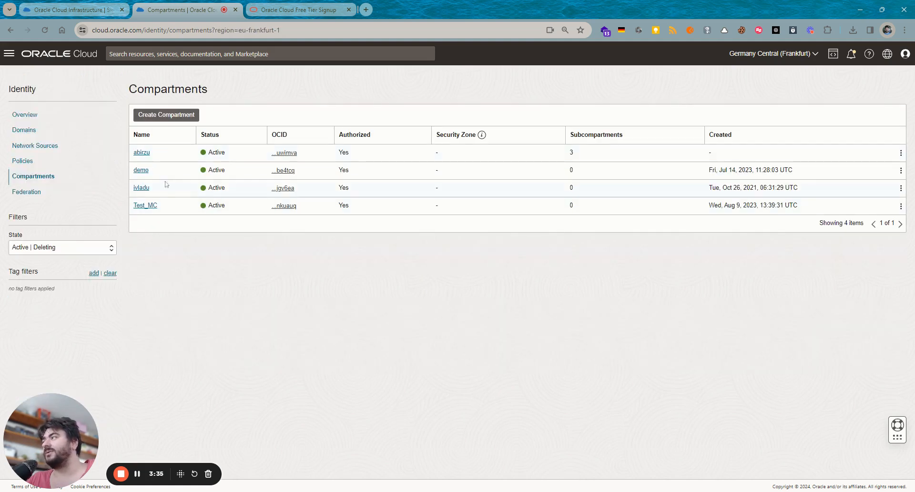
{"action": "left_click", "coordinate": [31, 131]}
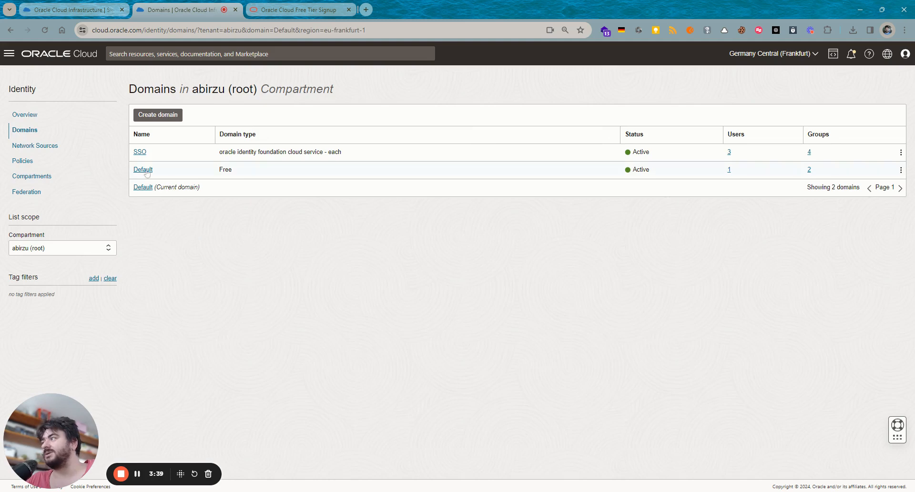
{"action": "left_click", "coordinate": [144, 170]}
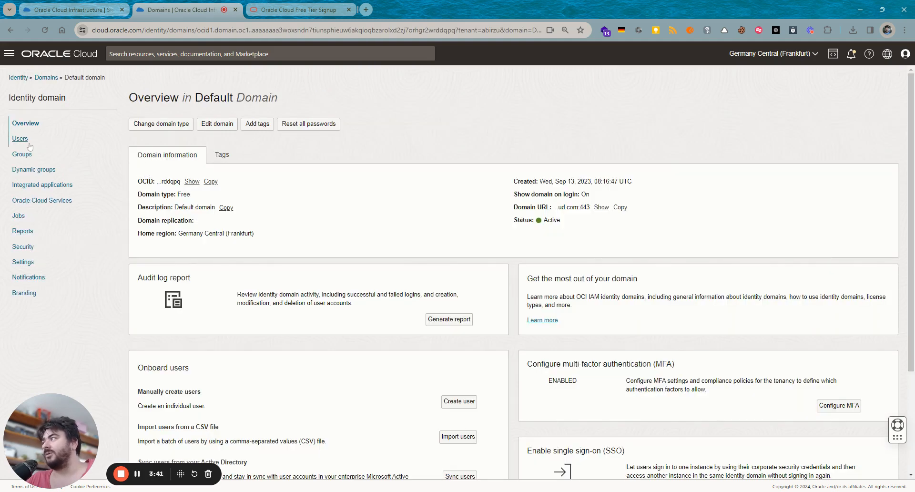
- Start a new user in the Default domain with first name demo and last name user
{"action": "left_click", "coordinate": [24, 139]}
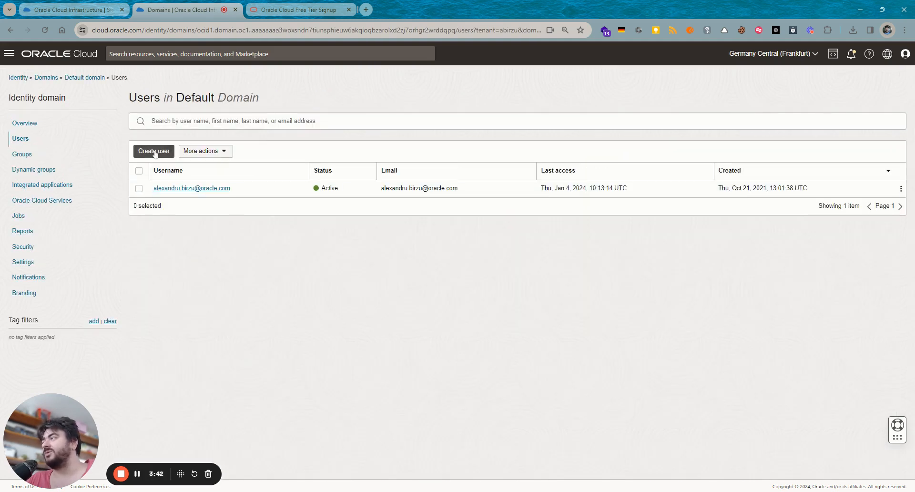
{"action": "left_click", "coordinate": [157, 152]}
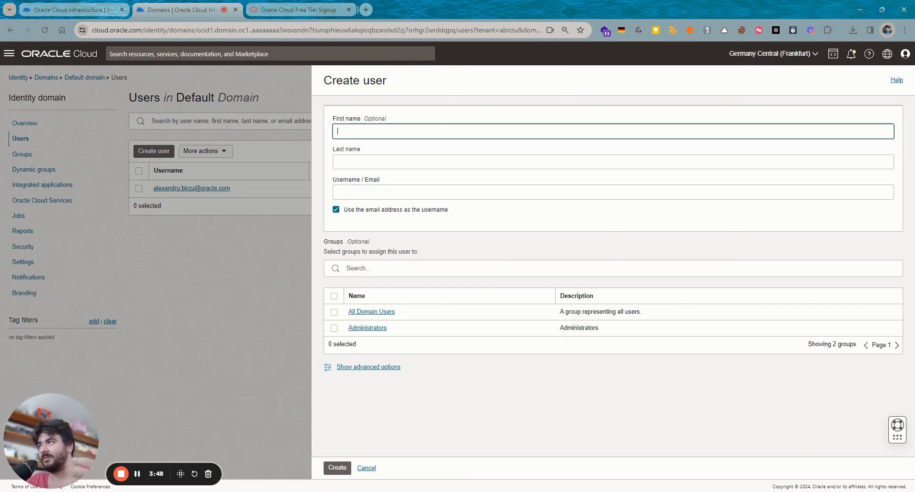
{"action": "type", "text": "demo"}
{"action": "key", "text": "Tab"}
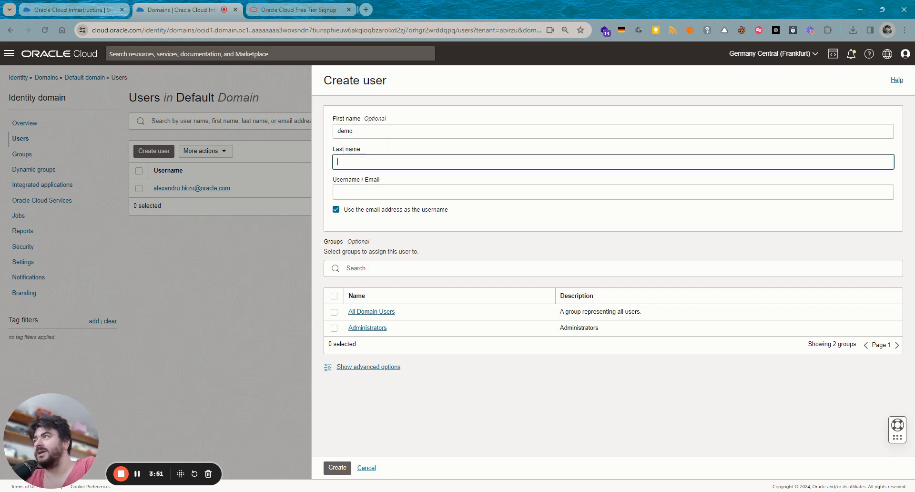
{"action": "type", "text": "uiser"}
{"action": "key", "text": "BackSpace"}
{"action": "key", "text": "BackSpace"}
{"action": "key", "text": "BackSpace"}
{"action": "key", "text": "BackSpace"}
{"action": "type", "text": "ser"}
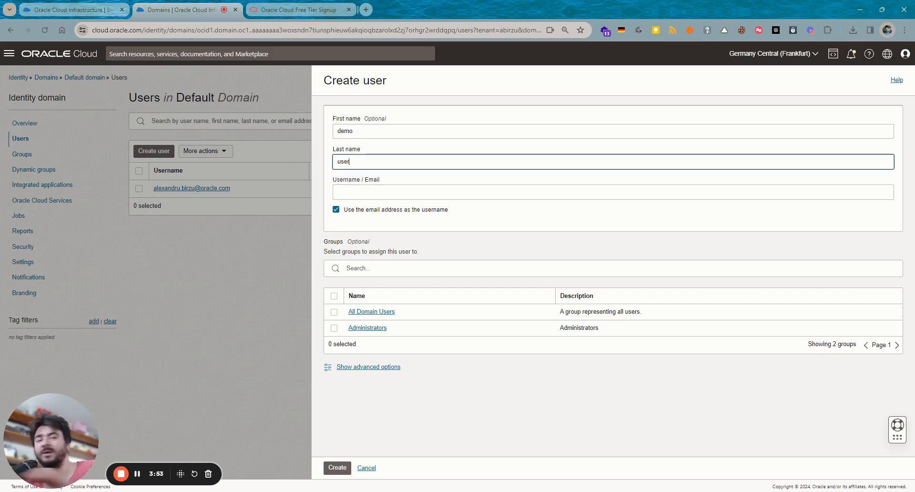
- Turn off e-mail as username, enter a separate username and the e-mail address, and create the user
{"action": "left_click", "coordinate": [389, 214]}
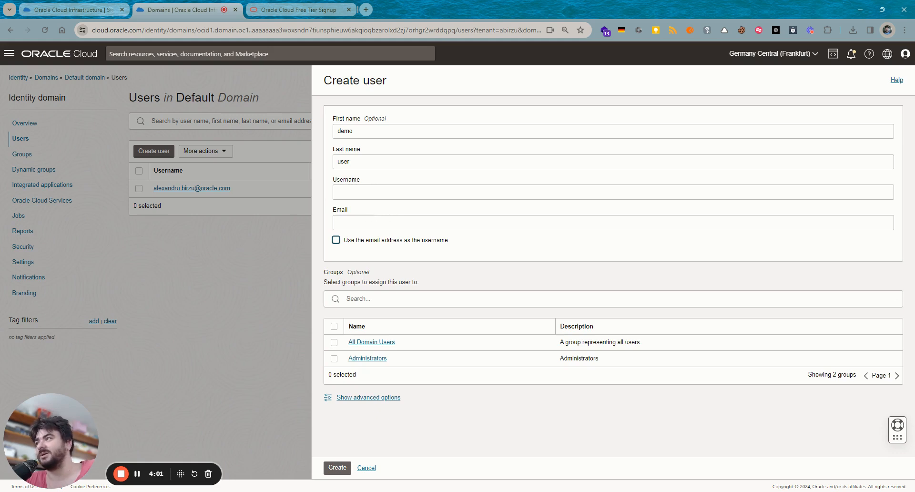
{"action": "left_click", "coordinate": [338, 192]}
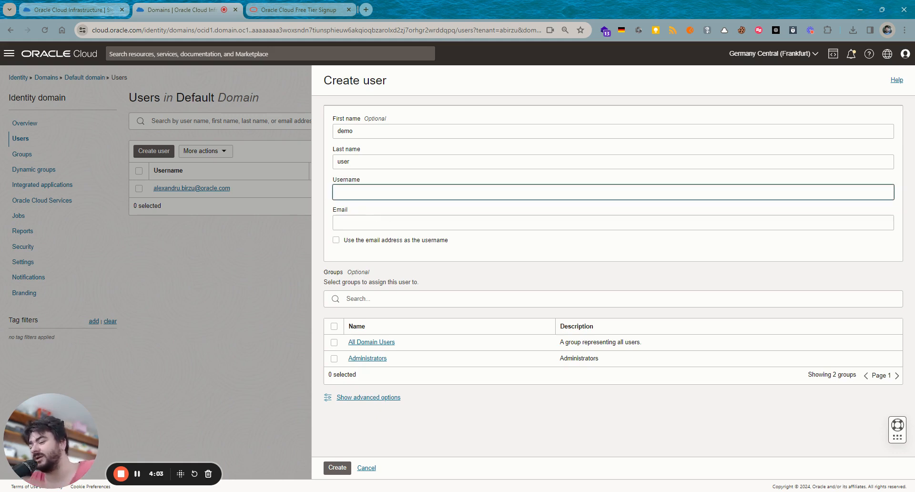
{"action": "type", "text": "demo"}
{"action": "left_click", "coordinate": [338, 222]}
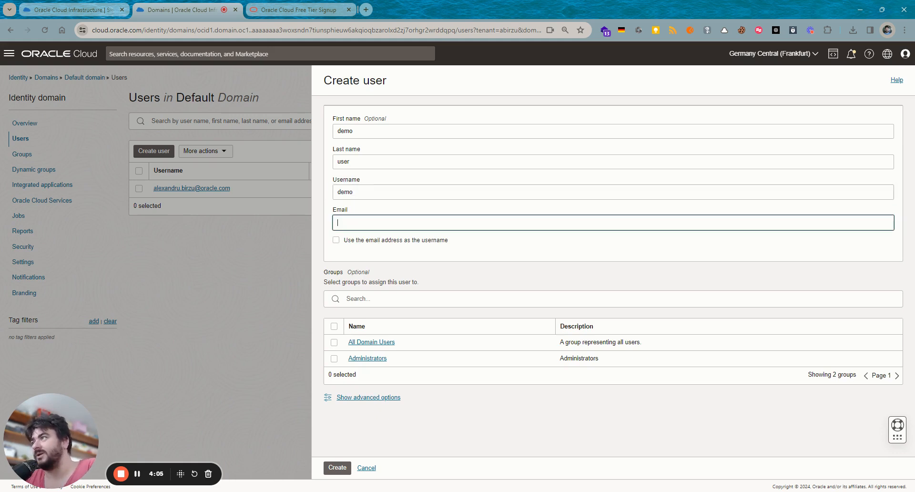
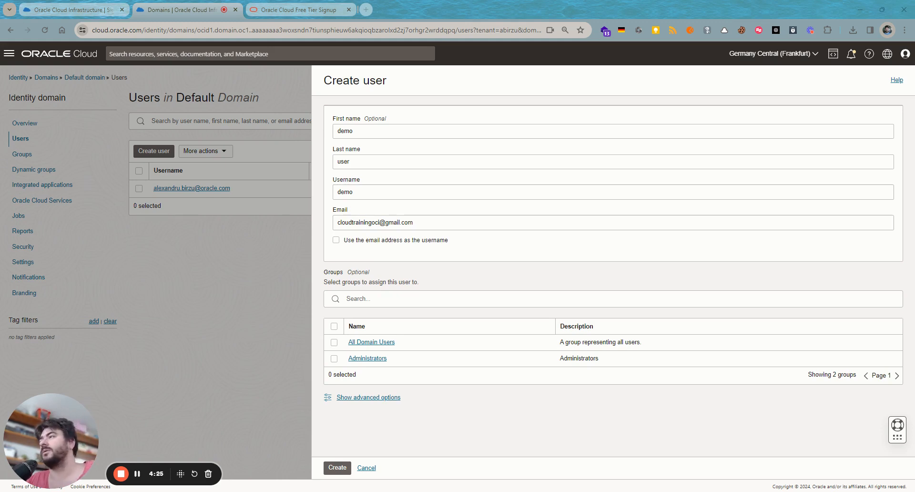
{"action": "left_click", "coordinate": [416, 251]}
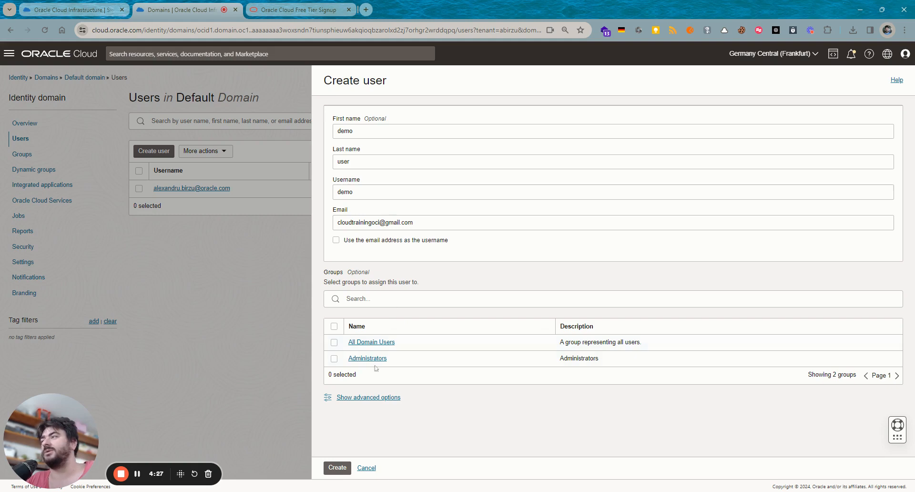
{"action": "left_click", "coordinate": [338, 467]}
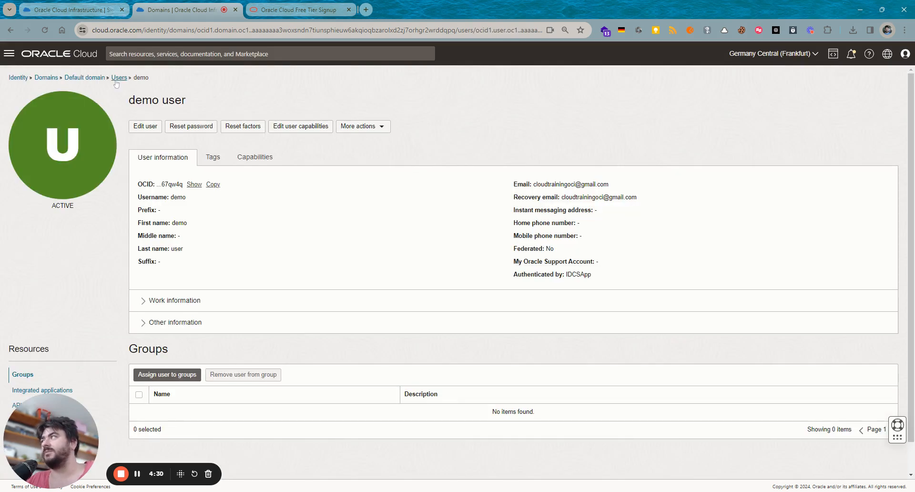
{"action": "left_click", "coordinate": [98, 79]}
- Create group 'demo' with the demo user as its member, then return to the Groups list
{"action": "left_click", "coordinate": [22, 154]}
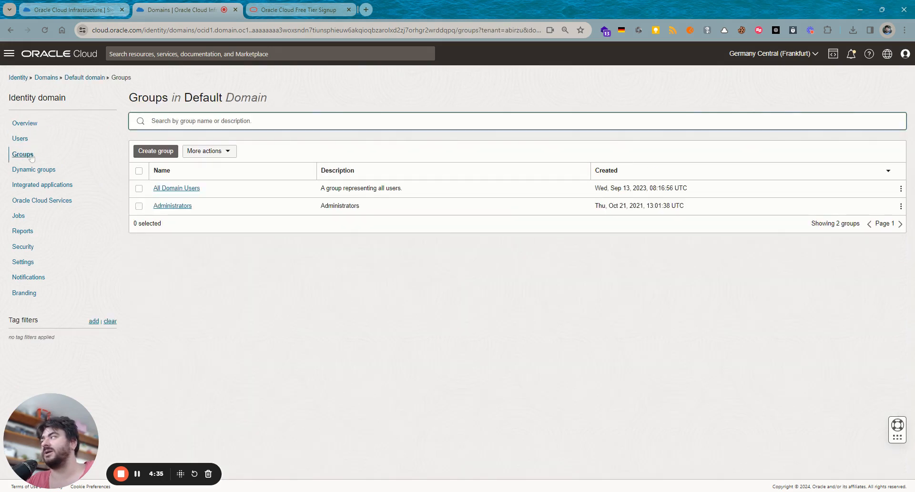
{"action": "left_click", "coordinate": [145, 153]}
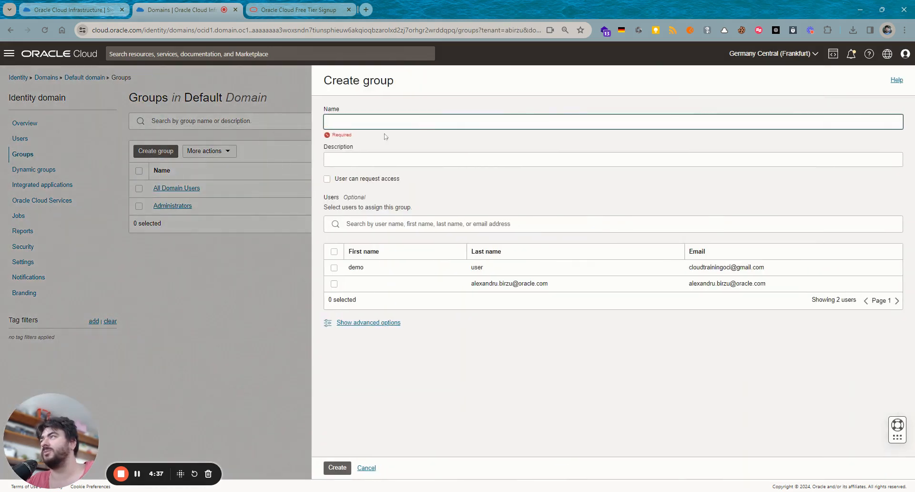
{"action": "type", "text": "demo"}
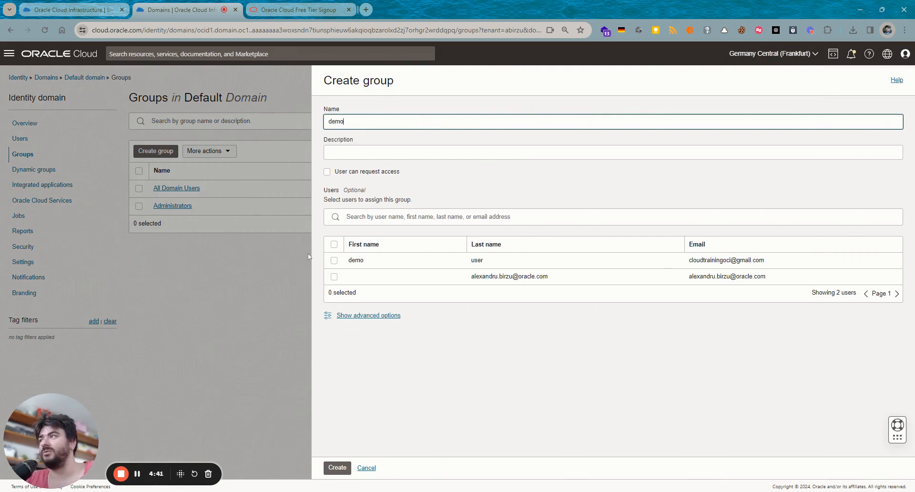
{"action": "left_click", "coordinate": [335, 260]}
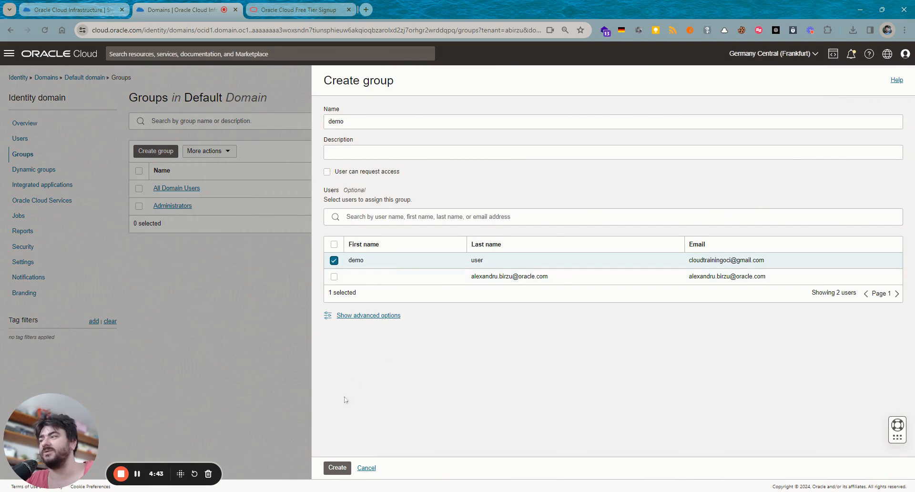
{"action": "left_click", "coordinate": [337, 467]}
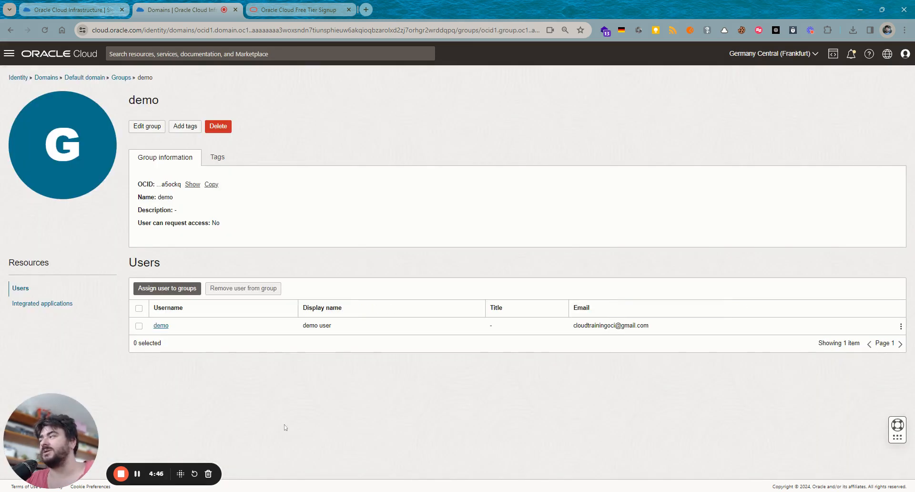
{"action": "left_click", "coordinate": [120, 78]}
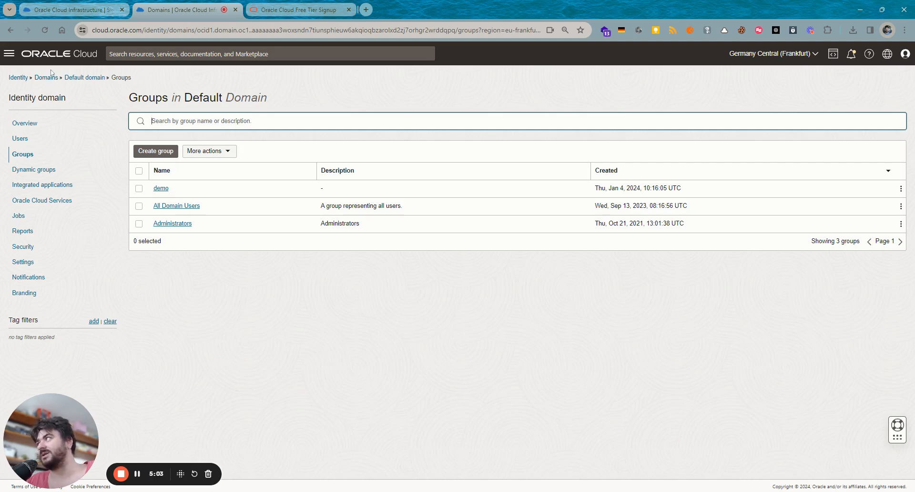
- Go to Identity > Policies and start a new policy named DemoPolicy
{"action": "left_click", "coordinate": [21, 78]}
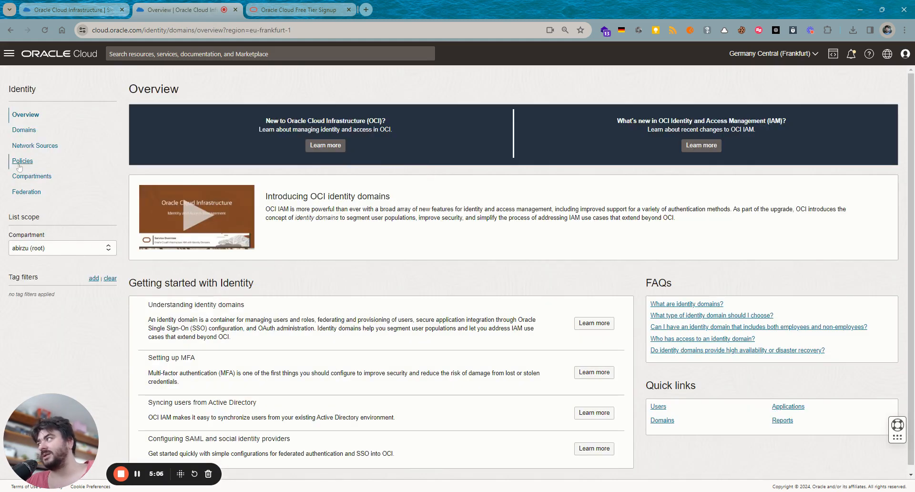
{"action": "left_click", "coordinate": [23, 162]}
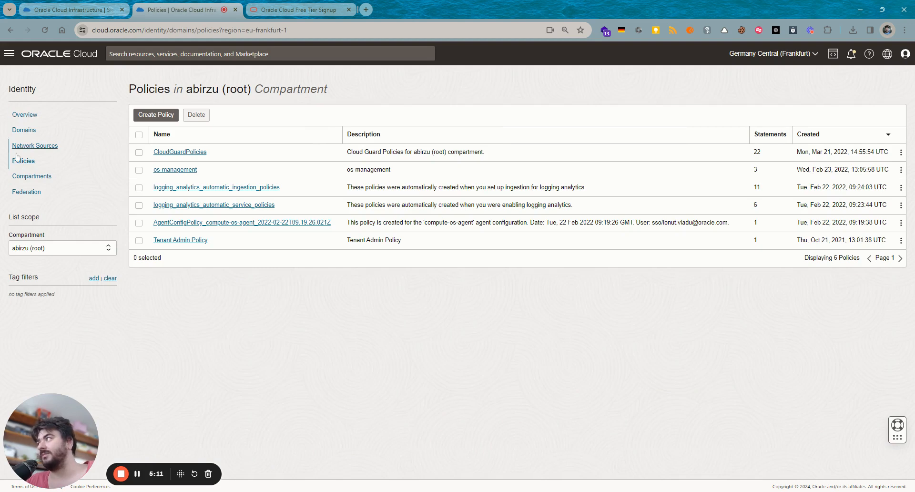
{"action": "left_click", "coordinate": [148, 120]}
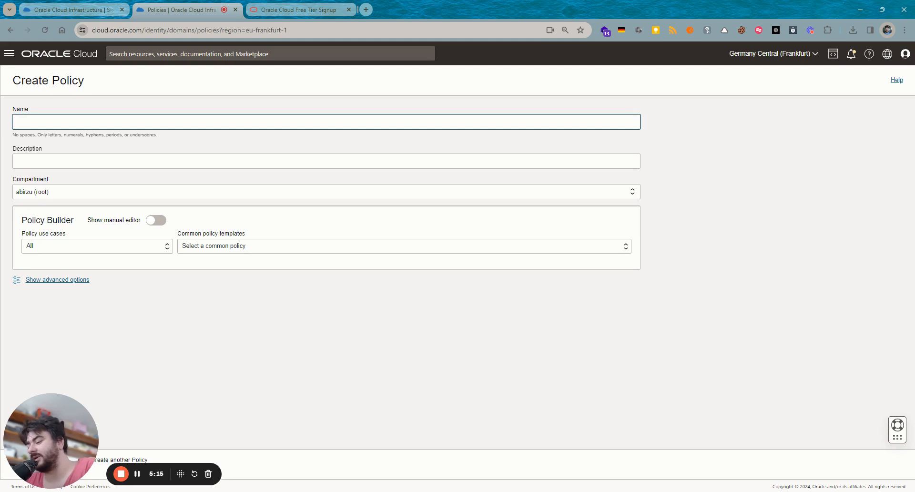
{"action": "type", "text": "DemoPolicy"}
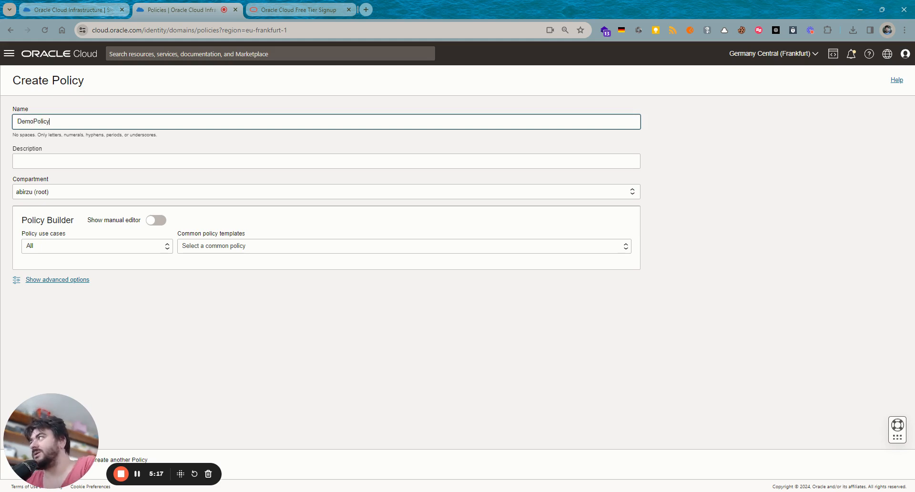
- In the manual editor, write 'allow group demo to manage all-resources in compartment demo' and open the syntax docs
{"action": "left_click", "coordinate": [151, 221]}
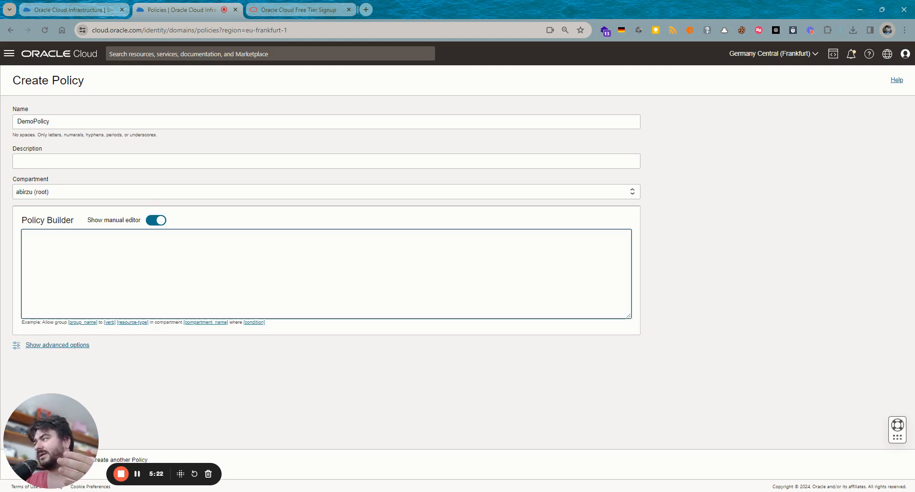
{"action": "type", "text": "allo"}
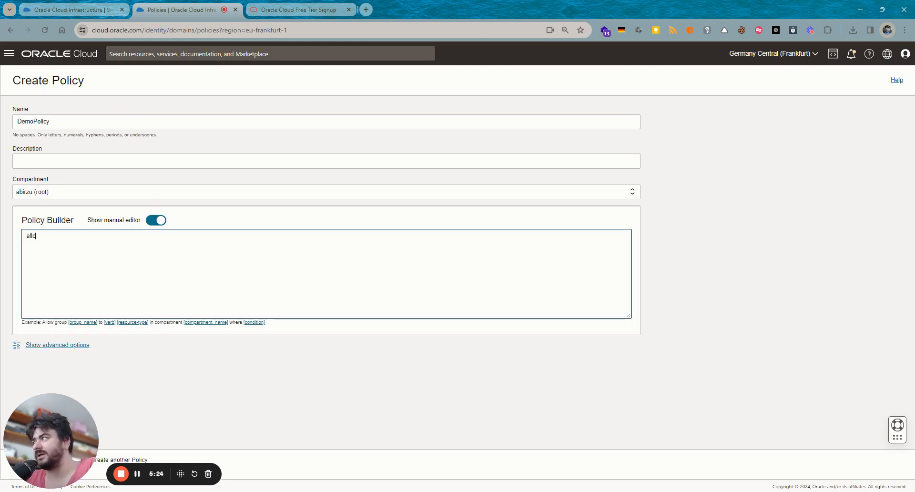
{"action": "type", "text": "w g"}
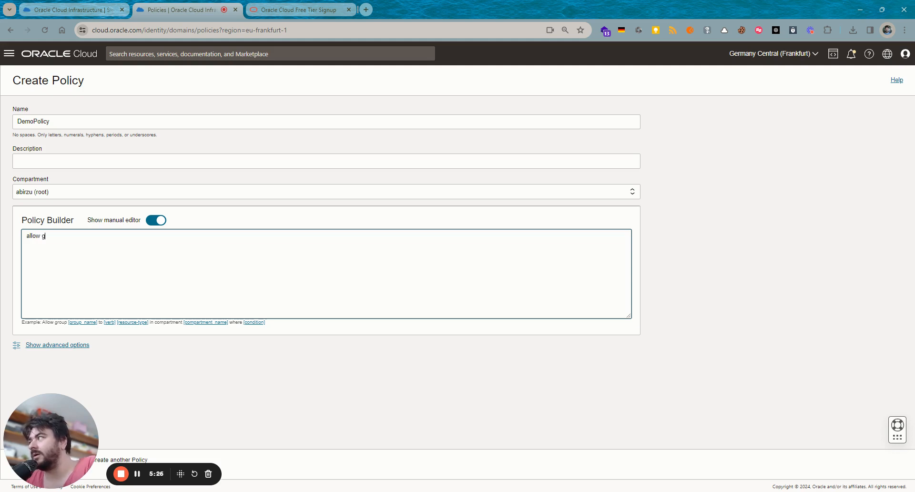
{"action": "type", "text": "roup demo to"}
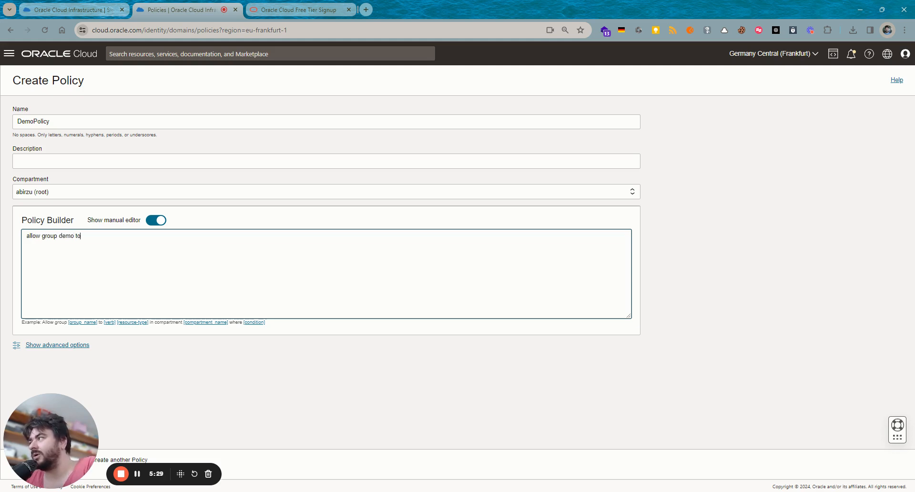
{"action": "type", "text": " manage "}
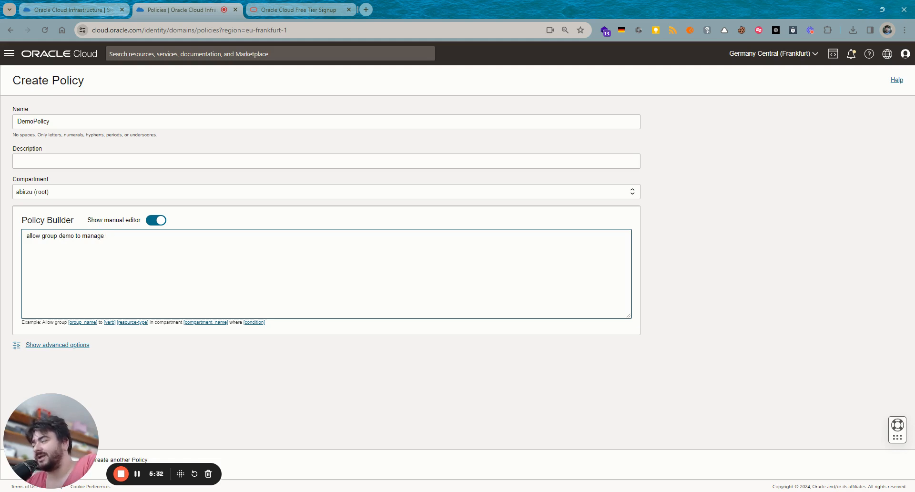
{"action": "type", "text": "all-re"}
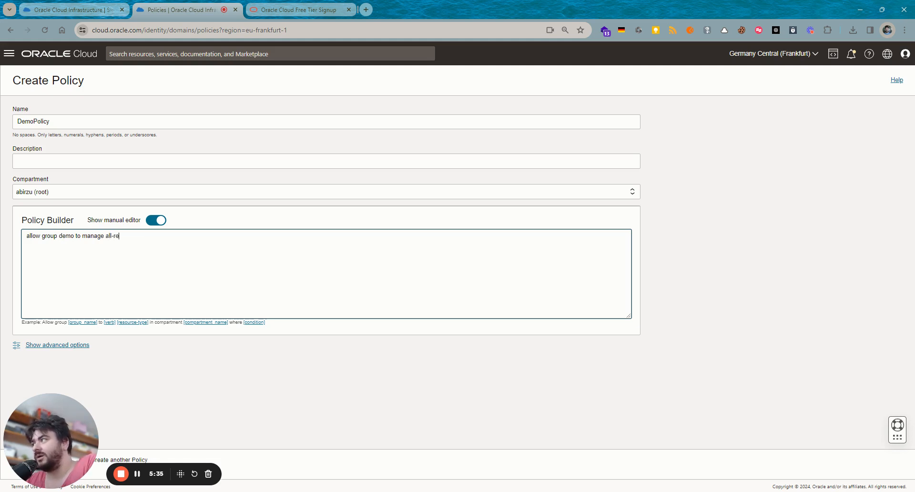
{"action": "type", "text": "s"}
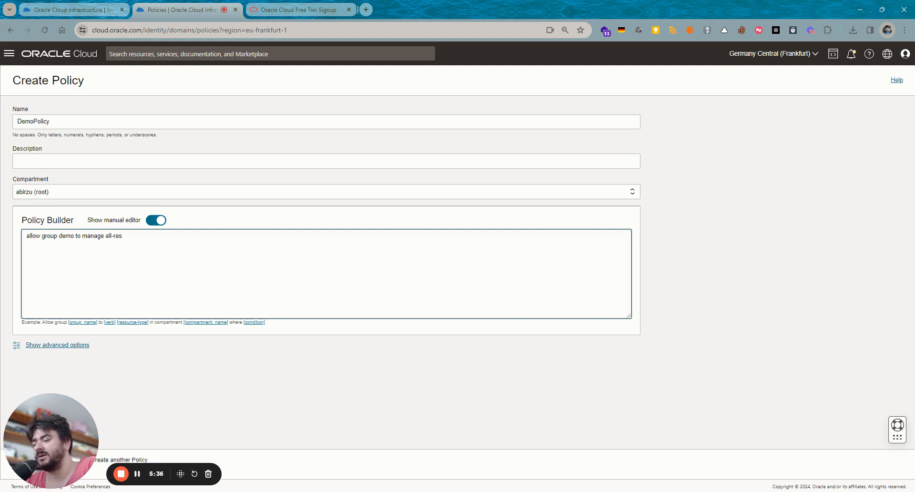
{"action": "type", "text": "pirources in compatment"}
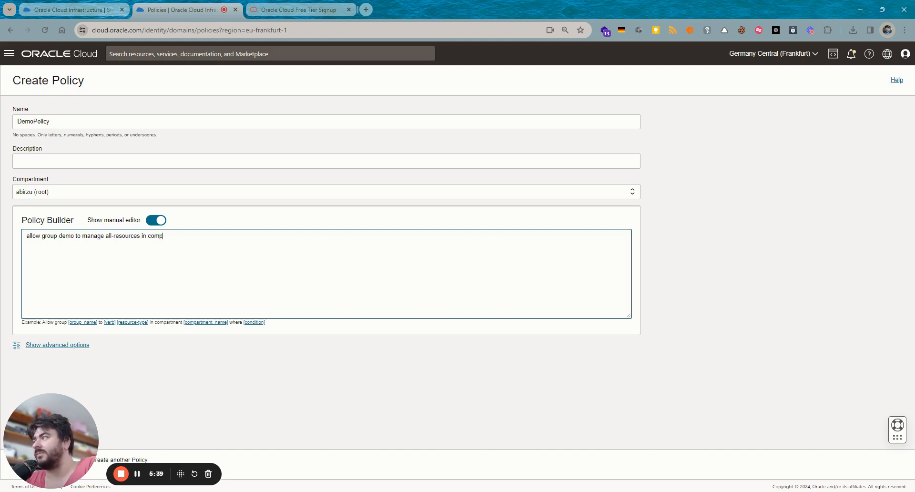
{"action": "key", "text": "BackSpace"}
{"action": "key", "text": "BackSpace"}
{"action": "key", "text": "BackSpace"}
{"action": "key", "text": "BackSpace"}
{"action": "key", "text": "BackSpace"}
{"action": "key", "text": "BackSpace"}
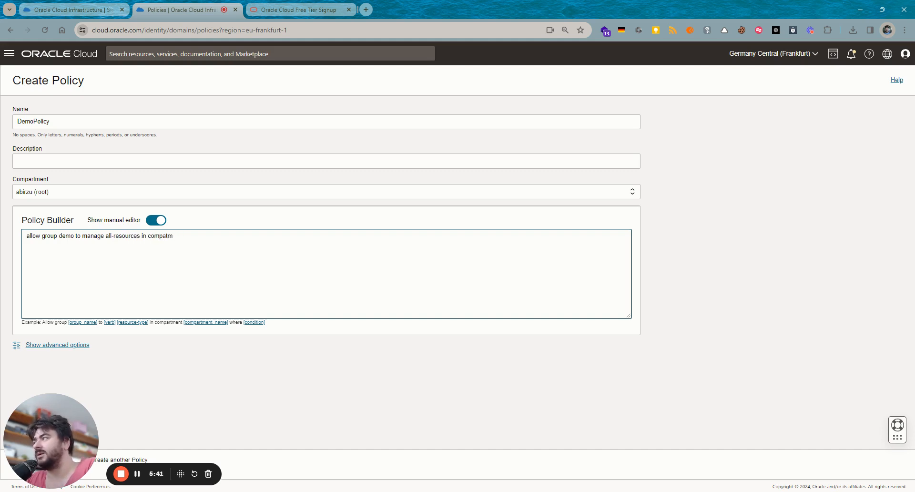
{"action": "type", "text": "artment demo"}
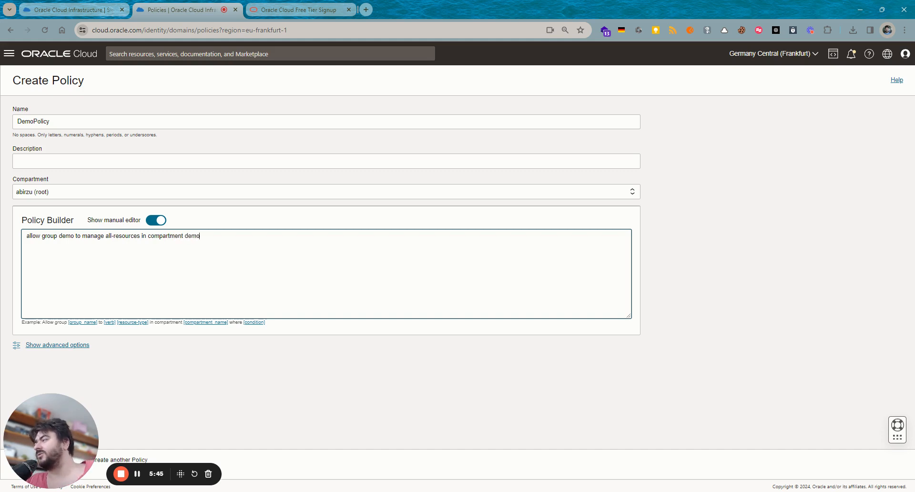
{"action": "left_click", "coordinate": [208, 327]}
{"action": "middle_click", "coordinate": [208, 323]}
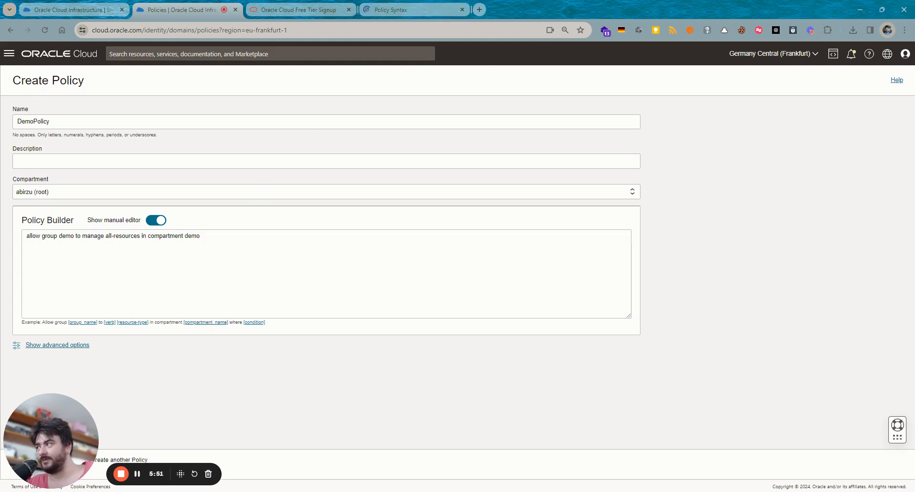
{"action": "left_click", "coordinate": [419, 9]}
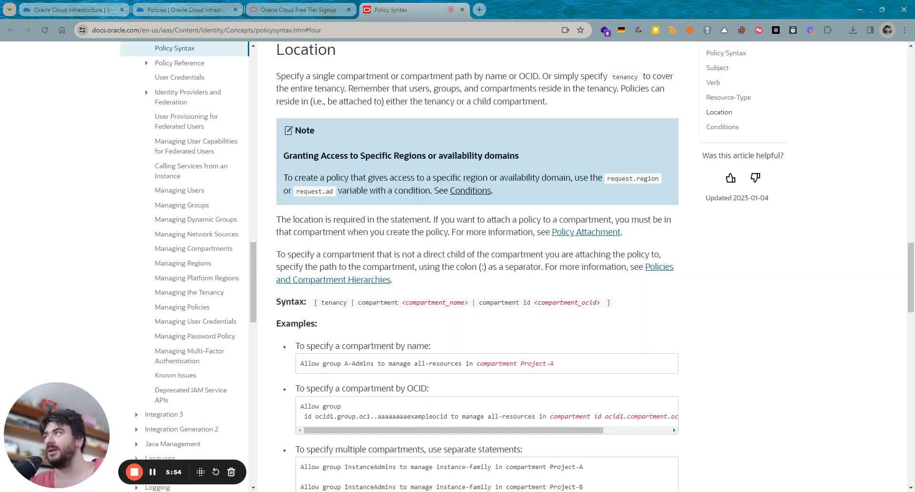
{"action": "scroll", "coordinate": [176, 131], "scroll_direction": "up", "scroll_amount": 2}
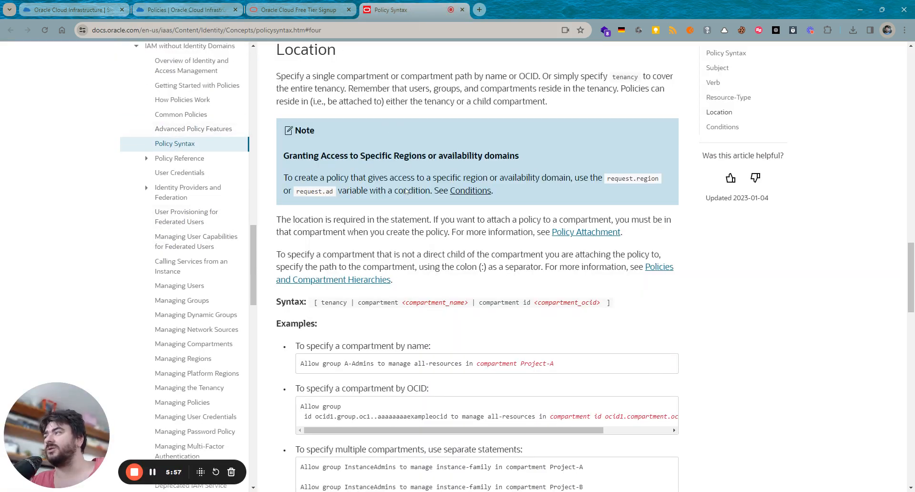
{"action": "scroll", "coordinate": [534, 250], "scroll_direction": "up", "scroll_amount": 4}
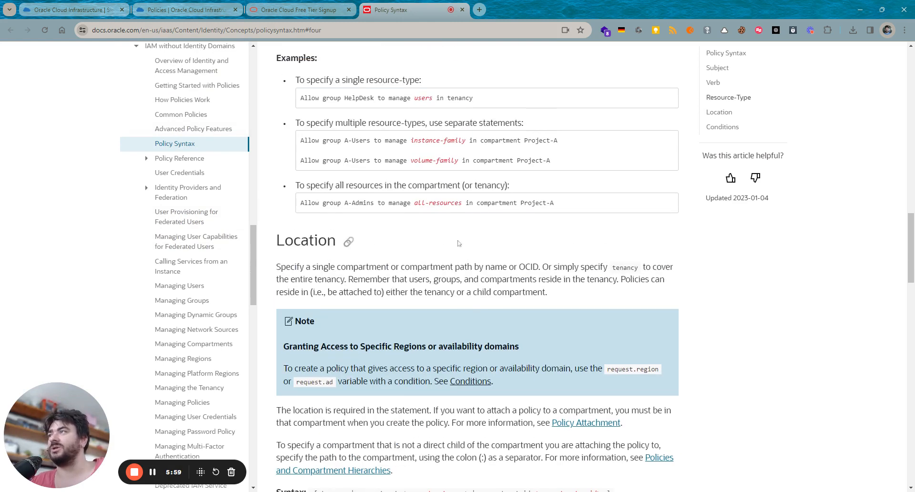
{"action": "scroll", "coordinate": [454, 167], "scroll_direction": "down", "scroll_amount": 3}
{"action": "scroll", "coordinate": [454, 167], "scroll_direction": "down", "scroll_amount": 3}
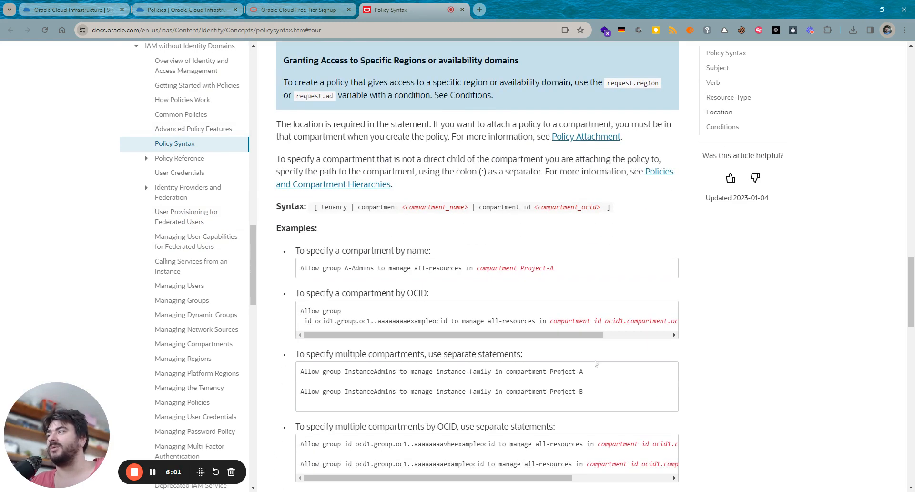
{"action": "scroll", "coordinate": [512, 439], "scroll_direction": "down", "scroll_amount": 4}
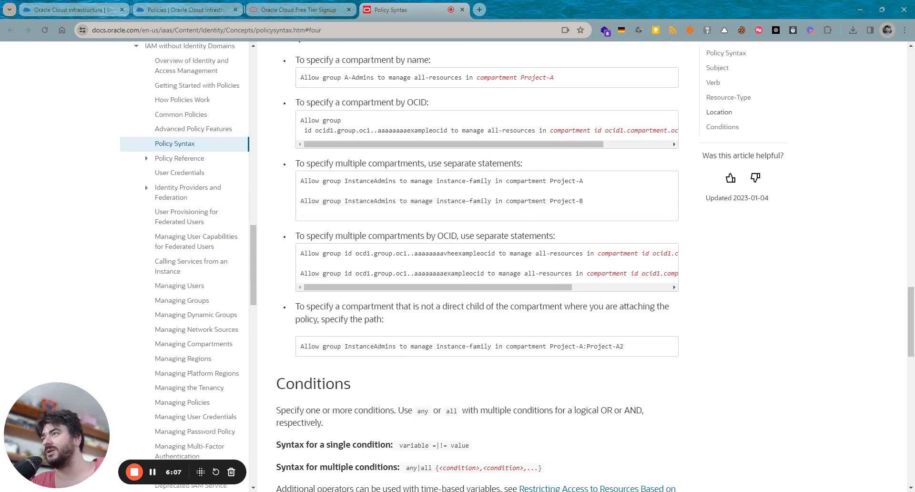
{"action": "double_click", "coordinate": [527, 181]}
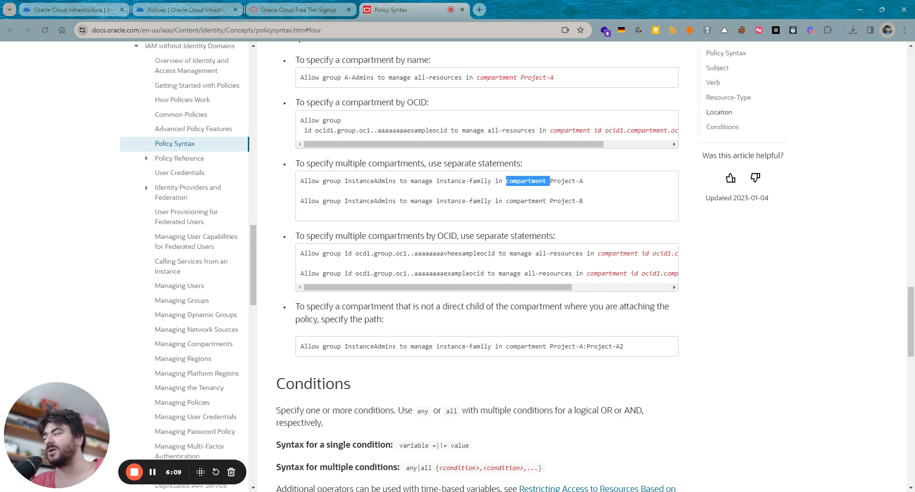
{"action": "left_click_drag", "start_coordinate": [592, 187], "coordinate": [548, 187]}
{"action": "left_click", "coordinate": [551, 265]}
{"action": "left_click_drag", "start_coordinate": [539, 287], "coordinate": [603, 294]}
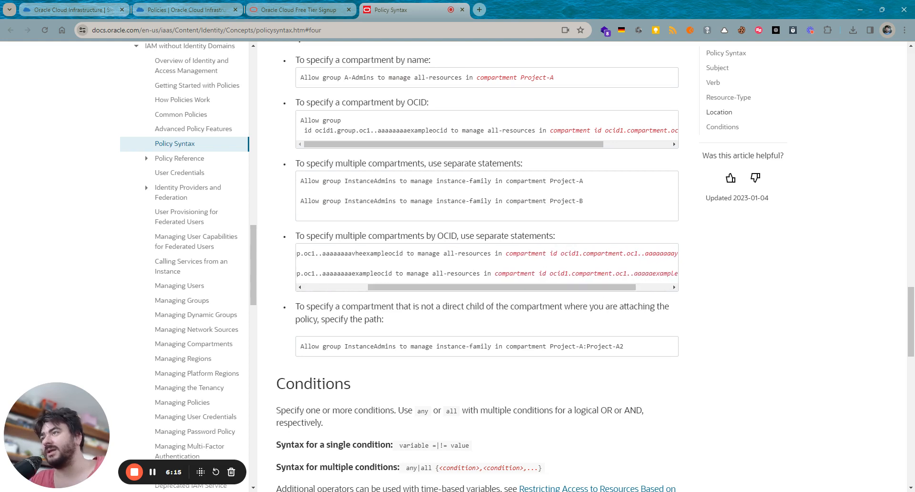
{"action": "left_click_drag", "start_coordinate": [557, 253], "coordinate": [581, 273]}
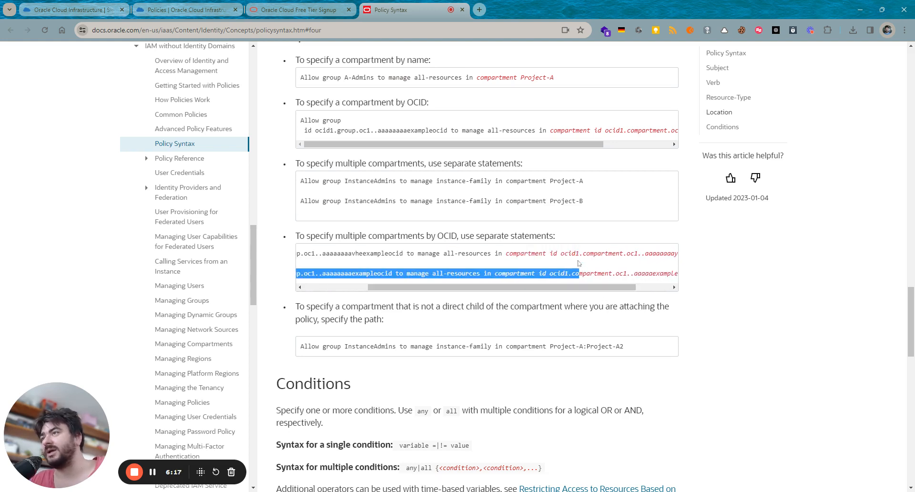
{"action": "left_click", "coordinate": [582, 273]}
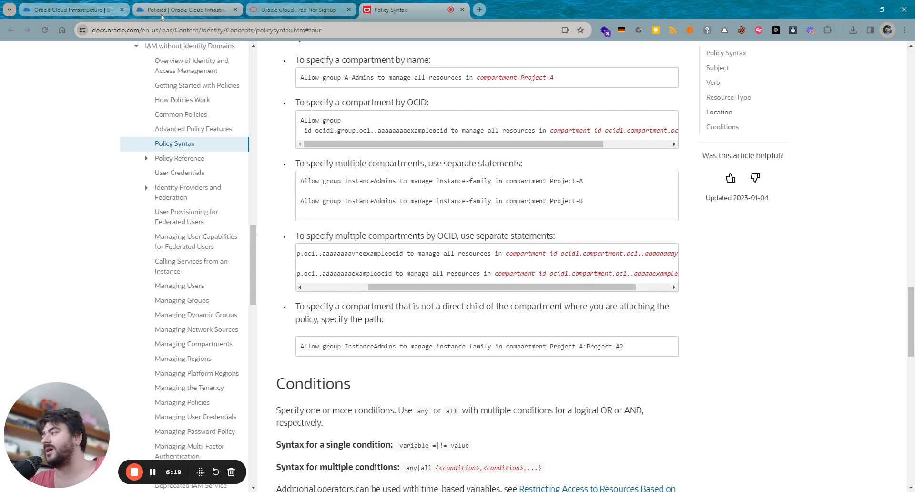
{"action": "left_click", "coordinate": [161, 12]}
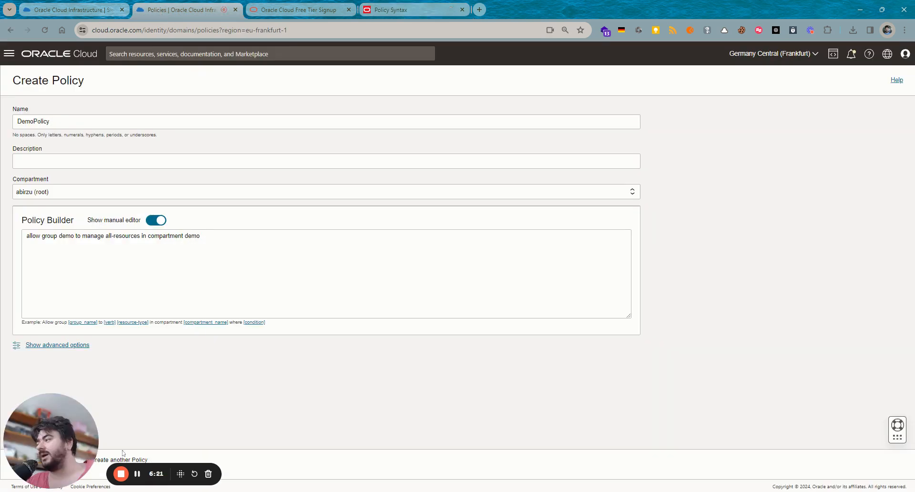
- Create DemoPolicy with the required description 'aa', then return to the Policies list
{"action": "left_click_drag", "start_coordinate": [63, 439], "coordinate": [63, 398]}
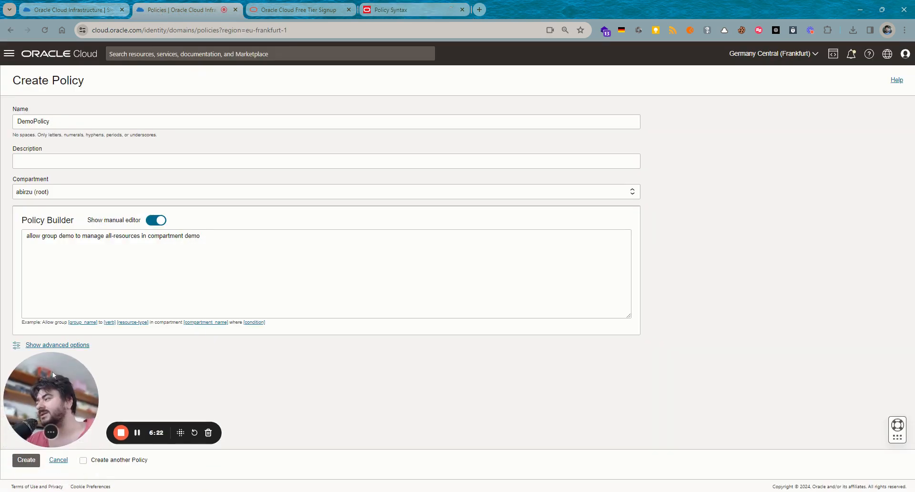
{"action": "left_click", "coordinate": [31, 461]}
{"action": "left_click", "coordinate": [17, 161]}
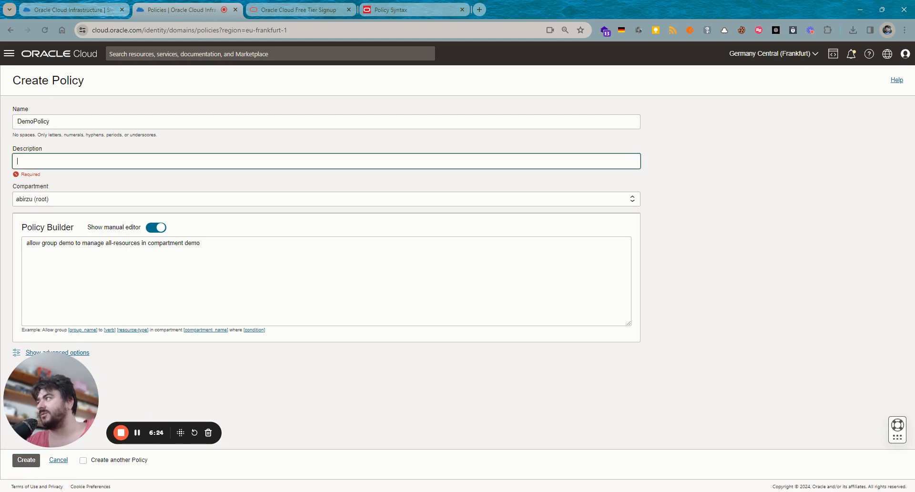
{"action": "type", "text": "aa"}
{"action": "left_click", "coordinate": [28, 459]}
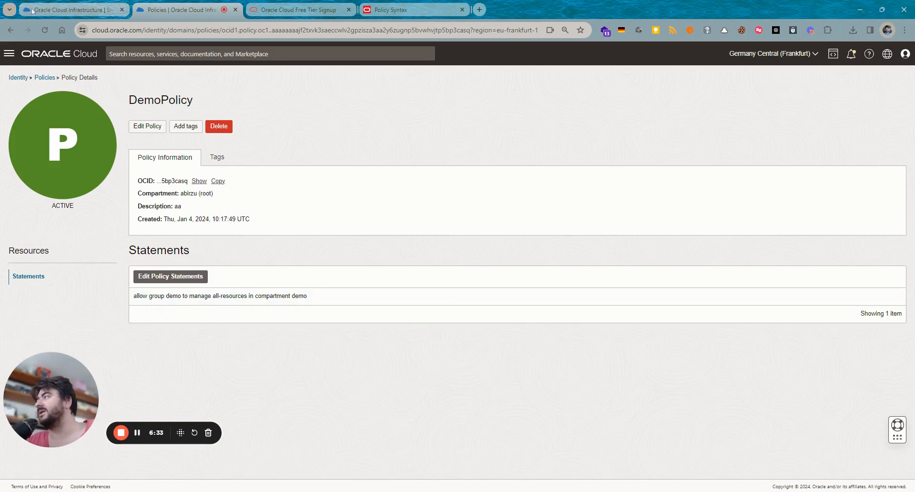
{"action": "left_click", "coordinate": [45, 78]}
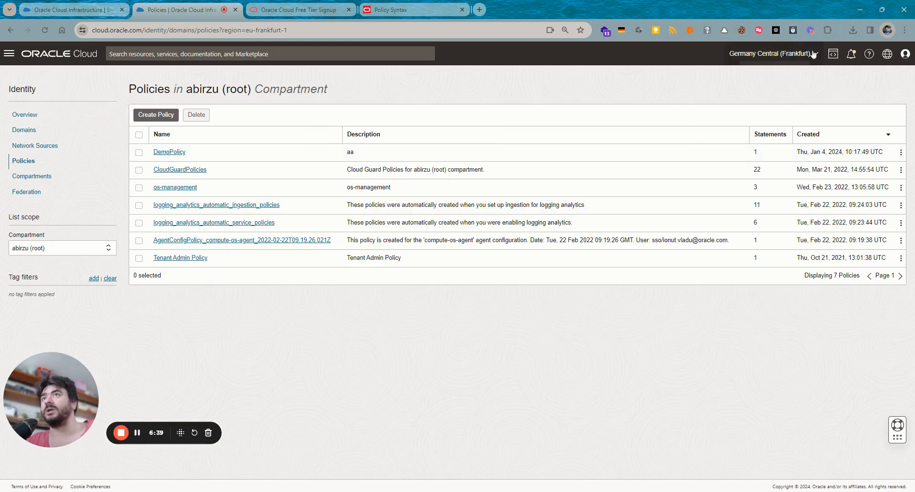
{"action": "left_click", "coordinate": [905, 54]}
- Sign out, then sign back in through the Default identity domain with the demo user's credentials
{"action": "left_click", "coordinate": [835, 169]}
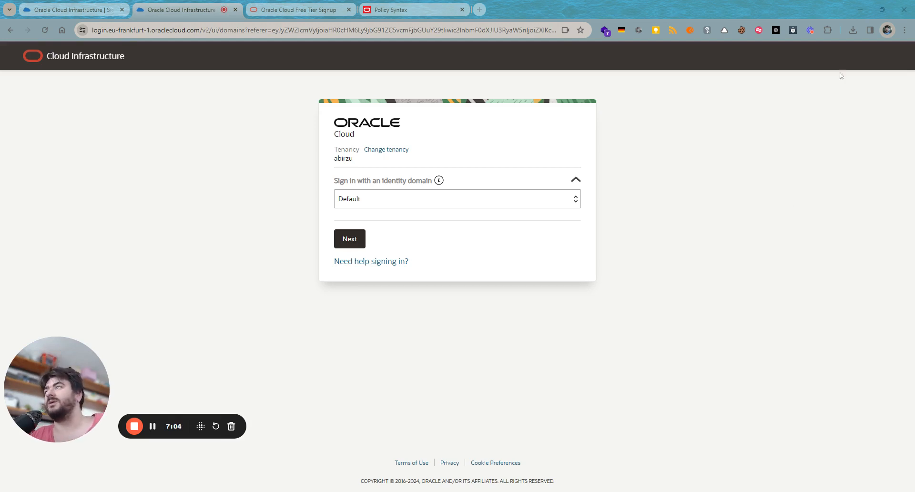
{"action": "left_click", "coordinate": [353, 240]}
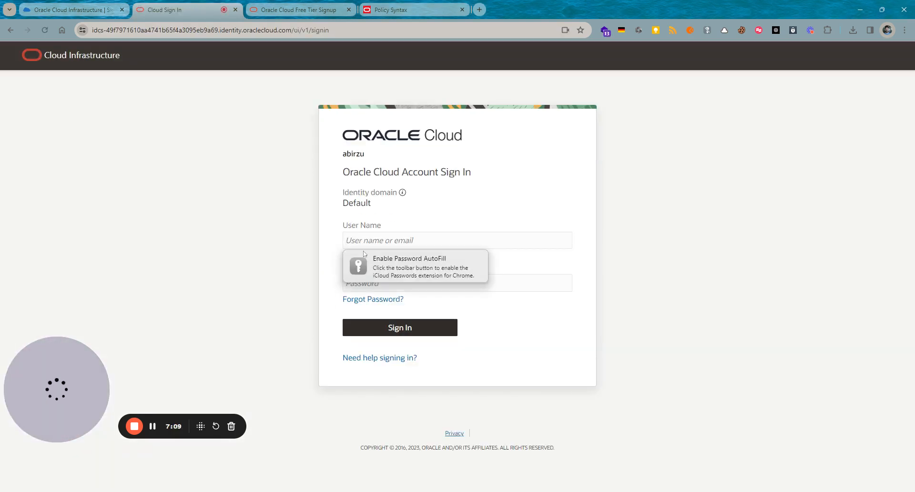
{"action": "type", "text": "demo"}
{"action": "key", "text": "Tab"}
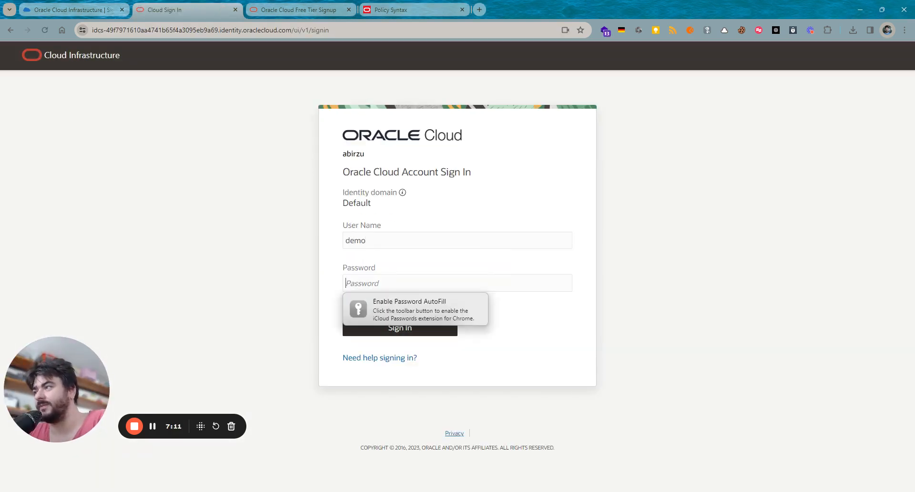
{"action": "type", "text": "••••••••••••"}
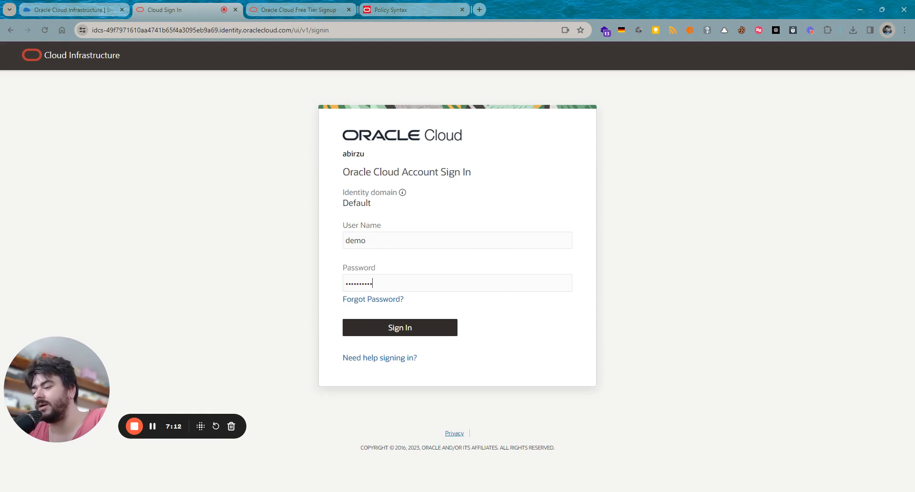
{"action": "key", "text": "Return"}
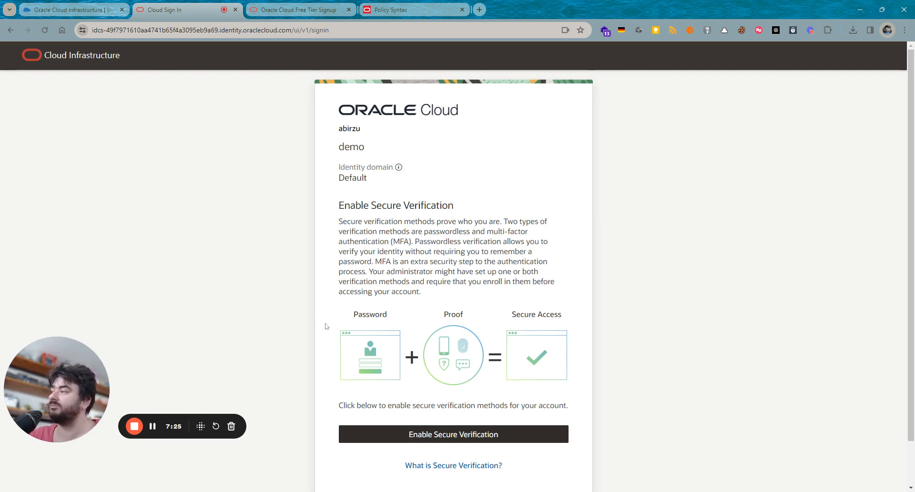
- Enroll the Mobile App authenticator for secure verification and continue to the console home page
{"action": "scroll", "coordinate": [448, 376], "scroll_direction": "down", "scroll_amount": 1}
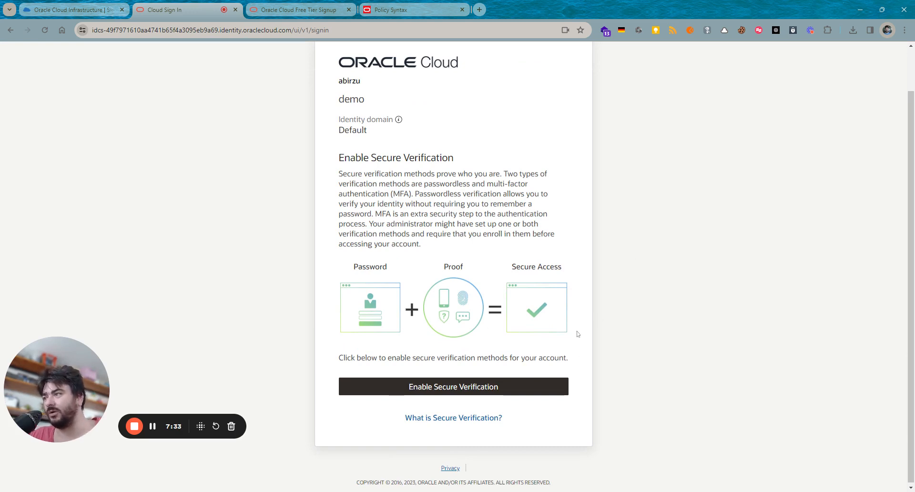
{"action": "left_click", "coordinate": [521, 384]}
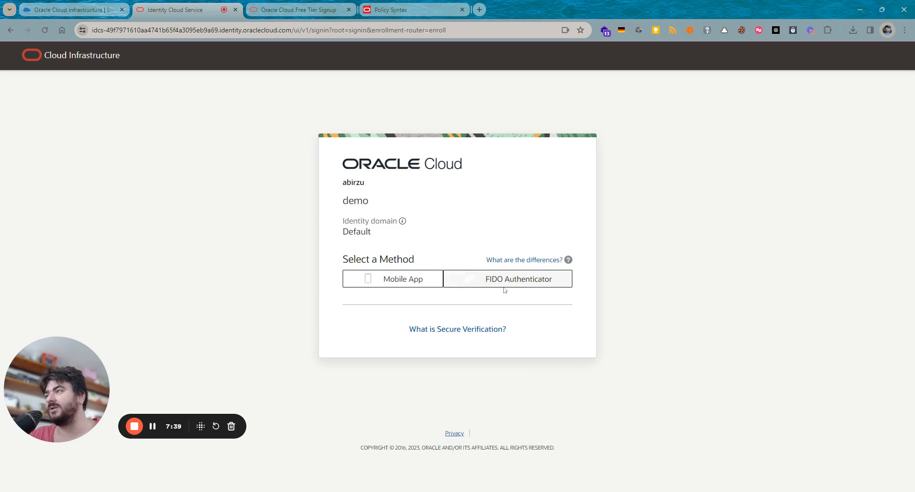
{"action": "left_click", "coordinate": [403, 280]}
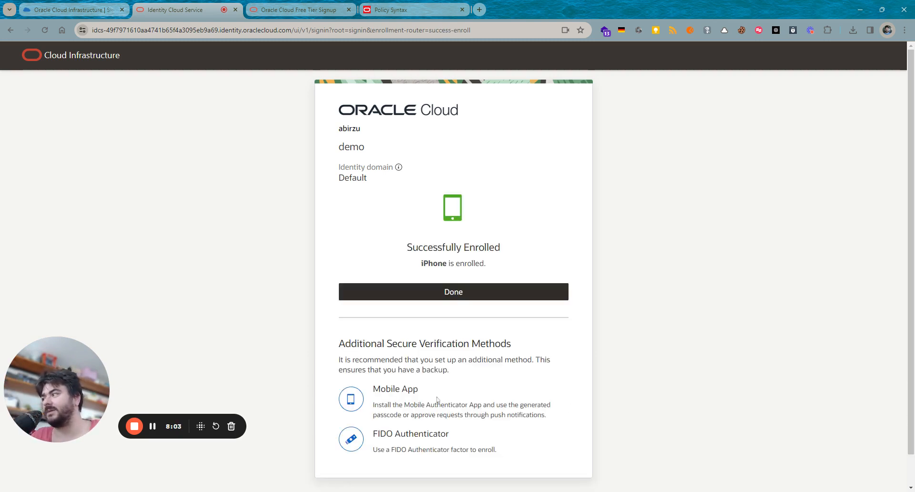
{"action": "left_click", "coordinate": [422, 292]}
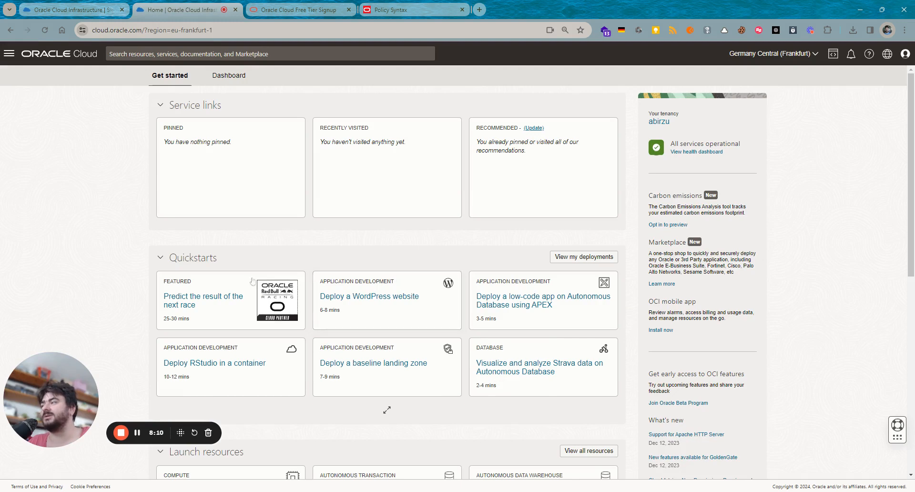
- Check the signed-in user and identity domain in the Profile menu
{"action": "scroll", "coordinate": [538, 253], "scroll_direction": "down", "scroll_amount": 7}
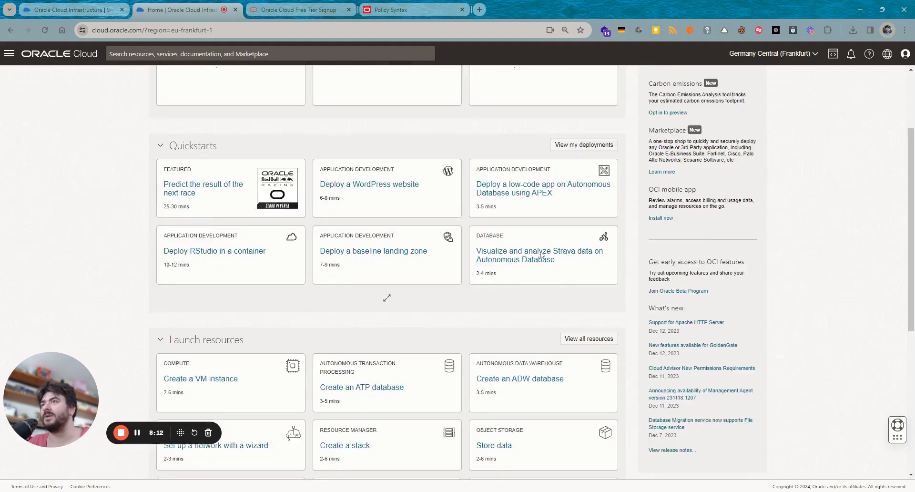
{"action": "scroll", "coordinate": [550, 330], "scroll_direction": "up", "scroll_amount": 7}
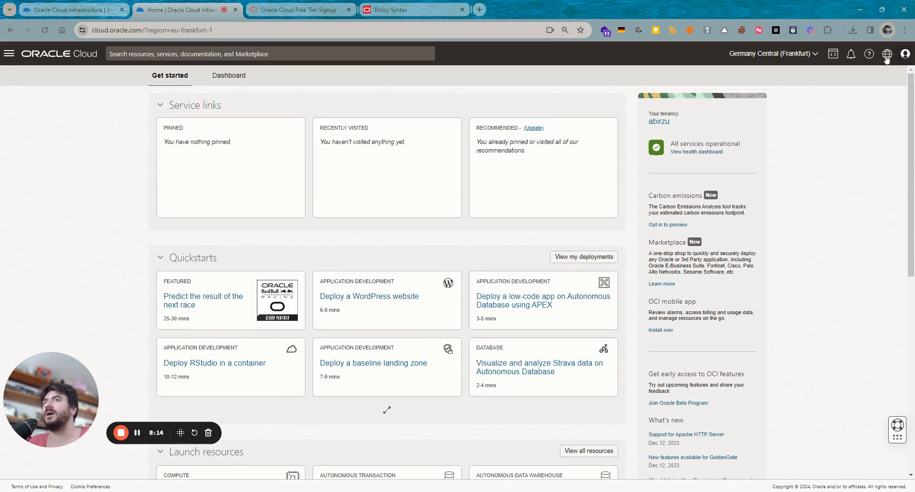
{"action": "left_click", "coordinate": [905, 53]}
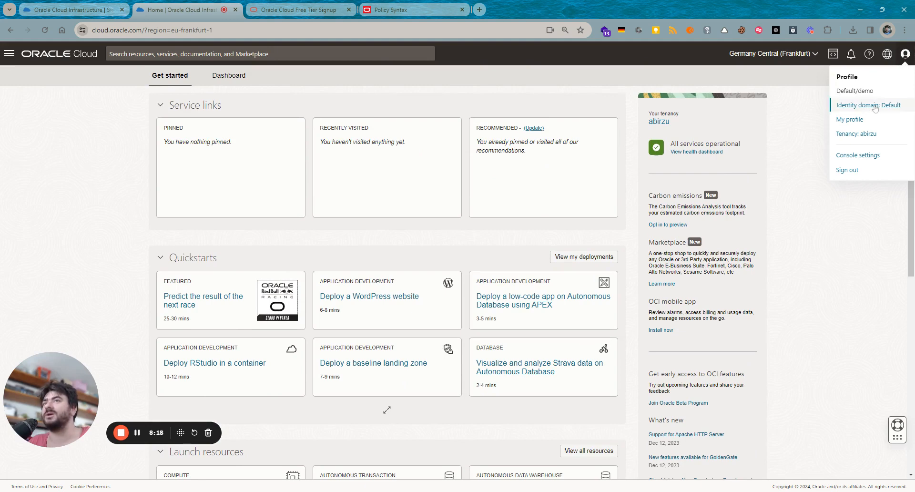
- Go to Networking > Virtual cloud networks from the main navigation menu
{"action": "left_click", "coordinate": [13, 56]}
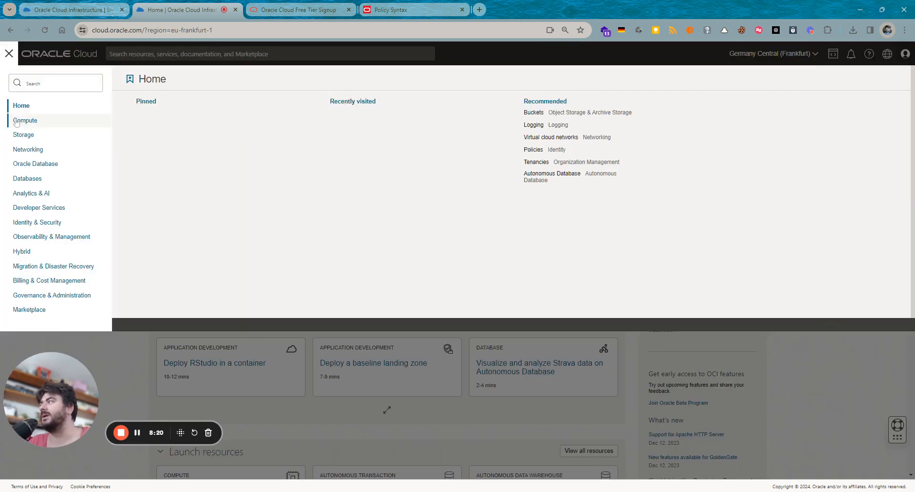
{"action": "left_click", "coordinate": [29, 149]}
{"action": "left_click", "coordinate": [176, 118]}
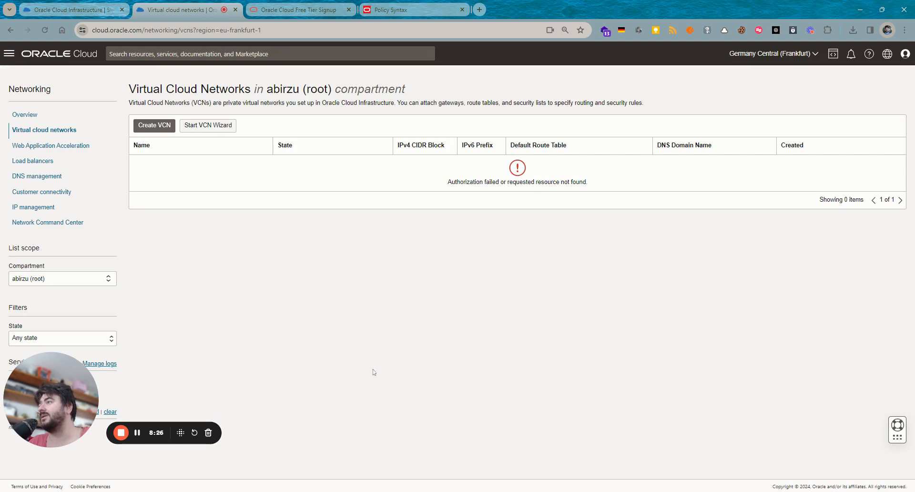
- Highlight the authorization error, then switch the VCN list scope to the demo compartment
{"action": "left_click_drag", "start_coordinate": [459, 190], "coordinate": [625, 193]}
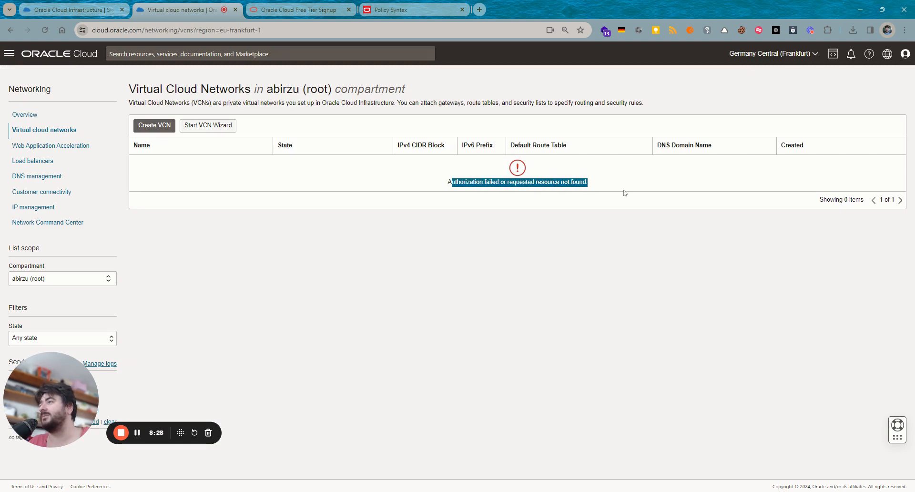
{"action": "left_click", "coordinate": [521, 240]}
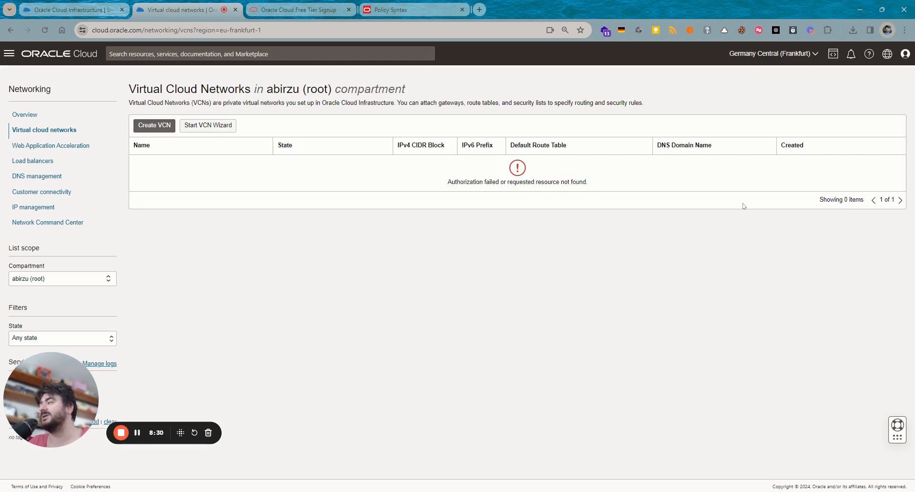
{"action": "left_click_drag", "start_coordinate": [644, 186], "coordinate": [396, 213]}
{"action": "left_click", "coordinate": [566, 255]}
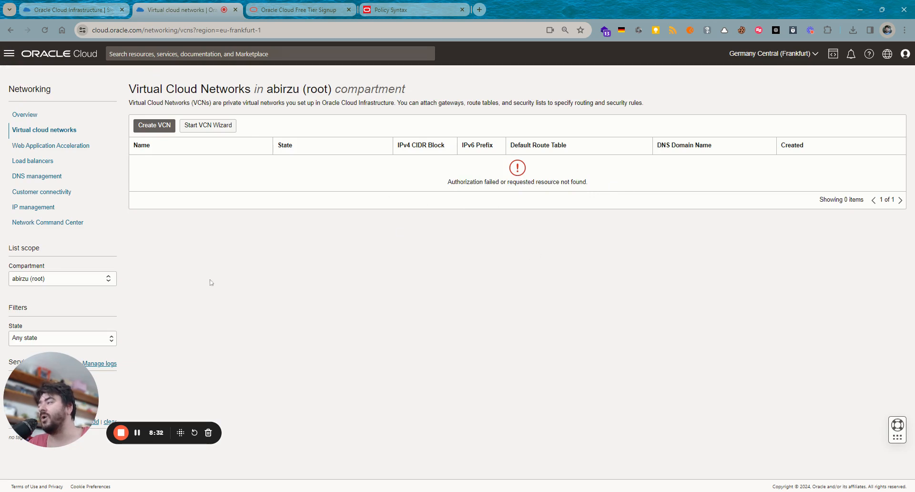
{"action": "left_click", "coordinate": [79, 284]}
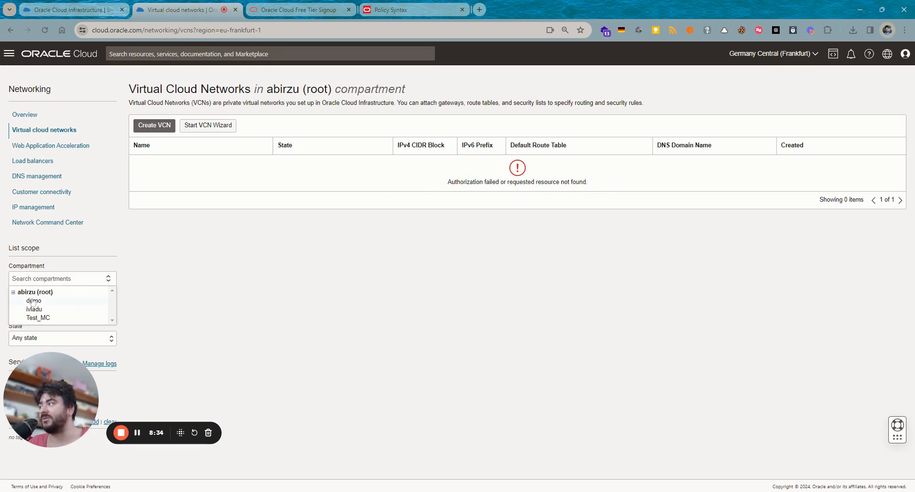
{"action": "left_click", "coordinate": [47, 300]}
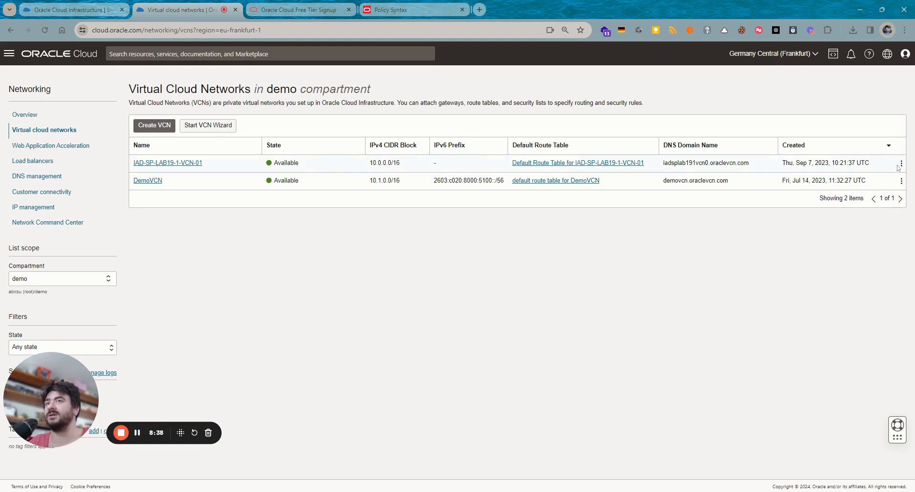
- Try deleting DemoVCN with Scan and Delete All; it fails on conflicting resources
{"action": "left_click", "coordinate": [902, 180]}
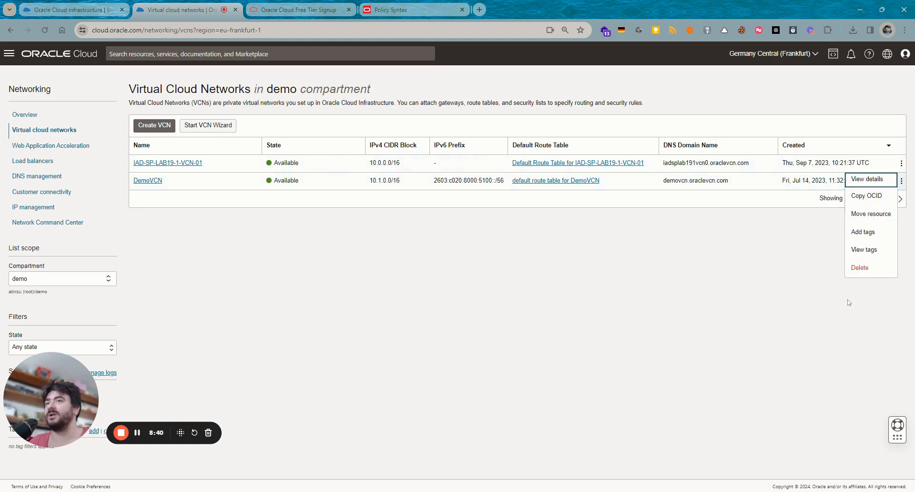
{"action": "left_click", "coordinate": [858, 268]}
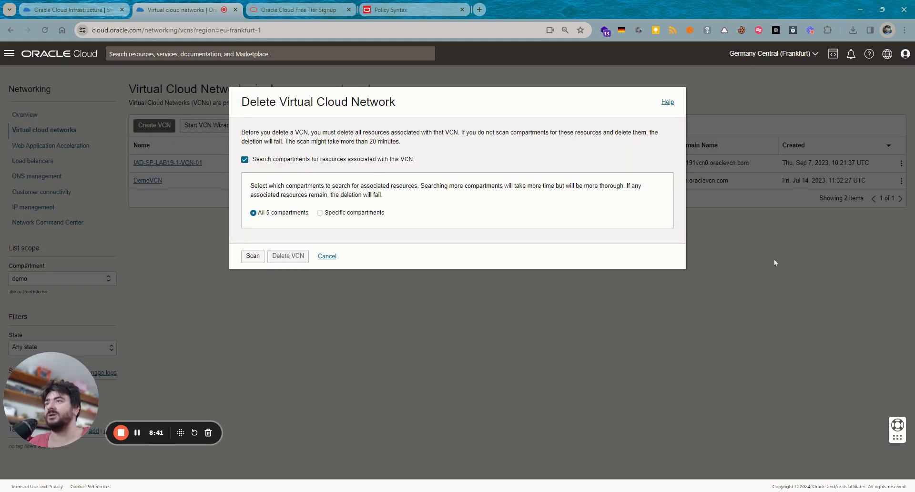
{"action": "left_click", "coordinate": [253, 257]}
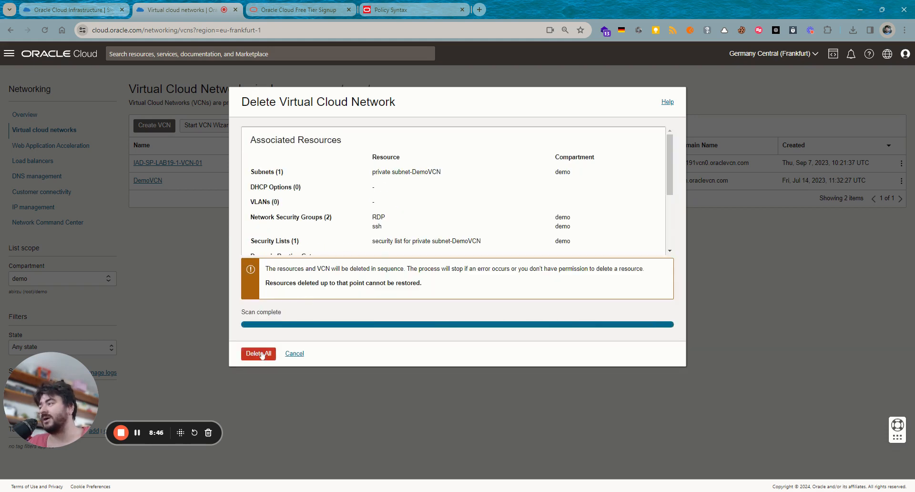
{"action": "left_click", "coordinate": [261, 353]}
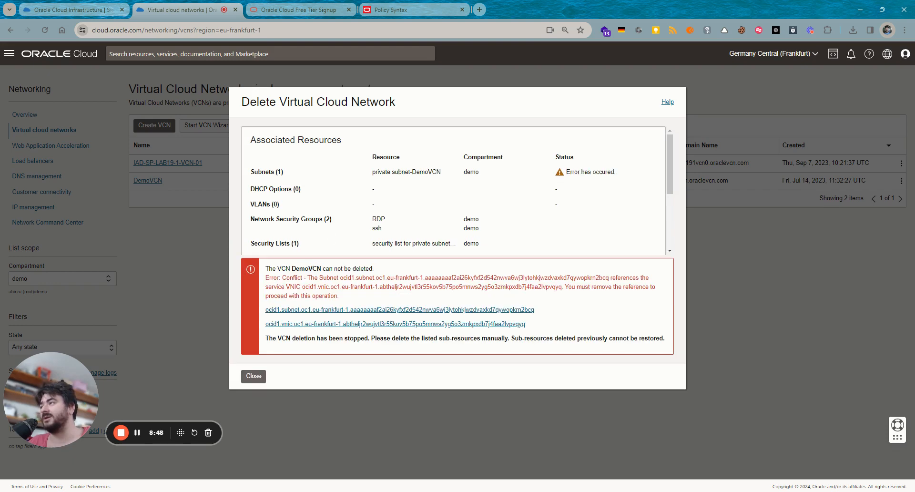
{"action": "left_click_drag", "start_coordinate": [340, 296], "coordinate": [303, 278]}
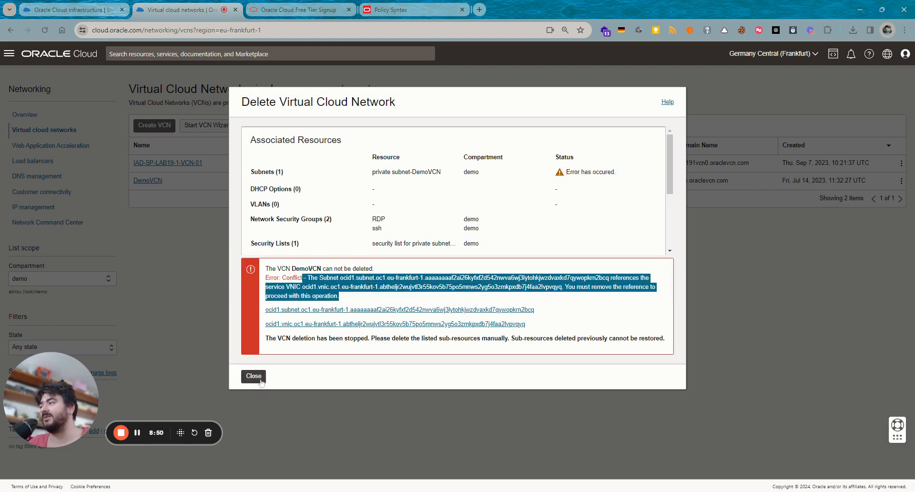
{"action": "left_click", "coordinate": [254, 377]}
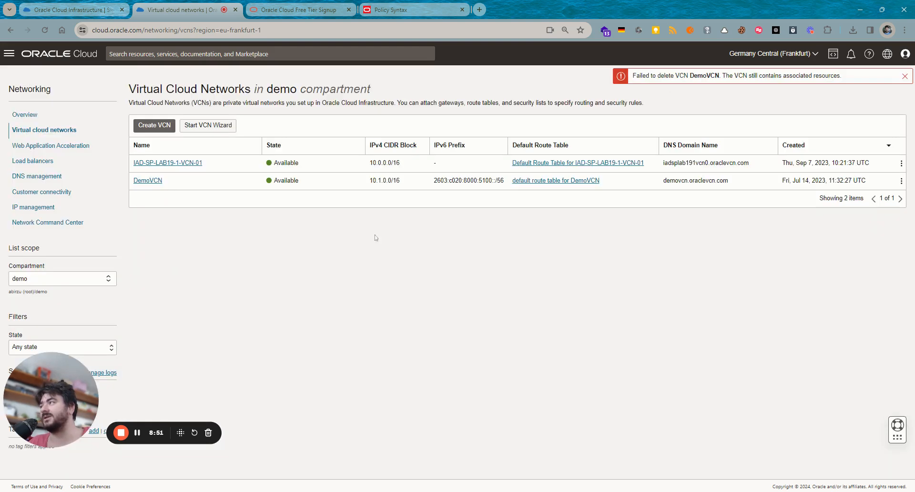
- Try deleting IAD-SP-LAB19-1-VCN-01, which fails on an attached VNIC, then start the VCN Wizard
{"action": "left_click", "coordinate": [902, 163]}
{"action": "left_click", "coordinate": [886, 246]}
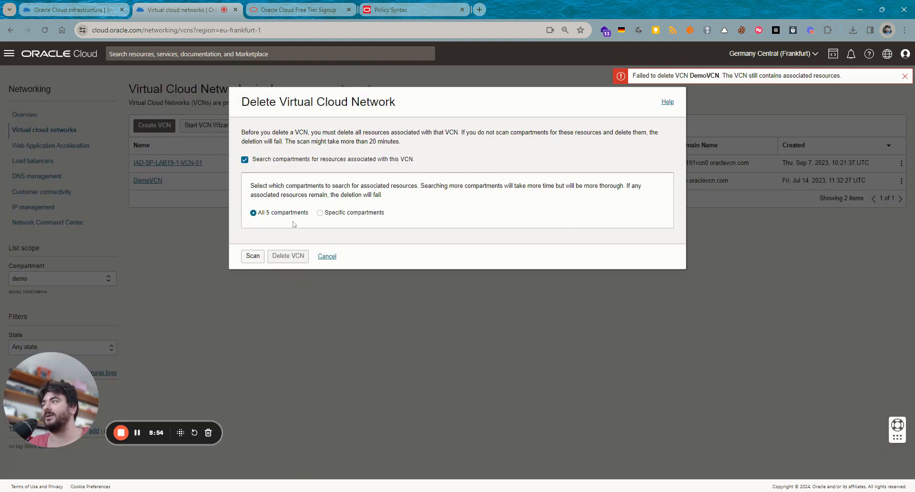
{"action": "left_click", "coordinate": [253, 256]}
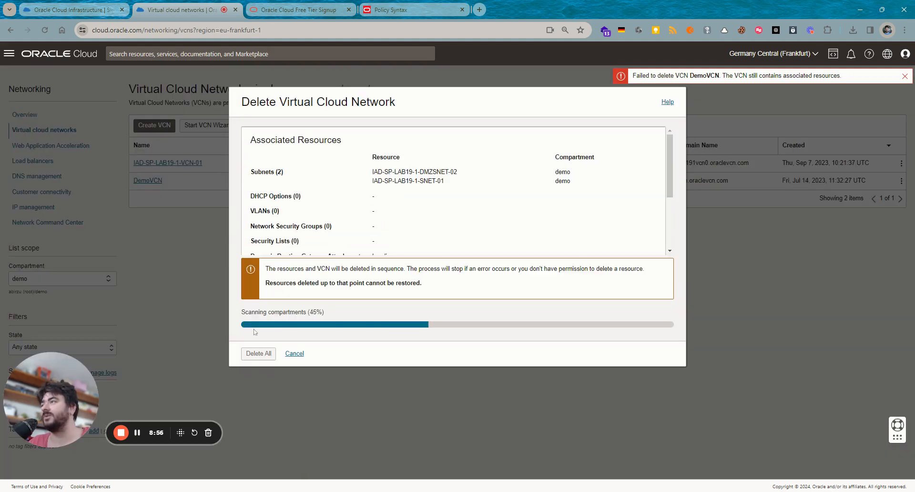
{"action": "left_click", "coordinate": [260, 353]}
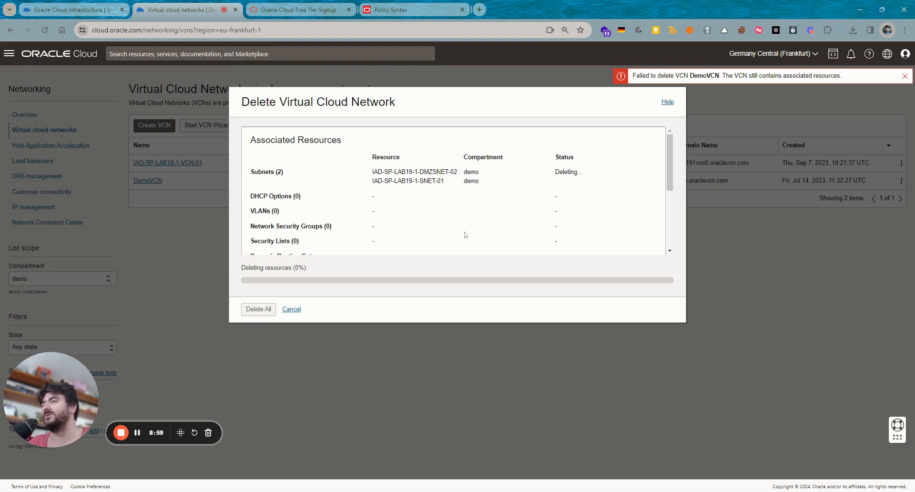
{"action": "left_click_drag", "start_coordinate": [324, 287], "coordinate": [342, 287]}
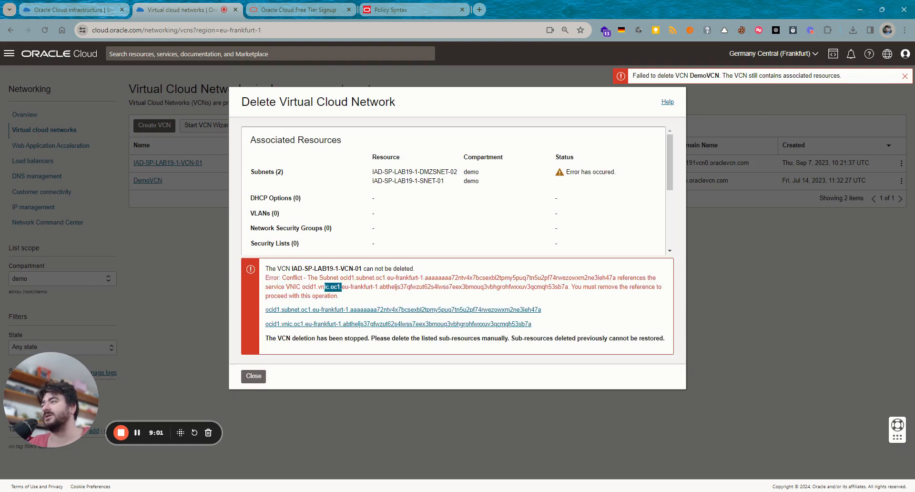
{"action": "left_click", "coordinate": [333, 288]}
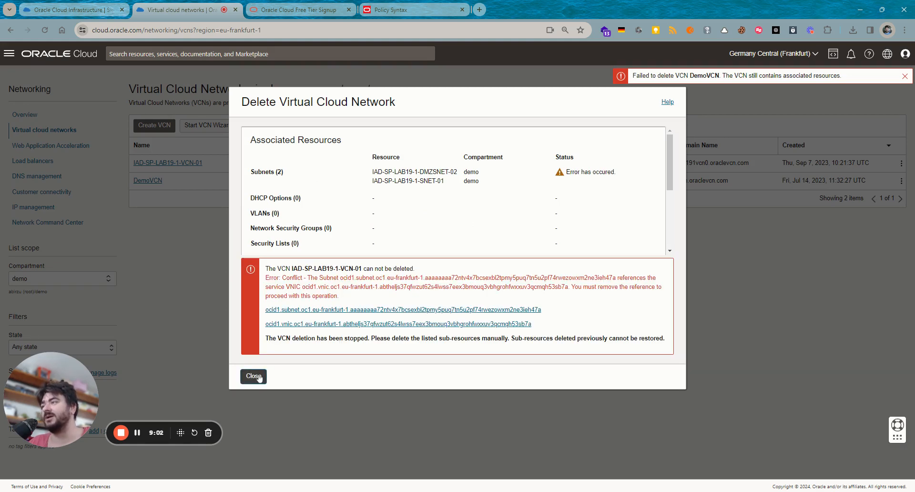
{"action": "left_click", "coordinate": [254, 376]}
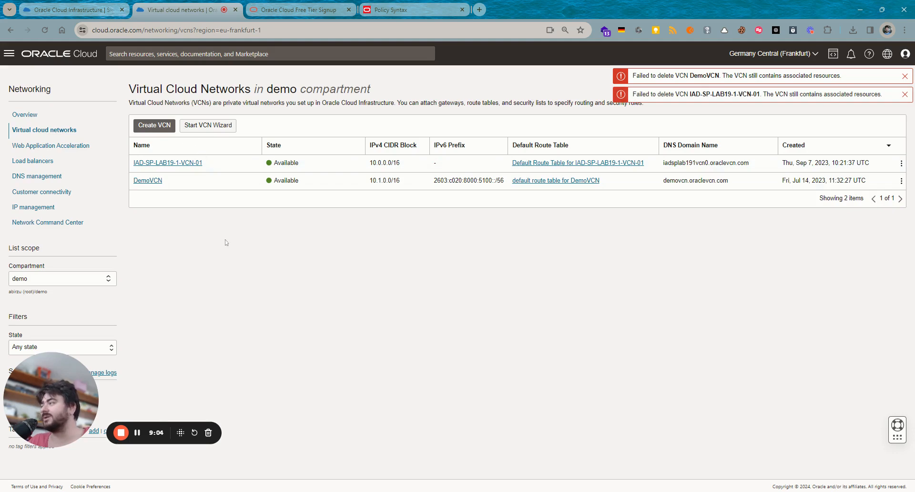
{"action": "left_click", "coordinate": [210, 129]}
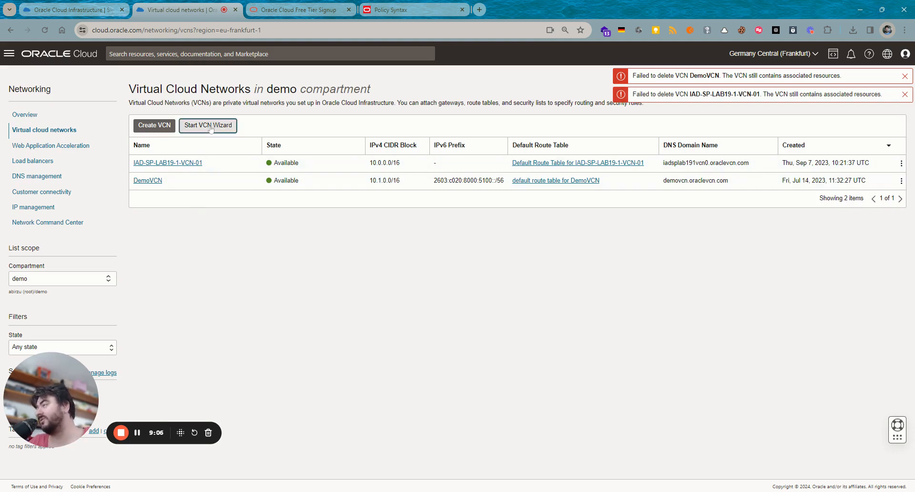
{"action": "left_click", "coordinate": [216, 129]}
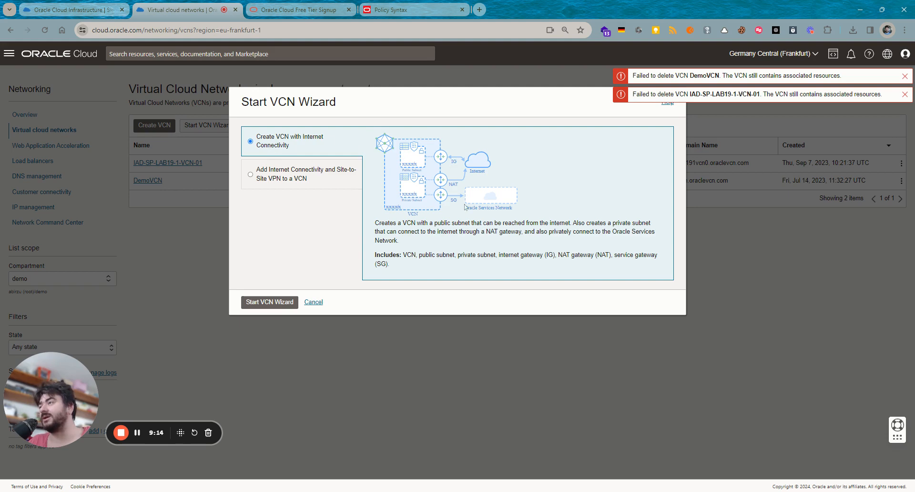
- Choose the internet-connectivity VCN wizard and name the VCN DemoVCN1
{"action": "left_click", "coordinate": [277, 302]}
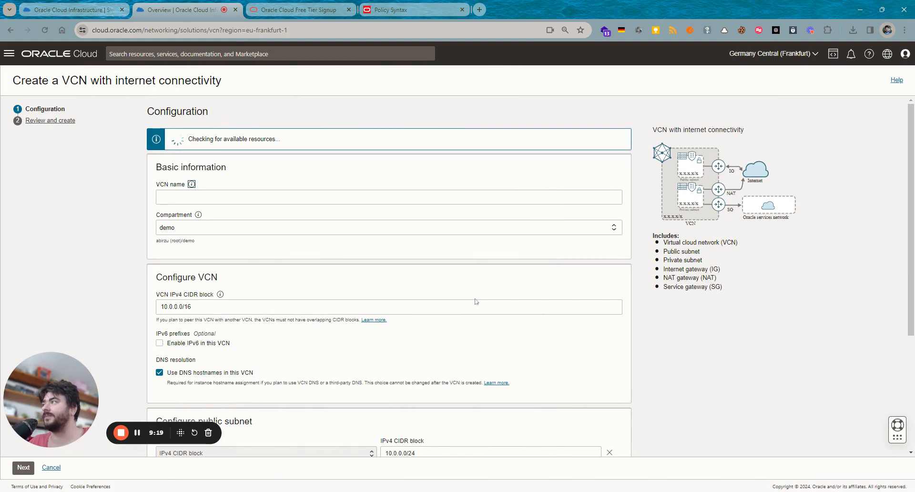
{"action": "left_click", "coordinate": [343, 197]}
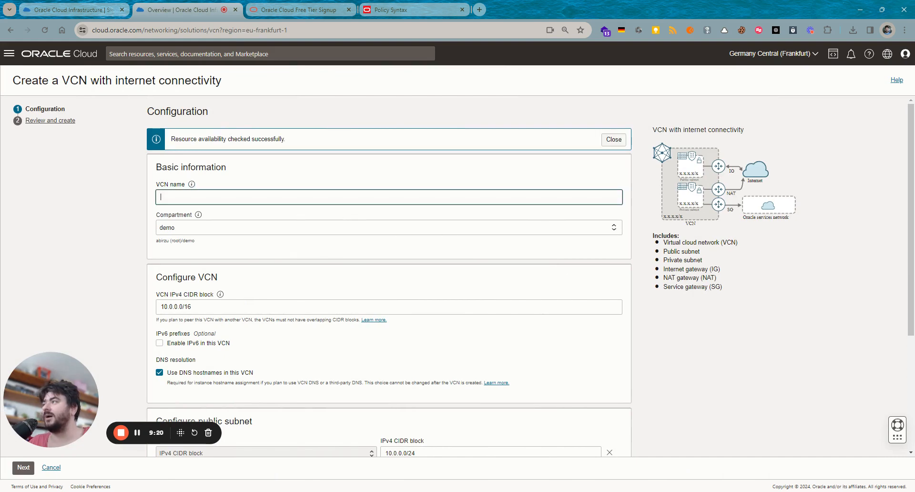
{"action": "type", "text": "Demo"}
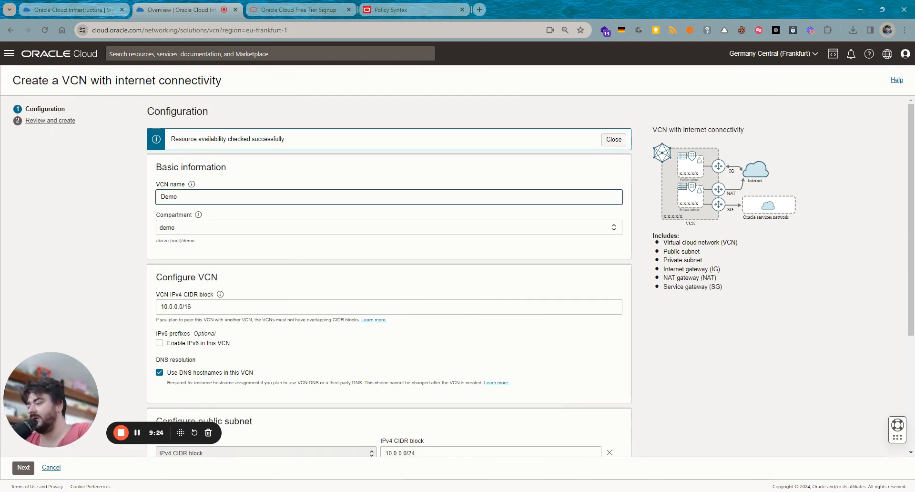
{"action": "type", "text": "VCN1"}
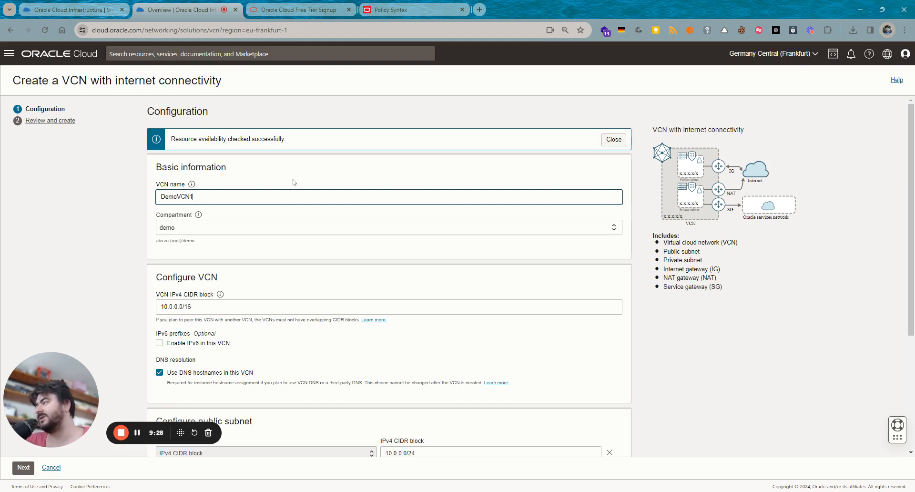
{"action": "scroll", "coordinate": [257, 296], "scroll_direction": "down", "scroll_amount": 1}
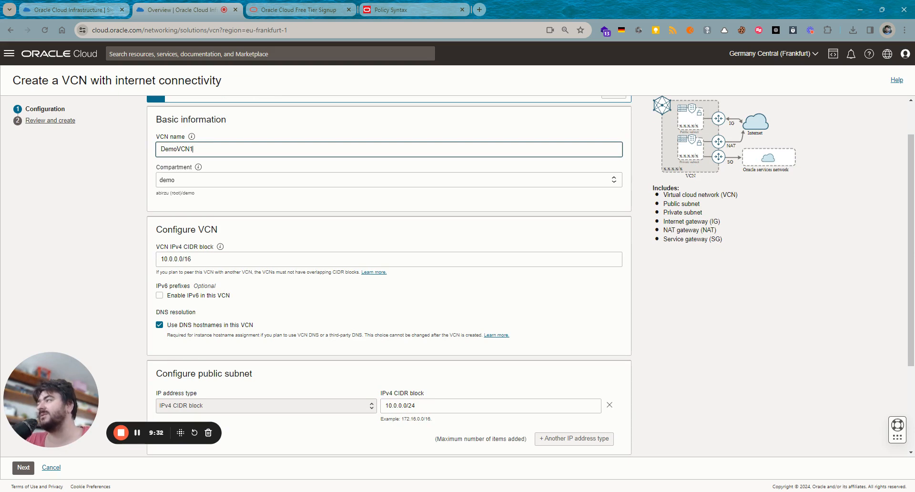
{"action": "left_click", "coordinate": [191, 259]}
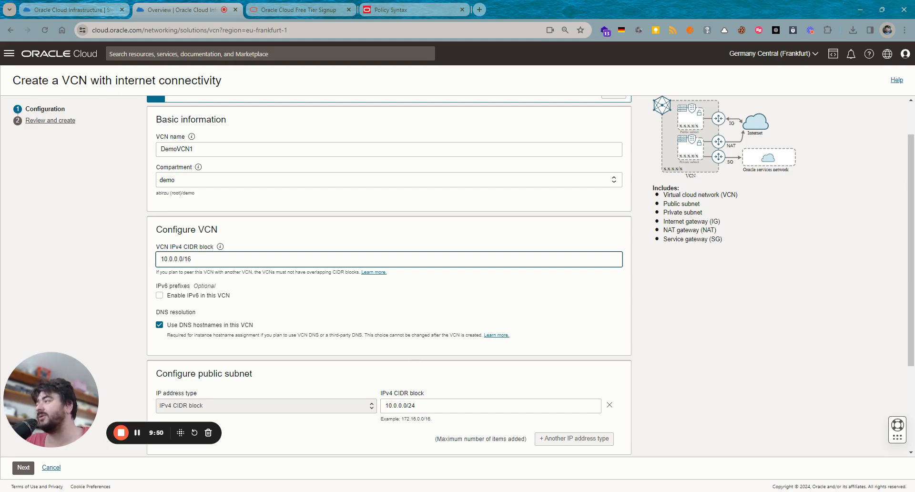
{"action": "scroll", "coordinate": [276, 328], "scroll_direction": "down", "scroll_amount": 1}
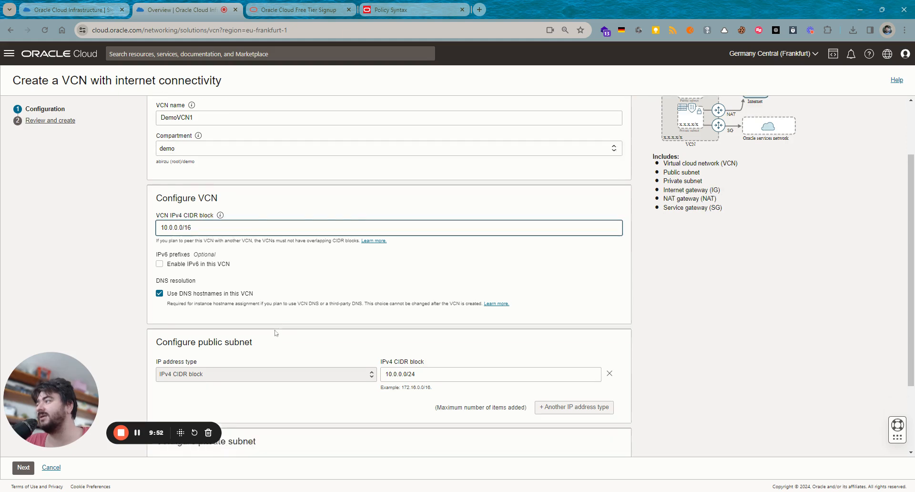
{"action": "left_click_drag", "start_coordinate": [259, 279], "coordinate": [310, 289]}
{"action": "left_click", "coordinate": [325, 283]}
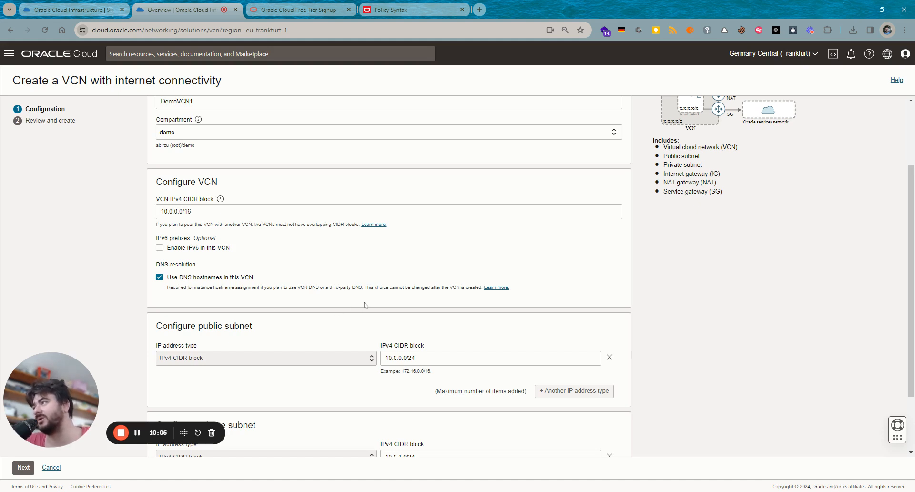
{"action": "scroll", "coordinate": [366, 305], "scroll_direction": "down", "scroll_amount": 2}
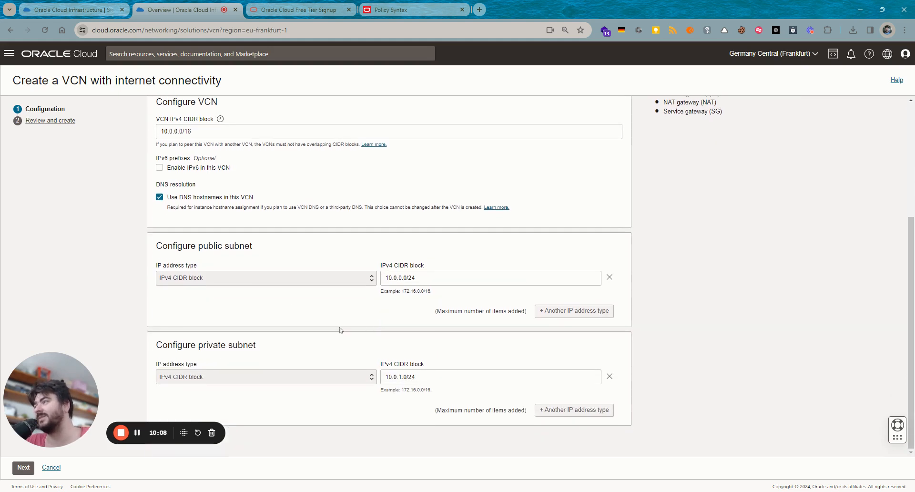
{"action": "left_click_drag", "start_coordinate": [233, 257], "coordinate": [135, 241]}
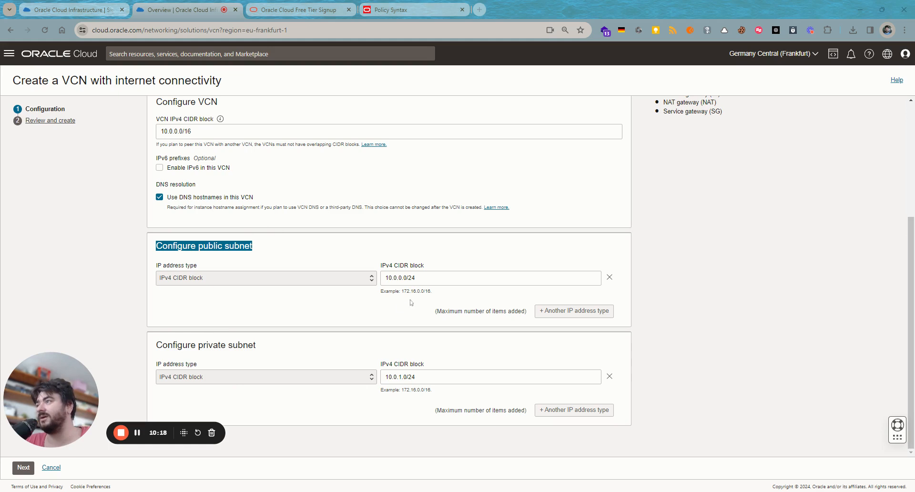
{"action": "left_click_drag", "start_coordinate": [424, 266], "coordinate": [373, 264]}
{"action": "left_click", "coordinate": [307, 257]}
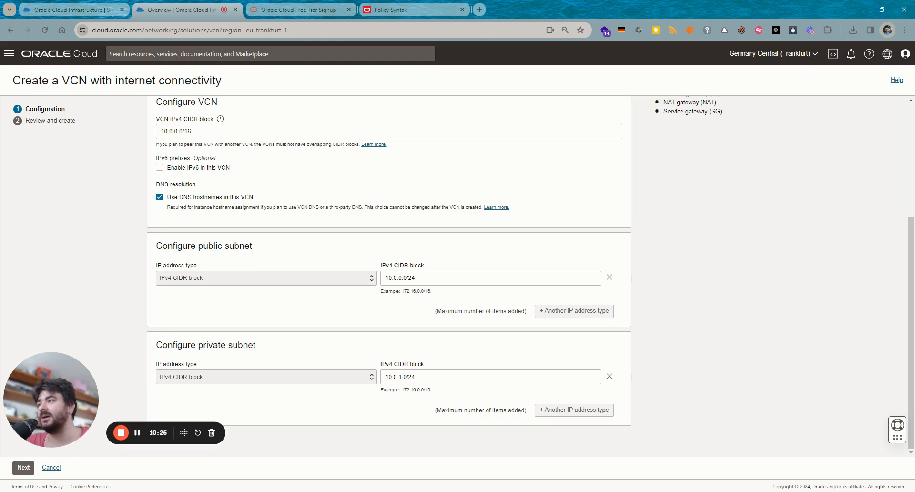
{"action": "left_click", "coordinate": [414, 278]}
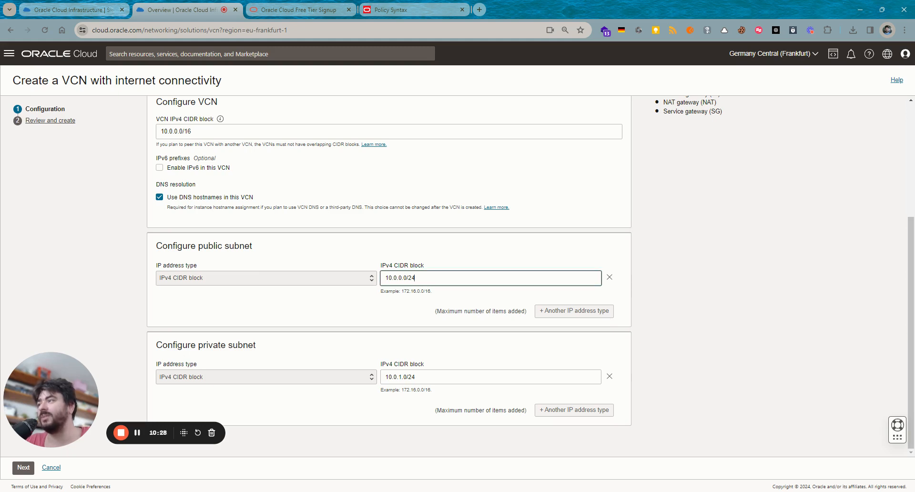
{"action": "left_click", "coordinate": [415, 377]}
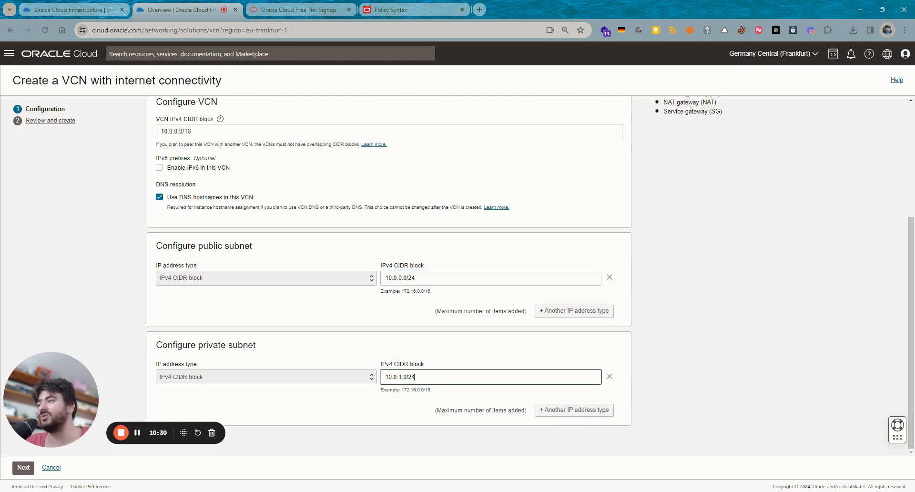
{"action": "left_click", "coordinate": [448, 396]}
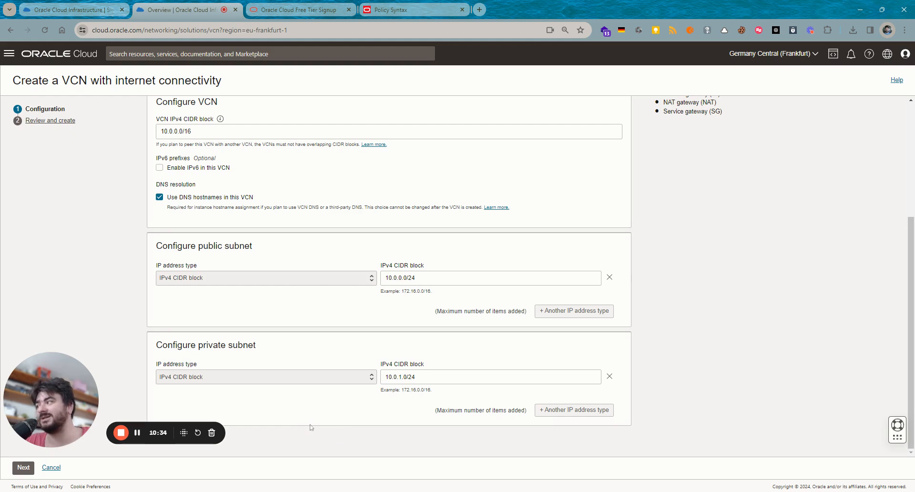
{"action": "left_click", "coordinate": [21, 470]}
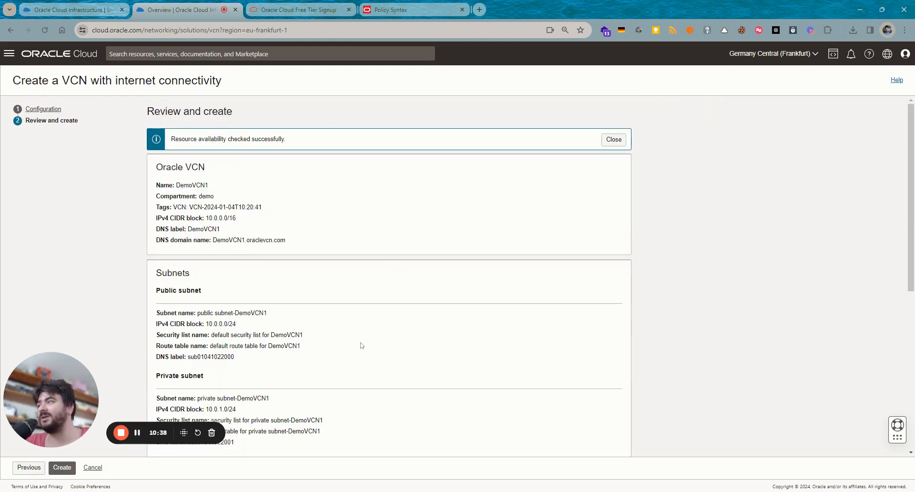
- Create DemoVCN1 with its public and private subnets and gateways, then view its details
{"action": "scroll", "coordinate": [359, 353], "scroll_direction": "down", "scroll_amount": 3}
{"action": "scroll", "coordinate": [357, 365], "scroll_direction": "down", "scroll_amount": 3}
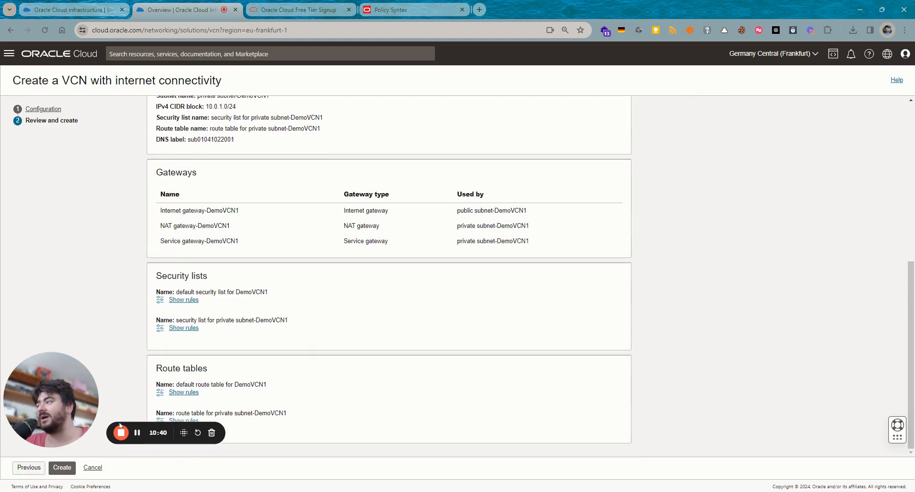
{"action": "left_click", "coordinate": [60, 468]}
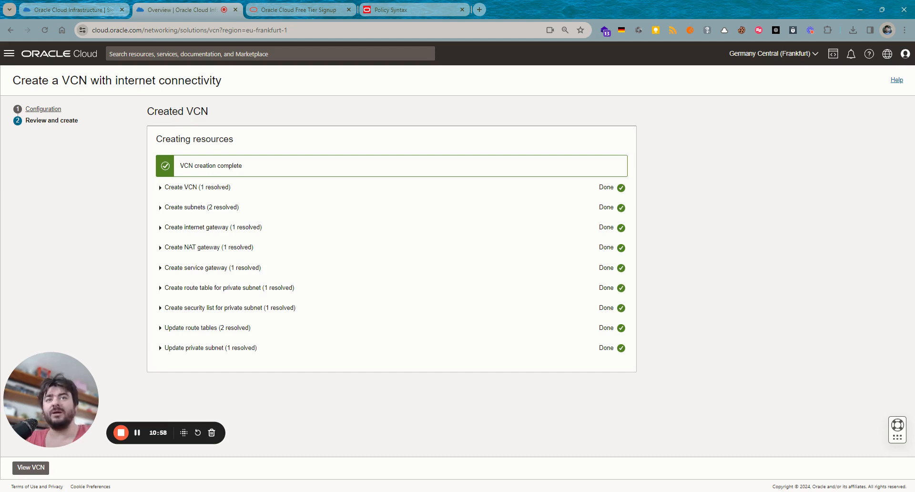
{"action": "key", "text": "alt+Tab"}
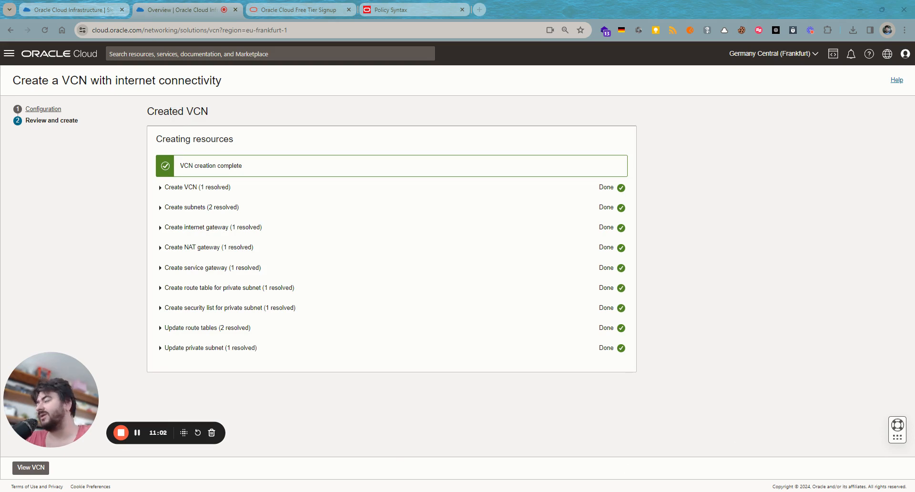
{"action": "left_click", "coordinate": [28, 470]}
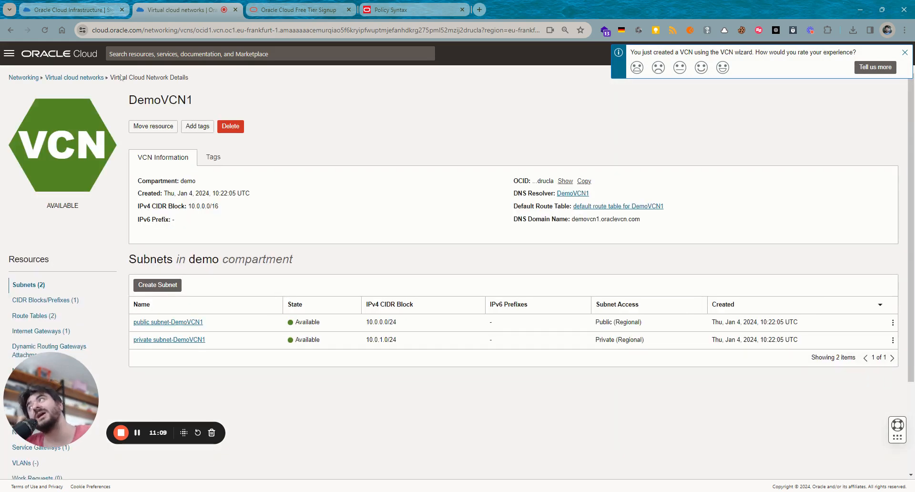
{"action": "left_click", "coordinate": [151, 285]}
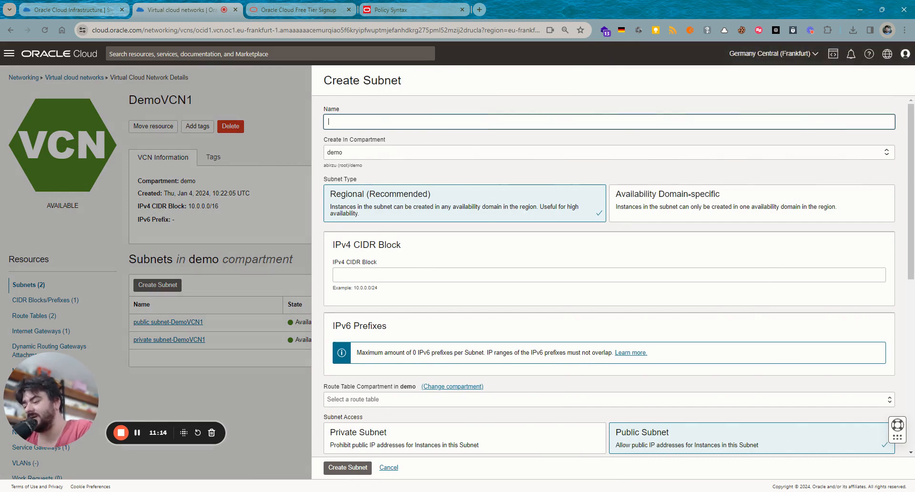
- Name the new subnet DB and give it the IPv4 CIDR block 10.0.2.0/24
{"action": "type", "text": "DB"}
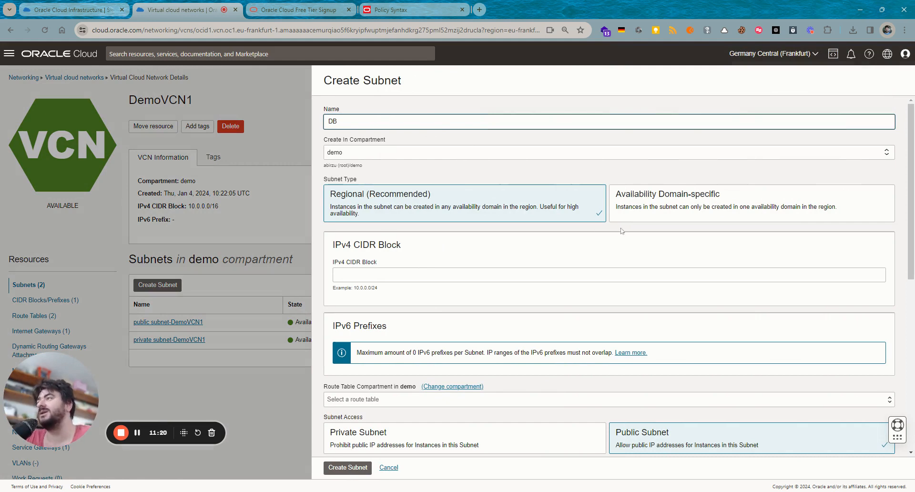
{"action": "left_click", "coordinate": [337, 274]}
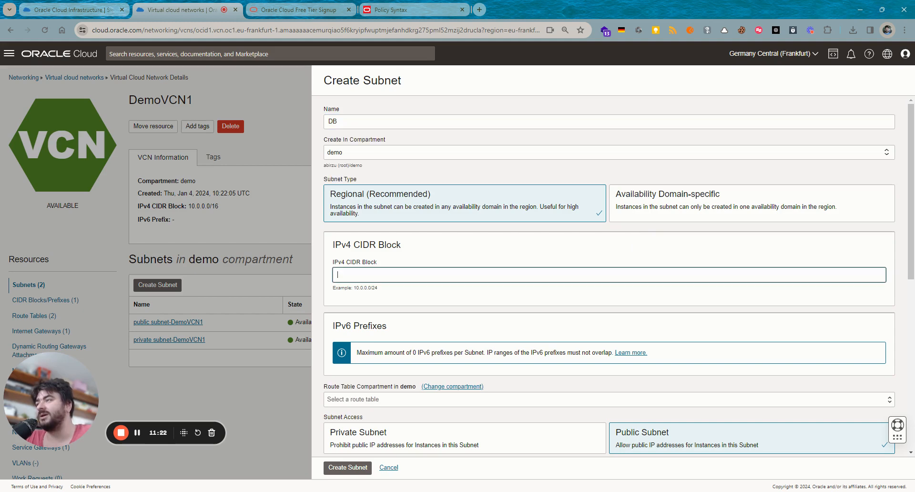
{"action": "type", "text": "10.0"}
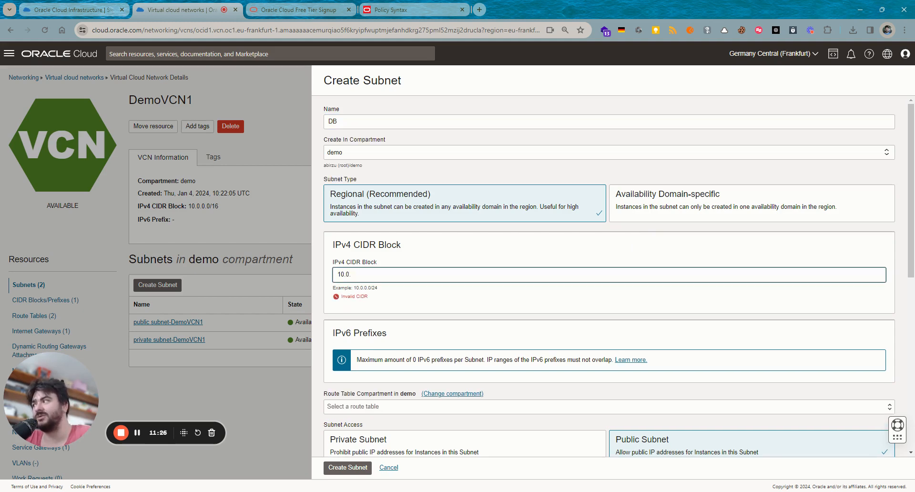
{"action": "type", "text": ".2"}
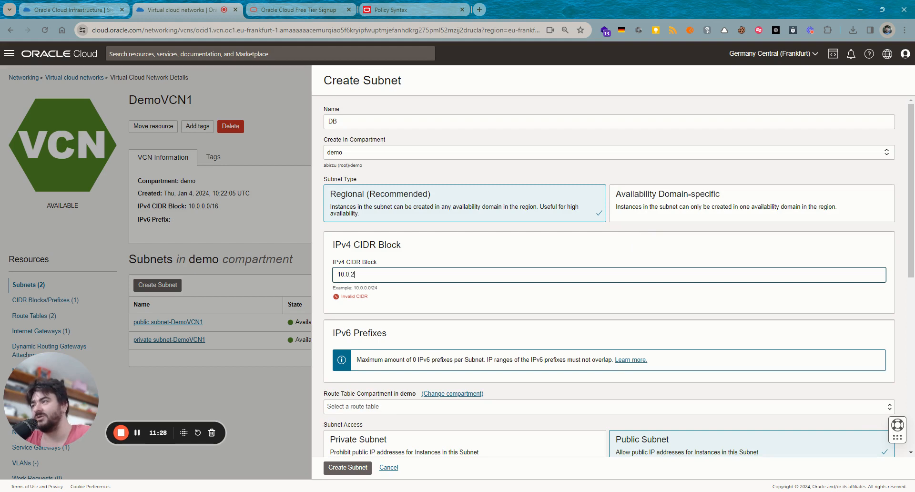
{"action": "type", "text": ".0/"}
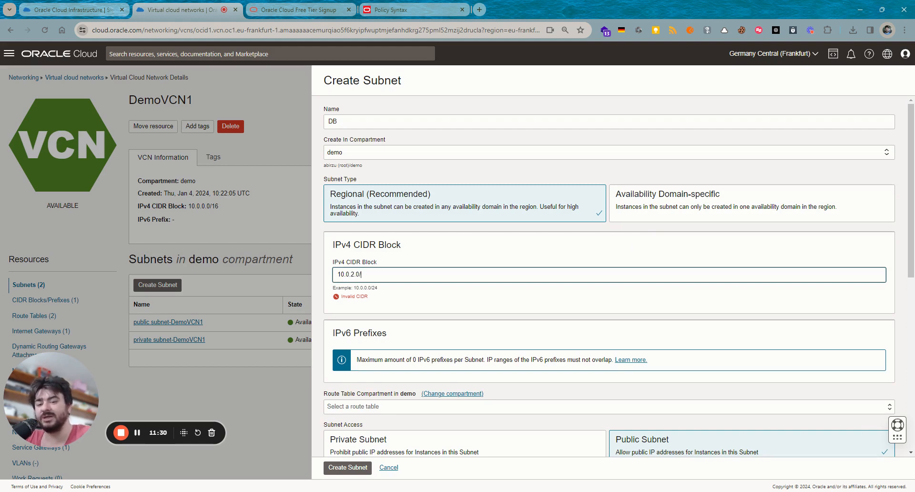
{"action": "type", "text": "24"}
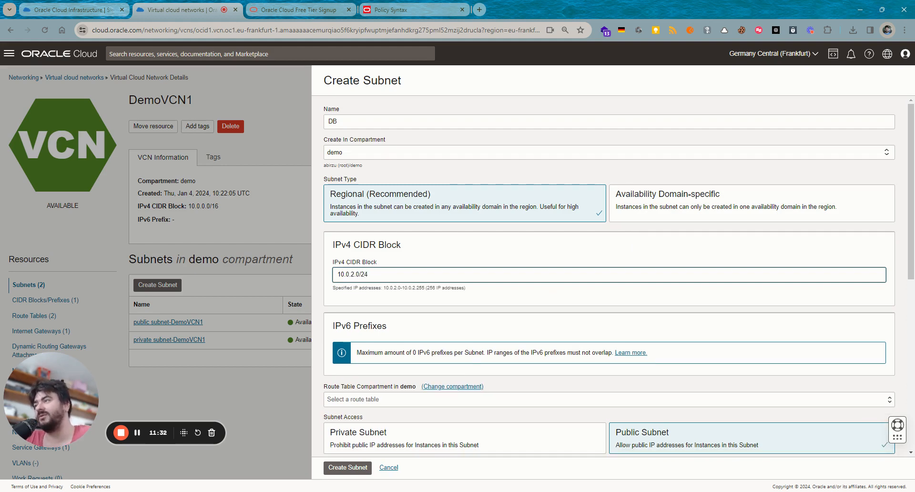
{"action": "left_click_drag", "start_coordinate": [430, 287], "coordinate": [452, 297]}
{"action": "left_click", "coordinate": [502, 302]}
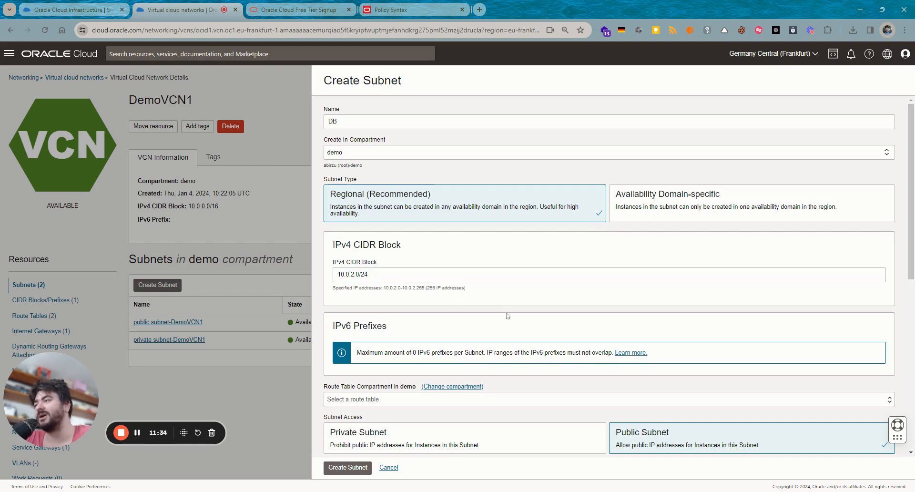
{"action": "scroll", "coordinate": [500, 305], "scroll_direction": "down", "scroll_amount": 2}
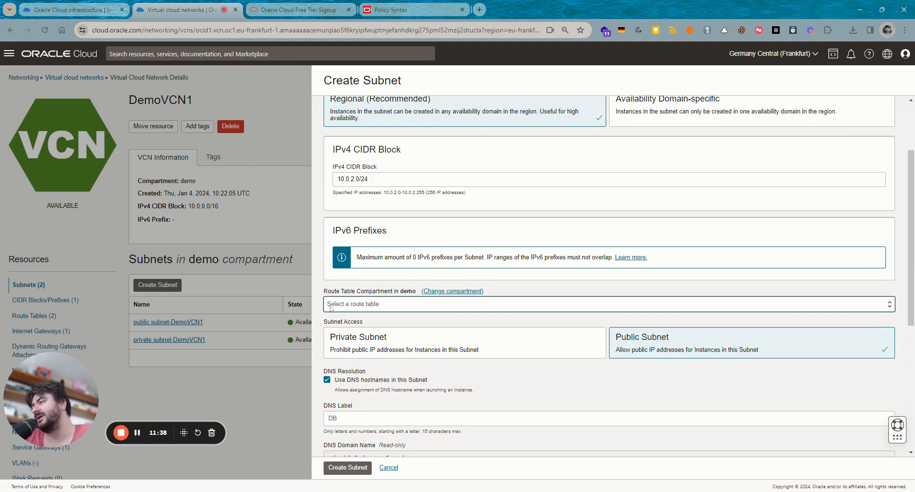
- Give the DB subnet the private subnet's route table and make it a private subnet
{"action": "left_click", "coordinate": [342, 315]}
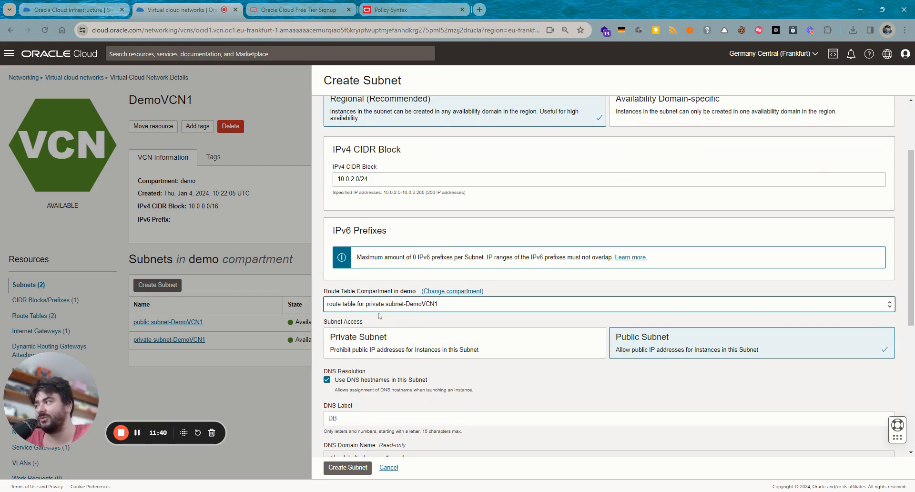
{"action": "left_click", "coordinate": [482, 342]}
{"action": "left_click_drag", "start_coordinate": [370, 327], "coordinate": [328, 325]}
{"action": "left_click", "coordinate": [343, 341]}
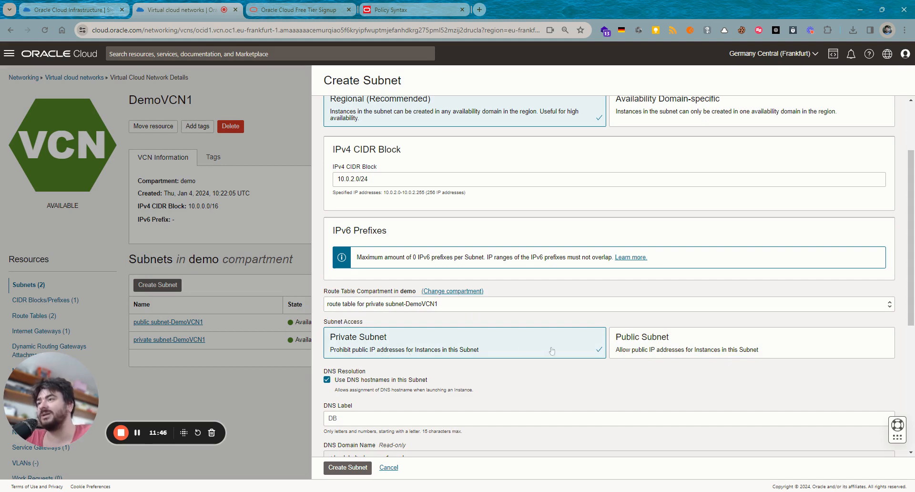
{"action": "scroll", "coordinate": [510, 373], "scroll_direction": "down", "scroll_amount": 2}
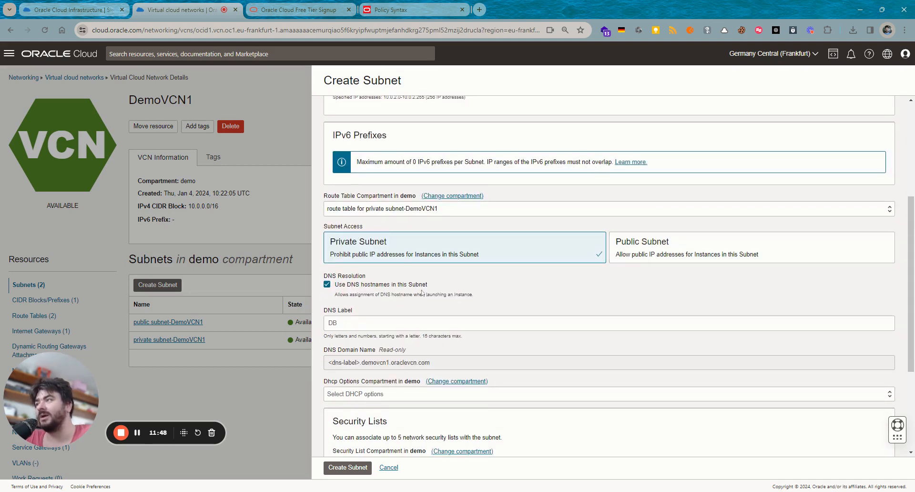
{"action": "left_click_drag", "start_coordinate": [438, 285], "coordinate": [479, 288]}
{"action": "left_click", "coordinate": [563, 310]}
{"action": "scroll", "coordinate": [563, 311], "scroll_direction": "down", "scroll_amount": 2}
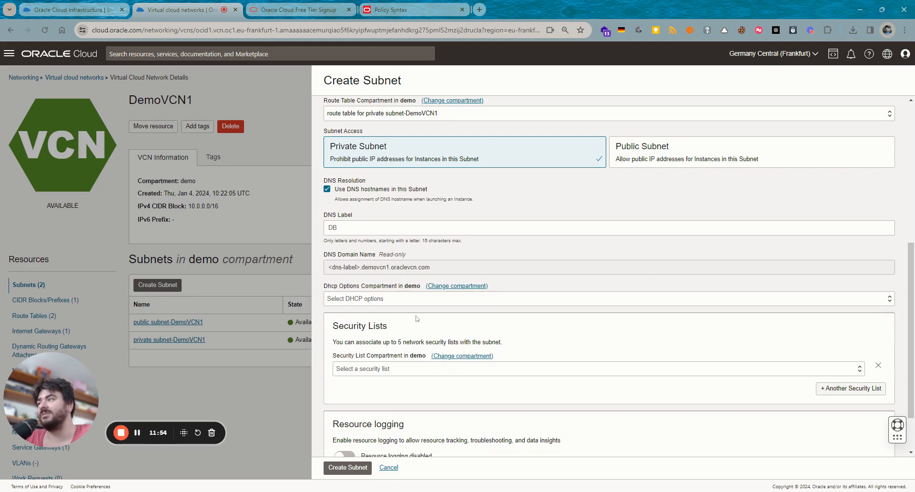
- Choose Default DHCP Options for DemoVCN1 and the private subnet's security list, and enable resource logging
{"action": "left_click", "coordinate": [359, 303]}
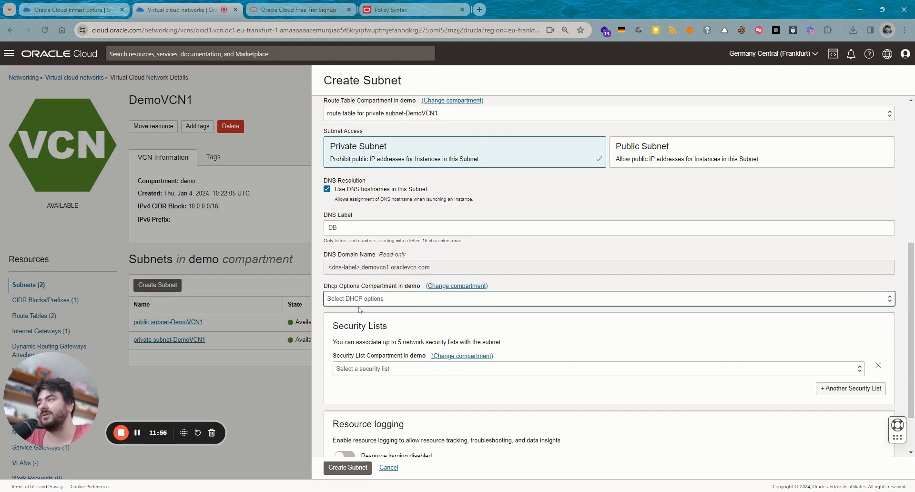
{"action": "left_click", "coordinate": [360, 314]}
{"action": "scroll", "coordinate": [365, 320], "scroll_direction": "down", "scroll_amount": 1}
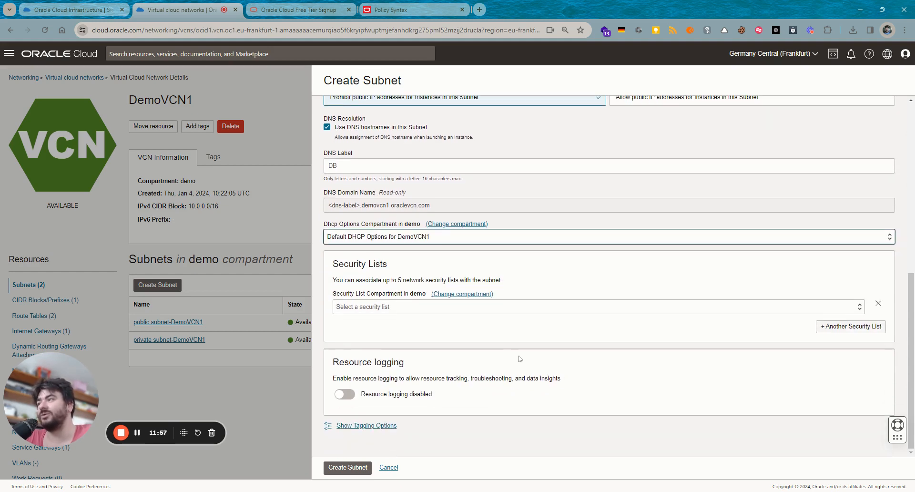
{"action": "left_click", "coordinate": [353, 308]}
{"action": "left_click", "coordinate": [371, 317]}
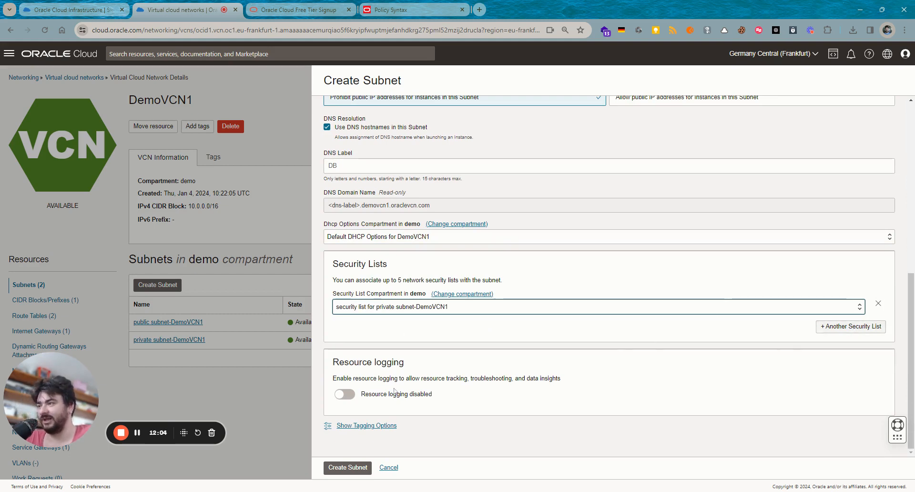
{"action": "left_click", "coordinate": [348, 398]}
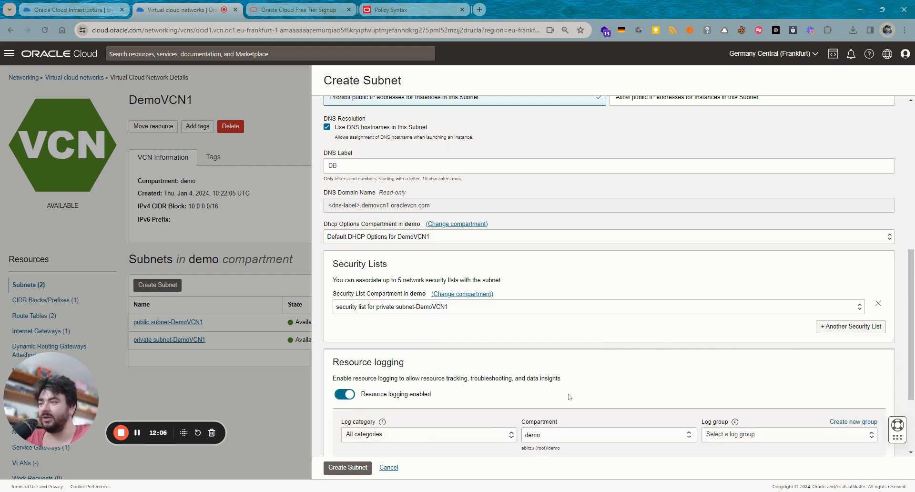
- Check the log groups, turn resource logging back off, and create the DB subnet
{"action": "scroll", "coordinate": [475, 365], "scroll_direction": "down", "scroll_amount": 2}
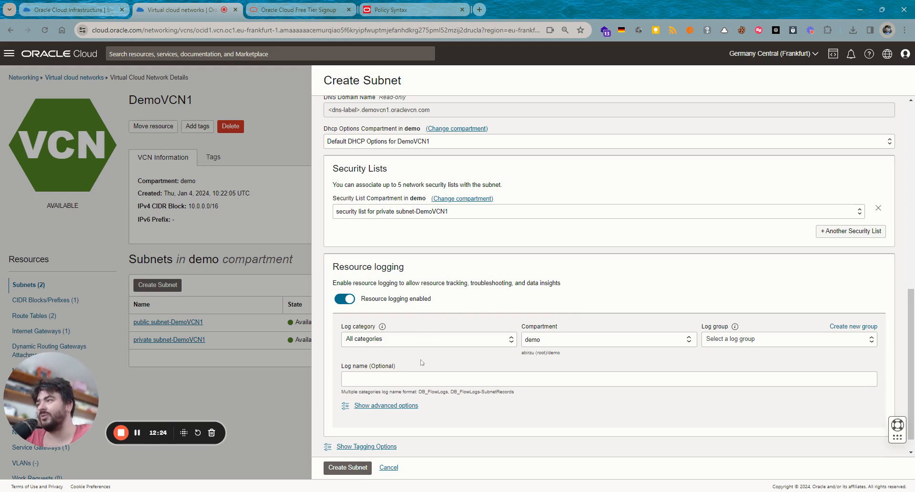
{"action": "left_click", "coordinate": [751, 345]}
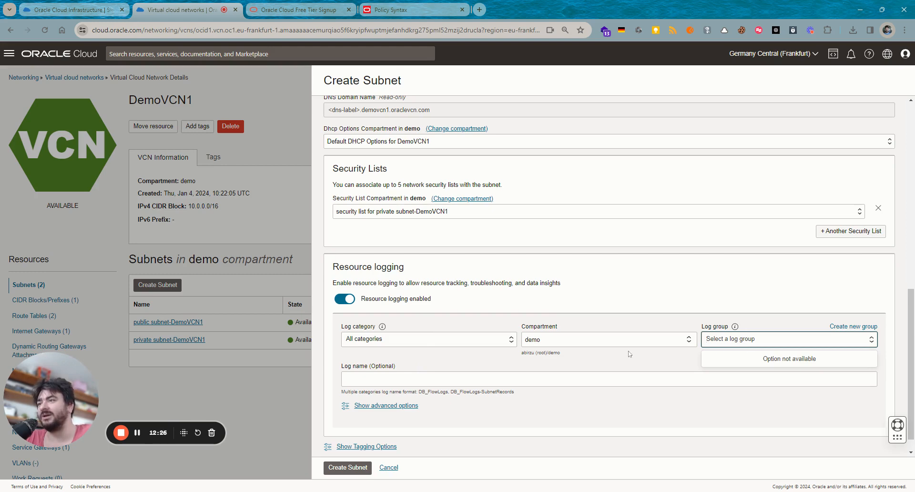
{"action": "left_click", "coordinate": [350, 302]}
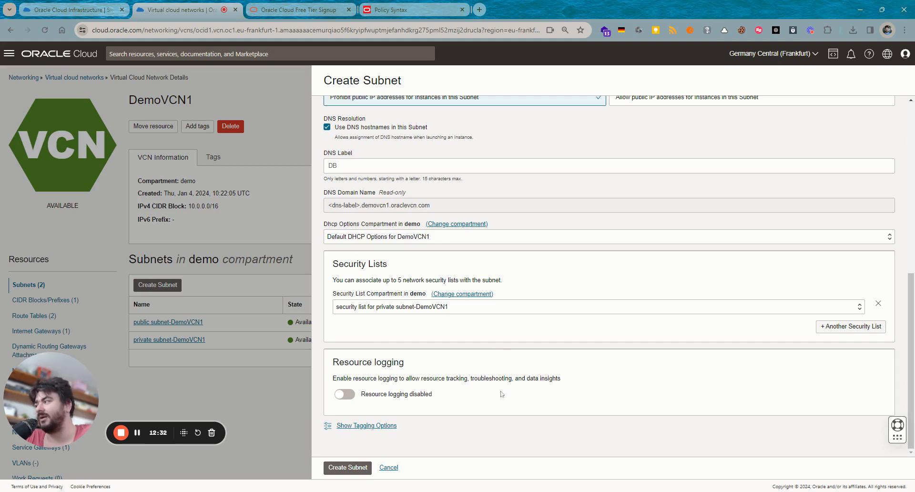
{"action": "left_click", "coordinate": [337, 469]}
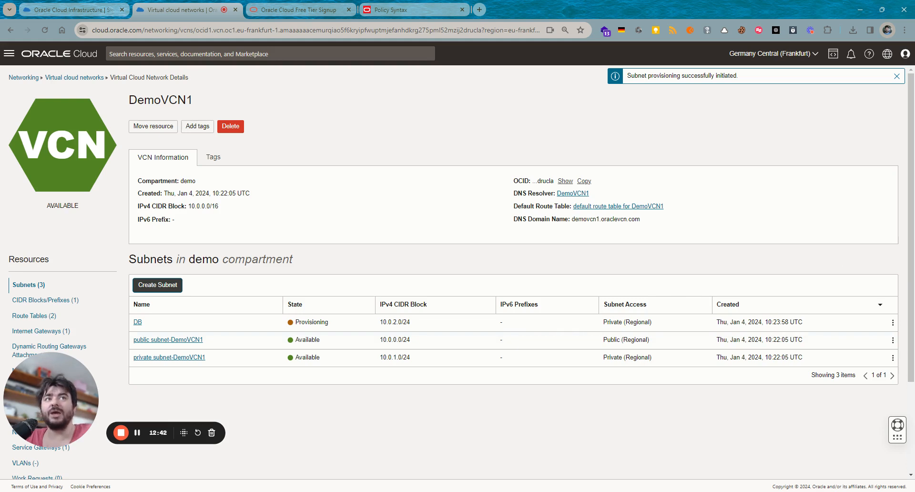
- Review DemoVCN1's subnet list, where DB (10.0.2.0/24, Private) is now Available
{"action": "scroll", "coordinate": [60, 278], "scroll_direction": "down", "scroll_amount": 1}
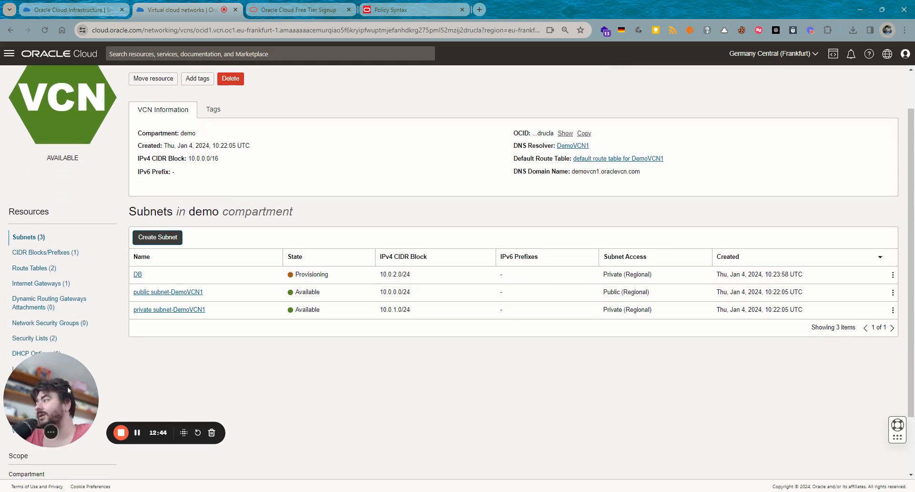
{"action": "left_click_drag", "start_coordinate": [61, 411], "coordinate": [707, 451]}
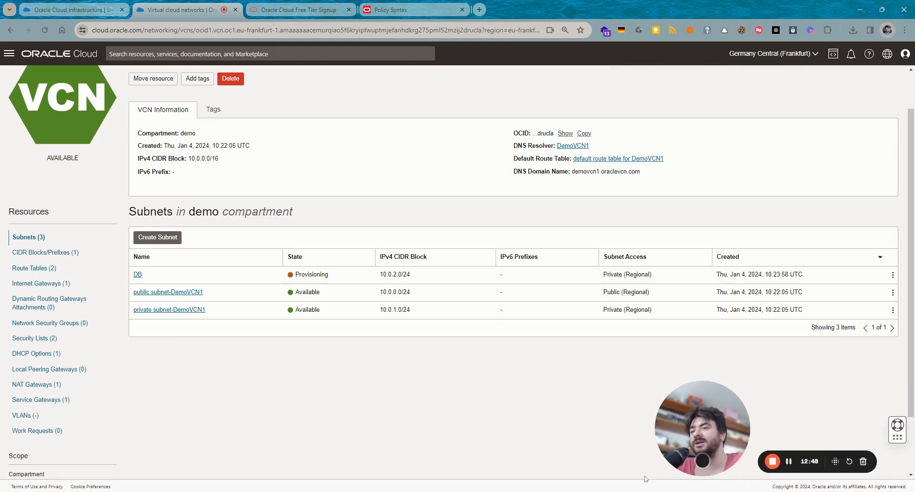
{"action": "left_click", "coordinate": [702, 461]}
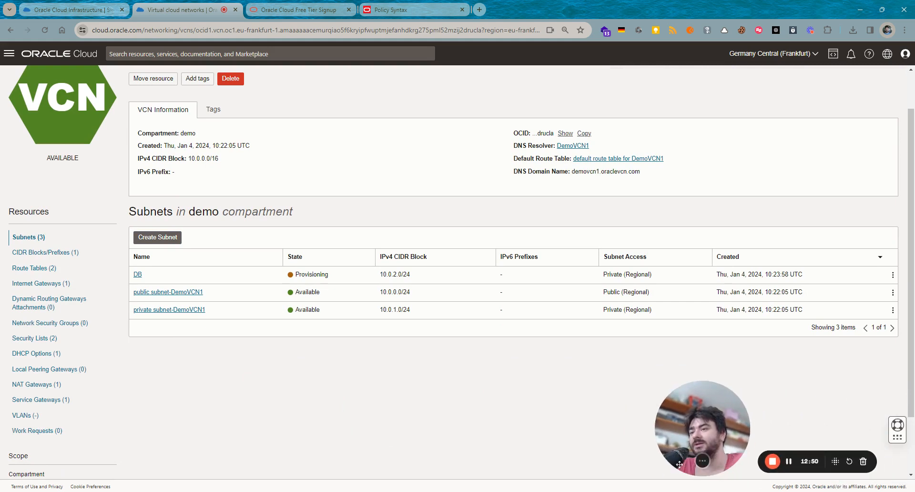
{"action": "left_click", "coordinate": [682, 461]}
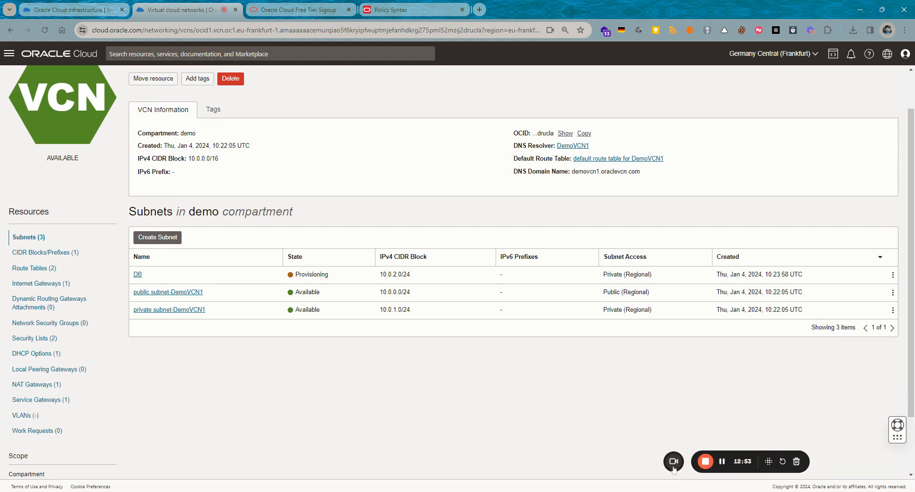
{"action": "left_click", "coordinate": [679, 463]}
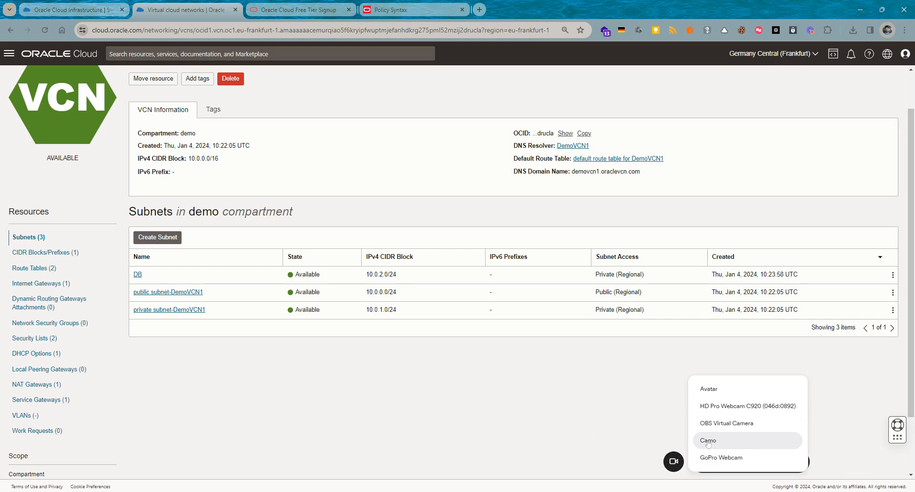
{"action": "left_click", "coordinate": [742, 407]}
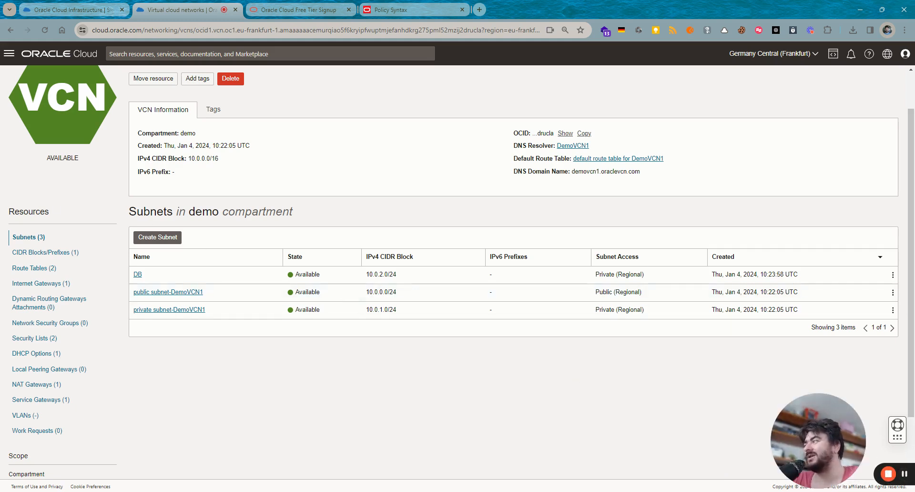
{"action": "scroll", "coordinate": [111, 267], "scroll_direction": "up", "scroll_amount": 1}
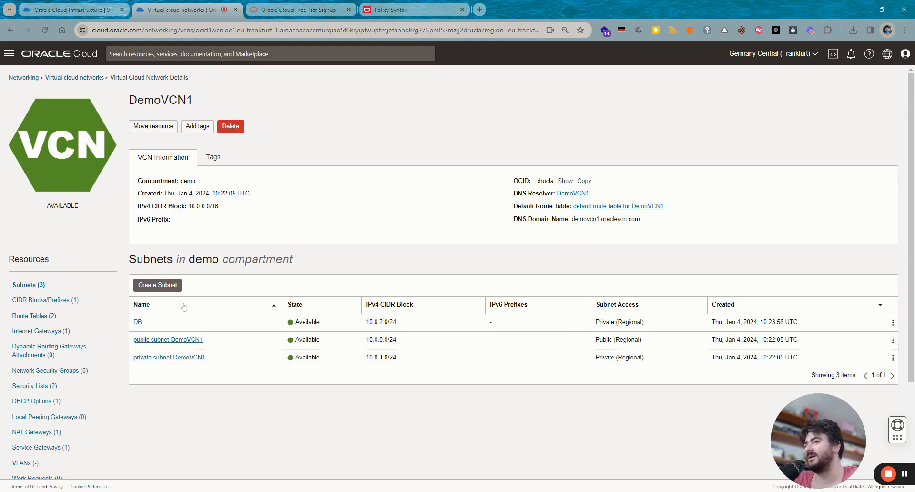
{"action": "left_click_drag", "start_coordinate": [53, 261], "coordinate": [9, 260]}
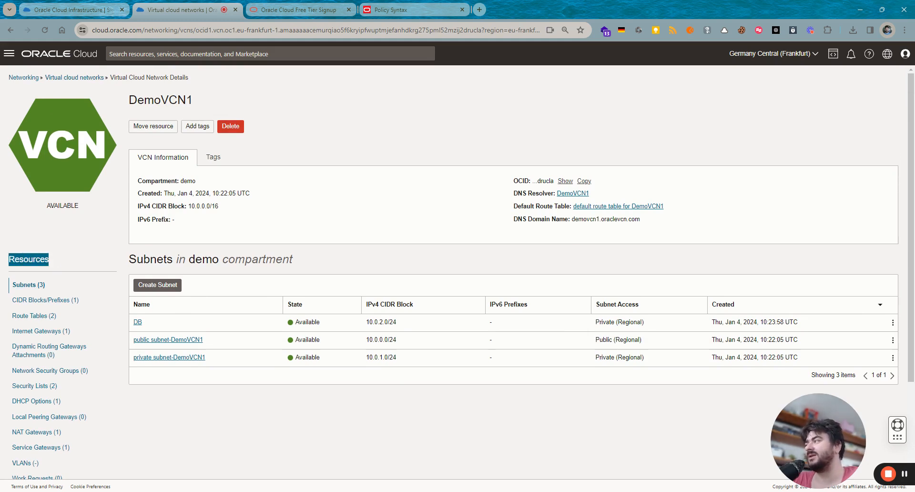
{"action": "left_click", "coordinate": [42, 285]}
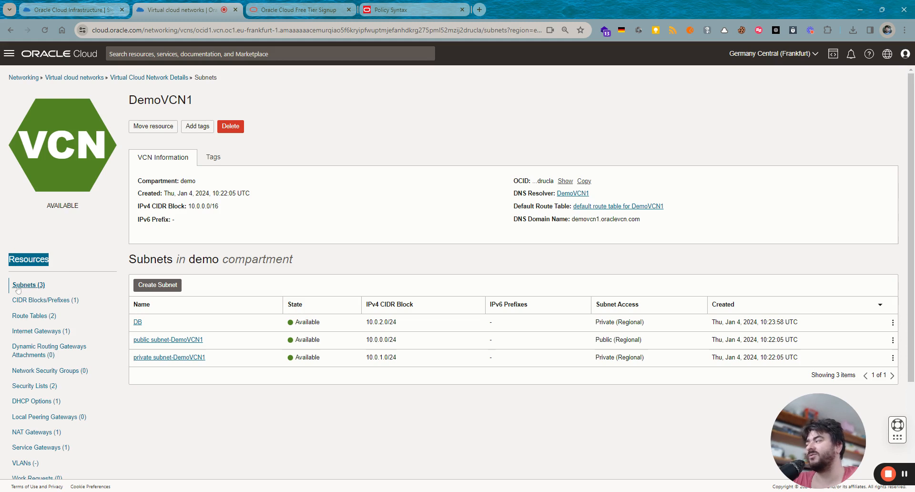
{"action": "scroll", "coordinate": [56, 294], "scroll_direction": "down", "scroll_amount": 1}
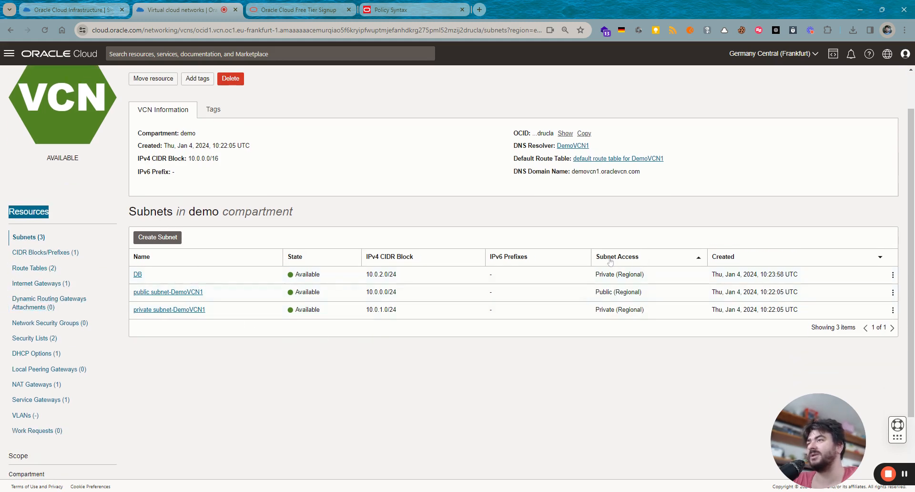
{"action": "left_click_drag", "start_coordinate": [595, 275], "coordinate": [609, 277]}
{"action": "left_click", "coordinate": [607, 301]}
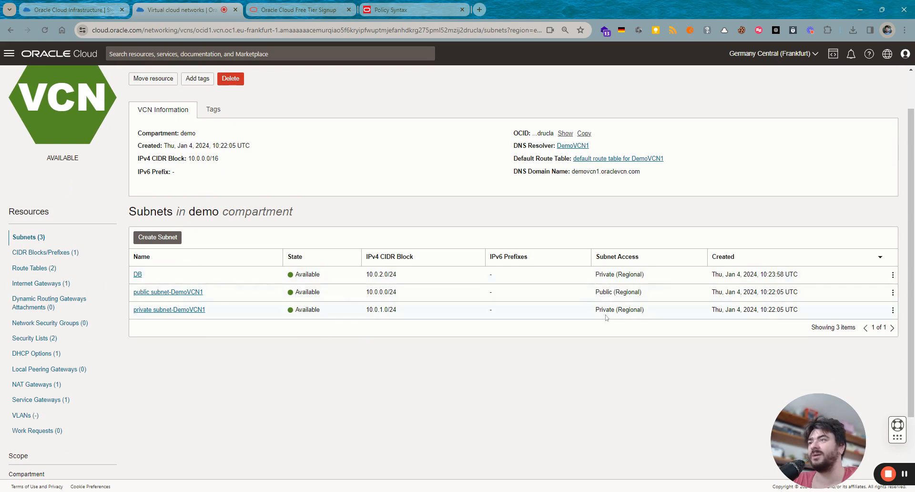
{"action": "left_click_drag", "start_coordinate": [645, 275], "coordinate": [616, 275]}
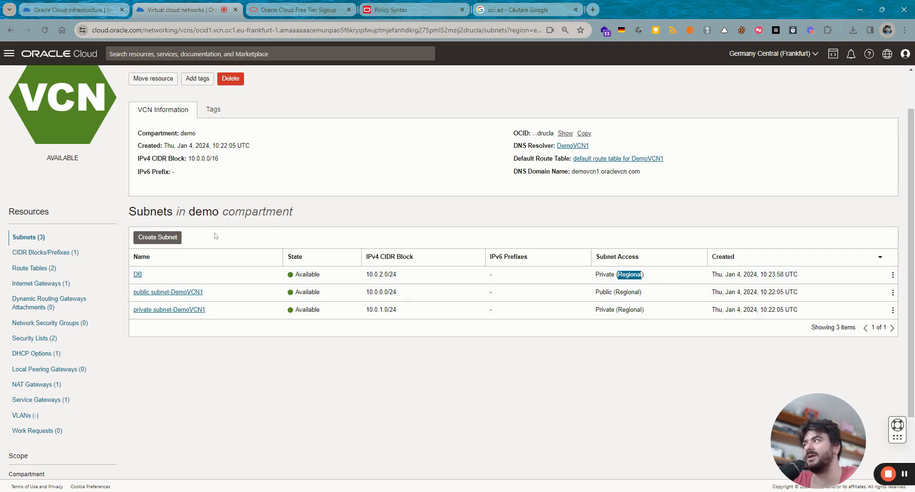
- Try an AD-1-specific subnet, discard it, then show DemoVCN1's 10.0.0.0/16 CIDR block
{"action": "left_click", "coordinate": [157, 237]}
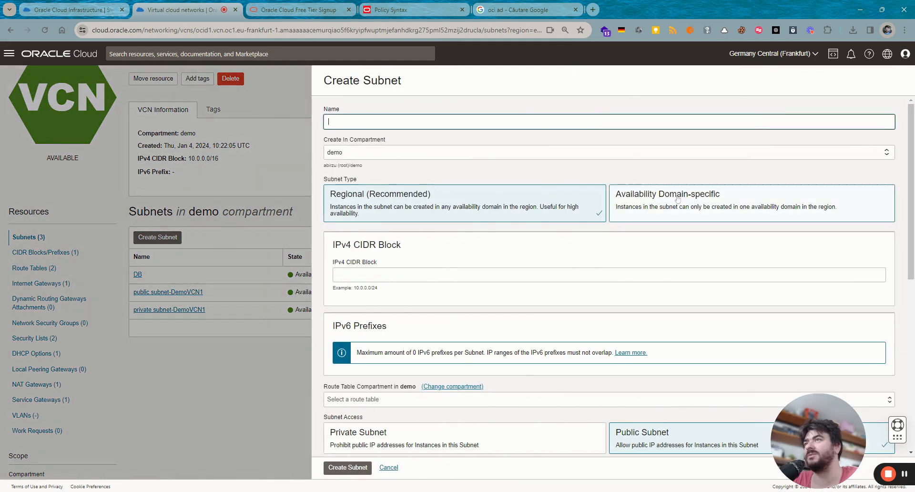
{"action": "left_click", "coordinate": [677, 199]}
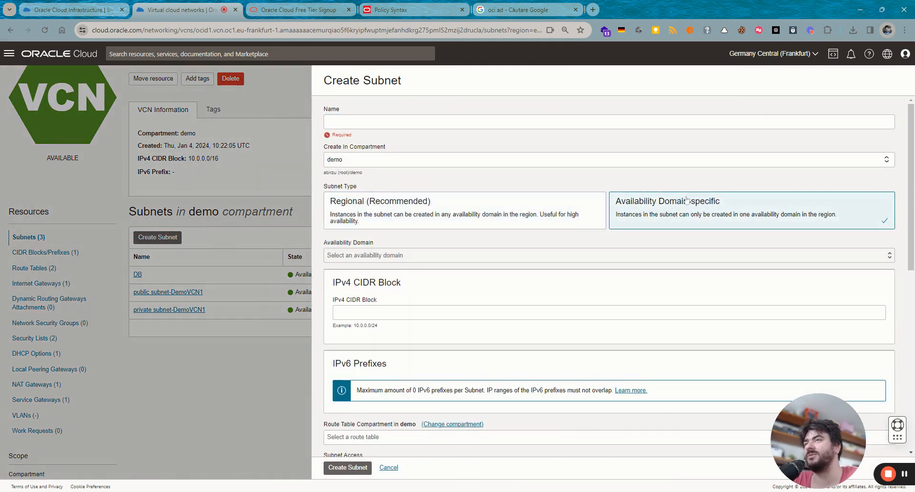
{"action": "left_click", "coordinate": [388, 255]}
{"action": "left_click", "coordinate": [375, 266]}
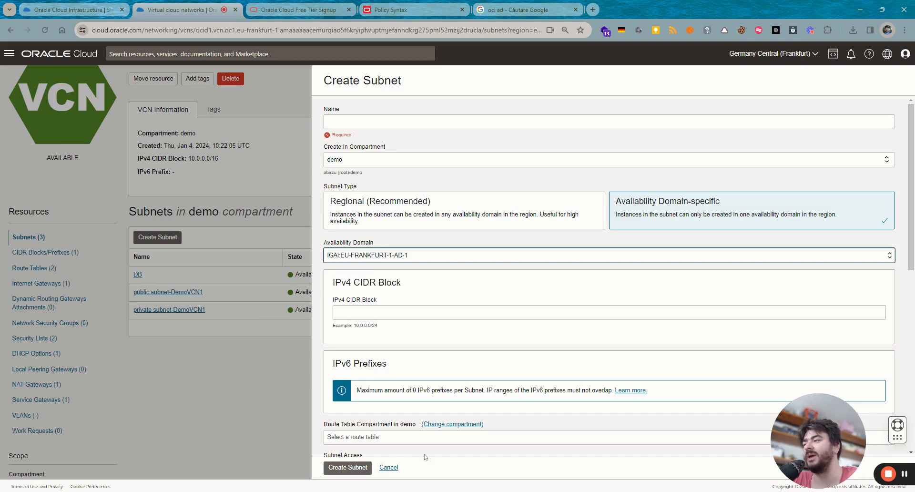
{"action": "left_click", "coordinate": [389, 468]}
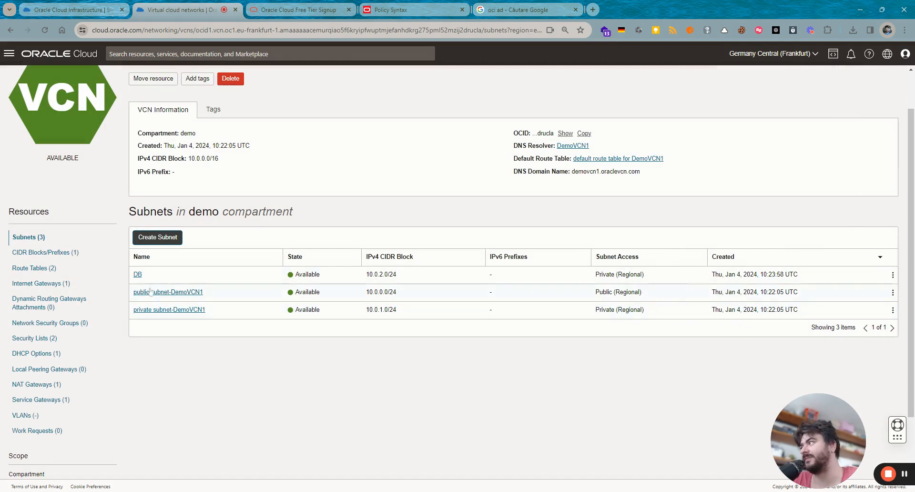
{"action": "left_click", "coordinate": [50, 253]}
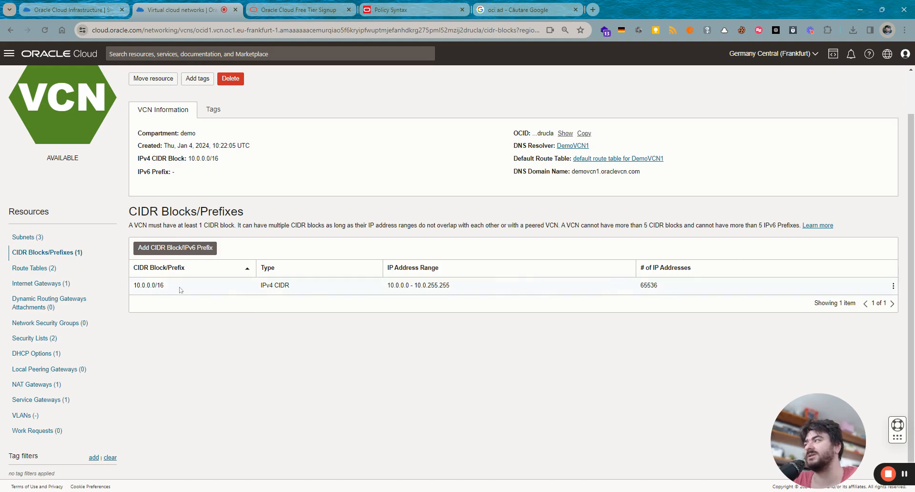
- Enter 10.1.0.0/16 as an extra CIDR block, cancel it, and list DemoVCN1's route tables
{"action": "left_click_drag", "start_coordinate": [179, 287], "coordinate": [123, 284]}
{"action": "left_click", "coordinate": [316, 335]}
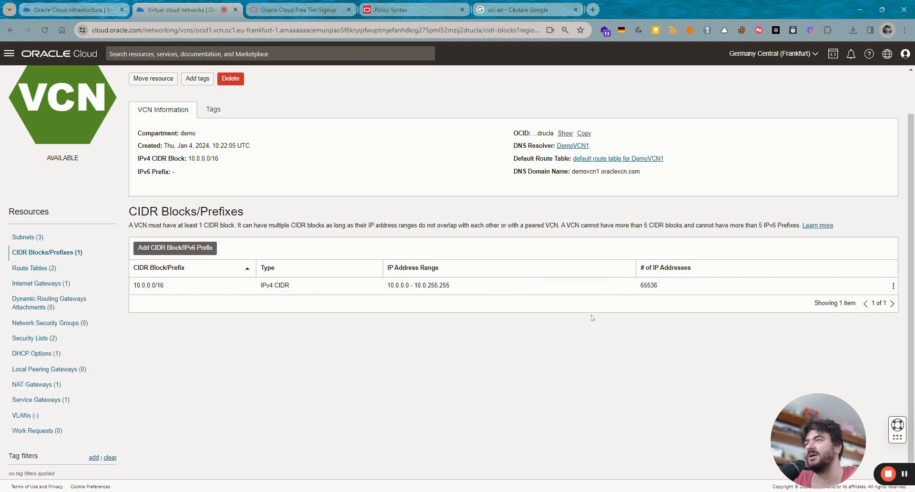
{"action": "left_click", "coordinate": [194, 246]}
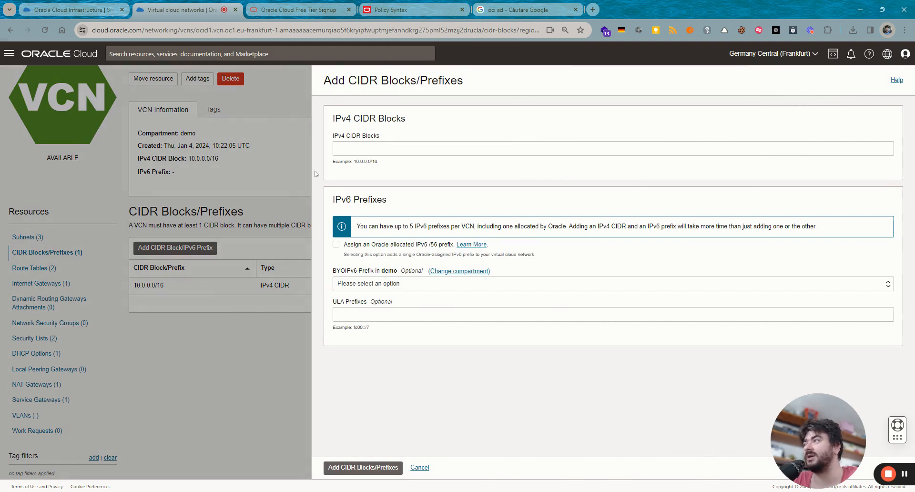
{"action": "left_click", "coordinate": [359, 149]}
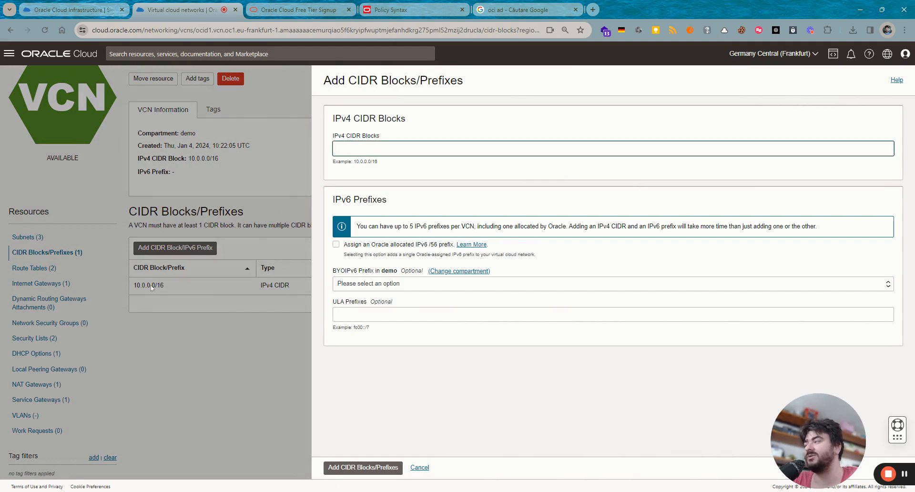
{"action": "type", "text": "10."}
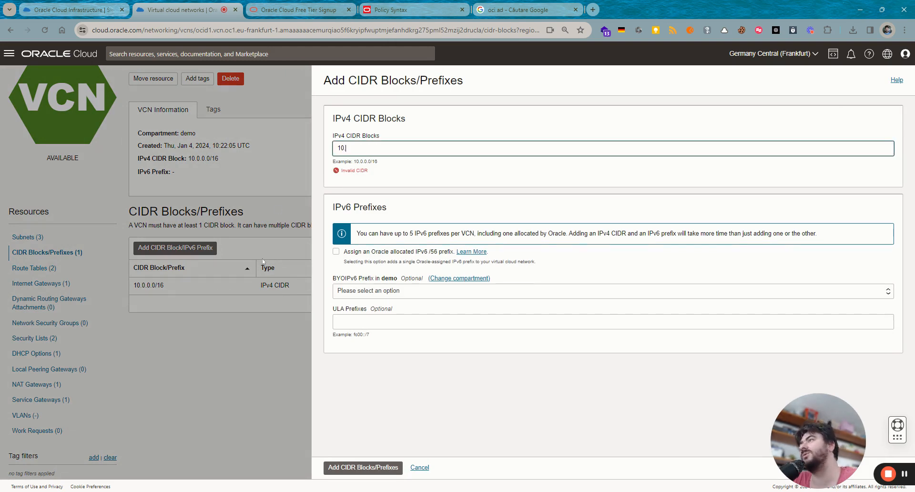
{"action": "type", "text": "1.0.0"}
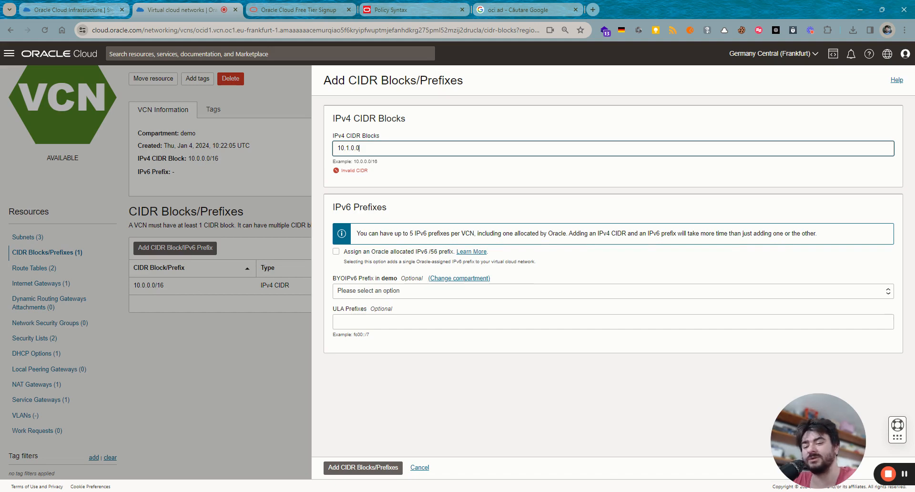
{"action": "type", "text": "/16"}
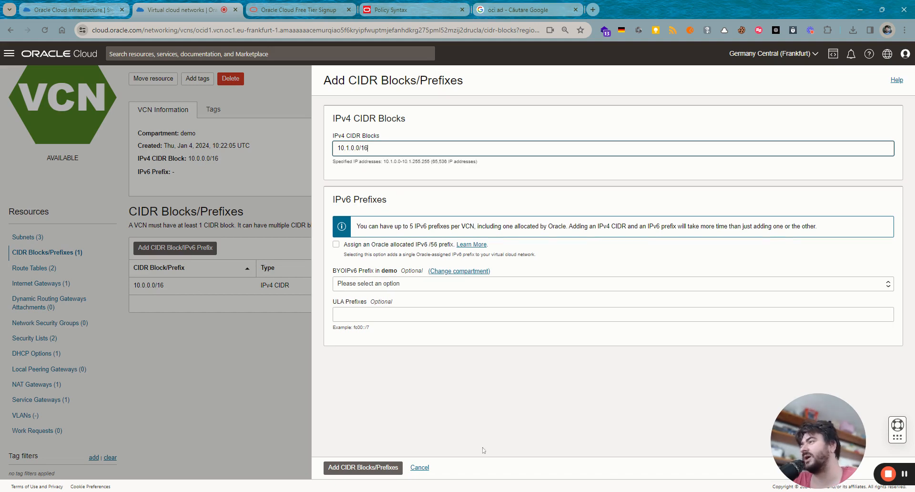
{"action": "left_click", "coordinate": [420, 468]}
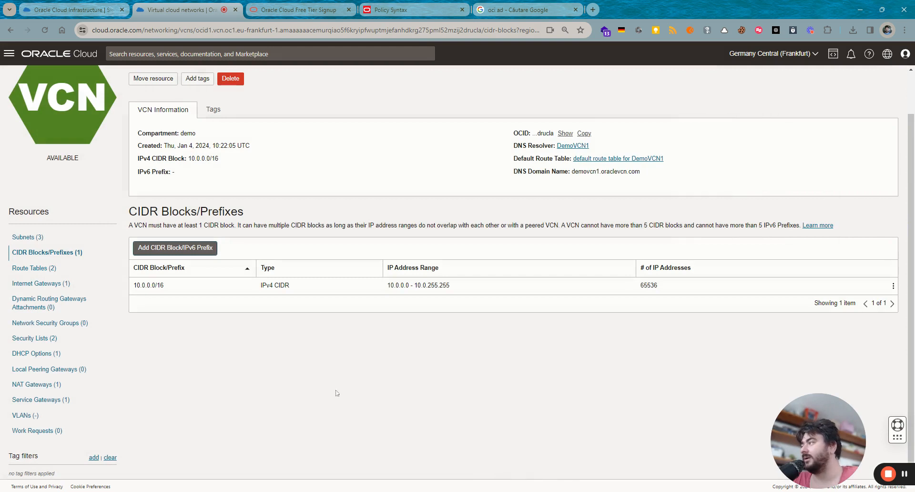
{"action": "left_click", "coordinate": [33, 268]}
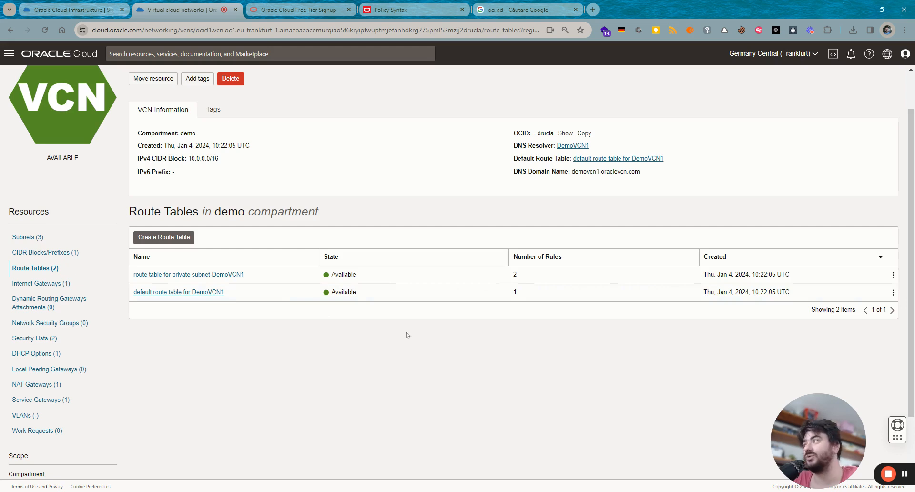
{"action": "left_click", "coordinate": [197, 292]}
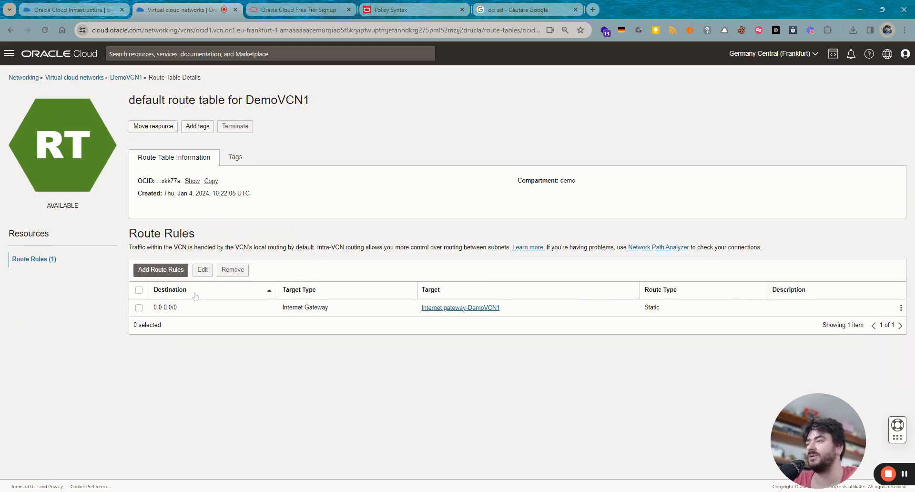
{"action": "left_click_drag", "start_coordinate": [193, 312], "coordinate": [147, 309]}
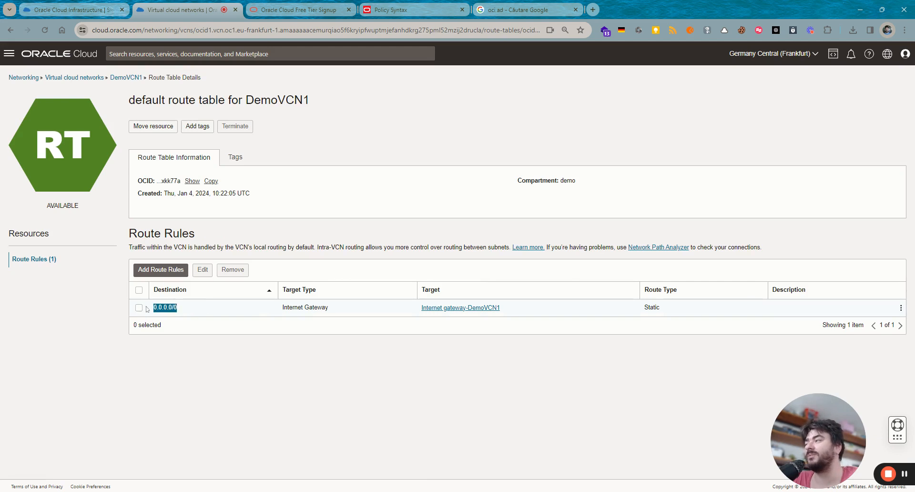
{"action": "left_click", "coordinate": [267, 341]}
{"action": "left_click_drag", "start_coordinate": [216, 310], "coordinate": [153, 309]}
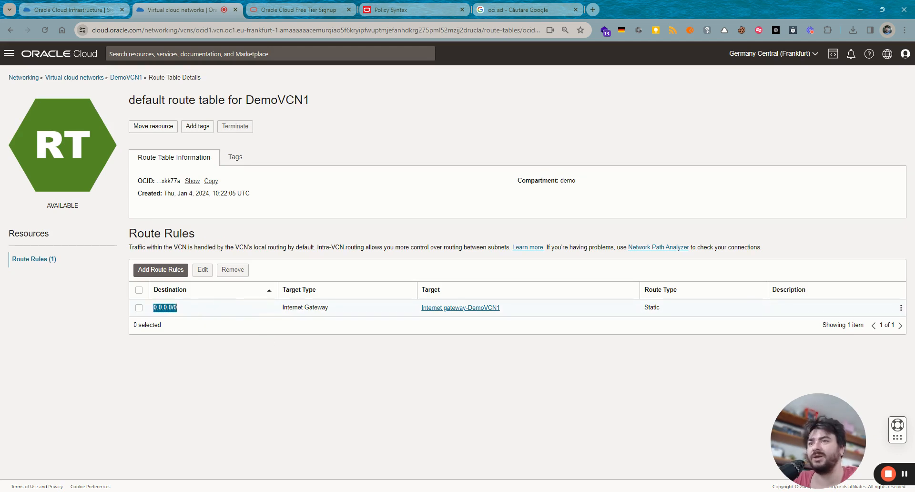
{"action": "left_click_drag", "start_coordinate": [335, 311], "coordinate": [282, 310]}
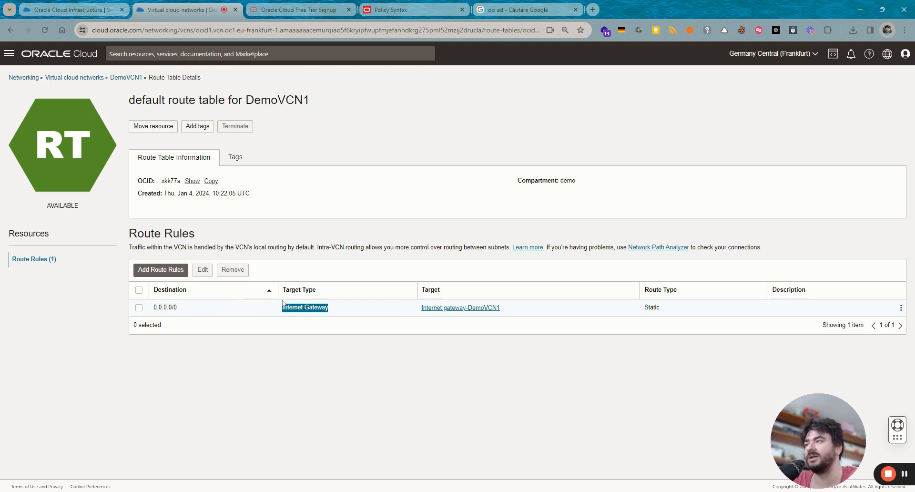
{"action": "left_click", "coordinate": [317, 324]}
{"action": "left_click", "coordinate": [126, 77]}
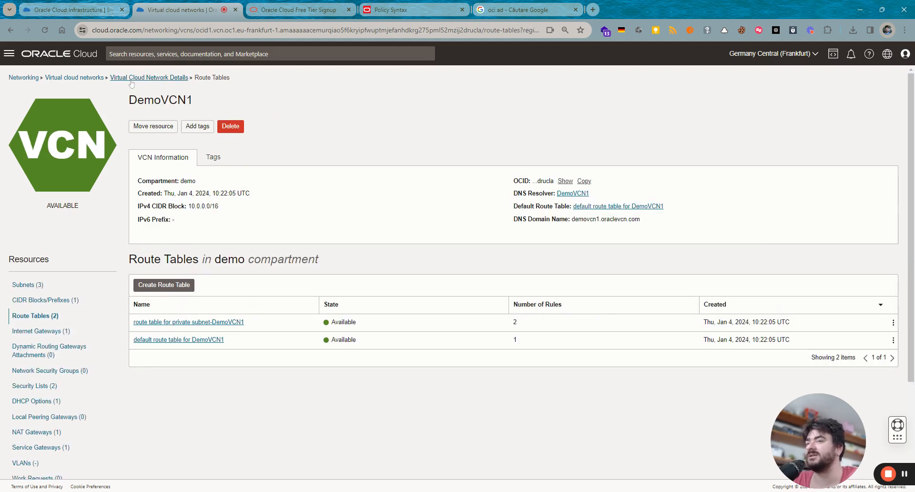
{"action": "left_click", "coordinate": [206, 322]}
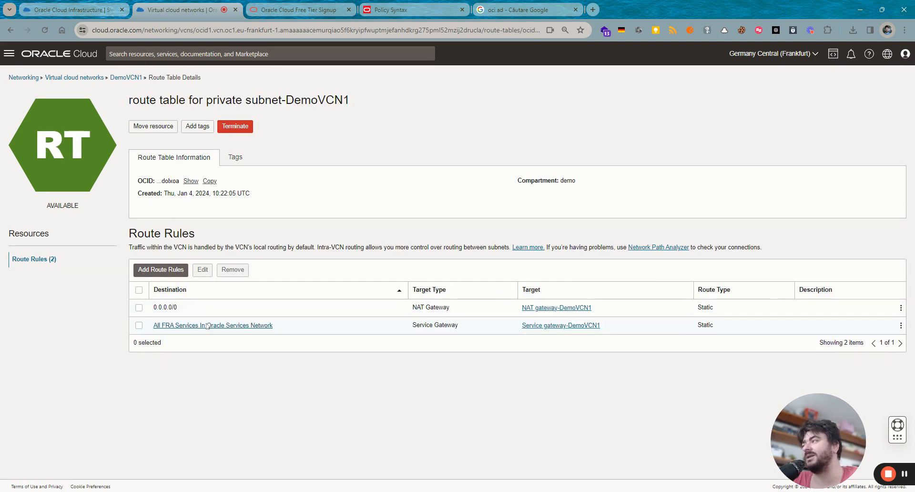
{"action": "left_click_drag", "start_coordinate": [187, 311], "coordinate": [151, 309]}
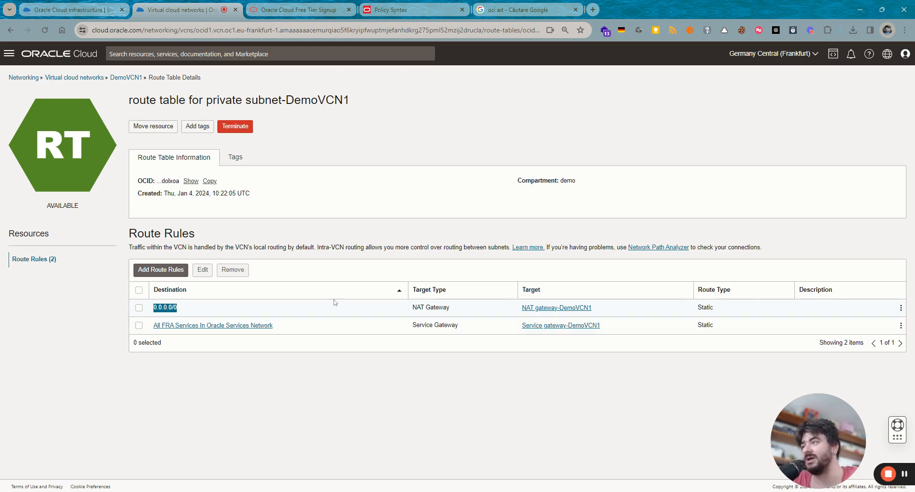
{"action": "left_click", "coordinate": [474, 319]}
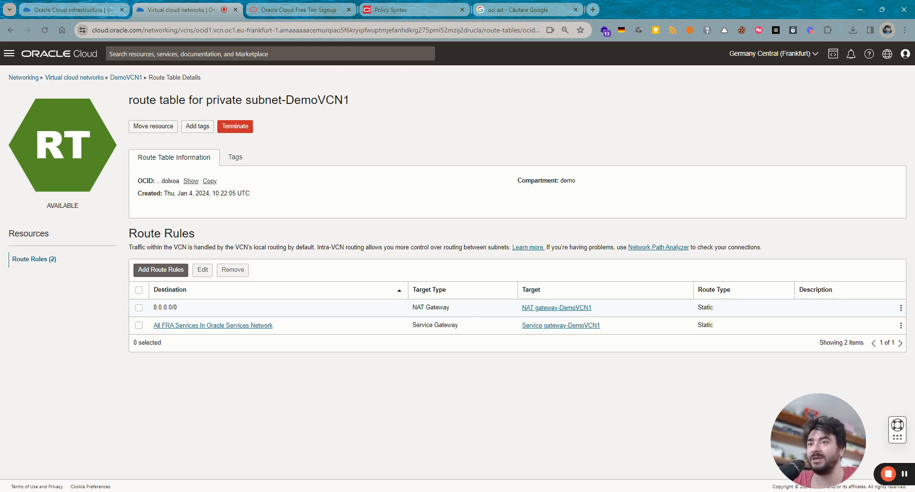
{"action": "left_click_drag", "start_coordinate": [450, 307], "coordinate": [408, 308]}
{"action": "left_click", "coordinate": [403, 308]}
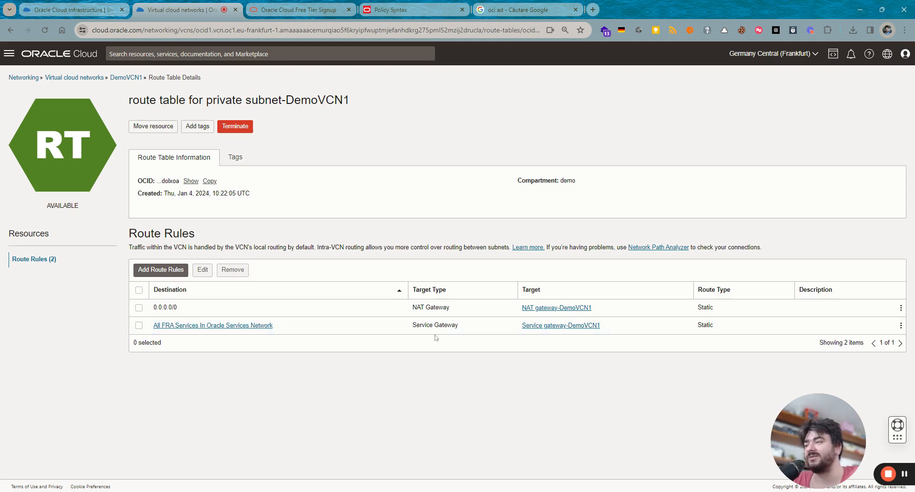
{"action": "left_click_drag", "start_coordinate": [439, 325], "coordinate": [416, 325]}
{"action": "left_click", "coordinate": [382, 381]}
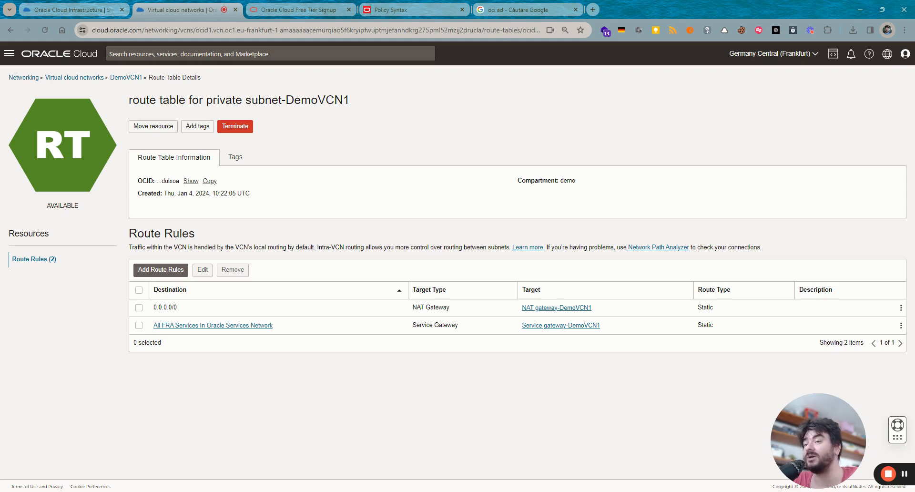
{"action": "left_click_drag", "start_coordinate": [478, 331], "coordinate": [415, 340]}
{"action": "triple_click", "coordinate": [413, 329]}
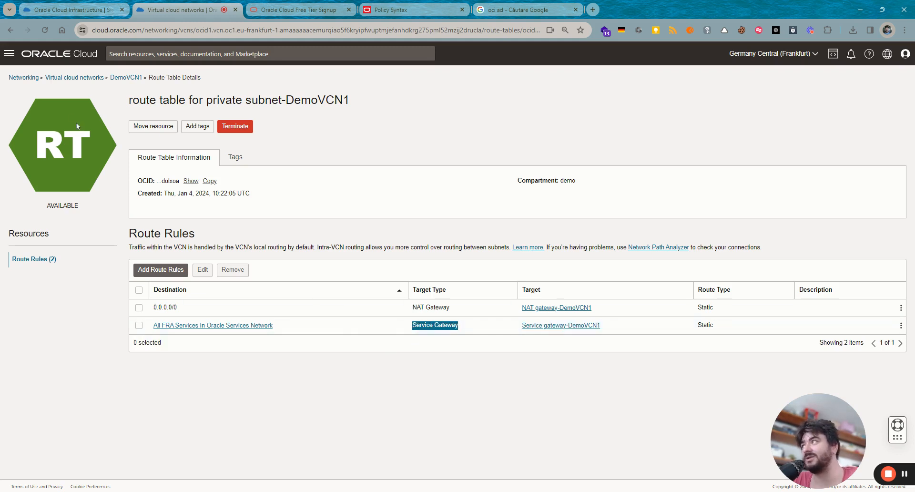
{"action": "left_click", "coordinate": [124, 79]}
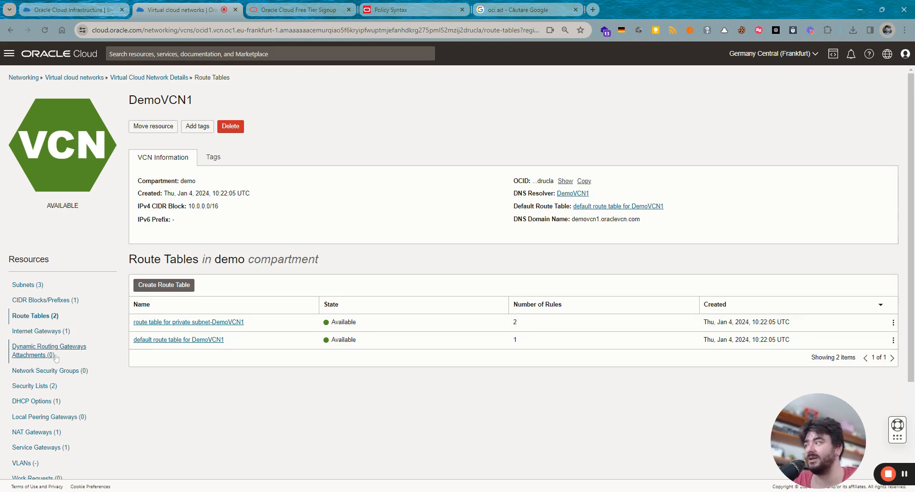
- Check internet gateways and DRG attachments, cancel a new internet gateway, then view the empty security groups
{"action": "left_click", "coordinate": [42, 331]}
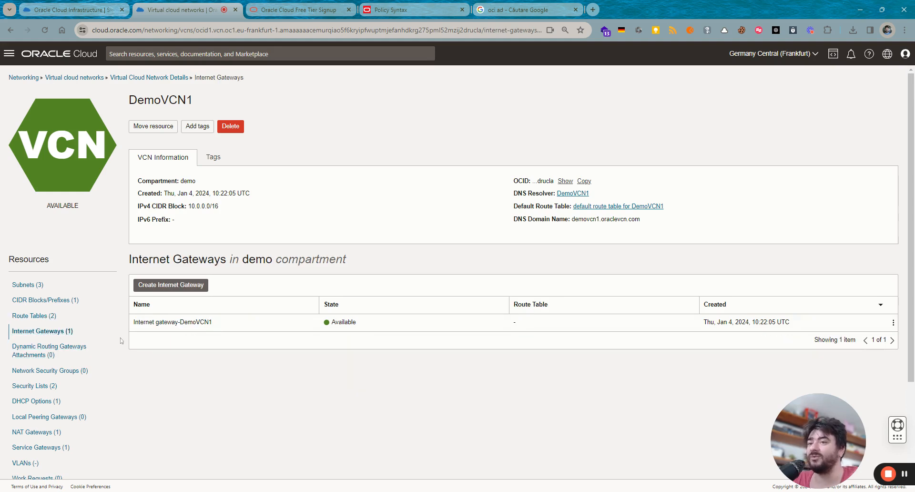
{"action": "left_click", "coordinate": [183, 286]}
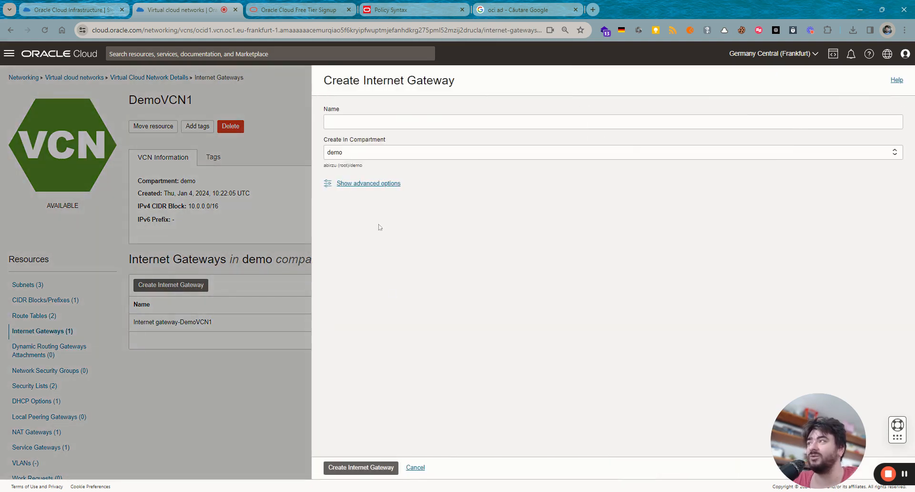
{"action": "left_click", "coordinate": [414, 467]}
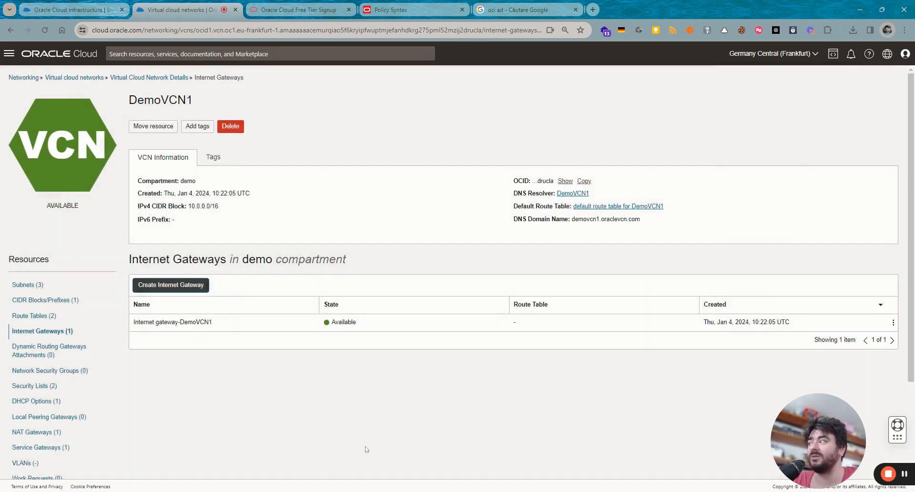
{"action": "left_click", "coordinate": [35, 347]}
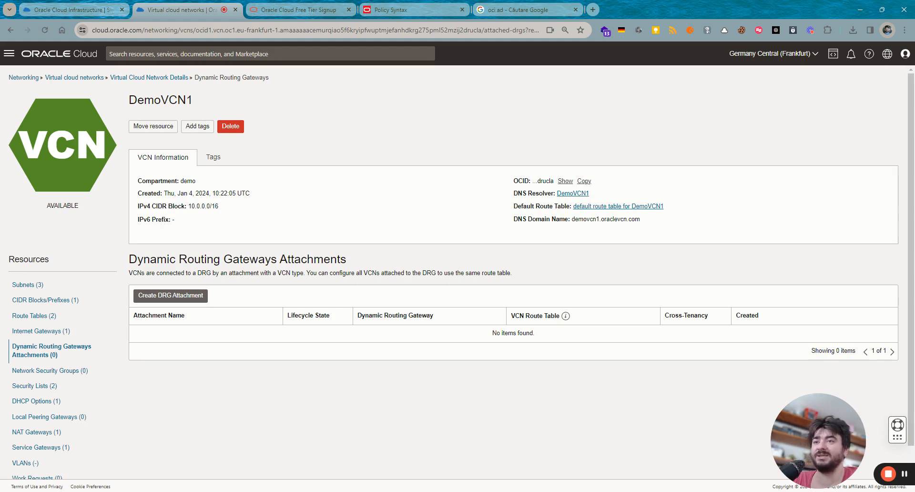
{"action": "left_click", "coordinate": [57, 371]}
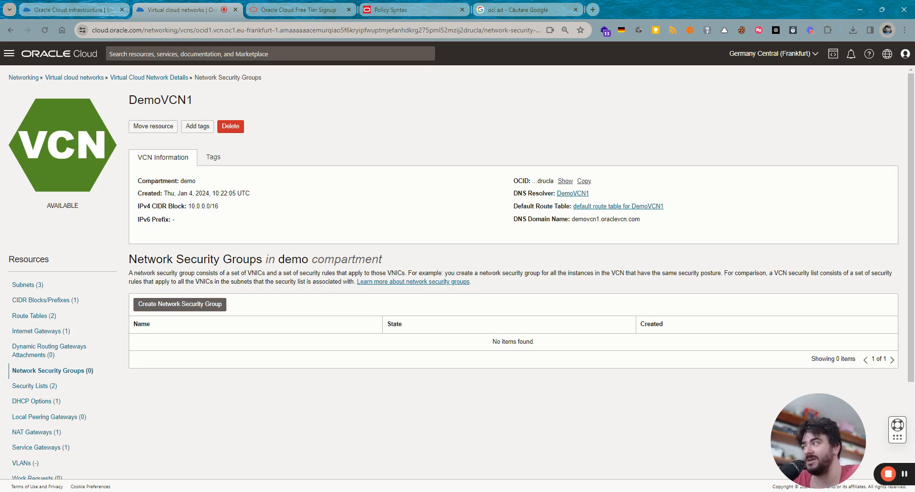
- List DemoVCN1's security lists: the private subnet's list and the Default Security List
{"action": "left_click", "coordinate": [35, 386]}
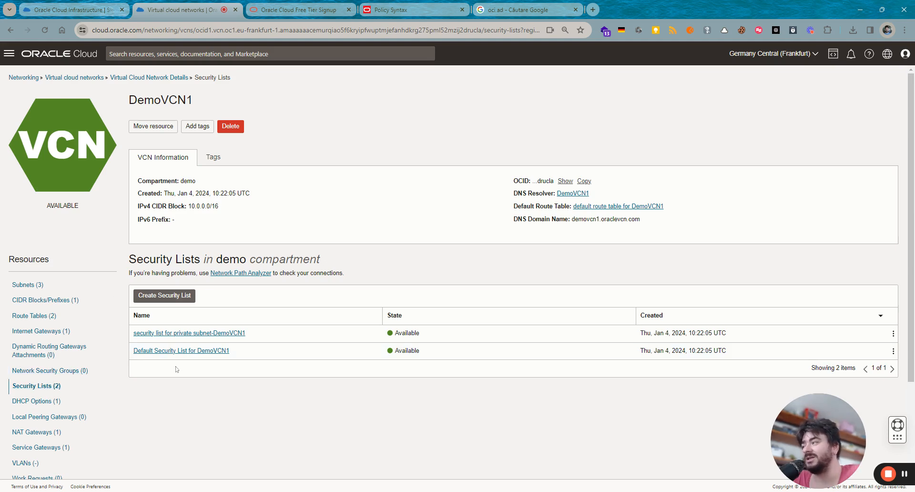
- Inspect the Default Security List's SSH port 22 rule from 0.0.0.0/0, then go back
{"action": "left_click", "coordinate": [203, 353]}
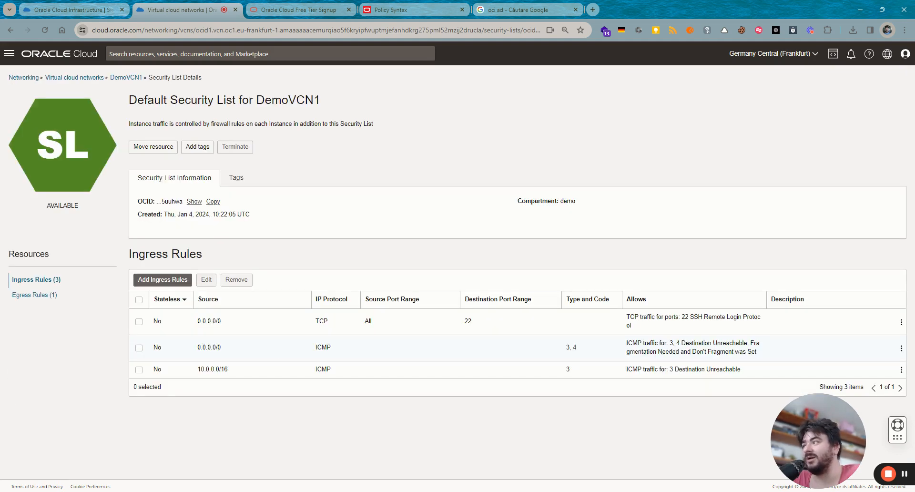
{"action": "double_click", "coordinate": [468, 321]}
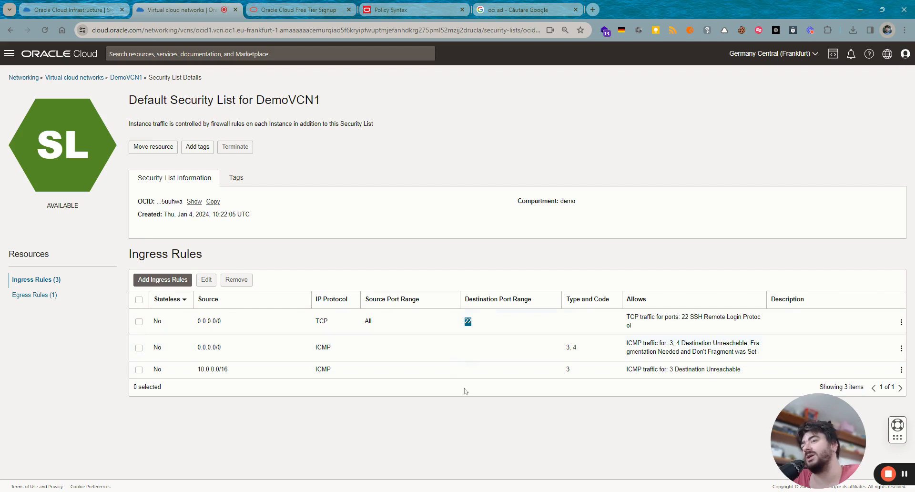
{"action": "left_click", "coordinate": [266, 329]}
{"action": "left_click_drag", "start_coordinate": [222, 321], "coordinate": [197, 321]}
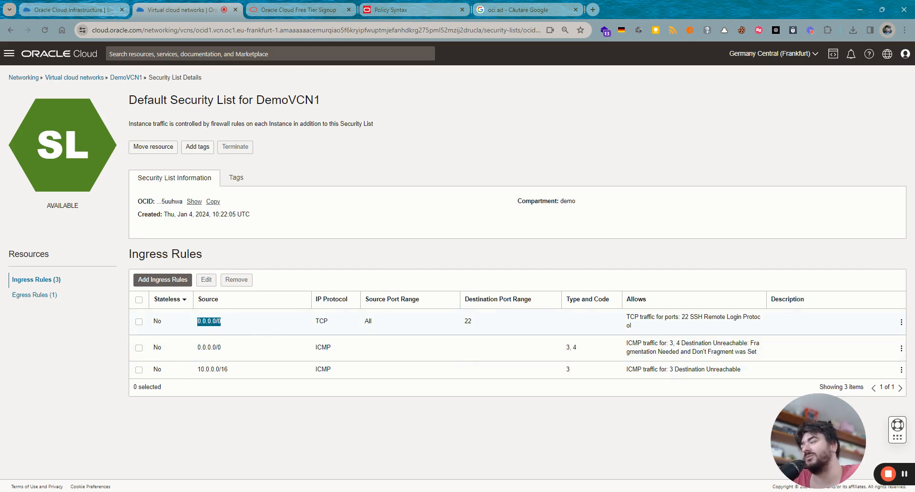
{"action": "left_click", "coordinate": [132, 78]}
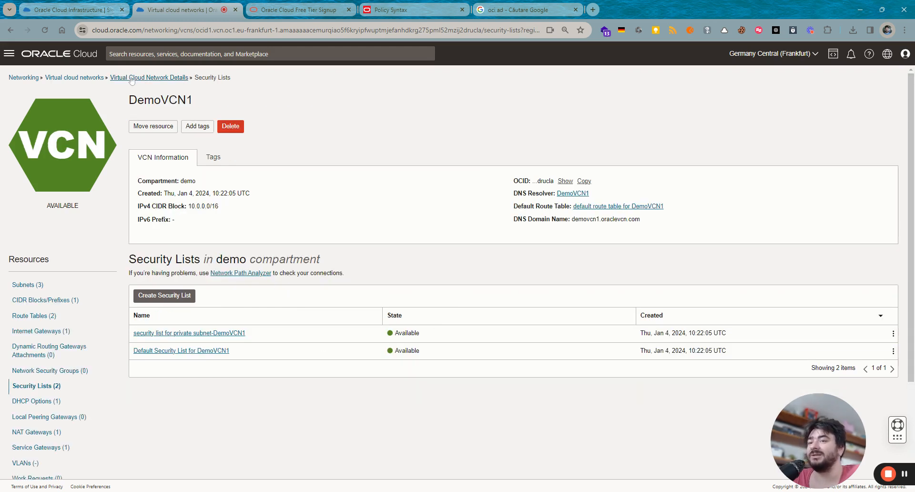
- Compare the private subnet's security list, then revisit the Default list's 0.0.0.0/0 source
{"action": "left_click", "coordinate": [202, 332]}
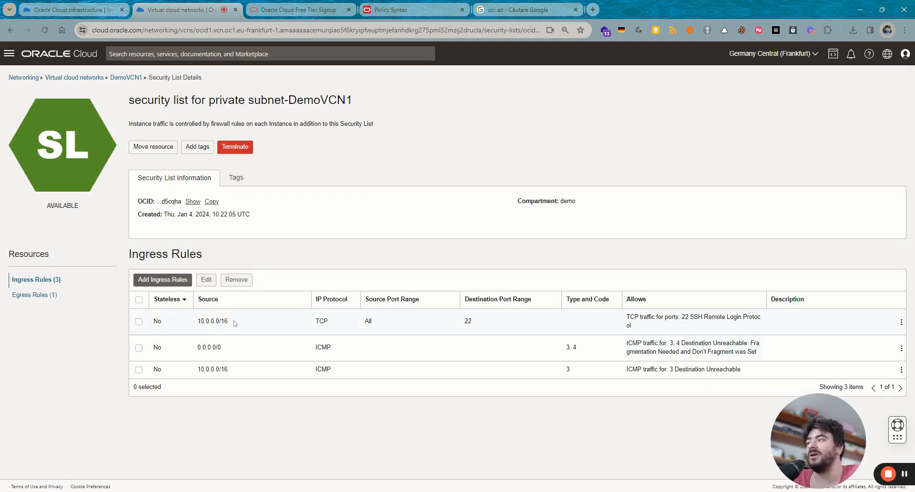
{"action": "left_click", "coordinate": [137, 79]}
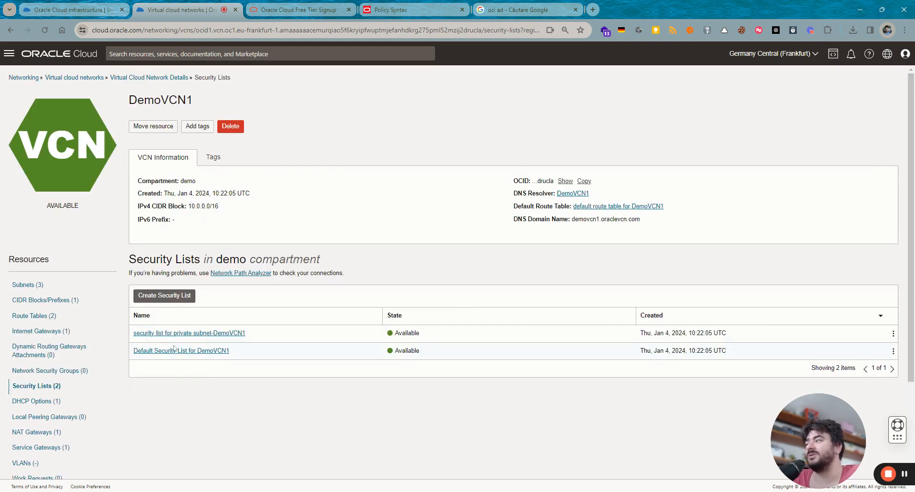
{"action": "left_click", "coordinate": [174, 351]}
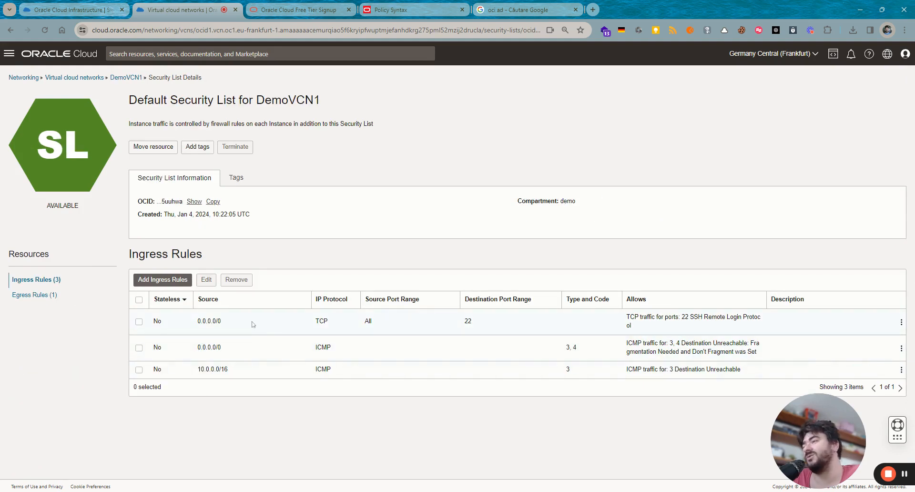
{"action": "left_click_drag", "start_coordinate": [253, 320], "coordinate": [169, 321]}
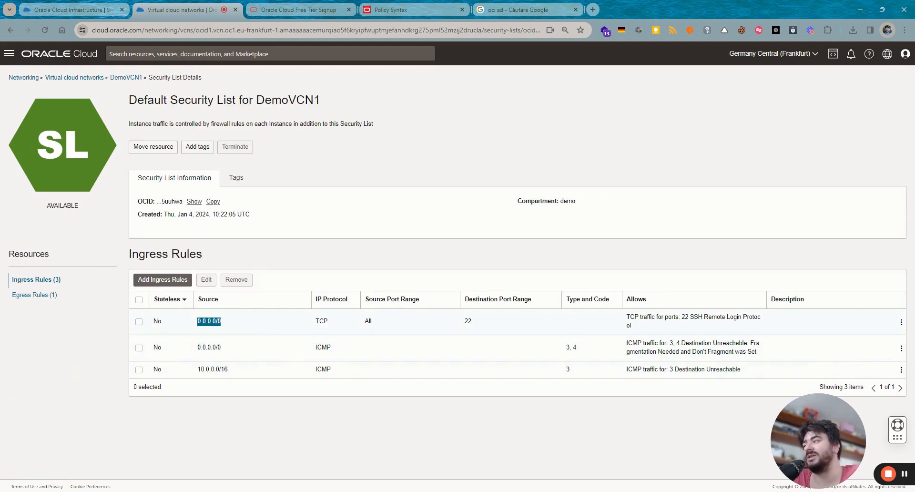
{"action": "left_click", "coordinate": [126, 78]}
- Review the default DHCP options' search domain and DNS servers, cancel editing, then view Local Peering Gateways
{"action": "left_click", "coordinate": [43, 402]}
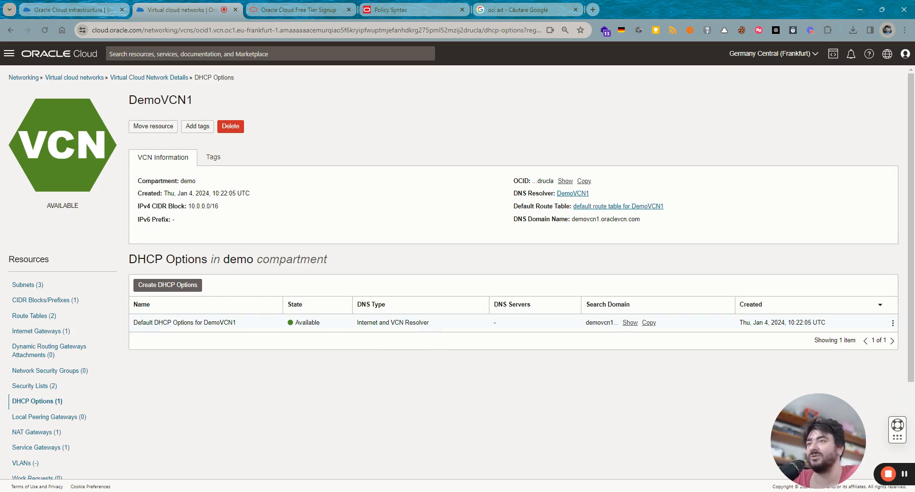
{"action": "left_click", "coordinate": [630, 322]}
{"action": "double_click", "coordinate": [495, 323]}
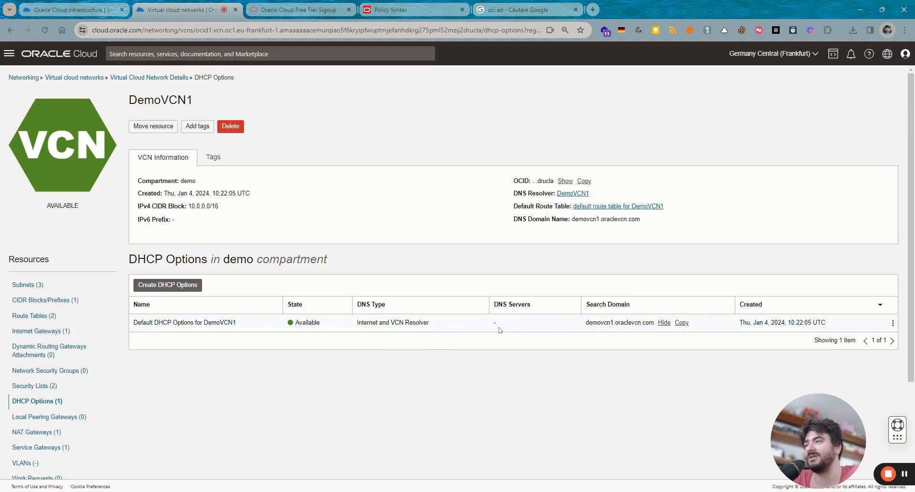
{"action": "left_click", "coordinate": [892, 323]}
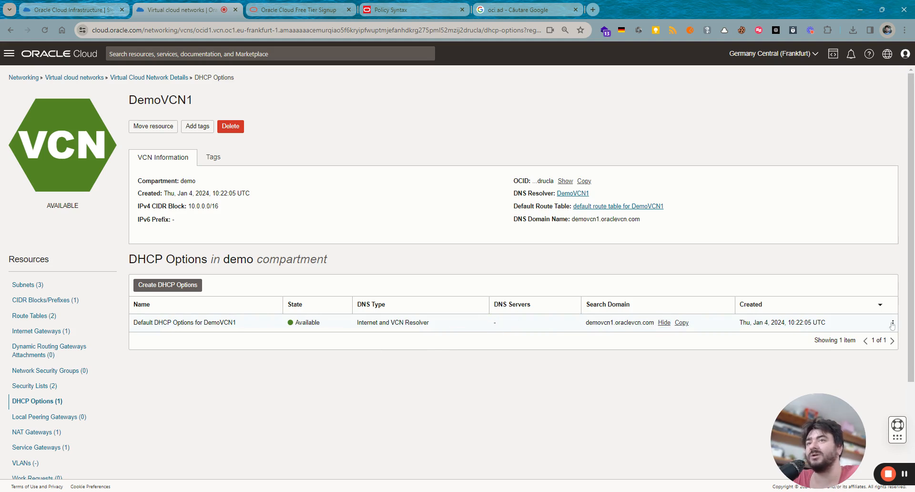
{"action": "left_click", "coordinate": [883, 327]}
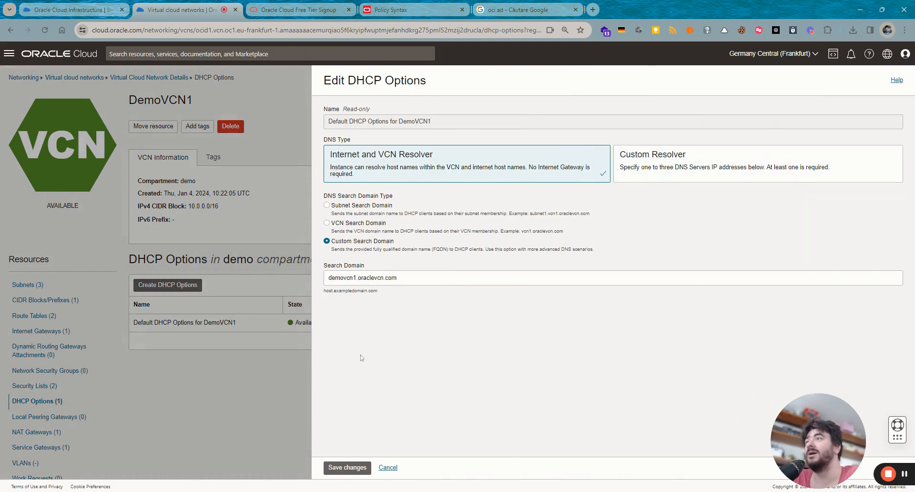
{"action": "left_click", "coordinate": [389, 468]}
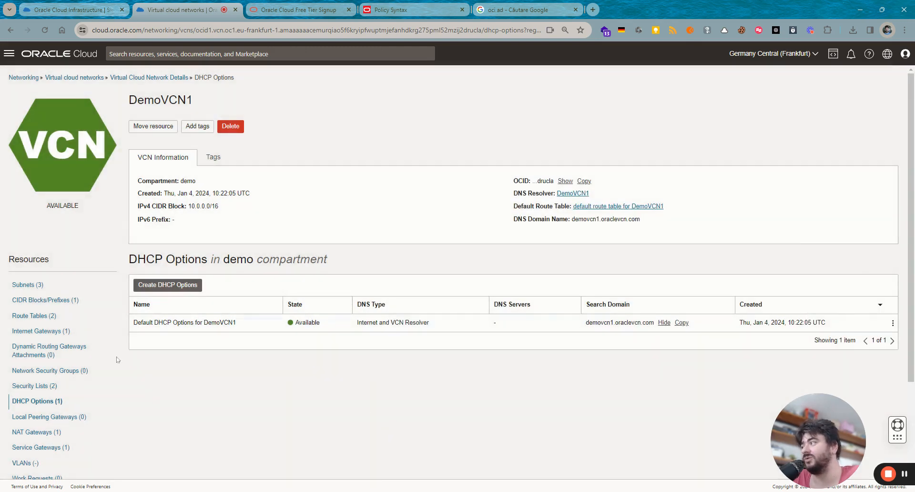
{"action": "left_click", "coordinate": [56, 417]}
{"action": "scroll", "coordinate": [289, 405], "scroll_direction": "down", "scroll_amount": 2}
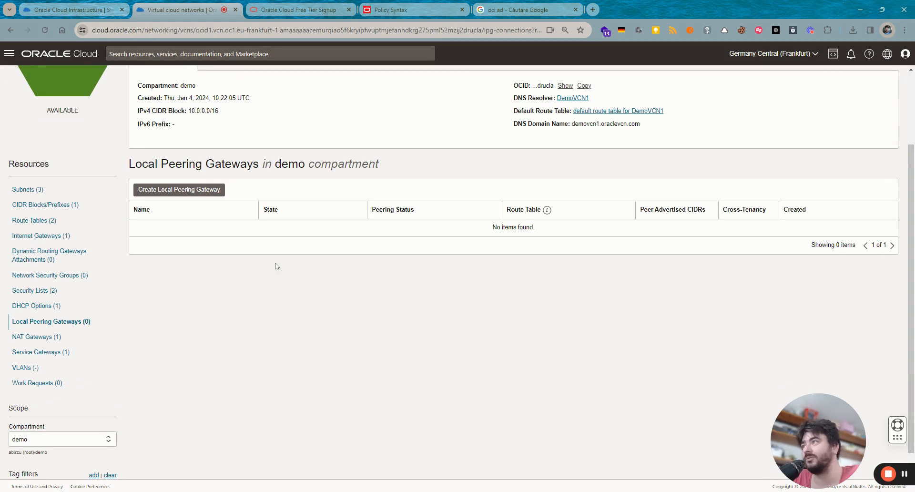
- Cancel a new local peering gateway and show NAT gateway-DemoVCN1 with public IP 130.162.226.191
{"action": "left_click", "coordinate": [182, 191]}
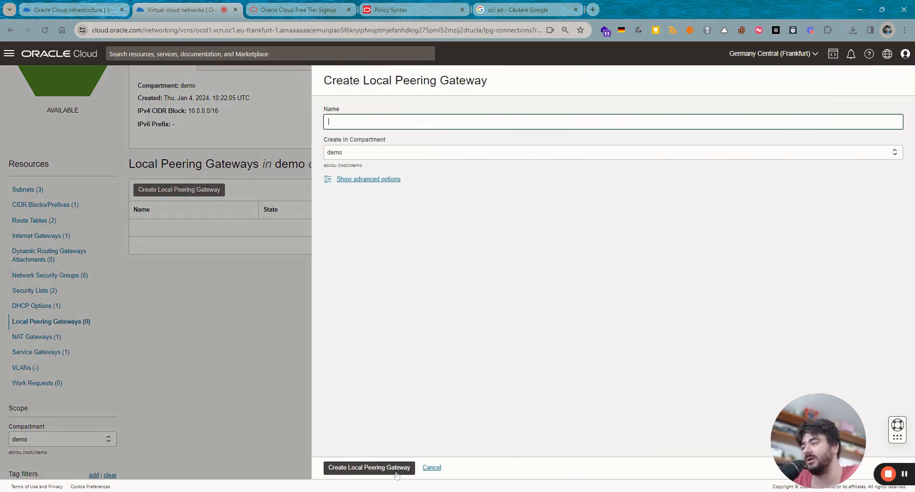
{"action": "left_click", "coordinate": [432, 468]}
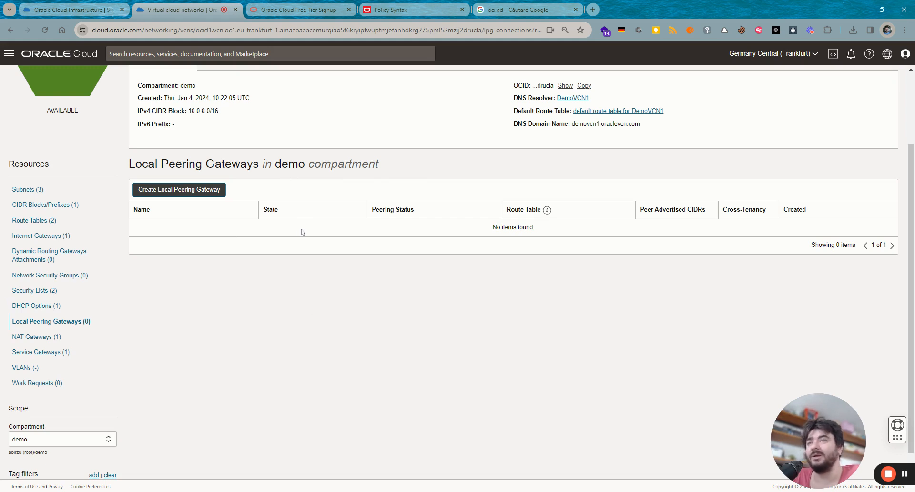
{"action": "left_click", "coordinate": [39, 337]}
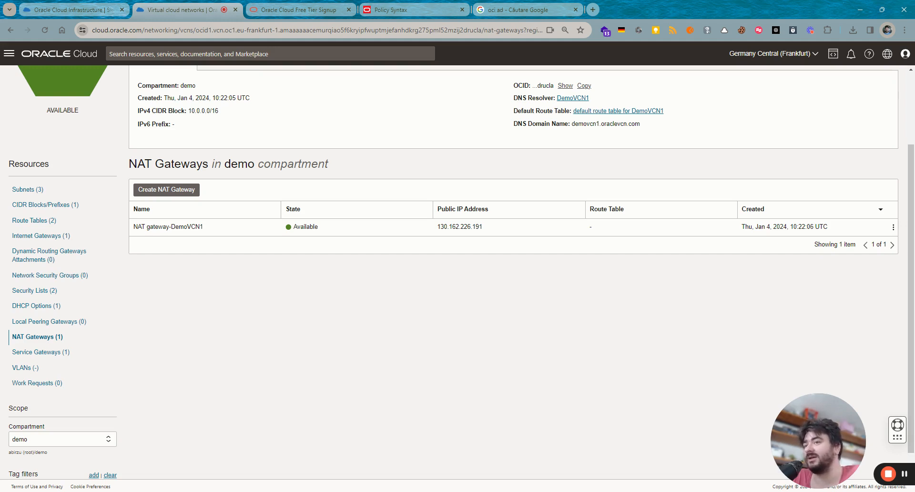
- View the service gateway and VLANs lists, then return to the demo compartment's three VCNs
{"action": "left_click", "coordinate": [34, 353]}
{"action": "left_click_drag", "start_coordinate": [217, 242], "coordinate": [164, 228]}
{"action": "left_click", "coordinate": [211, 242]}
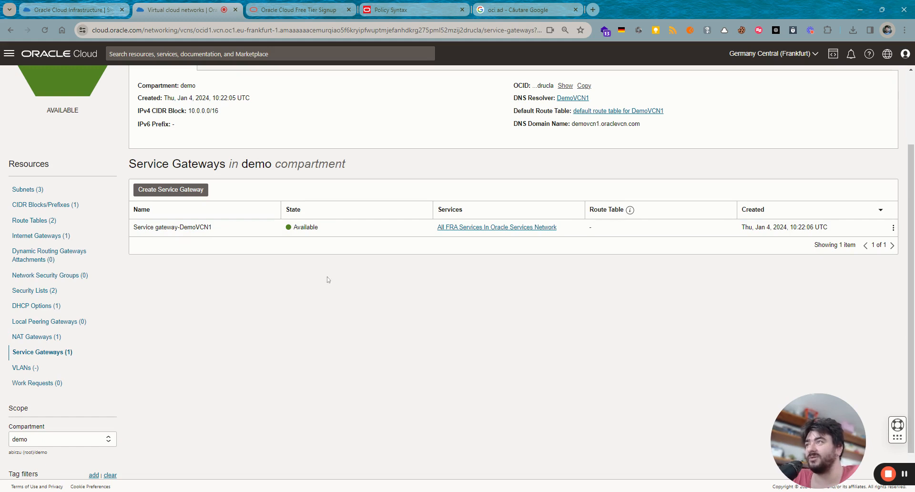
{"action": "left_click", "coordinate": [25, 367]}
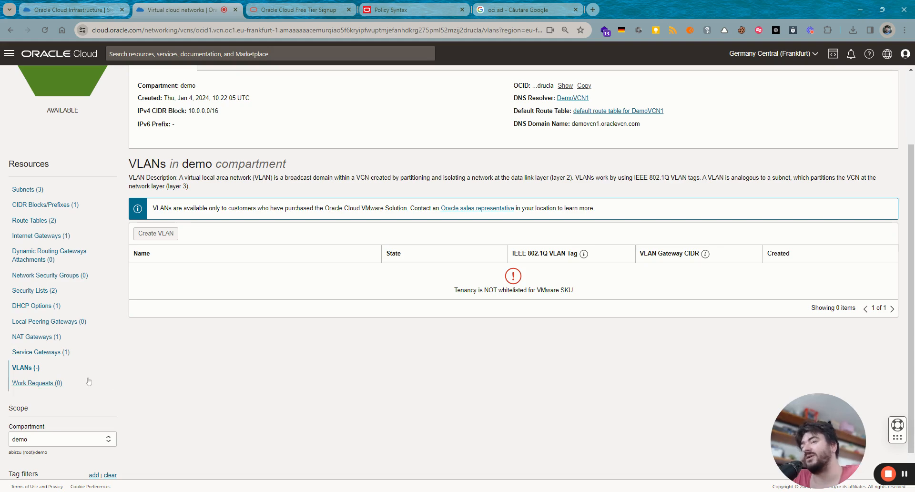
{"action": "scroll", "coordinate": [189, 414], "scroll_direction": "up", "scroll_amount": 2}
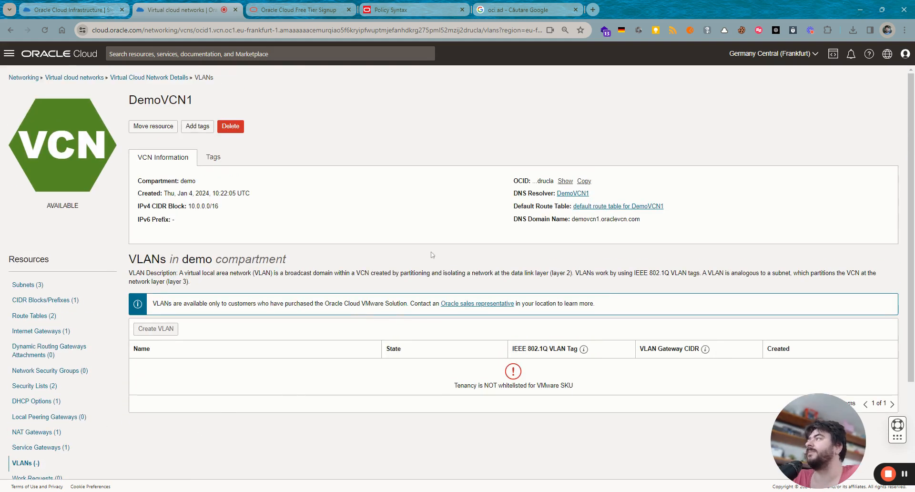
{"action": "left_click", "coordinate": [156, 80]}
{"action": "left_click", "coordinate": [74, 77]}
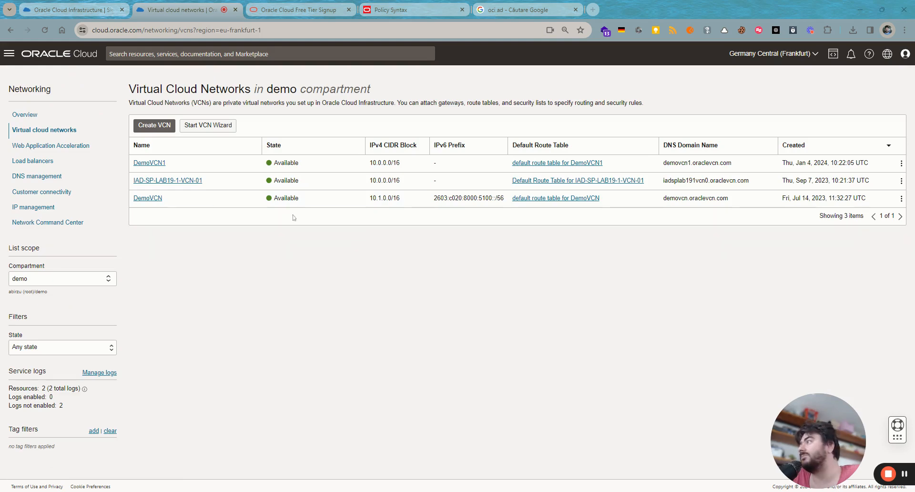
- Start a new Compute instance from the console menu and name it DemoVM1
{"action": "left_click", "coordinate": [63, 55]}
{"action": "left_click", "coordinate": [7, 61]}
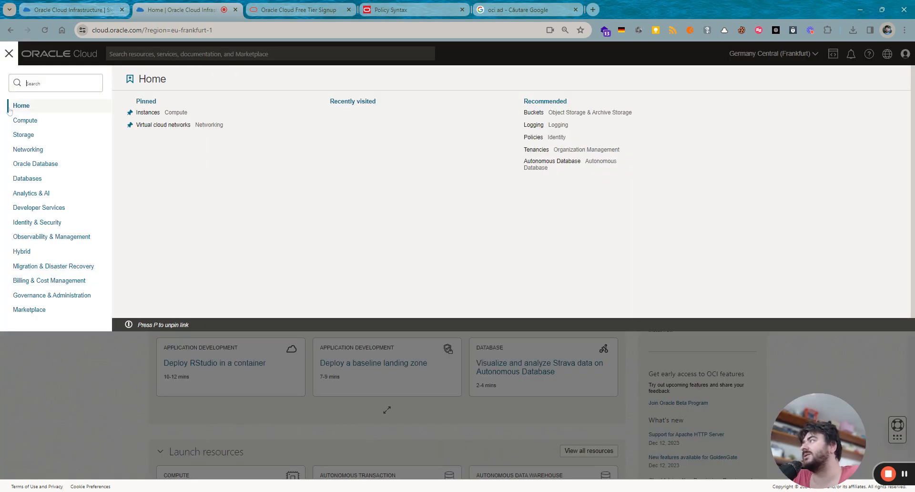
{"action": "mouse_move", "coordinate": [32, 123]}
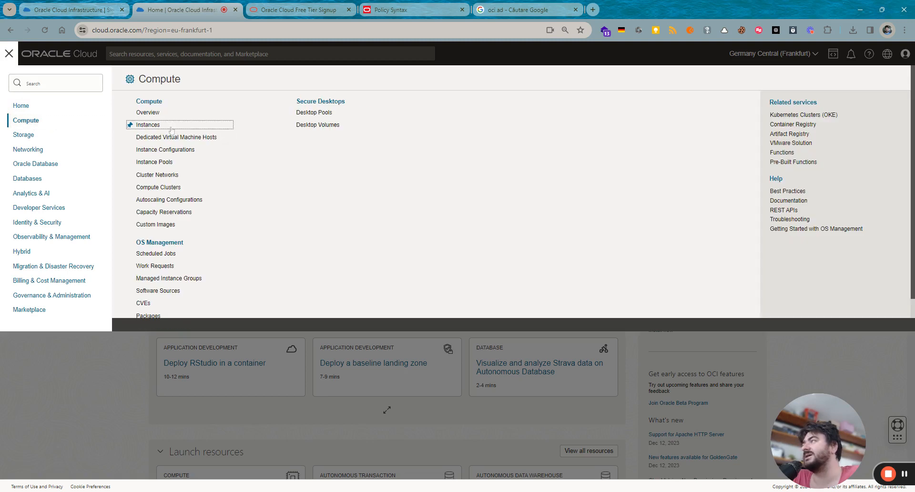
{"action": "left_click", "coordinate": [147, 125]}
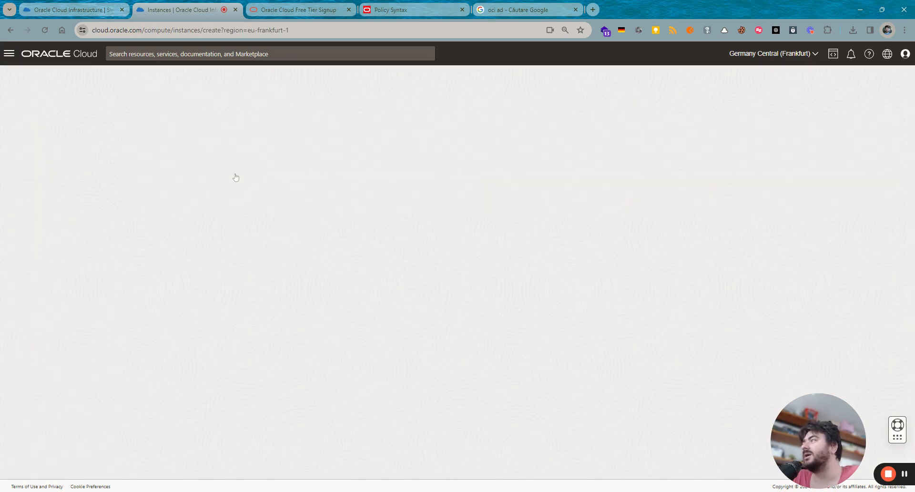
{"action": "key", "text": "ctrl+a"}
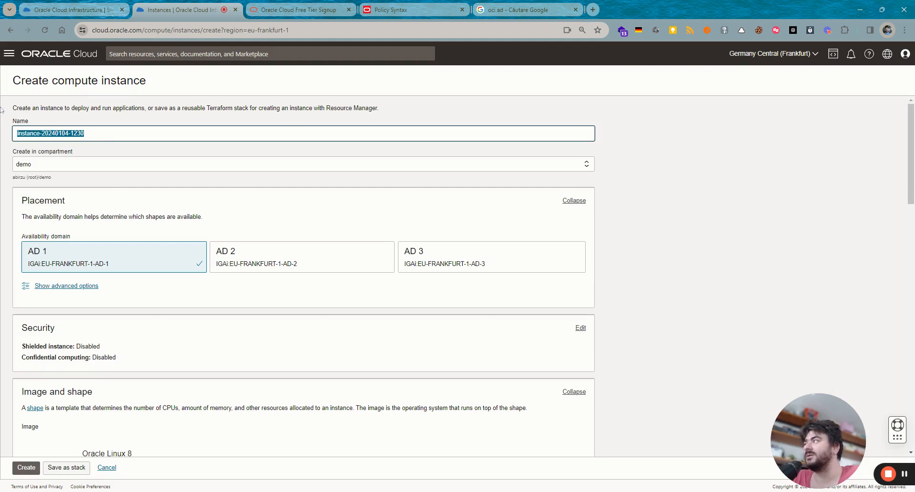
{"action": "type", "text": "Dem"}
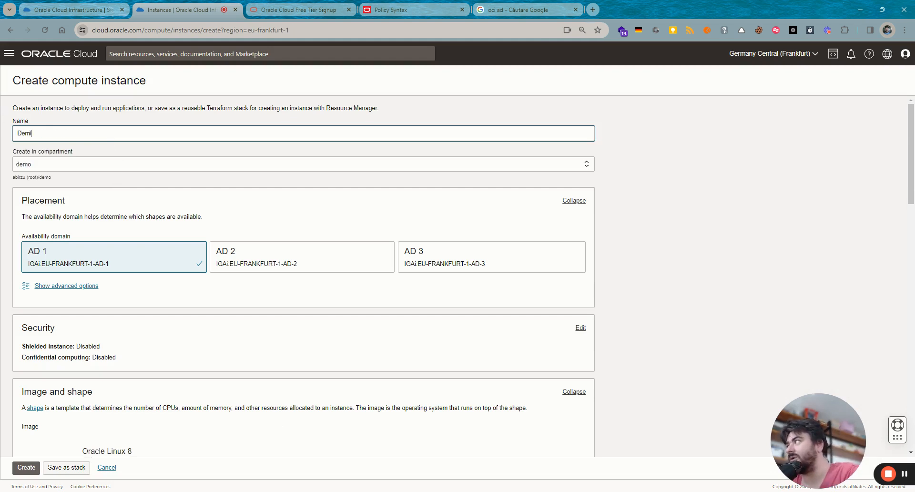
{"action": "type", "text": "oVM1"}
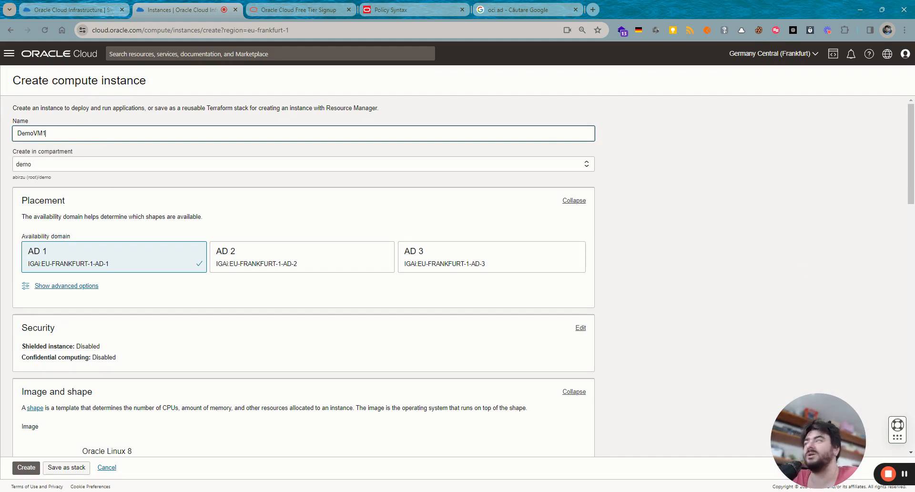
- Place the instance in availability domain AD 1
{"action": "left_click", "coordinate": [300, 262]}
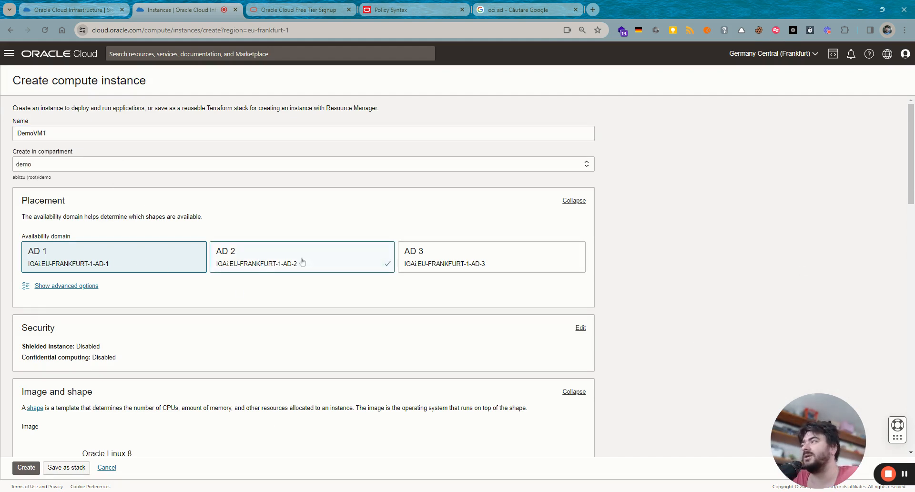
{"action": "left_click", "coordinate": [452, 266]}
{"action": "left_click", "coordinate": [126, 263]}
{"action": "left_click", "coordinate": [351, 265]}
{"action": "left_click", "coordinate": [448, 265]}
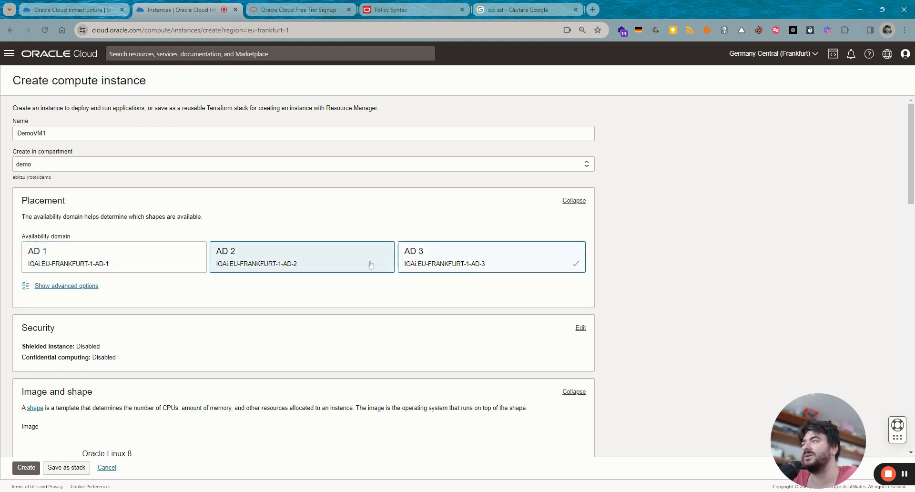
{"action": "left_click", "coordinate": [96, 268]}
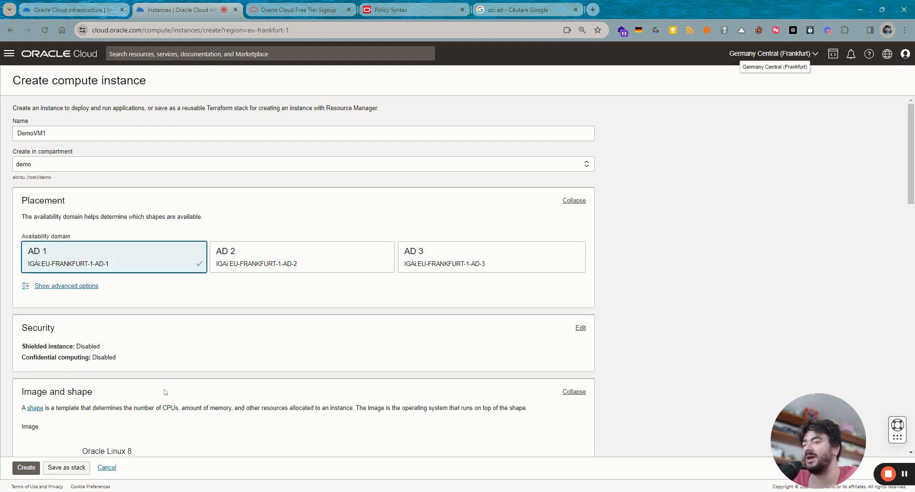
- Switch DemoVM1's capacity type from On-demand to Preemptible, deleting its boot volume when reclaimed
{"action": "left_click", "coordinate": [55, 286]}
{"action": "scroll", "coordinate": [205, 324], "scroll_direction": "down", "scroll_amount": 1}
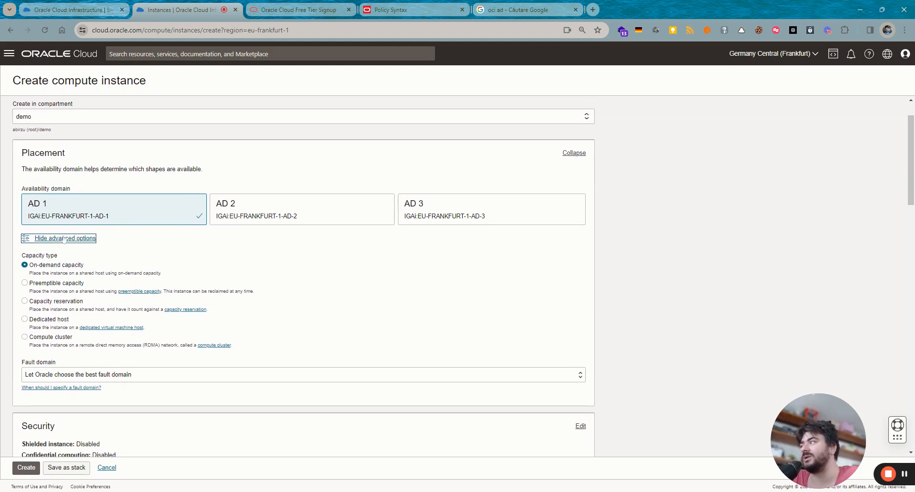
{"action": "left_click_drag", "start_coordinate": [62, 261], "coordinate": [34, 256]}
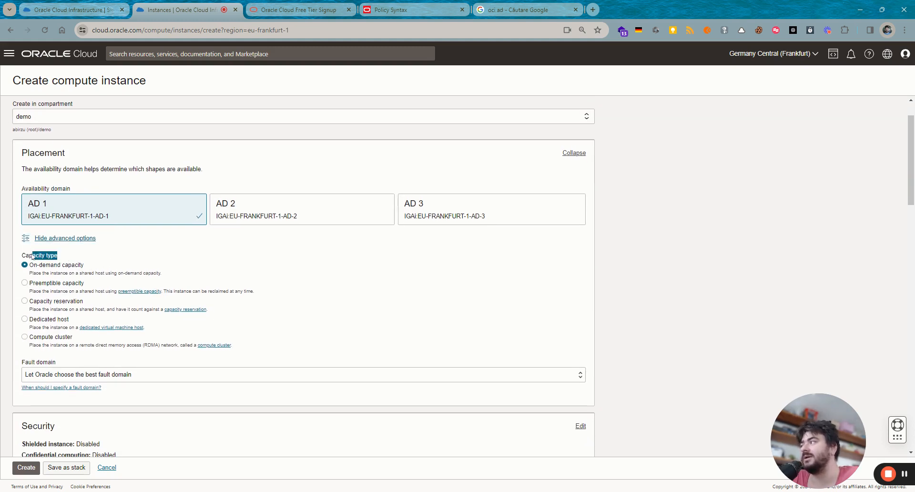
{"action": "left_click", "coordinate": [65, 262]}
{"action": "left_click_drag", "start_coordinate": [91, 266], "coordinate": [30, 269]}
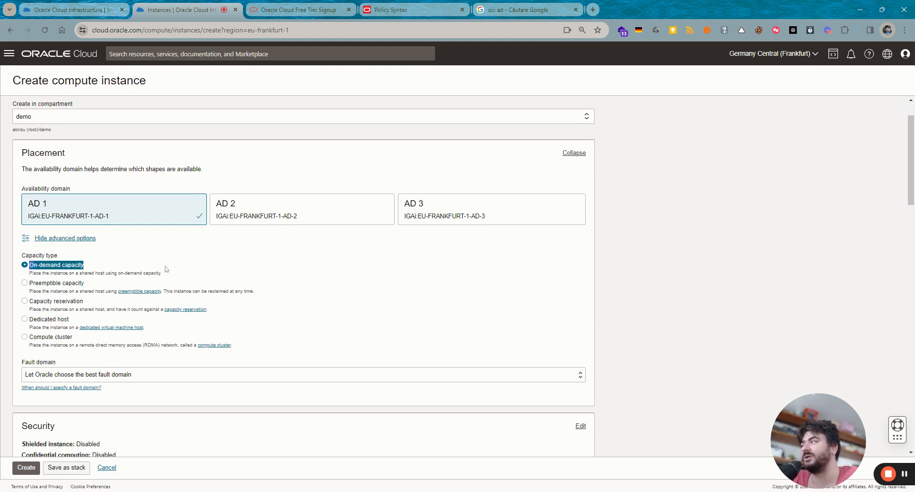
{"action": "left_click", "coordinate": [380, 294]}
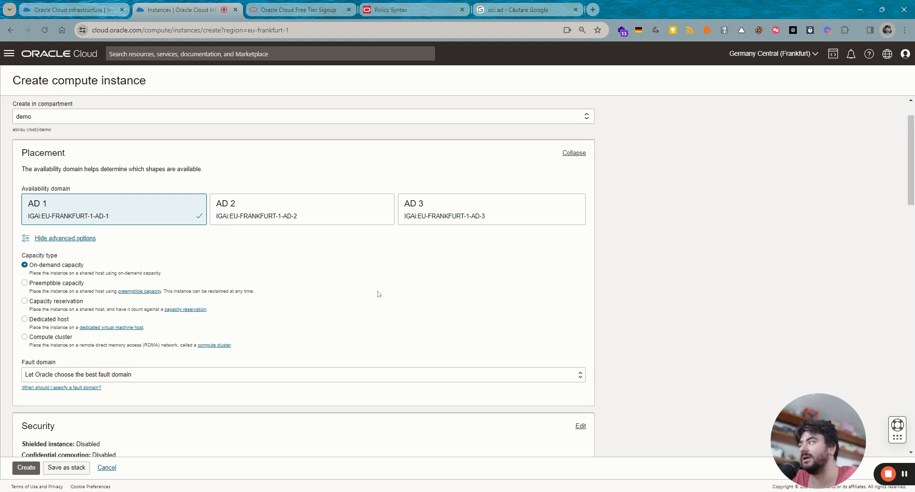
{"action": "left_click", "coordinate": [44, 285]}
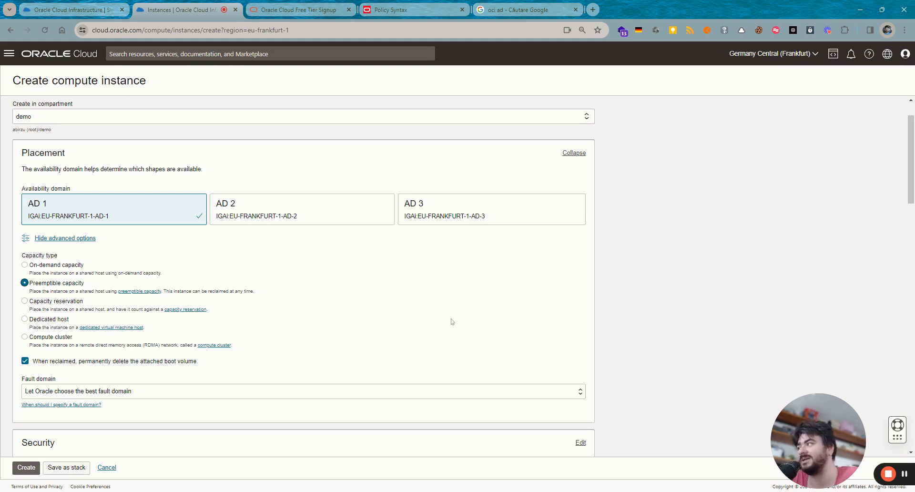
{"action": "scroll", "coordinate": [431, 369], "scroll_direction": "down", "scroll_amount": 1}
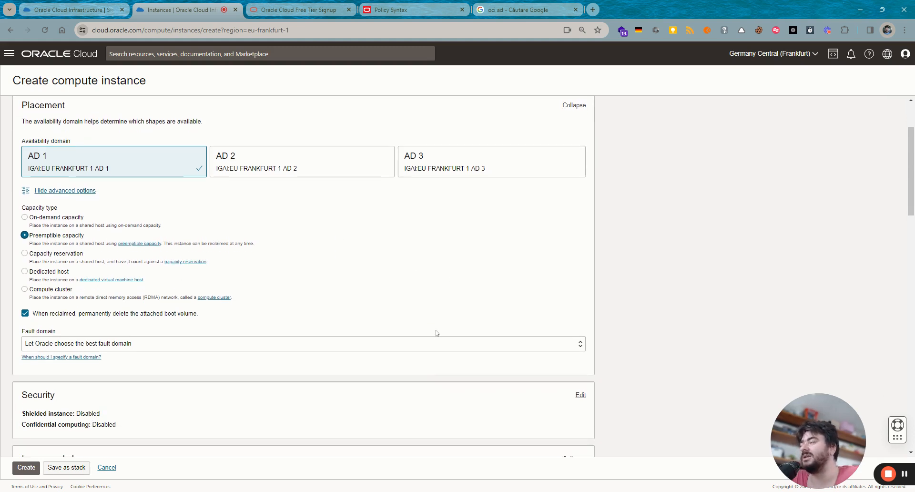
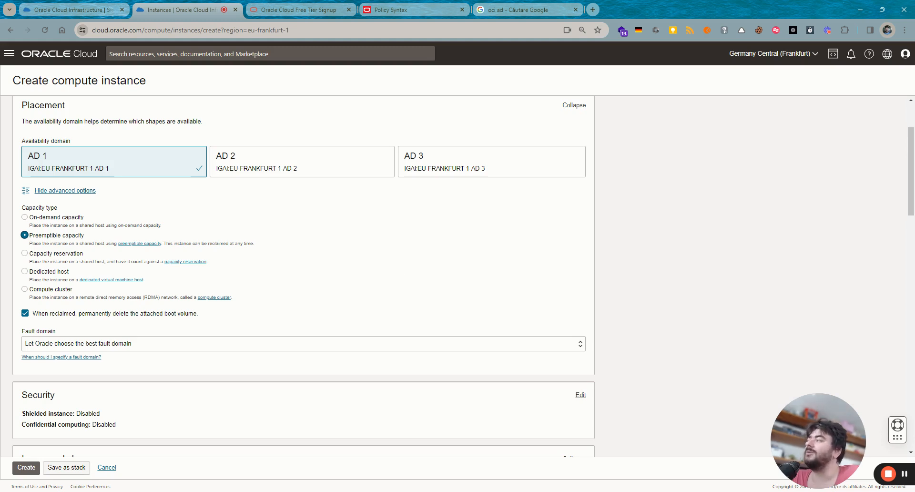
- Try dedicated host capacity, then return to Preemptible and review the fault domain setting
{"action": "left_click_drag", "start_coordinate": [70, 272], "coordinate": [31, 277]}
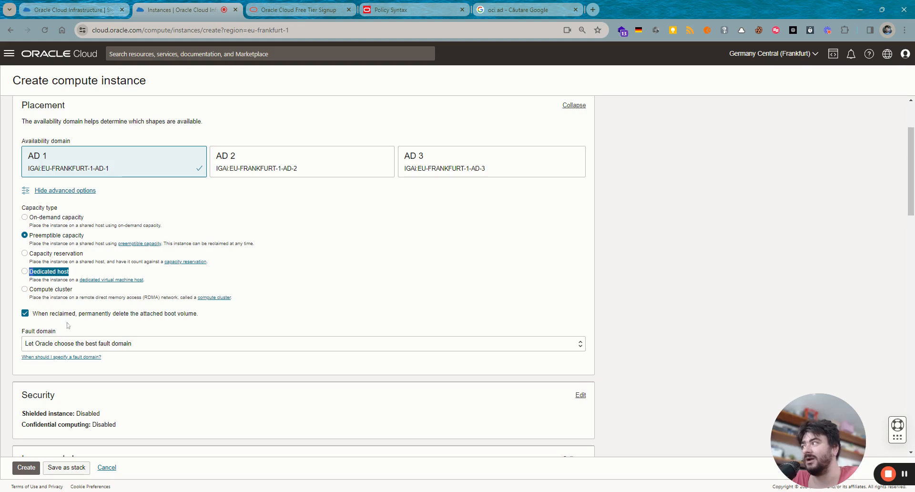
{"action": "left_click", "coordinate": [43, 273]}
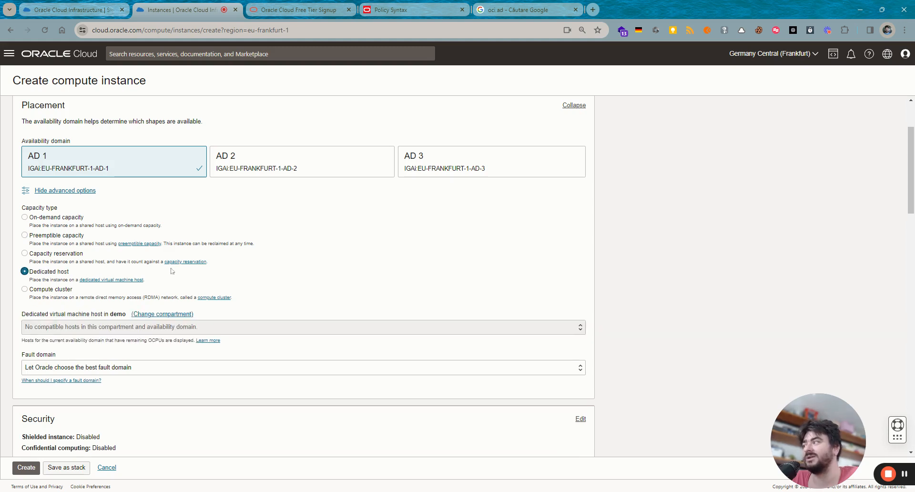
{"action": "left_click", "coordinate": [24, 235]}
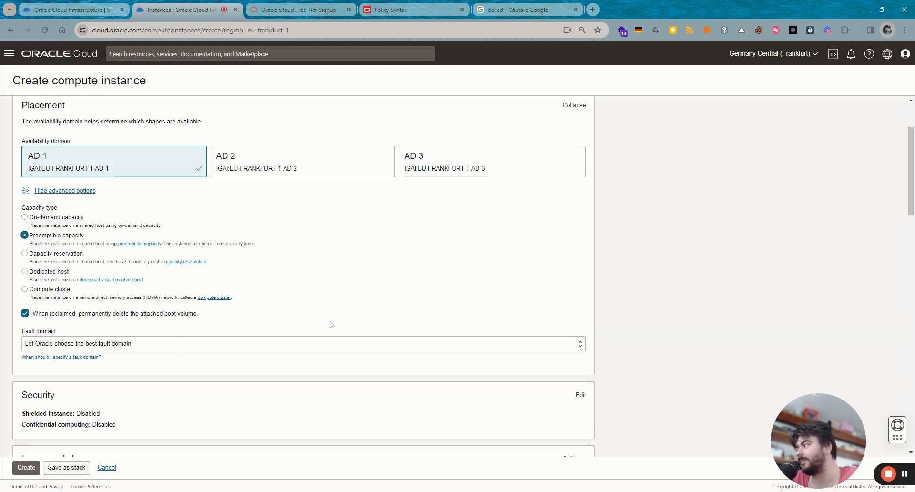
{"action": "scroll", "coordinate": [331, 324], "scroll_direction": "down", "scroll_amount": 4}
{"action": "scroll", "coordinate": [338, 326], "scroll_direction": "up", "scroll_amount": 2}
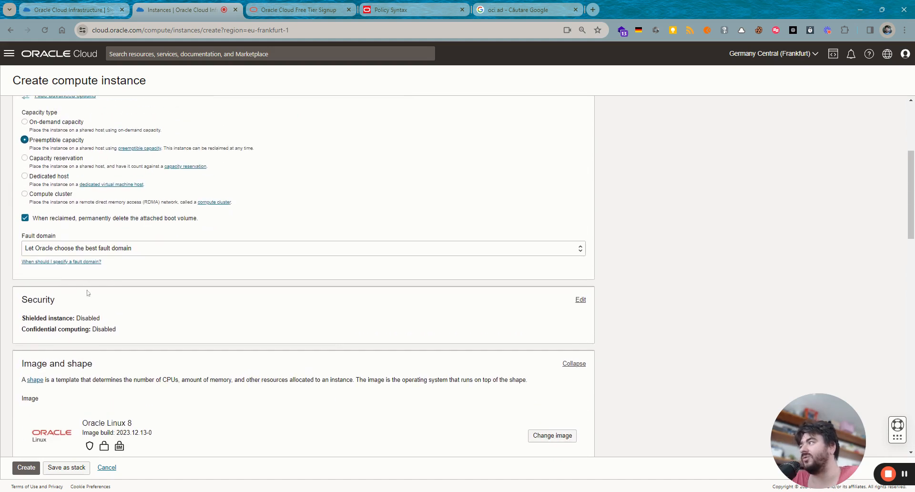
{"action": "left_click", "coordinate": [29, 250]}
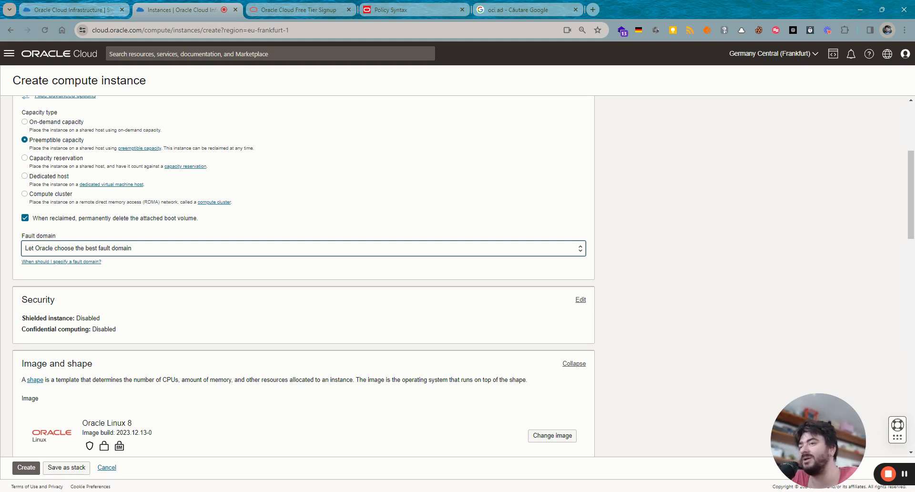
{"action": "left_click", "coordinate": [219, 324]}
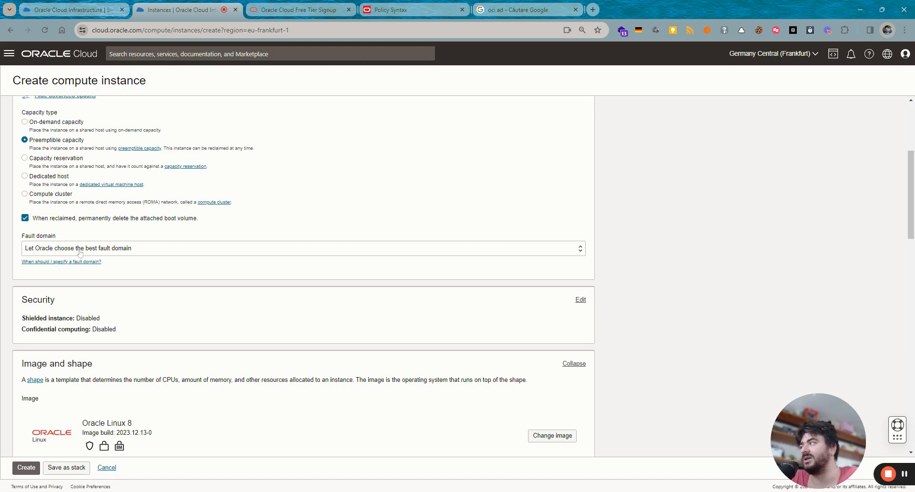
{"action": "scroll", "coordinate": [252, 341], "scroll_direction": "down", "scroll_amount": 2}
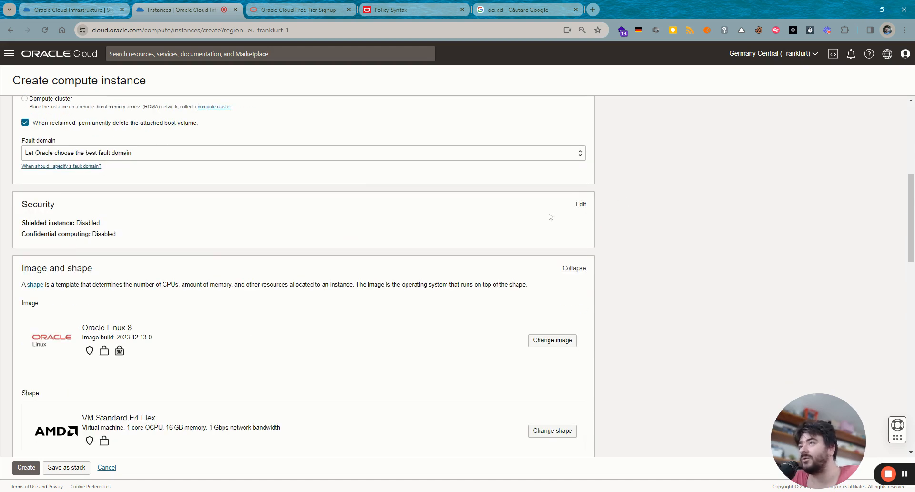
- Expand Security, toggling Shielded instance and Secure Boot on and back off
{"action": "left_click", "coordinate": [578, 205]}
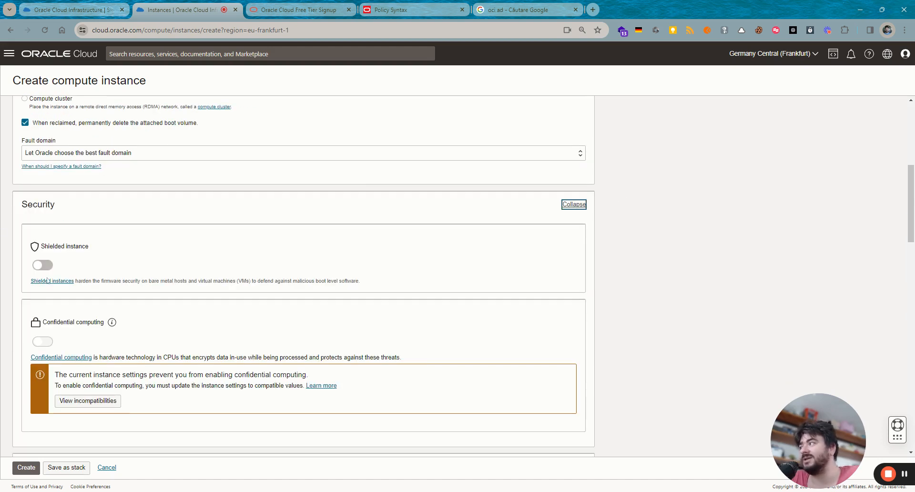
{"action": "left_click", "coordinate": [50, 265]}
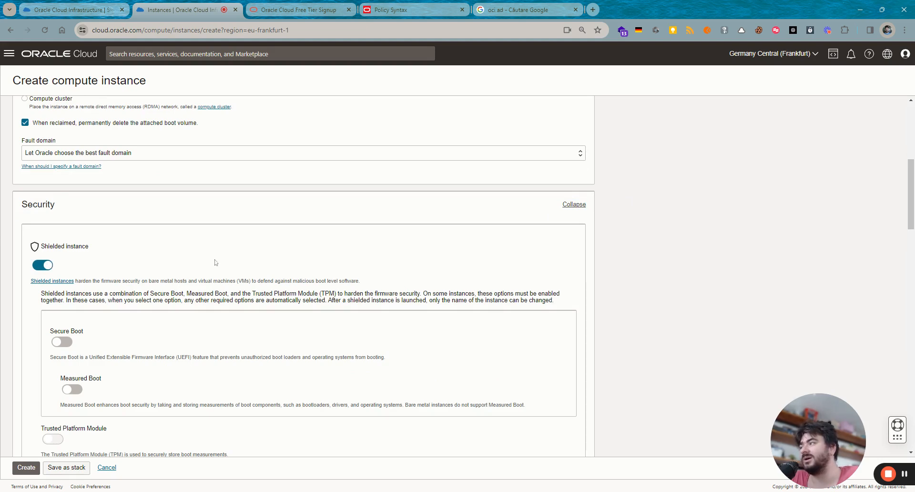
{"action": "scroll", "coordinate": [229, 262], "scroll_direction": "down", "scroll_amount": 1}
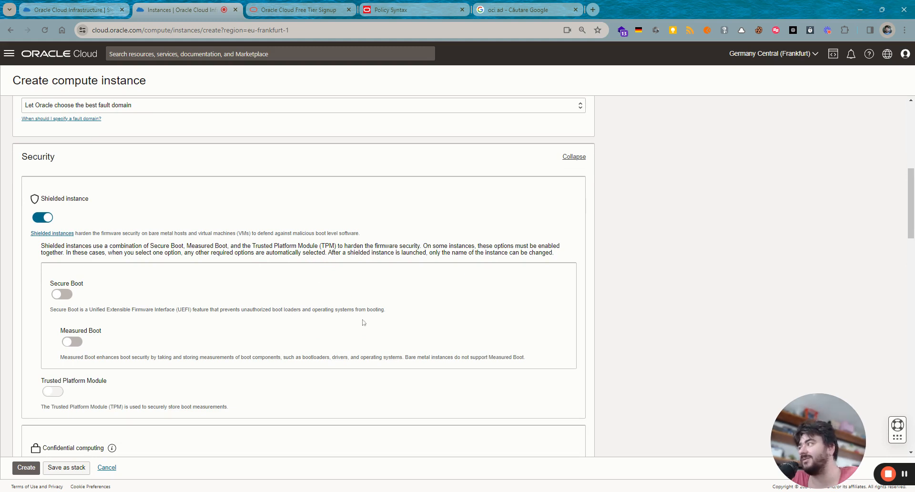
{"action": "left_click", "coordinate": [62, 294]}
{"action": "left_click", "coordinate": [67, 295]}
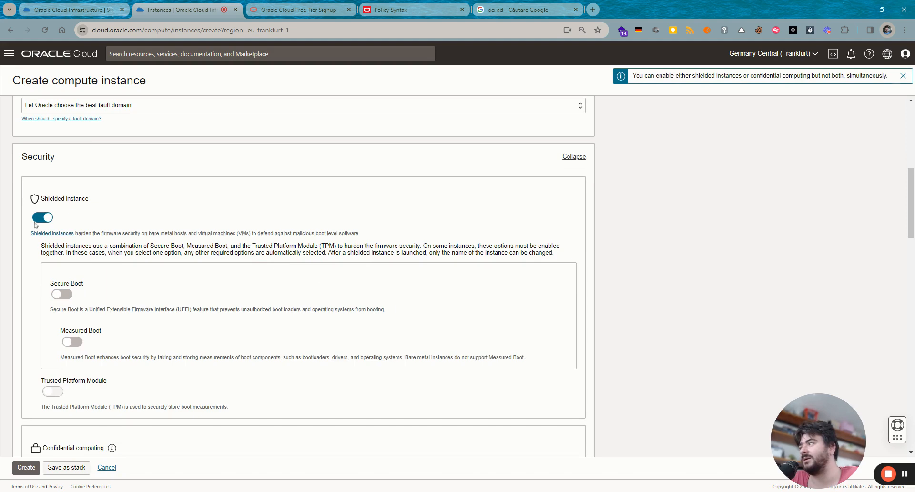
{"action": "left_click", "coordinate": [42, 218]}
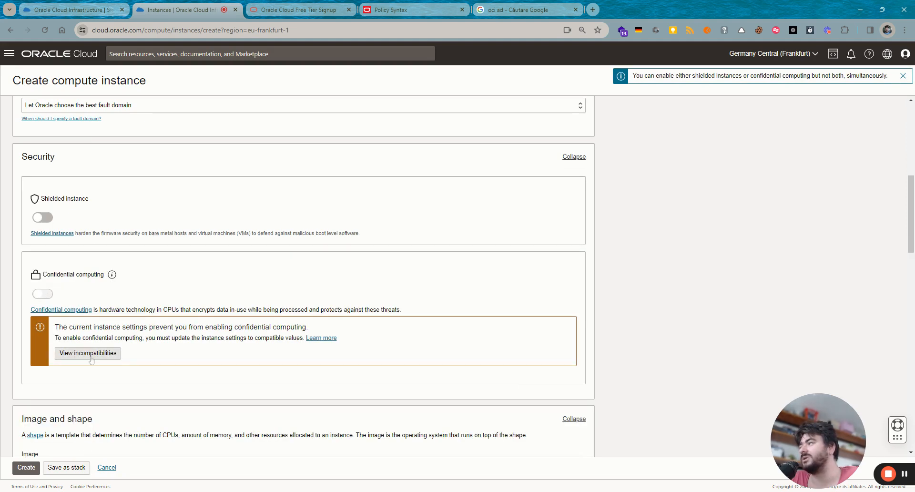
- Scroll down to the image section and bring up the image selection panel
{"action": "scroll", "coordinate": [229, 379], "scroll_direction": "down", "scroll_amount": 2}
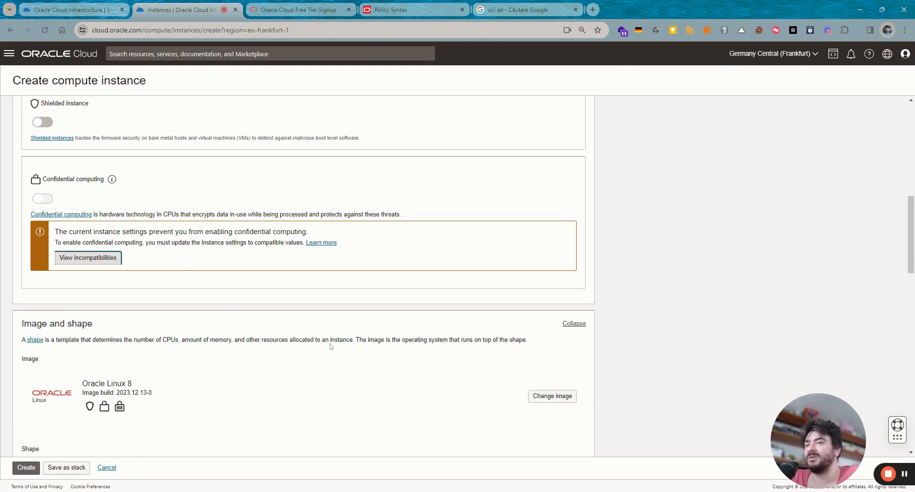
{"action": "scroll", "coordinate": [319, 248], "scroll_direction": "down", "scroll_amount": 1}
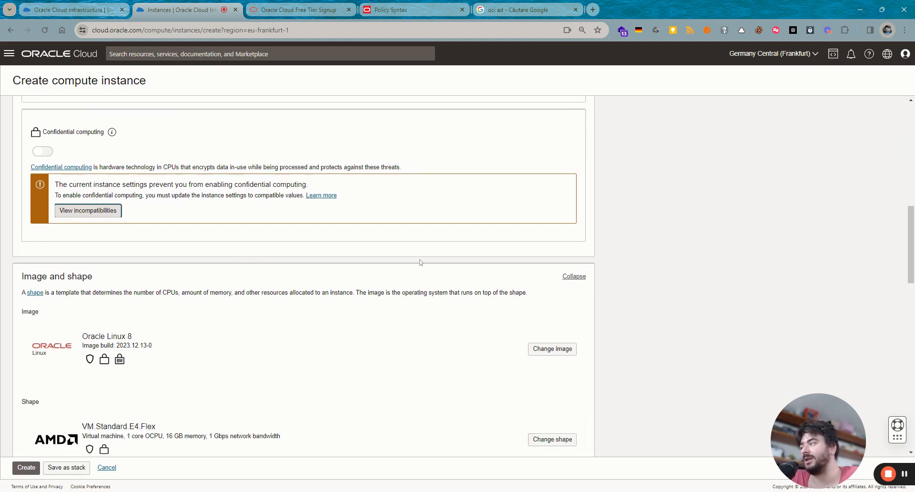
{"action": "left_click_drag", "start_coordinate": [105, 278], "coordinate": [31, 277]}
{"action": "left_click", "coordinate": [219, 334]}
{"action": "scroll", "coordinate": [218, 335], "scroll_direction": "down", "scroll_amount": 1}
{"action": "scroll", "coordinate": [219, 338], "scroll_direction": "down", "scroll_amount": 1}
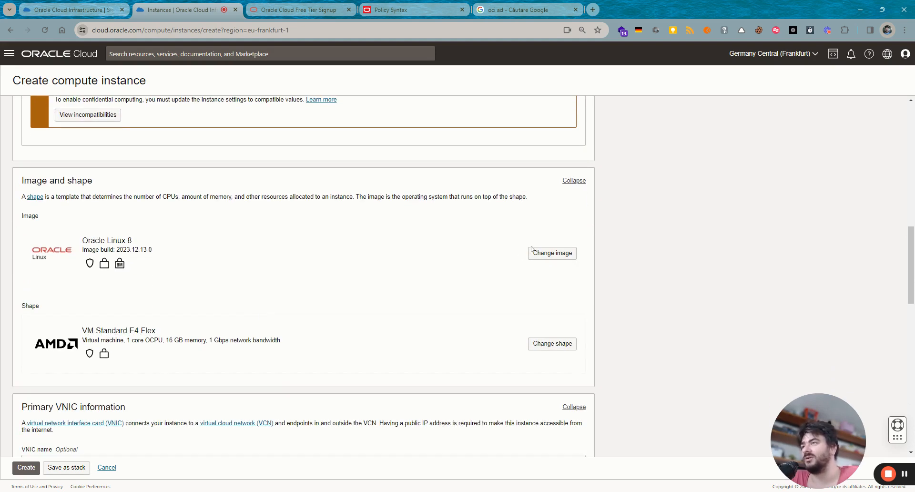
{"action": "left_click", "coordinate": [533, 252]}
- Check Oracle Linux 9, then reselect Oracle Linux 8 as the image
{"action": "scroll", "coordinate": [427, 300], "scroll_direction": "down", "scroll_amount": 1}
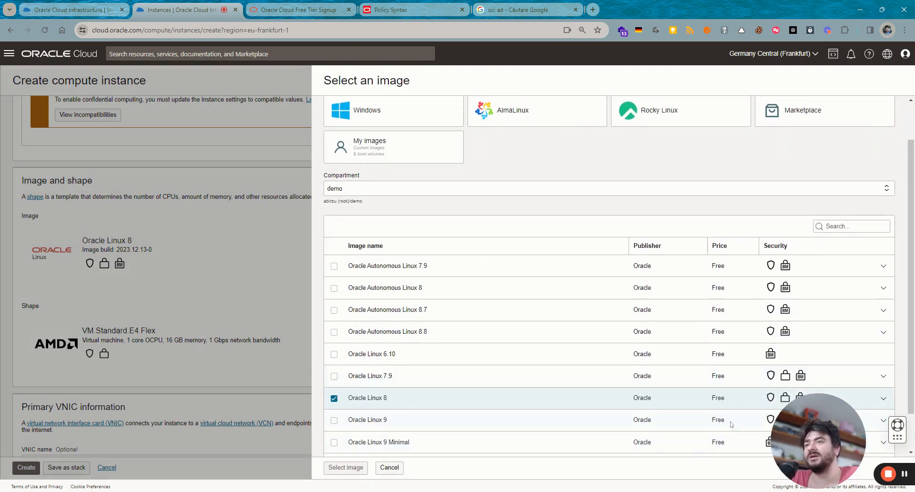
{"action": "scroll", "coordinate": [346, 379], "scroll_direction": "down", "scroll_amount": 1}
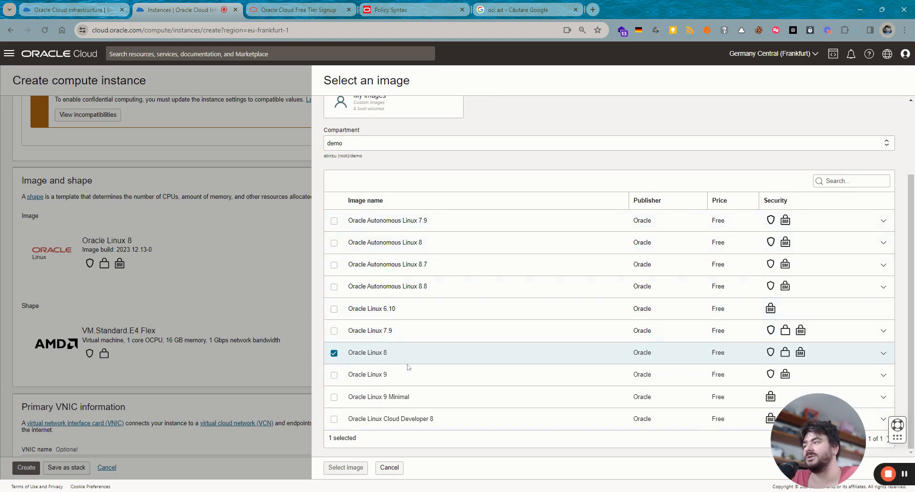
{"action": "left_click", "coordinate": [334, 375]}
{"action": "left_click", "coordinate": [334, 353]}
{"action": "scroll", "coordinate": [444, 336], "scroll_direction": "up", "scroll_amount": 2}
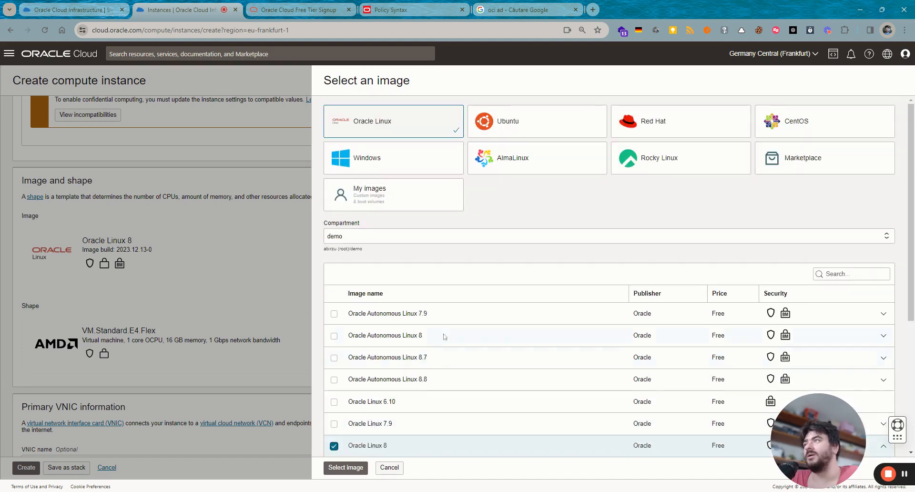
- Browse the Ubuntu, Red Hat and Windows catalogues, ending on the Windows Server images
{"action": "left_click", "coordinate": [570, 128]}
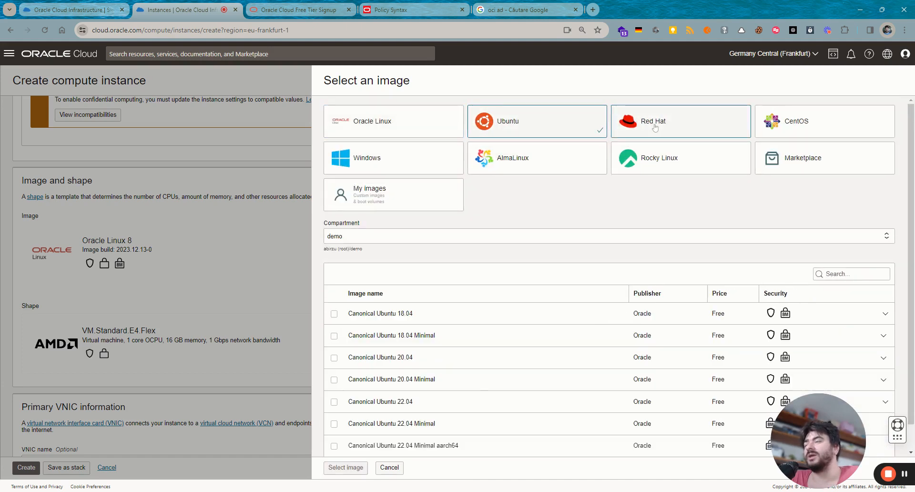
{"action": "left_click", "coordinate": [623, 127]}
{"action": "scroll", "coordinate": [677, 317], "scroll_direction": "down", "scroll_amount": 1}
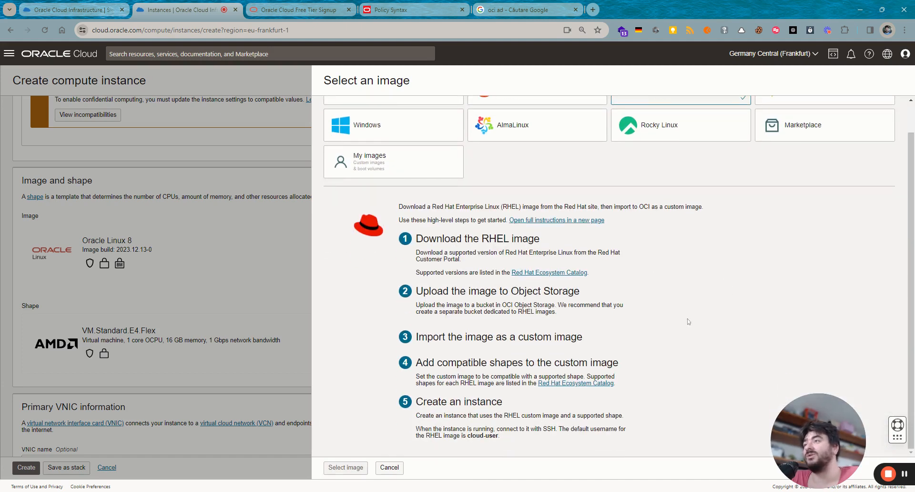
{"action": "scroll", "coordinate": [624, 255], "scroll_direction": "up", "scroll_amount": 1}
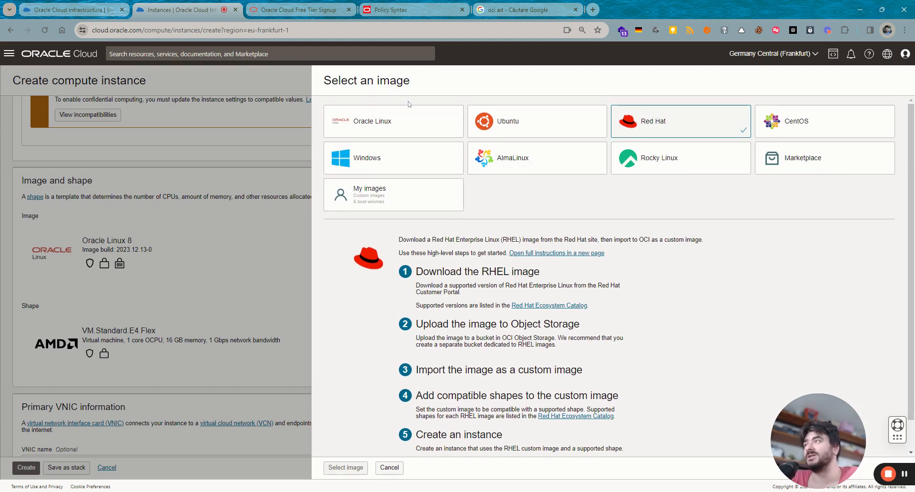
{"action": "scroll", "coordinate": [517, 302], "scroll_direction": "down", "scroll_amount": 1}
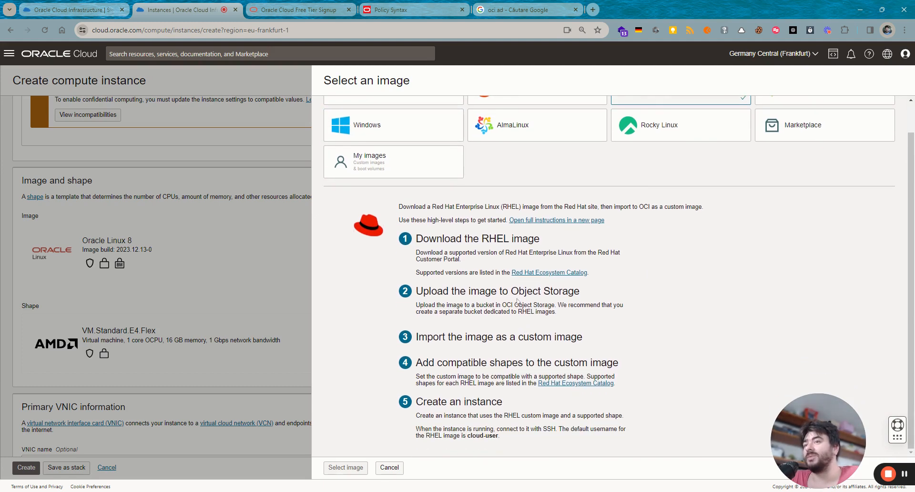
{"action": "scroll", "coordinate": [405, 155], "scroll_direction": "up", "scroll_amount": 1}
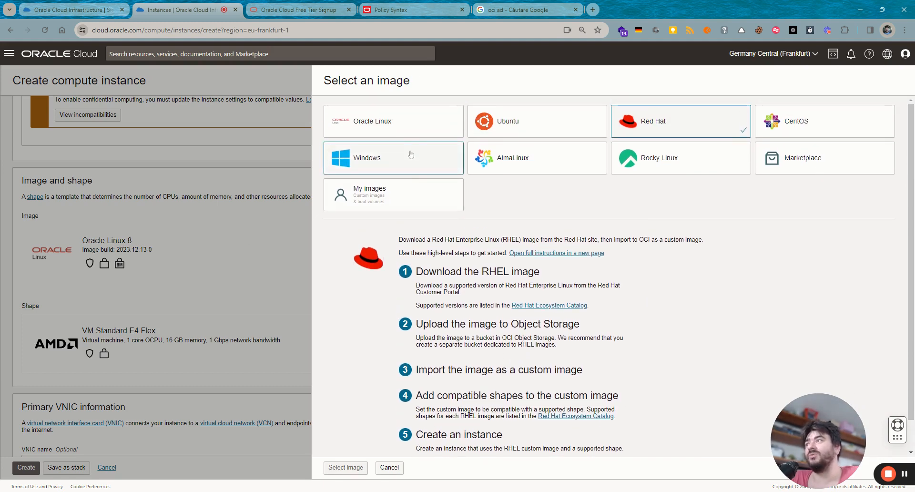
{"action": "left_click", "coordinate": [416, 159]}
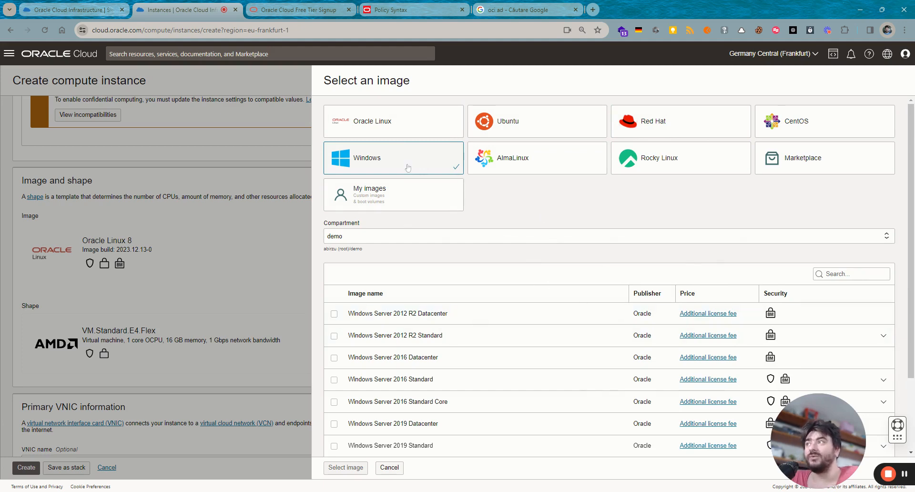
{"action": "scroll", "coordinate": [462, 317], "scroll_direction": "down", "scroll_amount": 2}
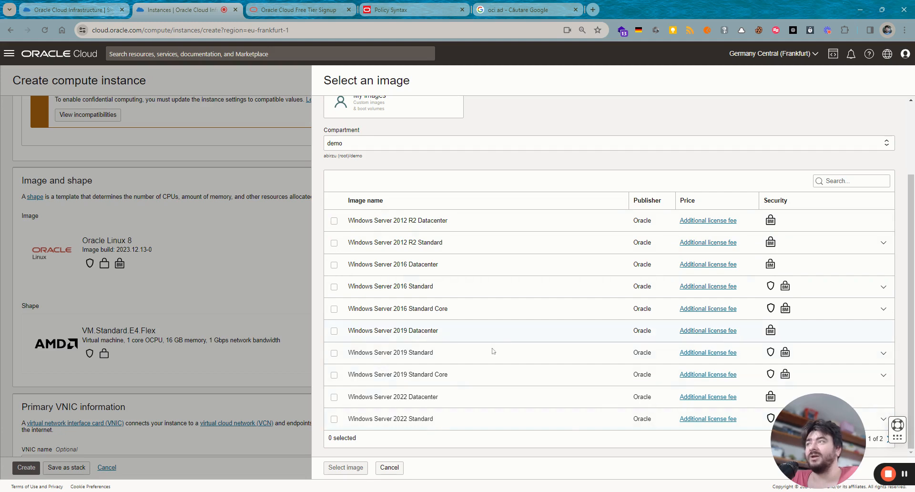
{"action": "scroll", "coordinate": [459, 252], "scroll_direction": "up", "scroll_amount": 2}
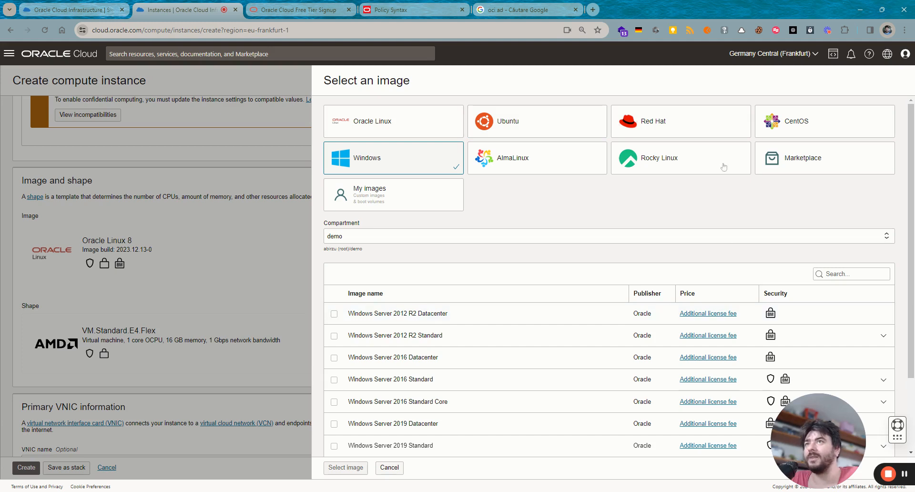
- Browse the CentOS, AlmaLinux, Rocky Linux and Windows image categories
{"action": "left_click", "coordinate": [782, 122]}
{"action": "left_click", "coordinate": [572, 160]}
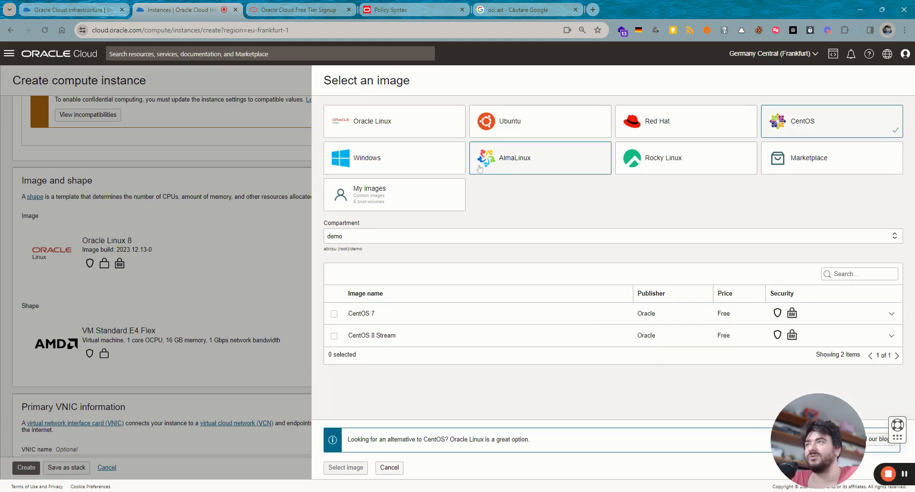
{"action": "left_click", "coordinate": [692, 170]}
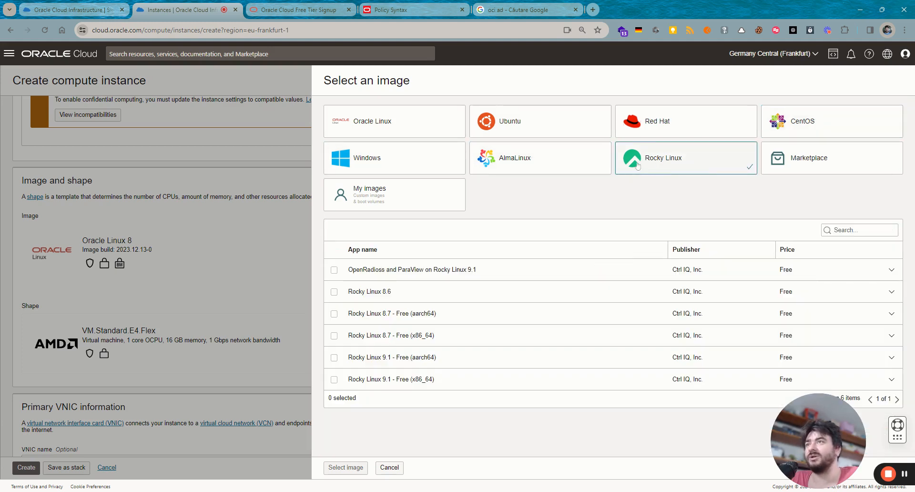
{"action": "left_click", "coordinate": [390, 158]}
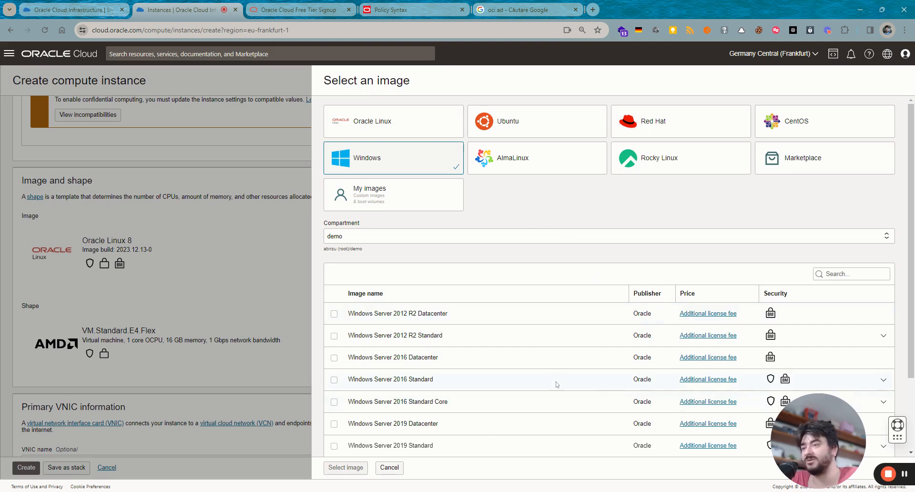
{"action": "scroll", "coordinate": [539, 381], "scroll_direction": "down", "scroll_amount": 2}
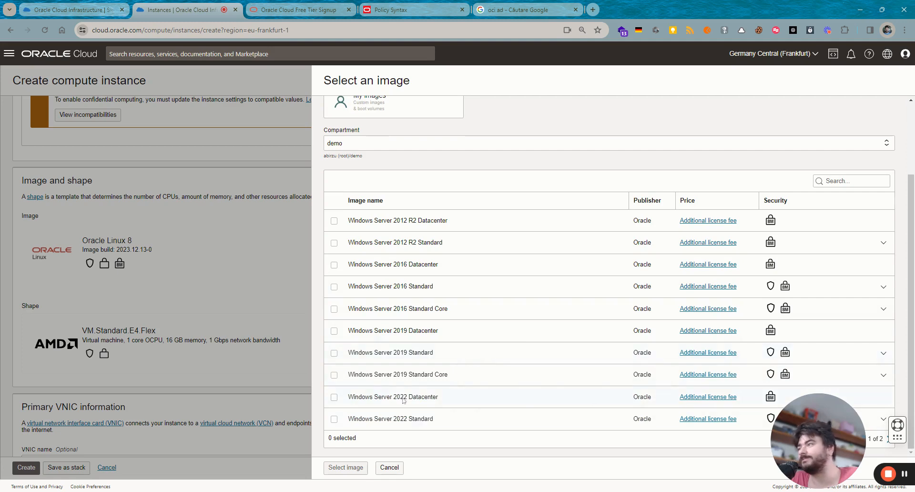
{"action": "scroll", "coordinate": [404, 401], "scroll_direction": "up", "scroll_amount": 2}
- Back in Oracle Linux, check Oracle Linux 7.9 and confirm it as the image
{"action": "left_click", "coordinate": [378, 135]}
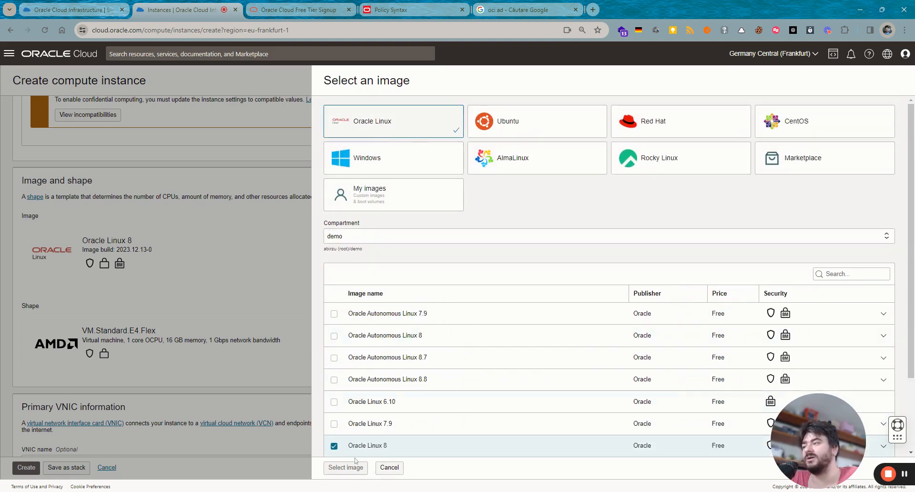
{"action": "scroll", "coordinate": [413, 388], "scroll_direction": "down", "scroll_amount": 2}
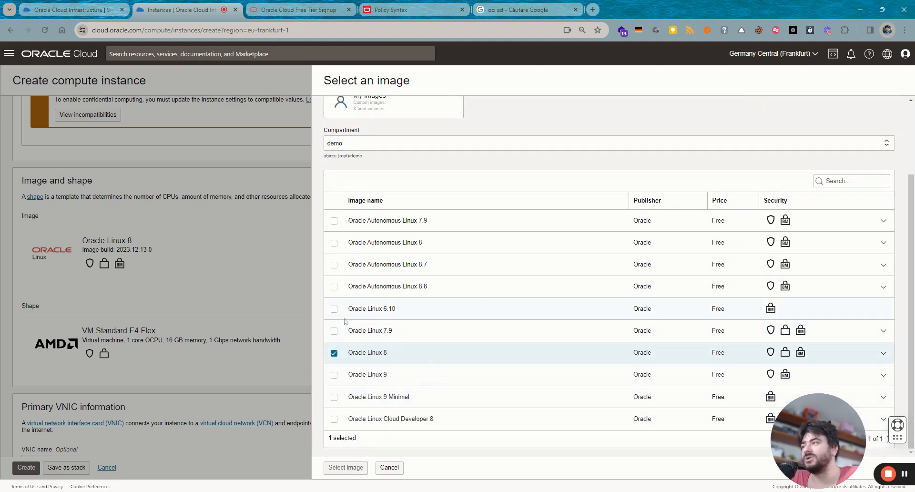
{"action": "left_click", "coordinate": [334, 331]}
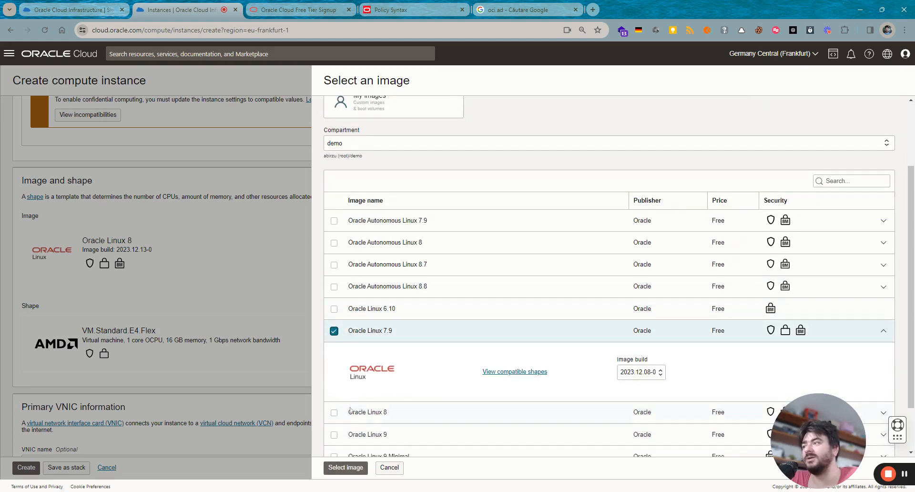
{"action": "left_click", "coordinate": [344, 467]}
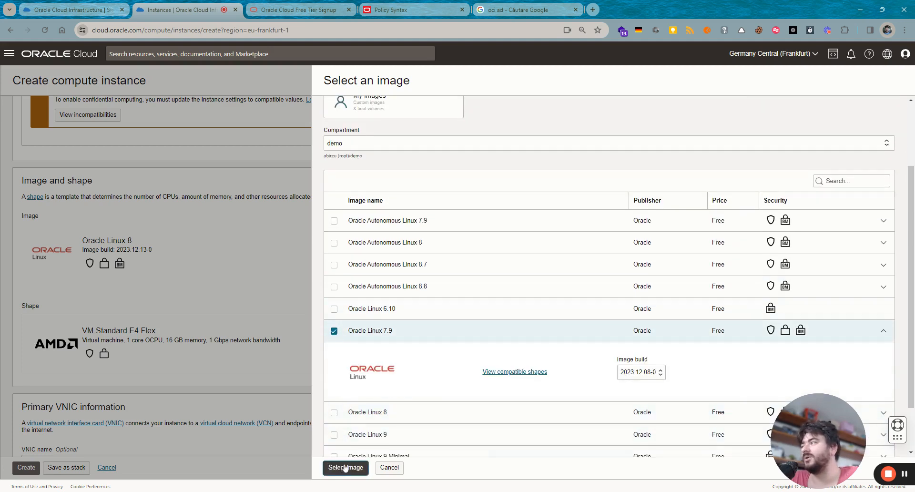
- Pick VM.Standard.E5.Flex after browsing the Intel, Ampere and specialty shape series
{"action": "left_click", "coordinate": [552, 343]}
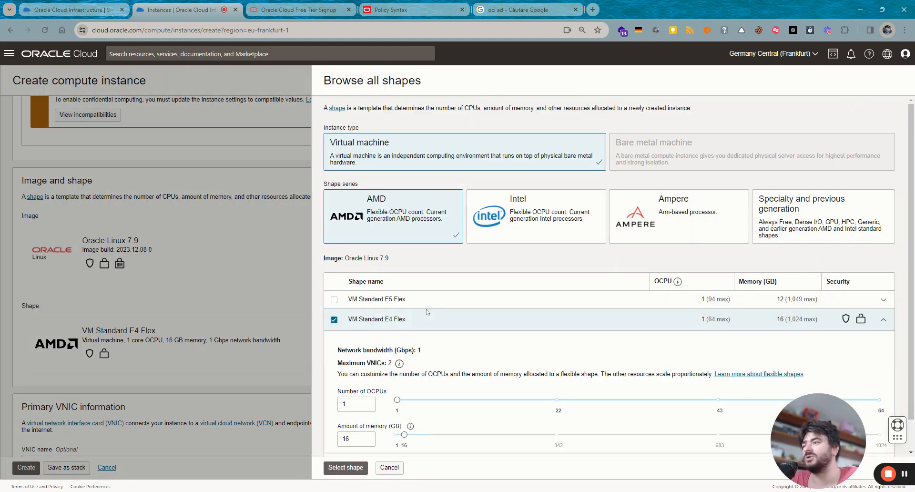
{"action": "scroll", "coordinate": [438, 324], "scroll_direction": "down", "scroll_amount": 1}
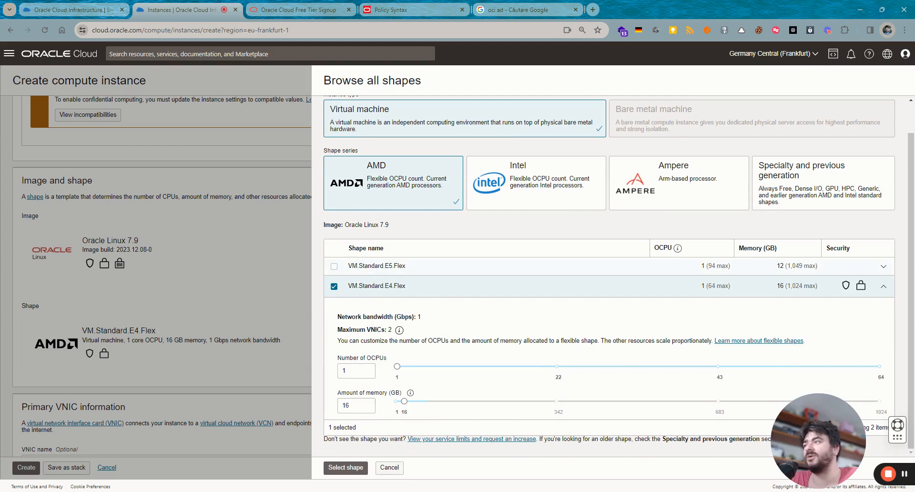
{"action": "left_click", "coordinate": [334, 266]}
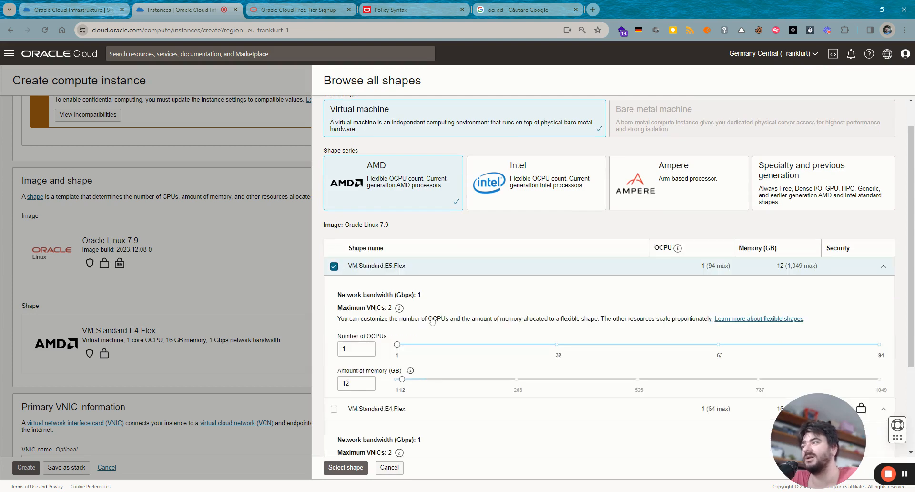
{"action": "left_click", "coordinate": [521, 183]}
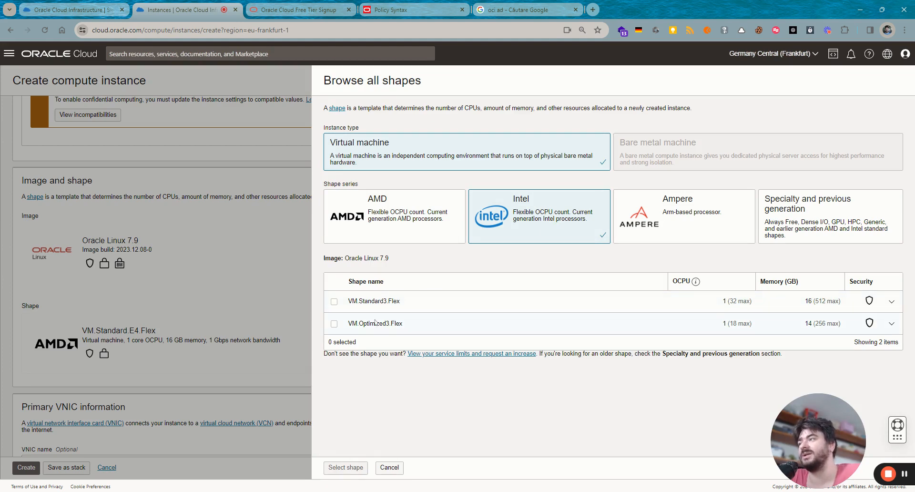
{"action": "left_click", "coordinate": [698, 209]}
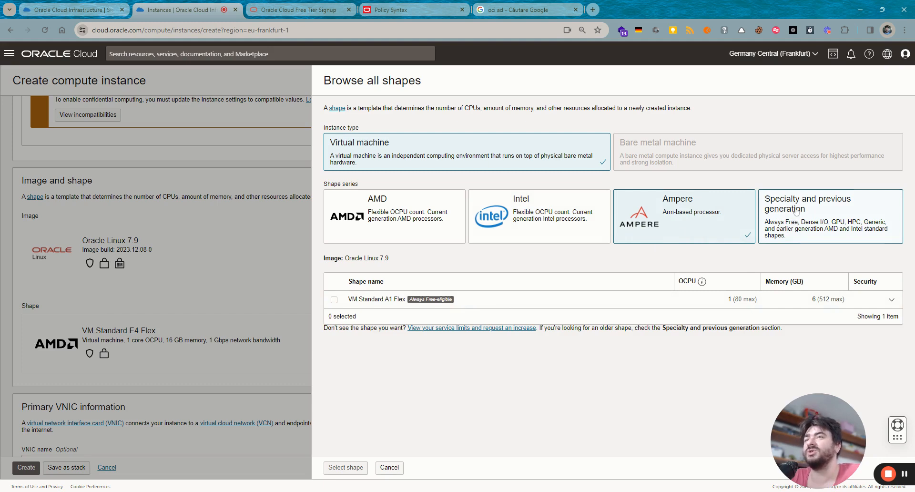
{"action": "left_click", "coordinate": [799, 211]}
{"action": "left_click", "coordinate": [431, 223]}
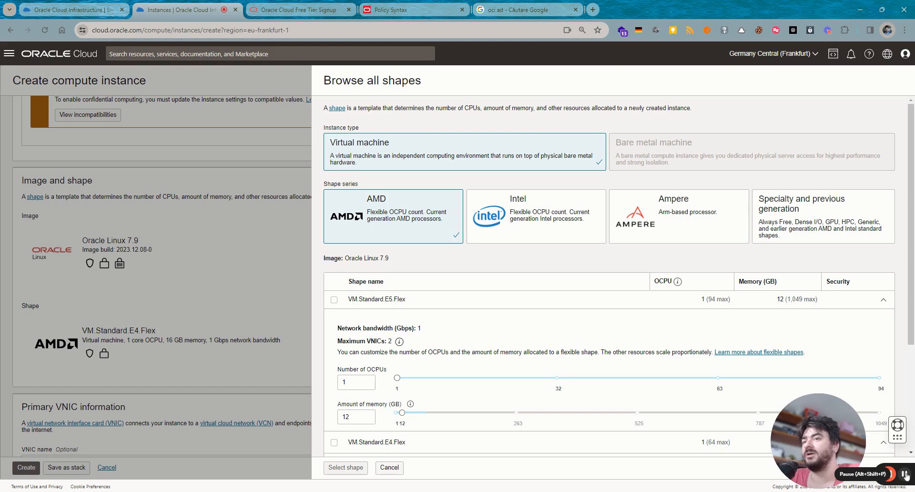
- Set E5.Flex to 2 OCPUs and 16 GB memory and confirm the shape
{"action": "scroll", "coordinate": [408, 239], "scroll_direction": "down", "scroll_amount": 1}
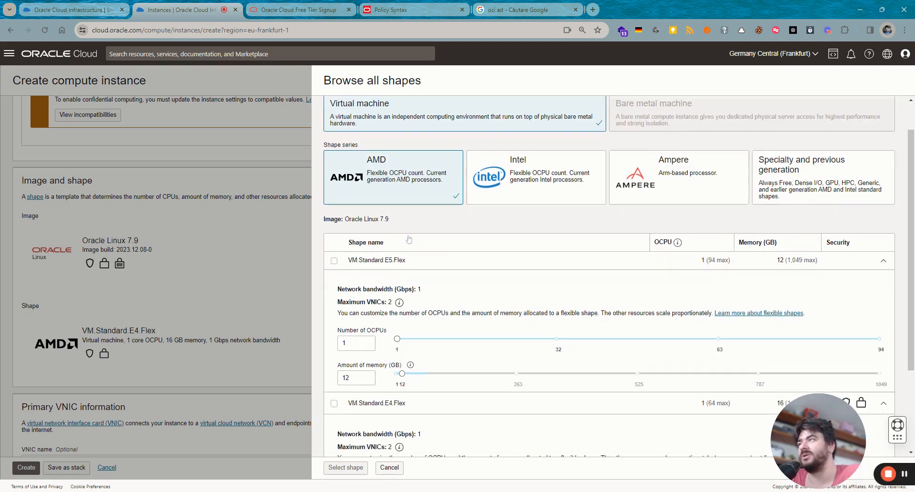
{"action": "scroll", "coordinate": [410, 241], "scroll_direction": "down", "scroll_amount": 1}
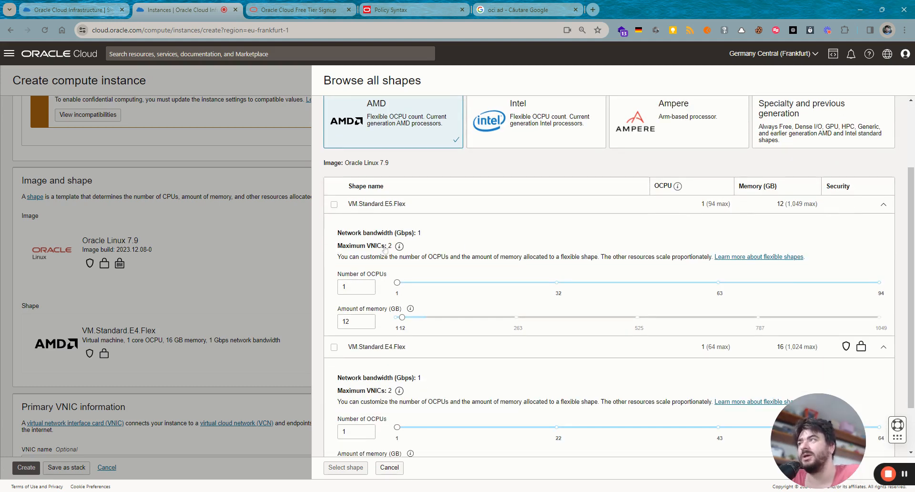
{"action": "left_click_drag", "start_coordinate": [397, 282], "coordinate": [403, 321]}
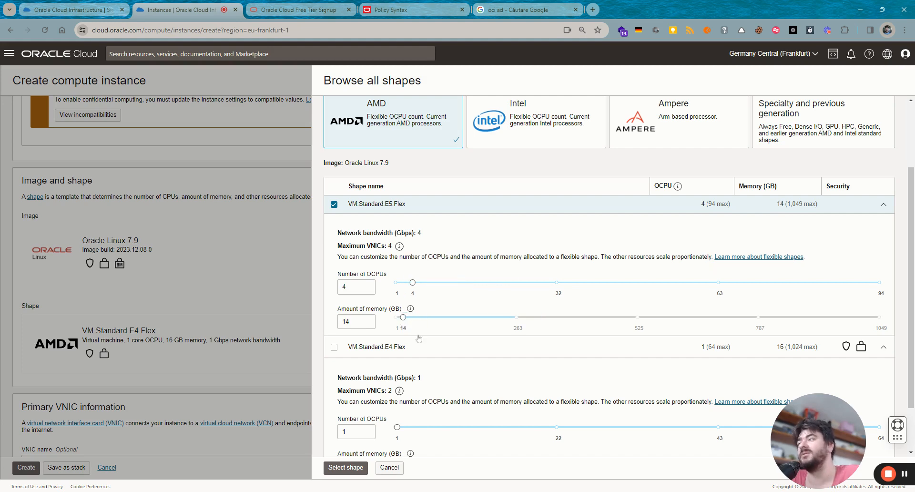
{"action": "scroll", "coordinate": [419, 338], "scroll_direction": "down", "scroll_amount": 1}
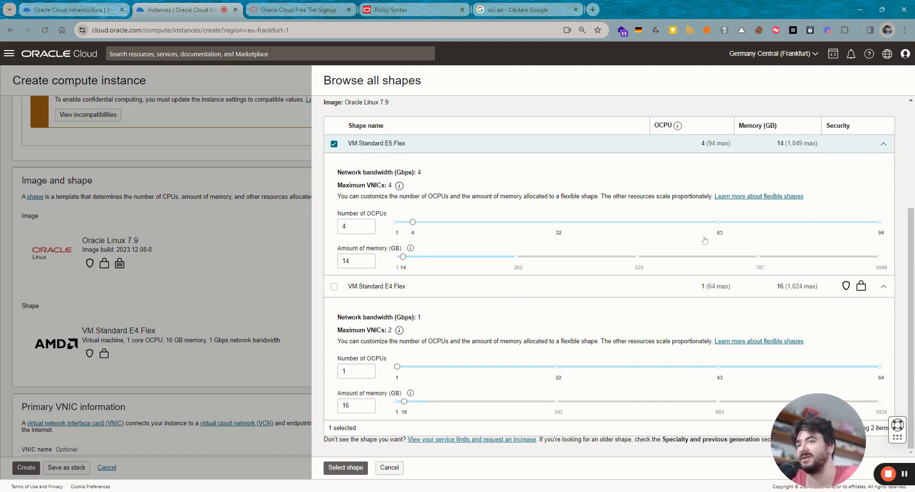
{"action": "left_click_drag", "start_coordinate": [412, 222], "coordinate": [402, 222]}
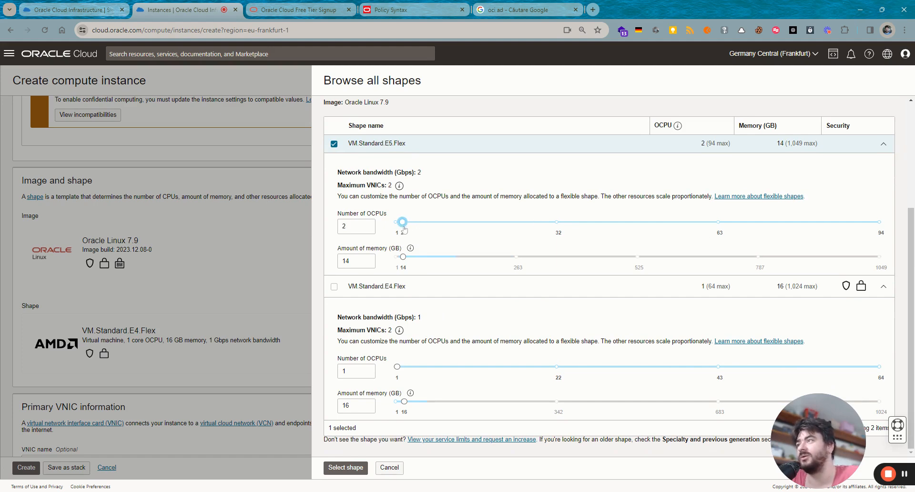
{"action": "double_click", "coordinate": [368, 260]}
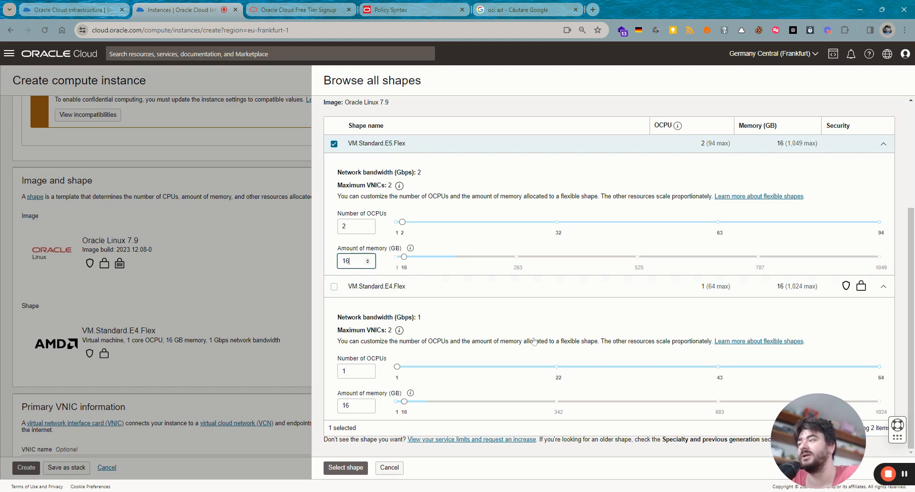
{"action": "left_click", "coordinate": [345, 467]}
{"action": "scroll", "coordinate": [300, 251], "scroll_direction": "down", "scroll_amount": 4}
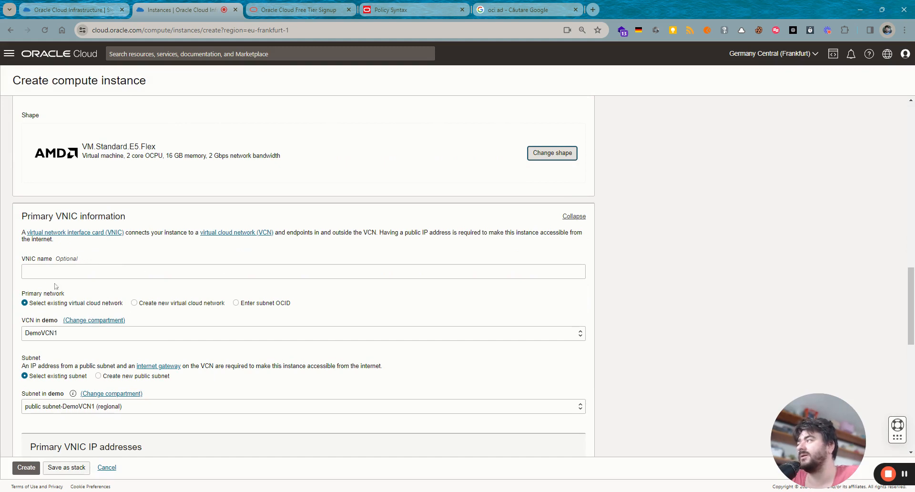
- Keep DemoVCN1, switch to private subnet-DemoVCN1 (regional), and keep automatic private IPv4 assignment
{"action": "left_click", "coordinate": [62, 332]}
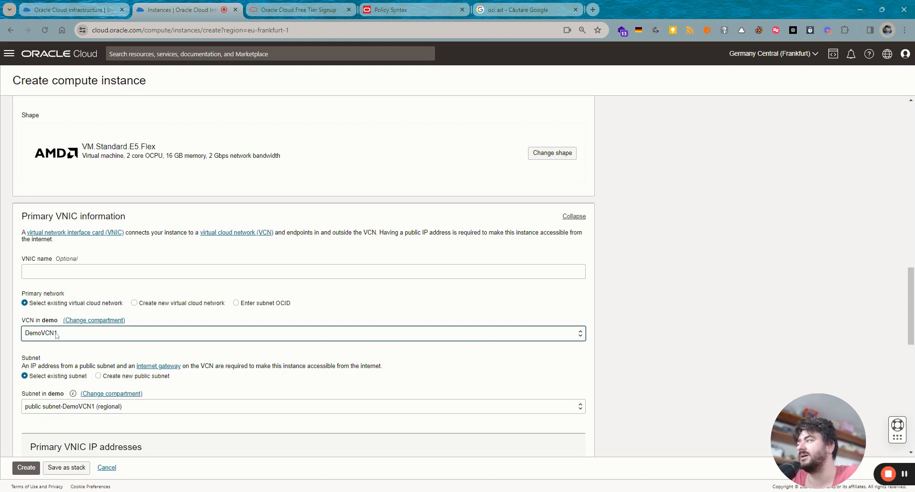
{"action": "scroll", "coordinate": [232, 327], "scroll_direction": "down", "scroll_amount": 2}
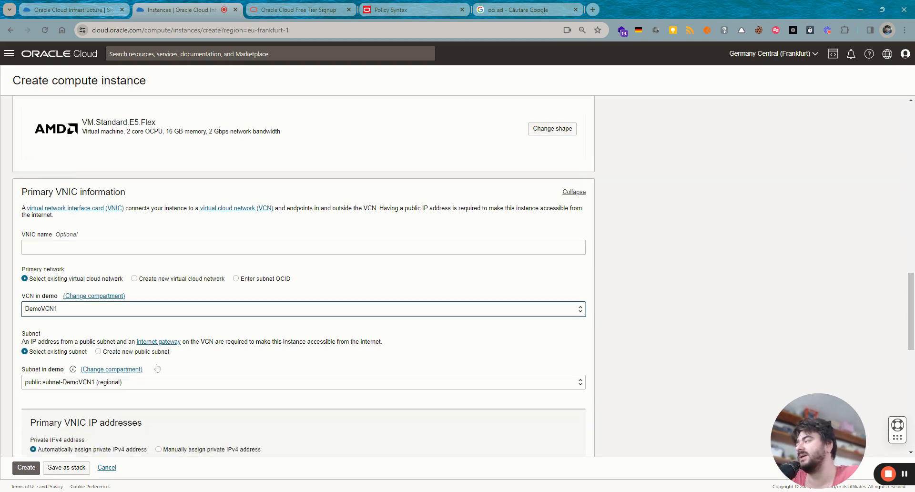
{"action": "left_click", "coordinate": [161, 317]}
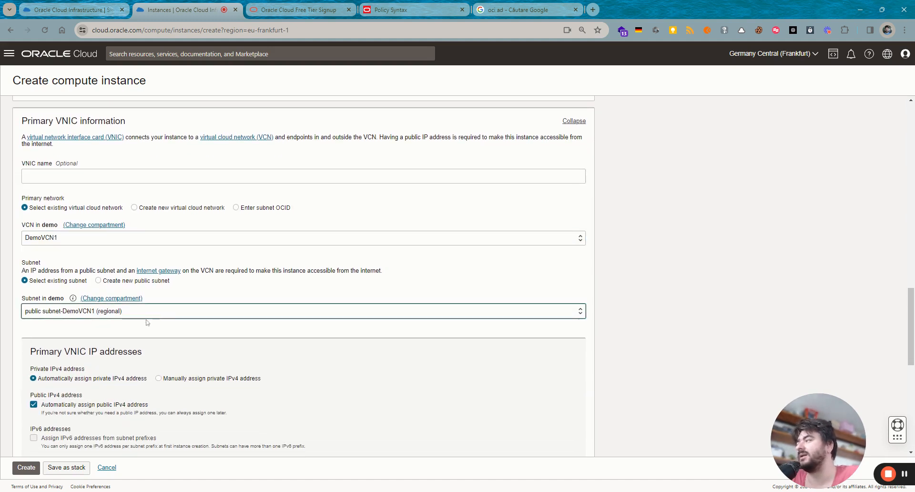
{"action": "left_click", "coordinate": [230, 331]}
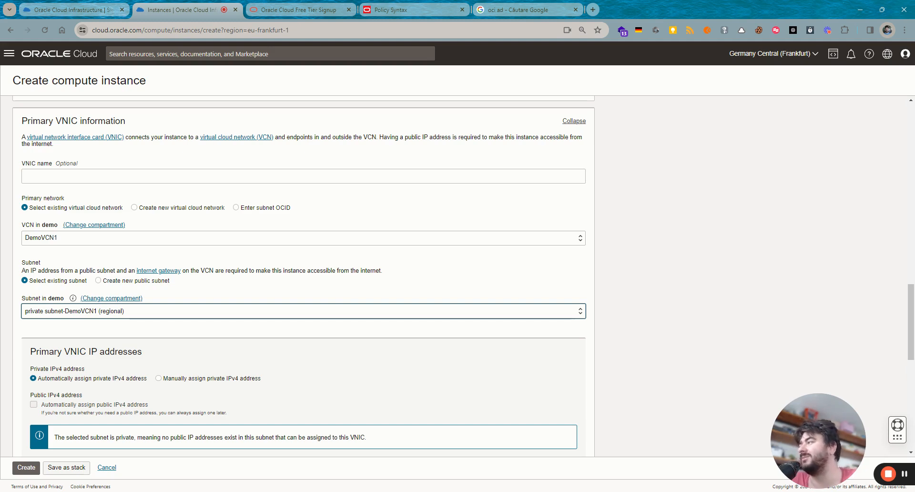
{"action": "scroll", "coordinate": [129, 349], "scroll_direction": "down", "scroll_amount": 2}
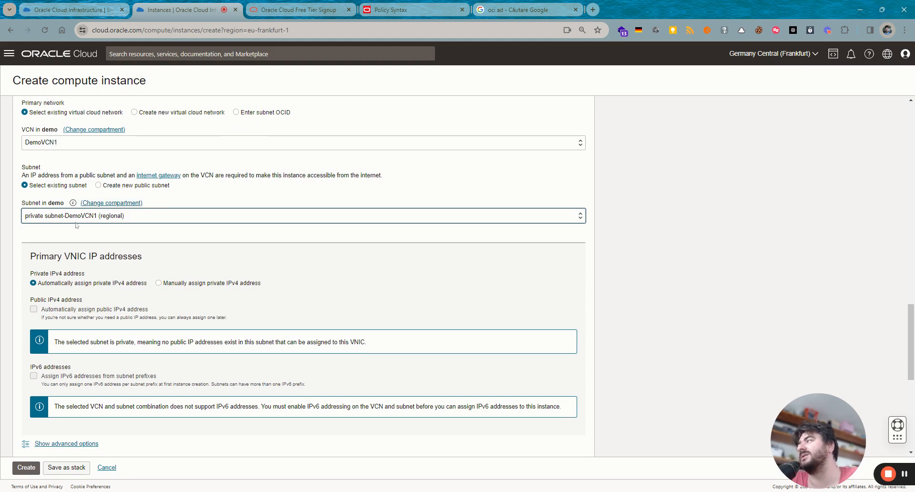
{"action": "left_click", "coordinate": [95, 284]}
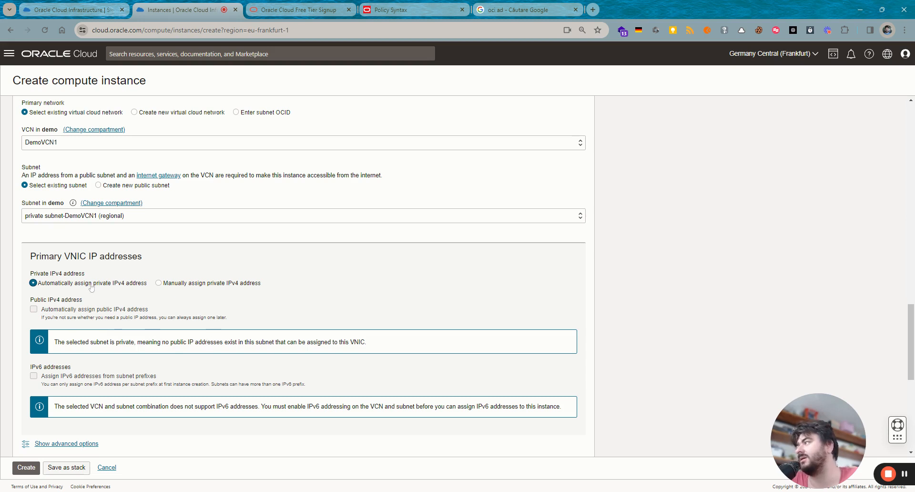
{"action": "scroll", "coordinate": [91, 351], "scroll_direction": "down", "scroll_amount": 5}
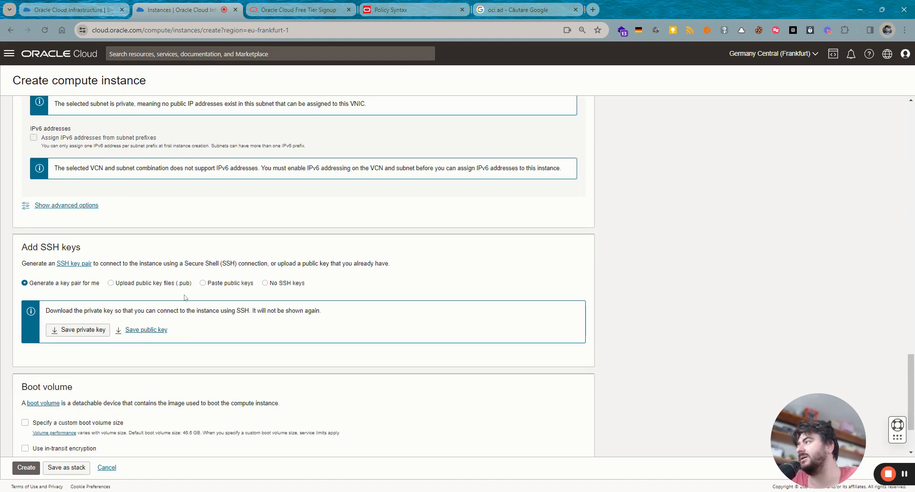
- Keep Generate a key pair and save both the private and public SSH keys
{"action": "left_click", "coordinate": [167, 285]}
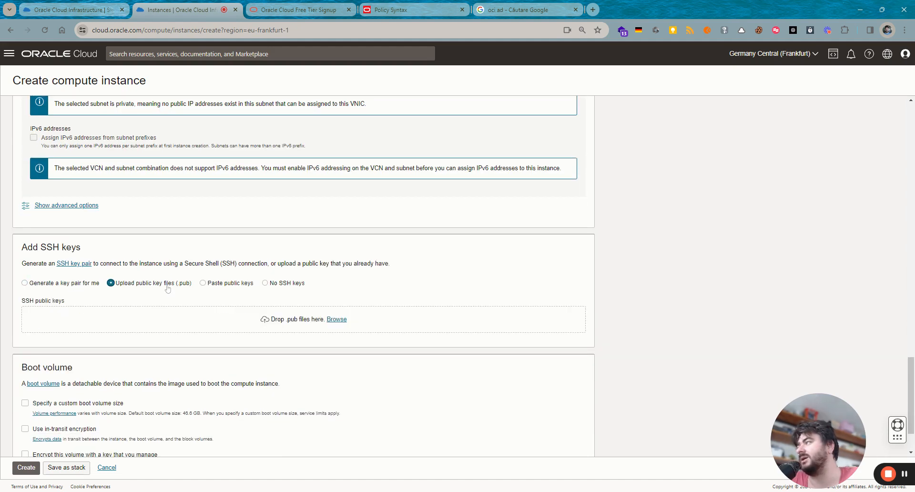
{"action": "left_click", "coordinate": [66, 283]}
{"action": "left_click", "coordinate": [77, 330]}
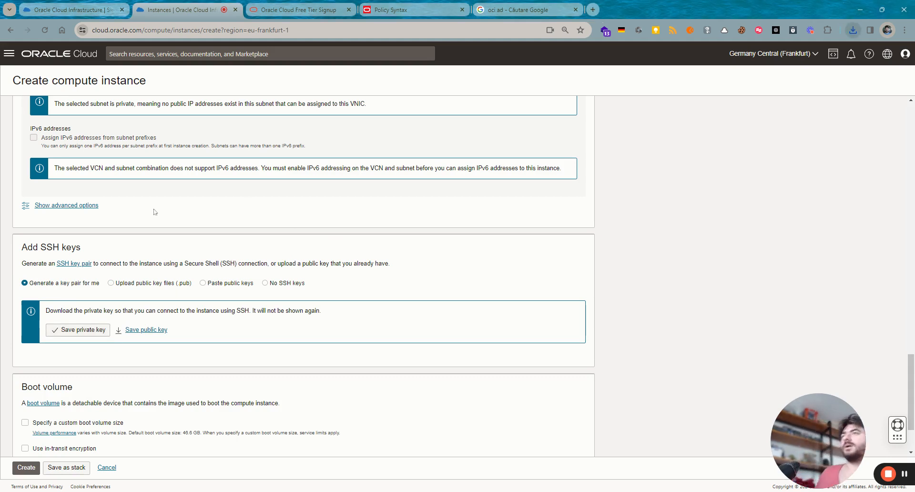
{"action": "left_click", "coordinate": [162, 329]}
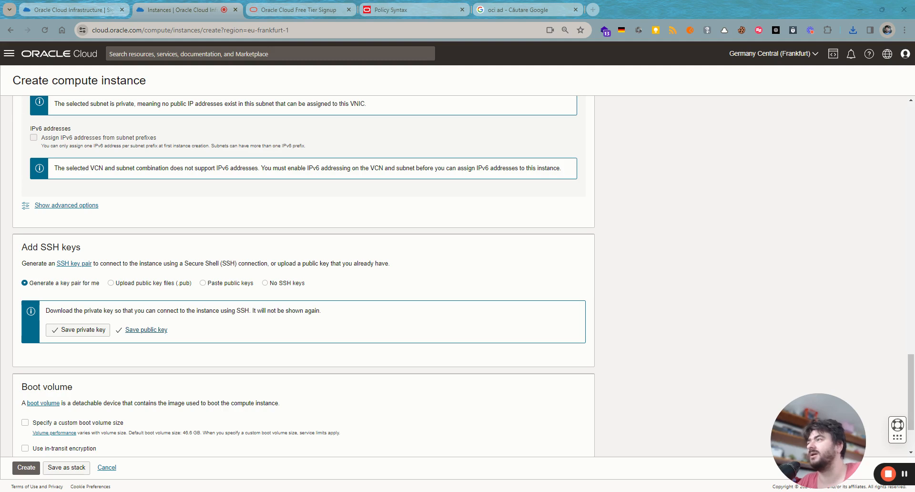
{"action": "scroll", "coordinate": [306, 306], "scroll_direction": "down", "scroll_amount": 2}
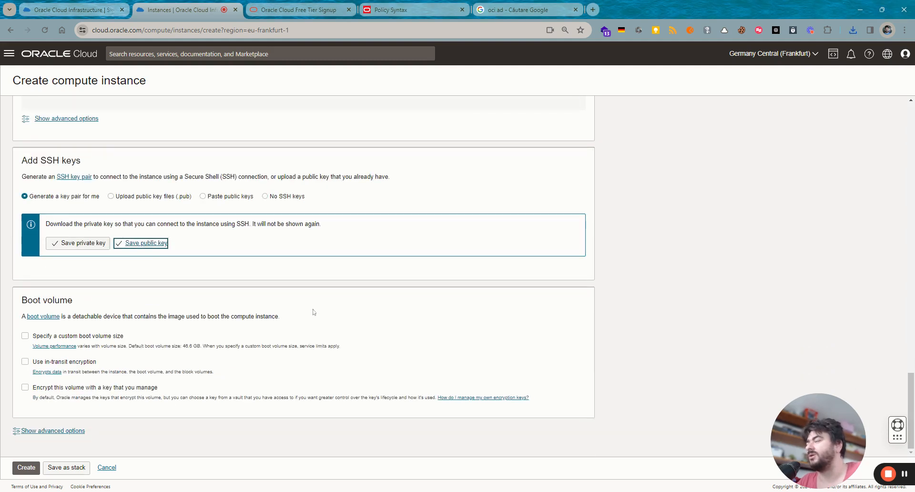
- Leave the boot volume at its default 46.6 GB size
{"action": "left_click", "coordinate": [25, 335]}
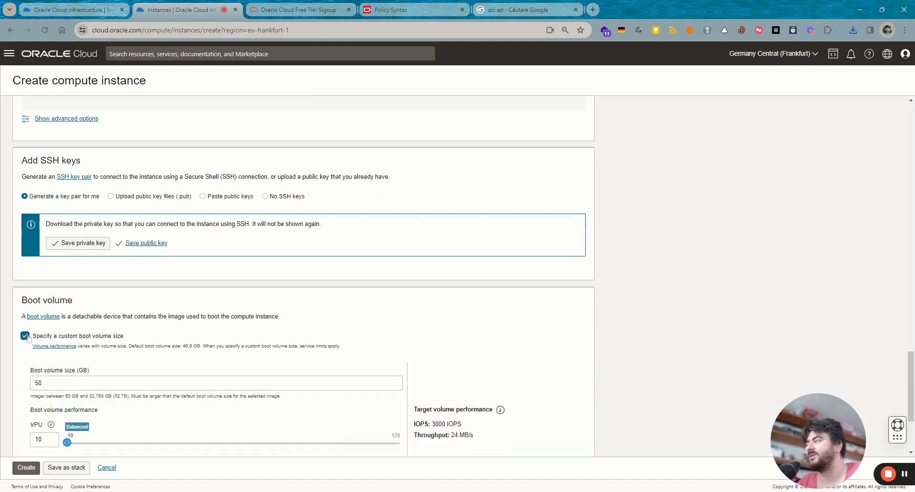
{"action": "scroll", "coordinate": [70, 391], "scroll_direction": "down", "scroll_amount": 2}
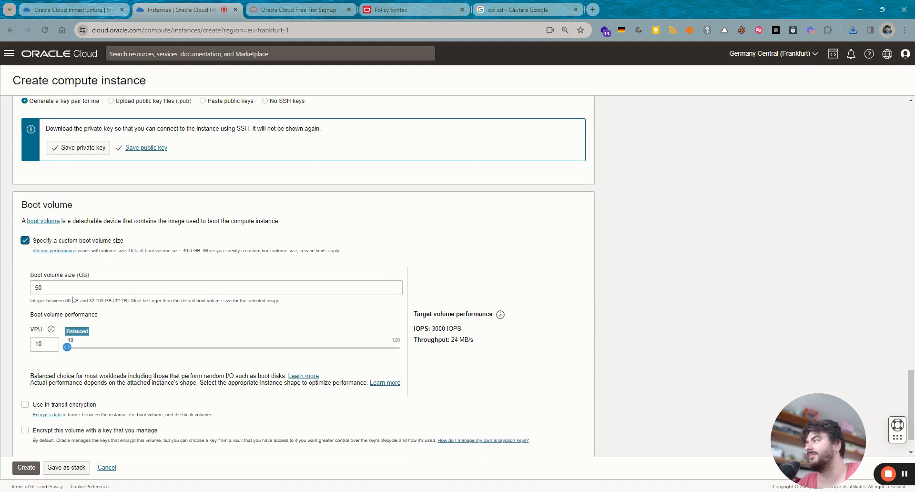
{"action": "left_click", "coordinate": [25, 241]}
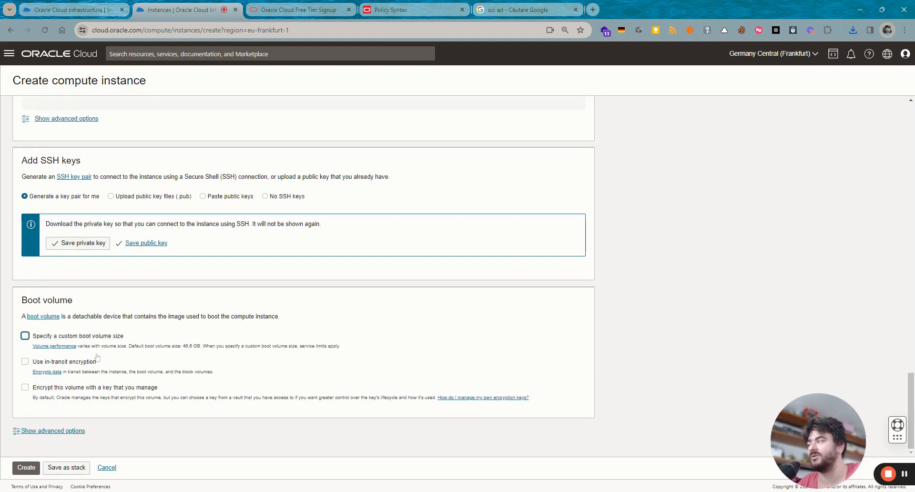
- Create DemoVM1 and wait for its status to go from PROVISIONING to RUNNING
{"action": "left_click", "coordinate": [23, 469]}
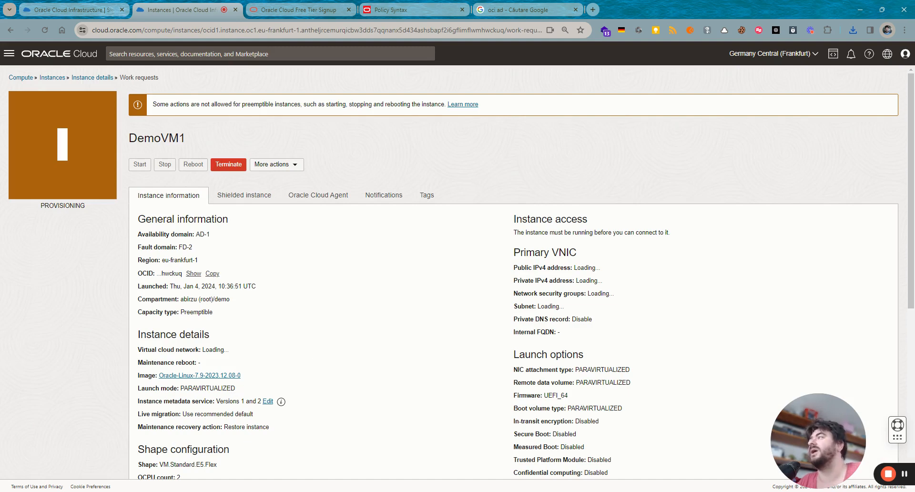
{"action": "scroll", "coordinate": [477, 262], "scroll_direction": "down", "scroll_amount": 6}
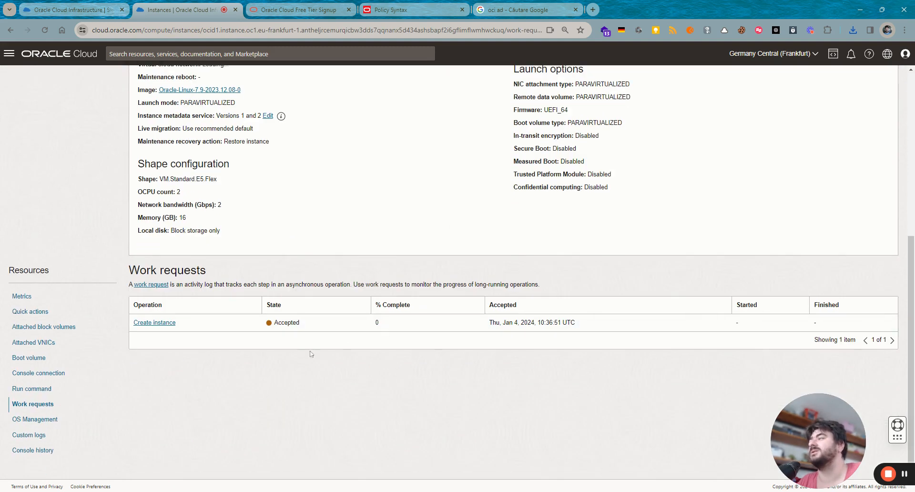
{"action": "scroll", "coordinate": [314, 305], "scroll_direction": "up", "scroll_amount": 6}
{"action": "left_click_drag", "start_coordinate": [94, 215], "coordinate": [42, 213]}
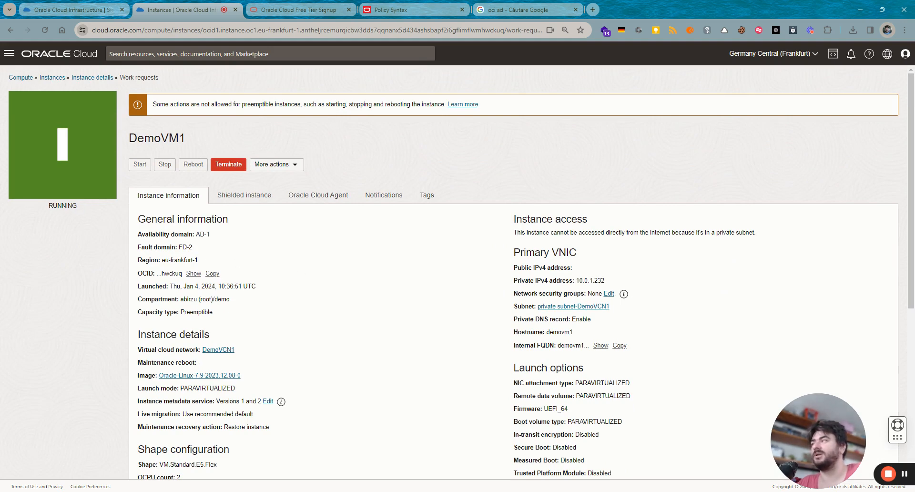
{"action": "double_click", "coordinate": [62, 206]}
{"action": "left_click", "coordinate": [321, 276]}
- Scroll to Resources and show the Console connection section
{"action": "scroll", "coordinate": [442, 315], "scroll_direction": "down", "scroll_amount": 2}
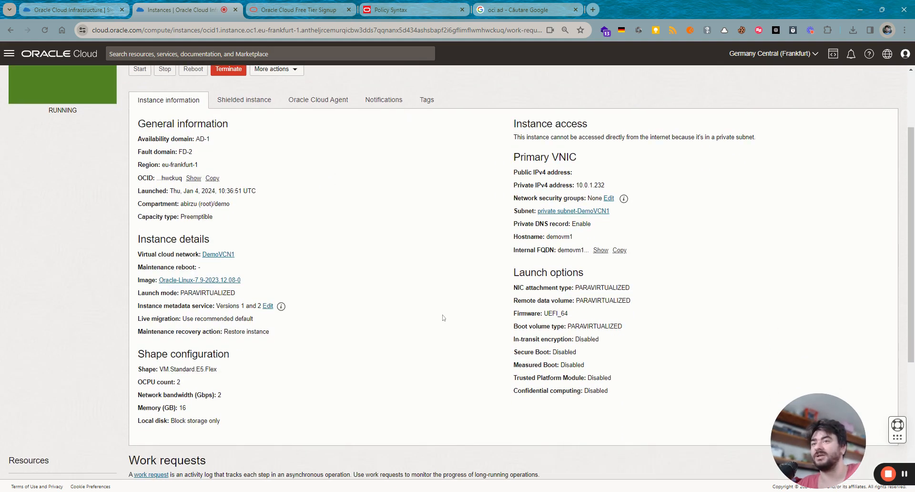
{"action": "scroll", "coordinate": [442, 317], "scroll_direction": "down", "scroll_amount": 4}
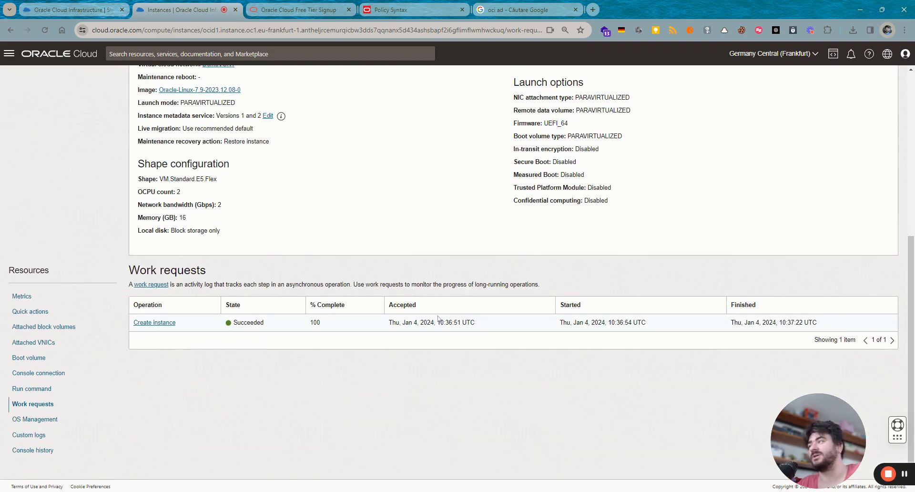
{"action": "scroll", "coordinate": [211, 343], "scroll_direction": "up", "scroll_amount": 10}
{"action": "scroll", "coordinate": [211, 344], "scroll_direction": "down", "scroll_amount": 9}
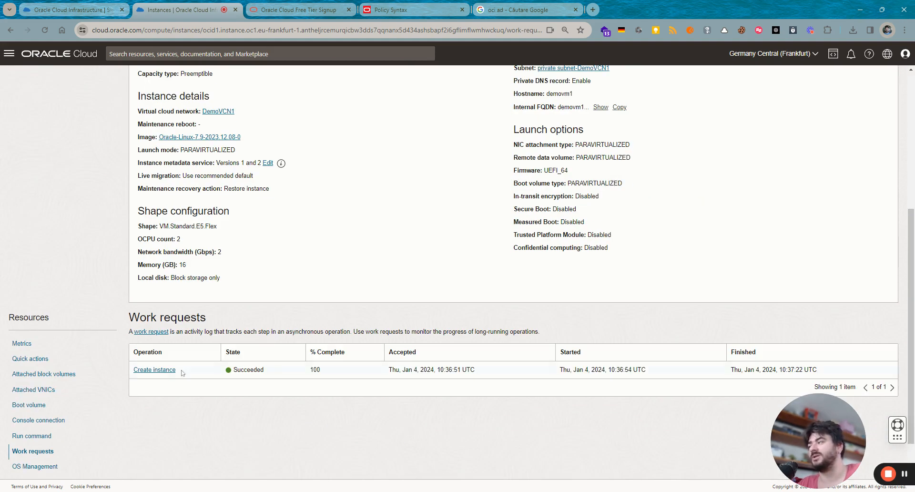
{"action": "left_click", "coordinate": [41, 420]}
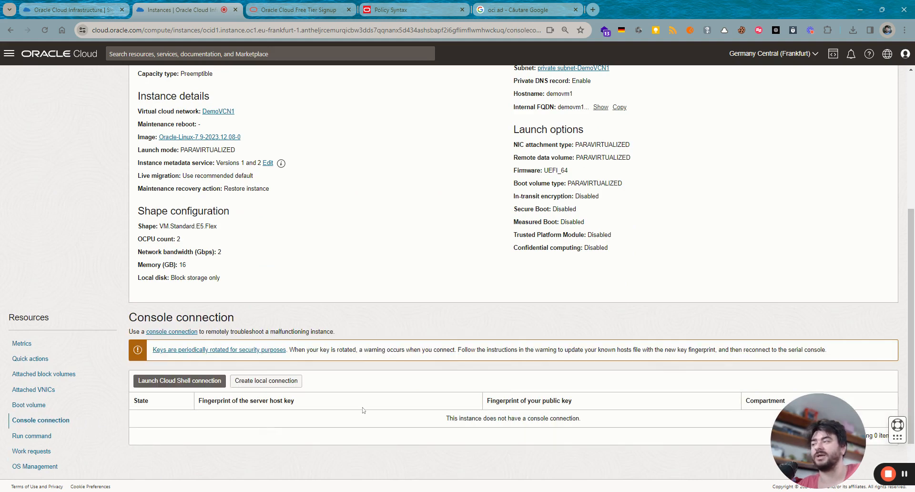
- Launch a Cloud Shell connection and open the Required IAM Policy docs from its warning
{"action": "left_click", "coordinate": [200, 384]}
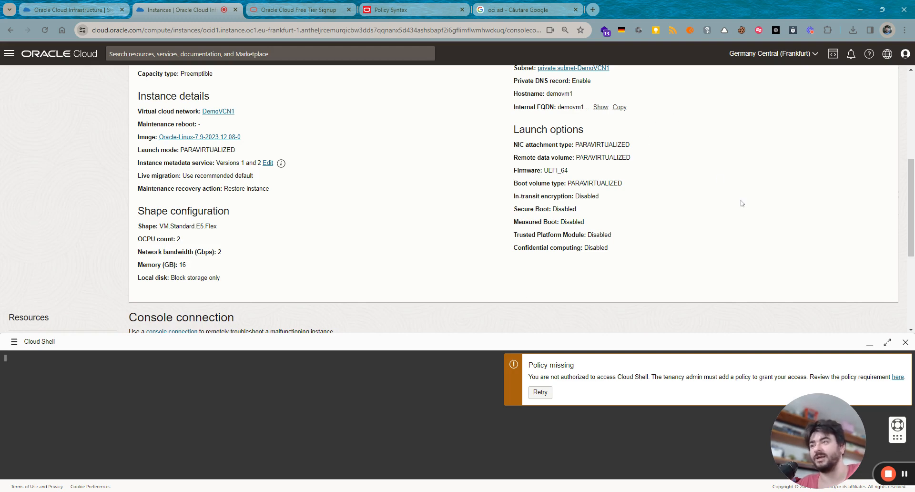
{"action": "left_click_drag", "start_coordinate": [574, 364], "coordinate": [537, 364]}
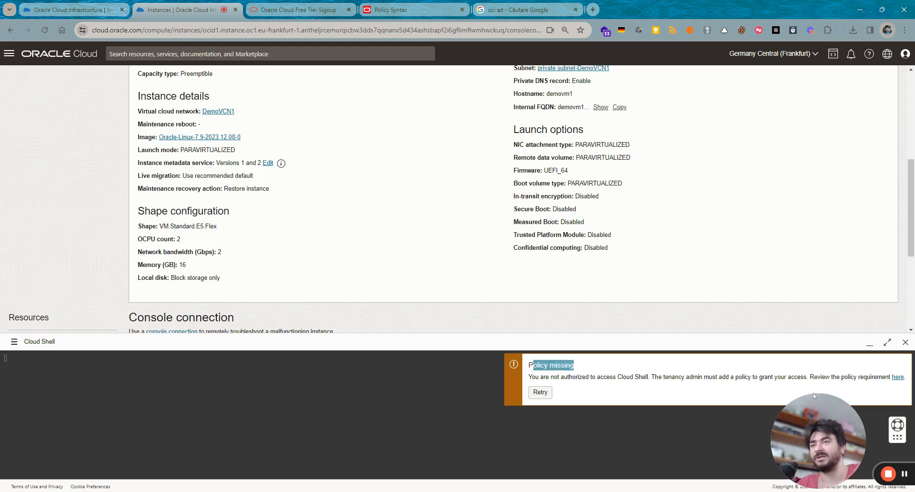
{"action": "left_click", "coordinate": [900, 377]}
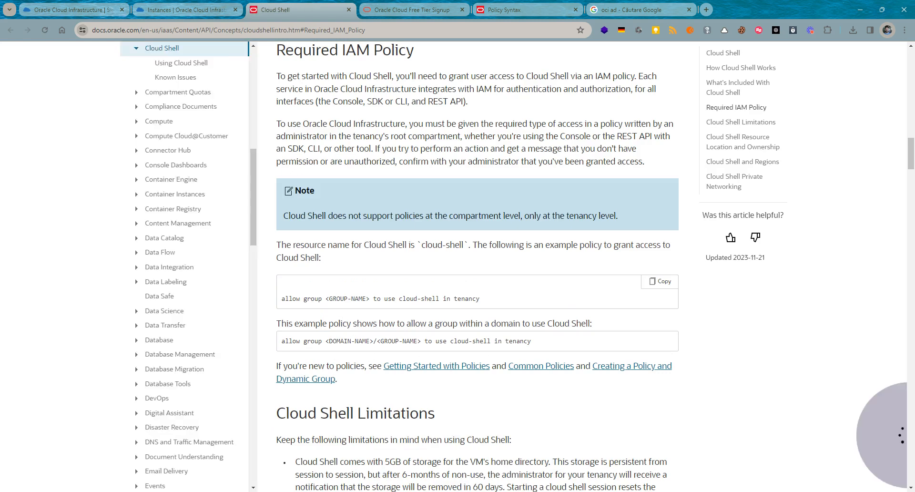
- Return to the console tab and sign out from the profile menu
{"action": "left_click", "coordinate": [200, 9]}
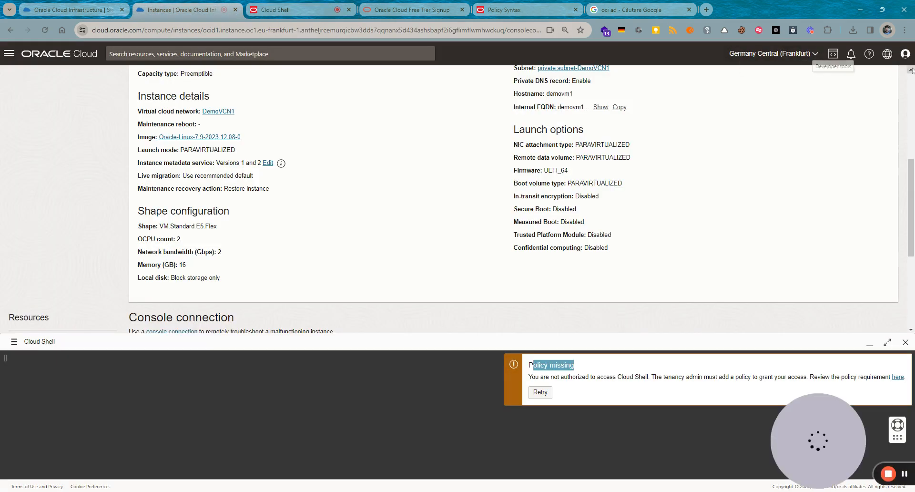
{"action": "left_click", "coordinate": [904, 53]}
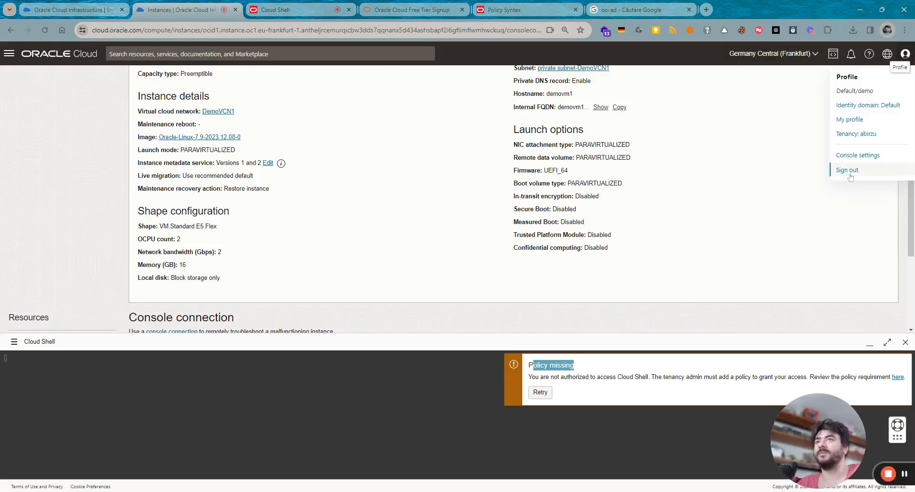
{"action": "left_click", "coordinate": [851, 173]}
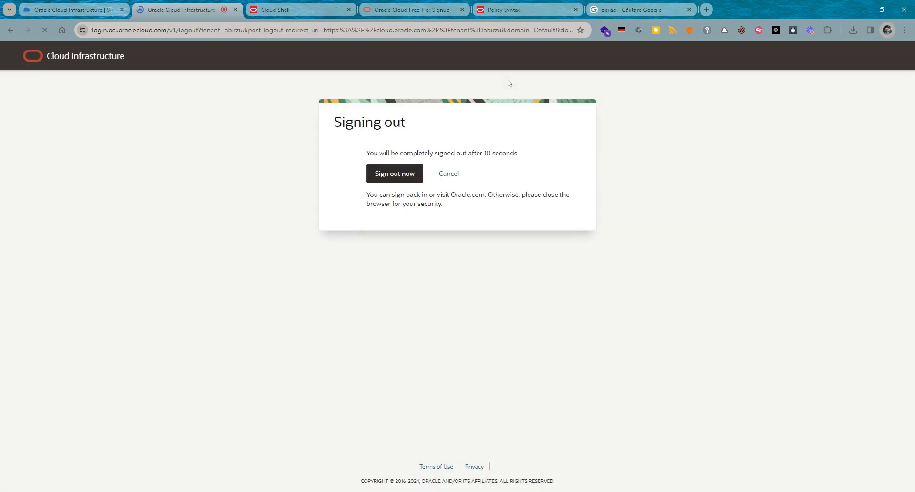
- Sign out now and sign back in with the account user name and password, retrying once
{"action": "left_click", "coordinate": [393, 173]}
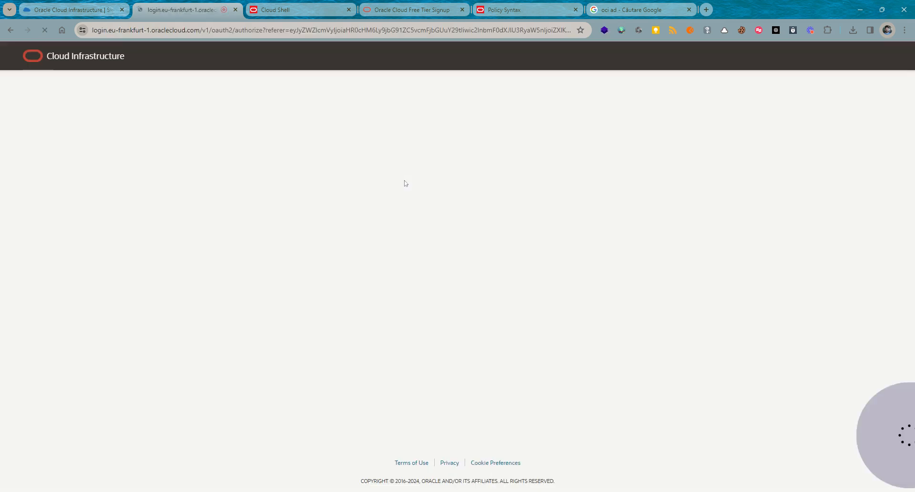
{"action": "left_click", "coordinate": [337, 238]}
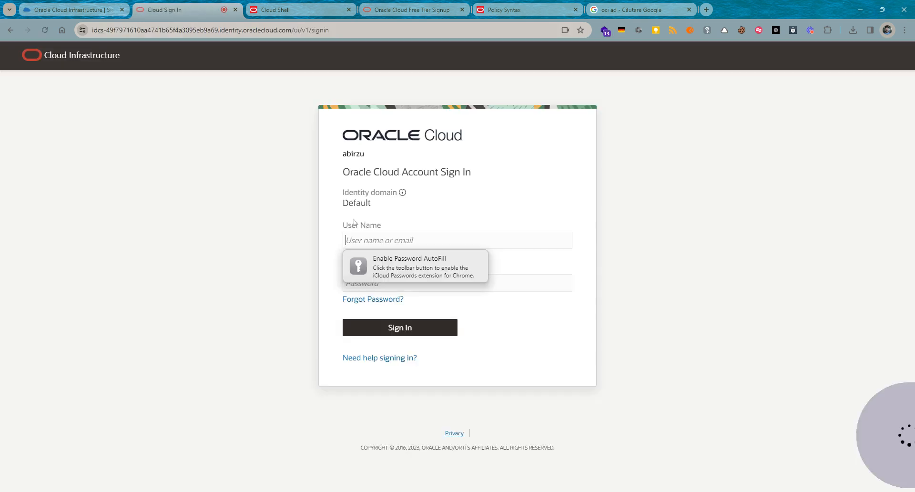
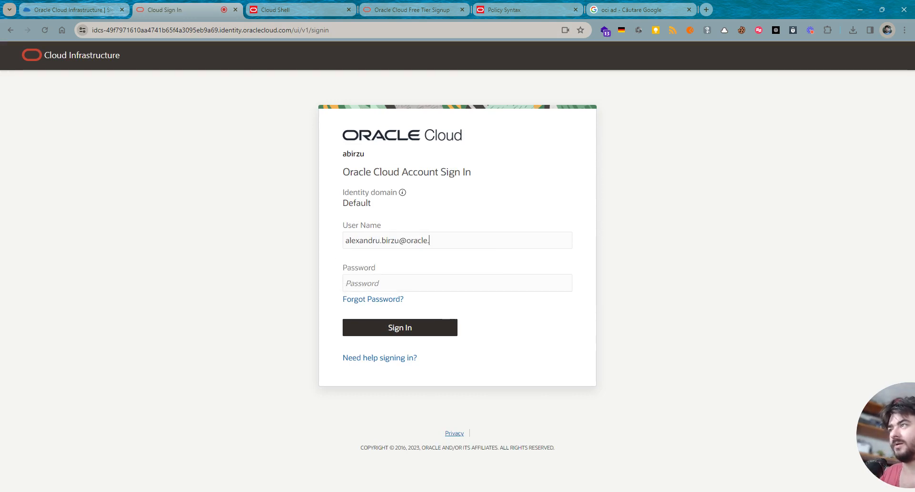
{"action": "key", "text": "Tab"}
{"action": "type", "text": "•"}
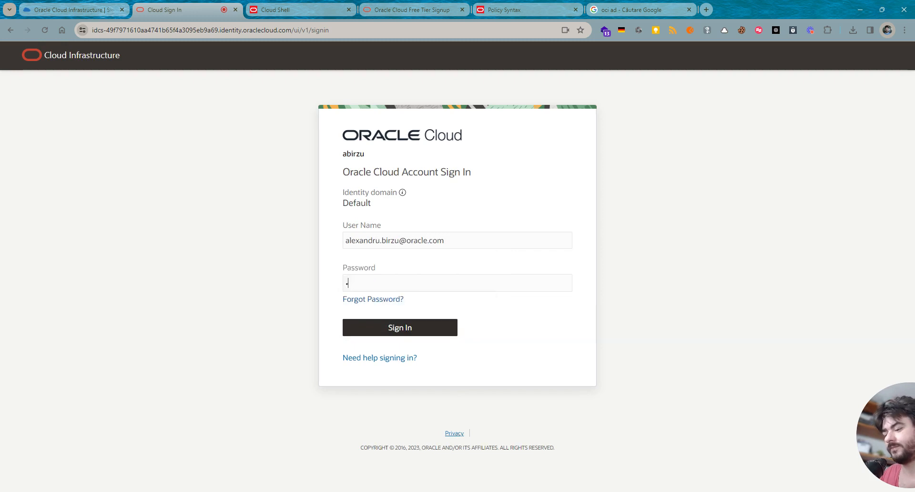
{"action": "key", "text": "Return"}
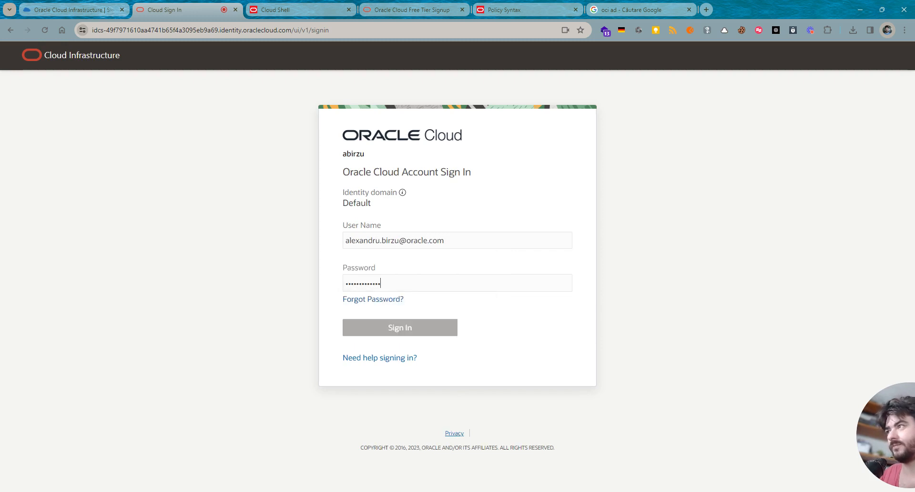
{"action": "type", "text": "•"}
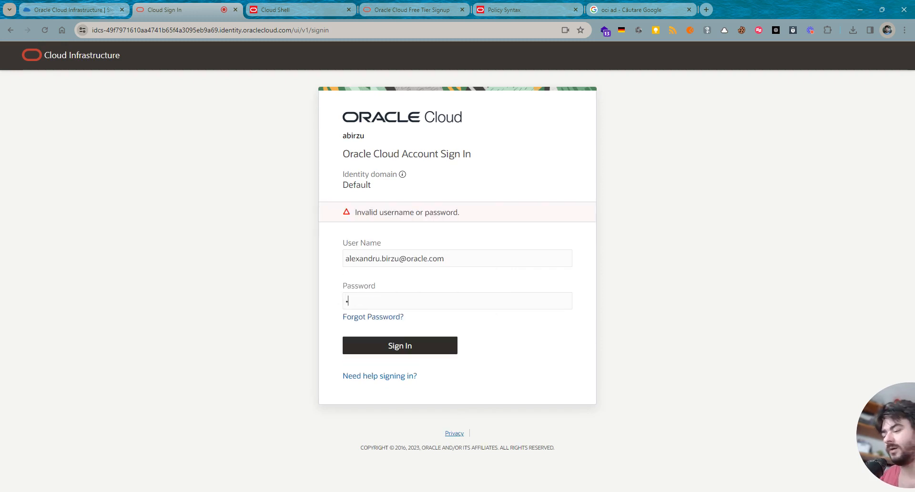
{"action": "key", "text": "BackSpace"}
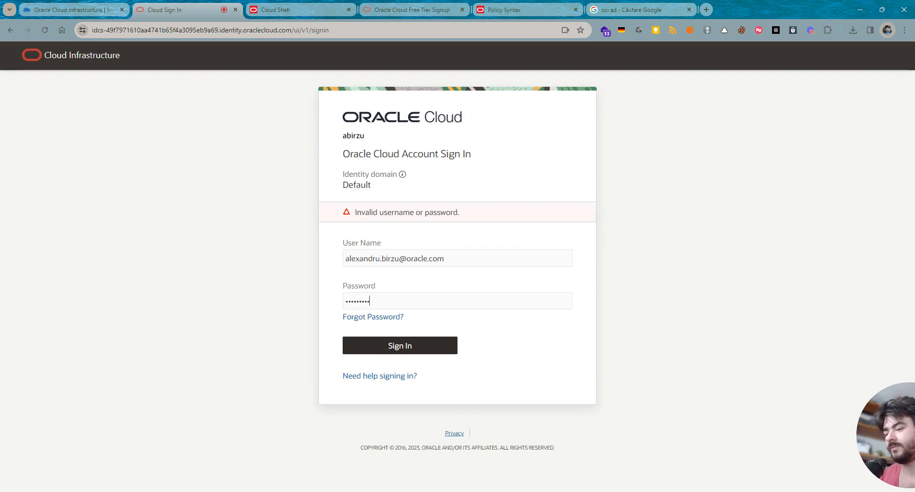
{"action": "key", "text": "Return"}
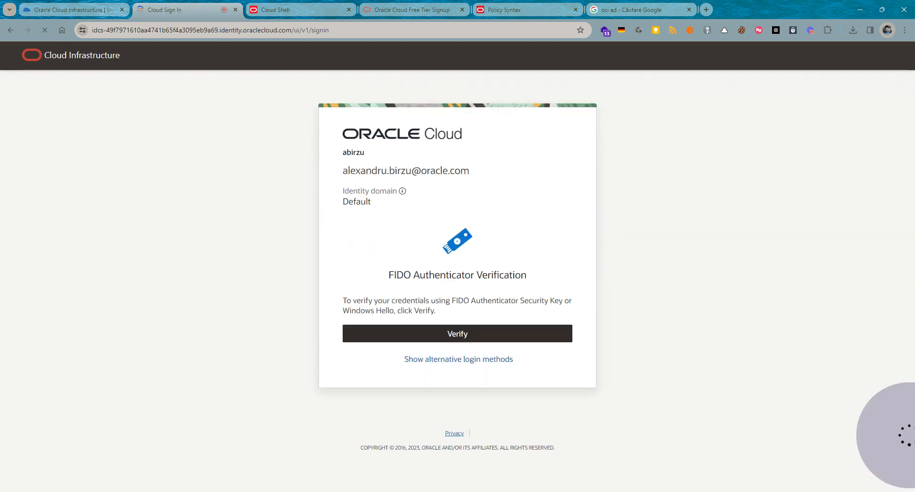
- Choose FIDO Authenticator as the default verification method and start verification
{"action": "left_click", "coordinate": [462, 361]}
{"action": "scroll", "coordinate": [443, 428], "scroll_direction": "down", "scroll_amount": 1}
{"action": "scroll", "coordinate": [443, 428], "scroll_direction": "down", "scroll_amount": 2}
{"action": "left_click", "coordinate": [362, 375]}
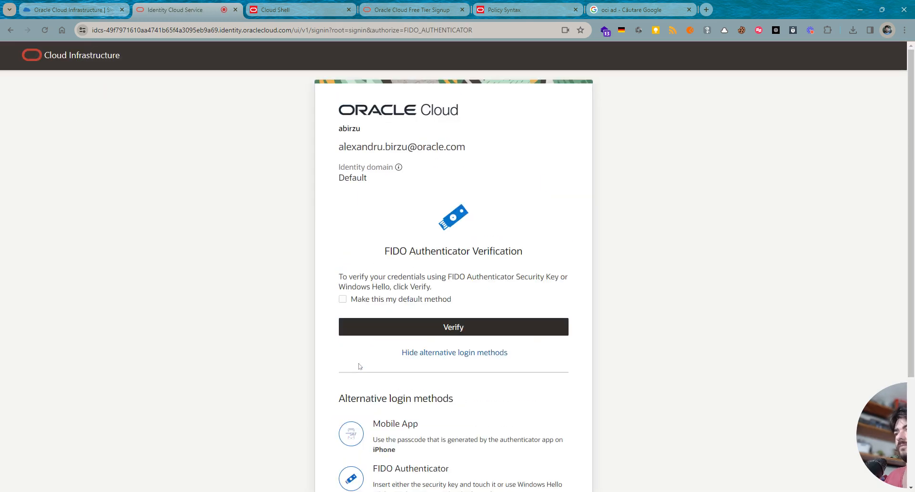
{"action": "left_click", "coordinate": [379, 299]}
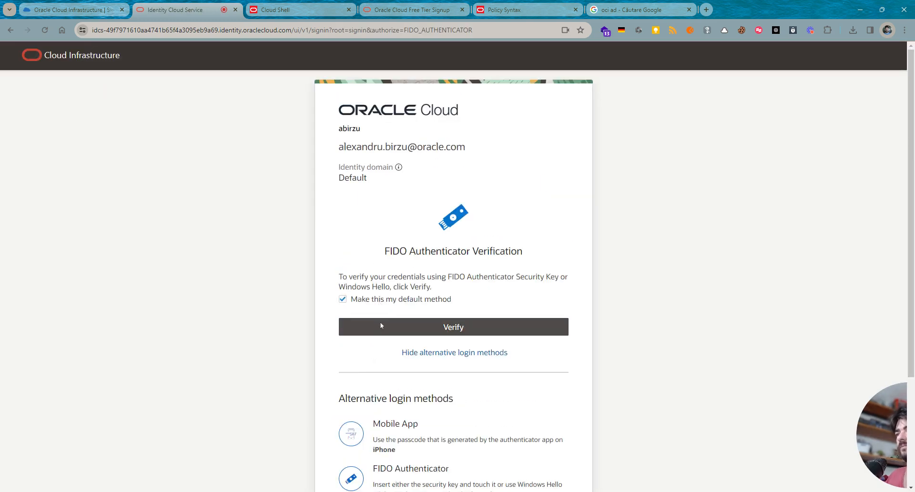
{"action": "left_click", "coordinate": [380, 324]}
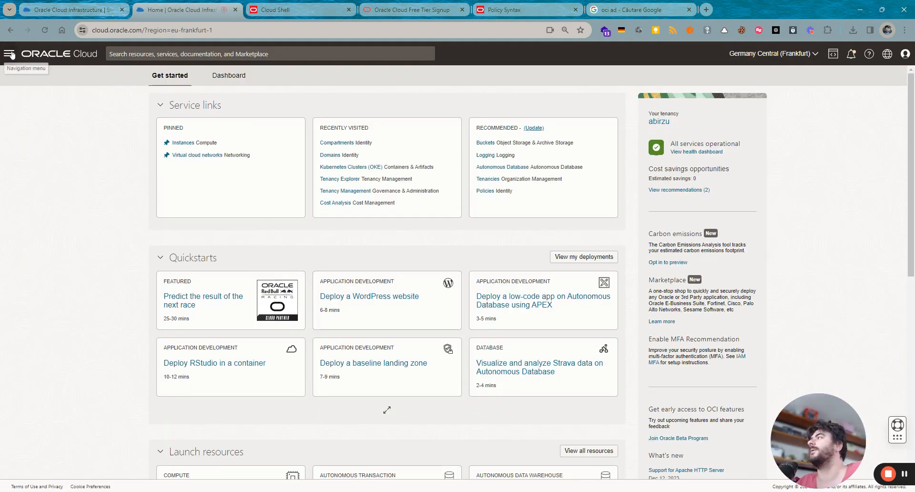
- Open DemoPolicy in the root compartment and edit its statements as free text
{"action": "left_click", "coordinate": [9, 53]}
{"action": "left_click", "coordinate": [39, 222]}
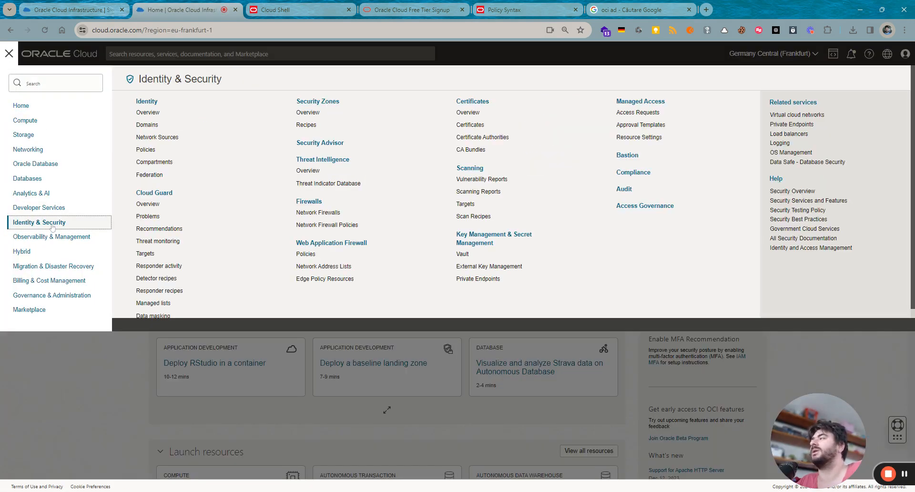
{"action": "left_click", "coordinate": [146, 149]}
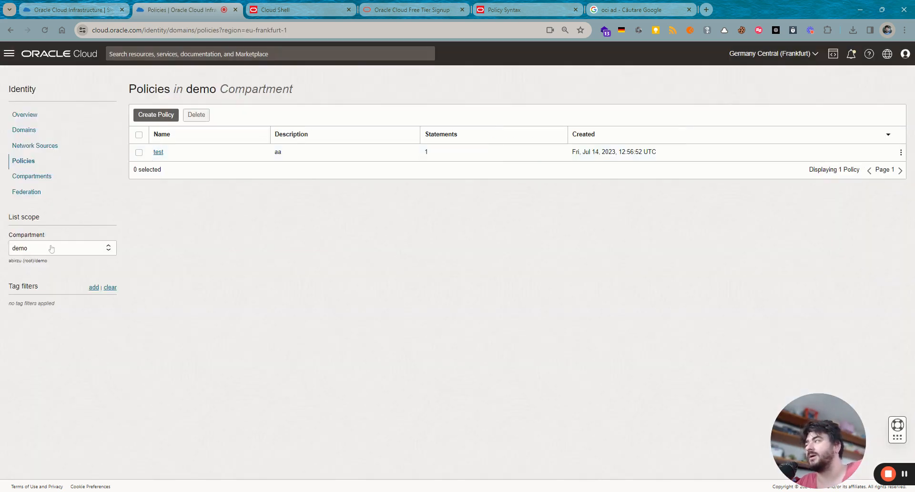
{"action": "left_click", "coordinate": [52, 248]}
{"action": "left_click", "coordinate": [53, 261]}
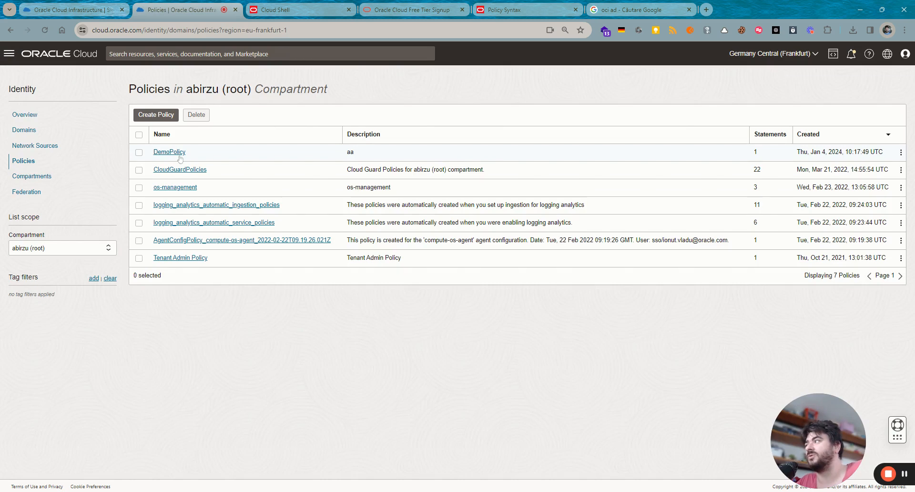
{"action": "left_click", "coordinate": [180, 156]}
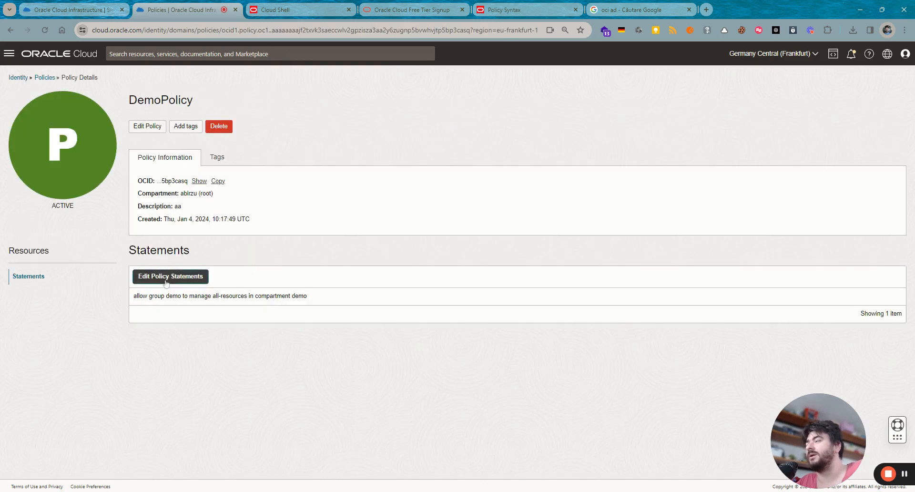
{"action": "left_click", "coordinate": [167, 275]}
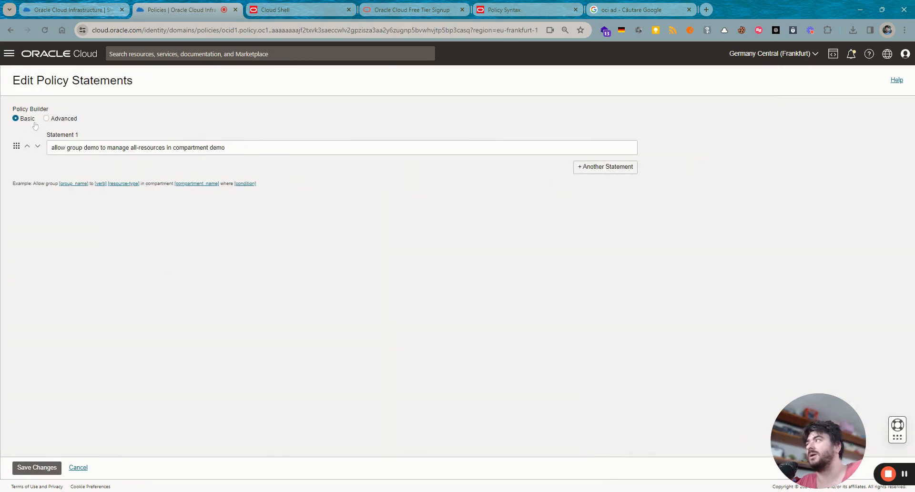
{"action": "left_click", "coordinate": [46, 118]}
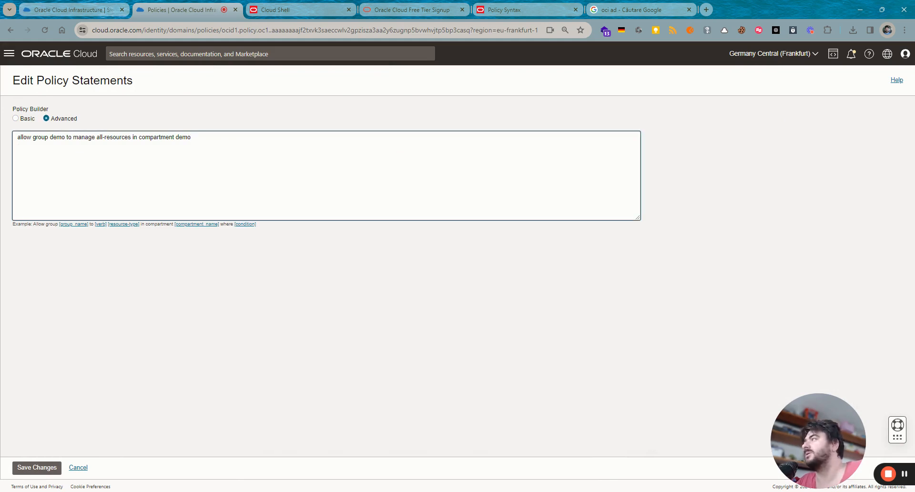
- Paste the docs' cloud-shell example as a second statement, set the group to demo, and save
{"action": "left_click", "coordinate": [521, 17]}
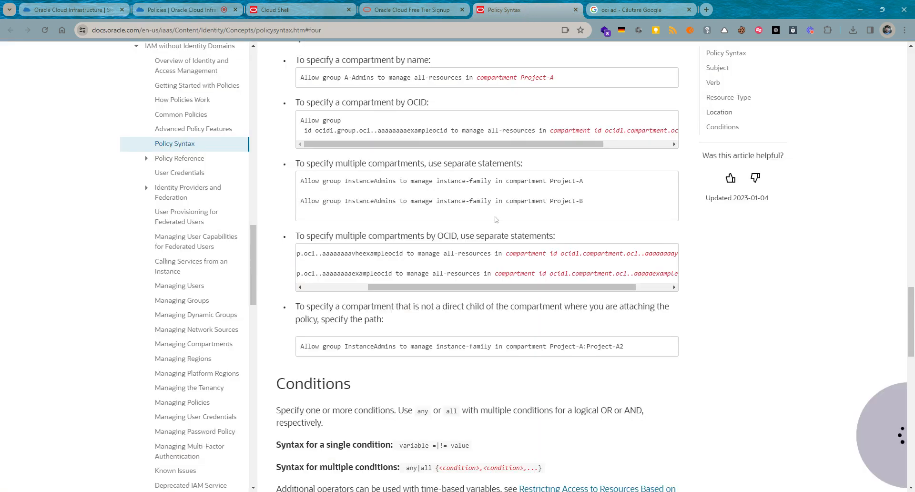
{"action": "left_click", "coordinate": [300, 11]}
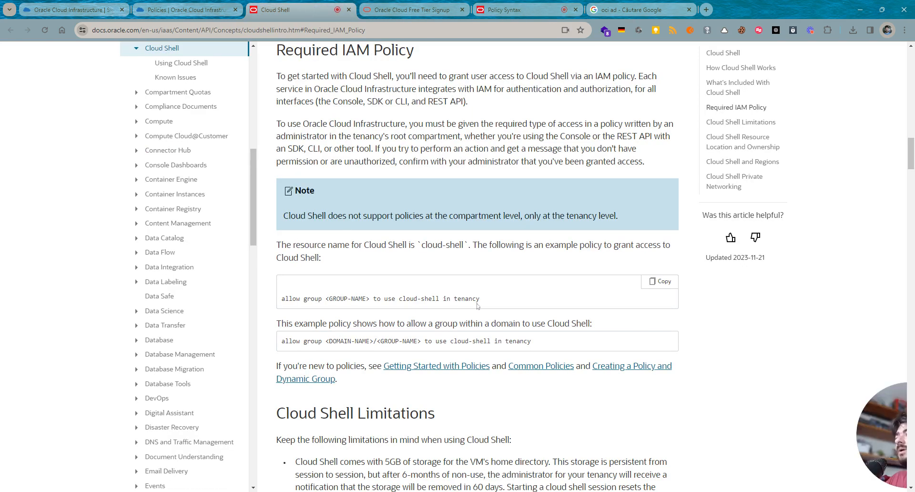
{"action": "left_click_drag", "start_coordinate": [485, 305], "coordinate": [275, 296]}
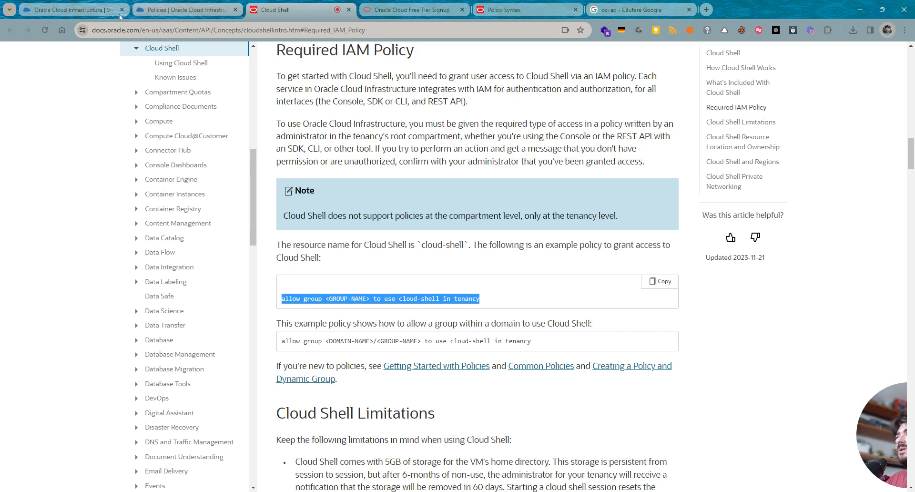
{"action": "left_click", "coordinate": [184, 9]}
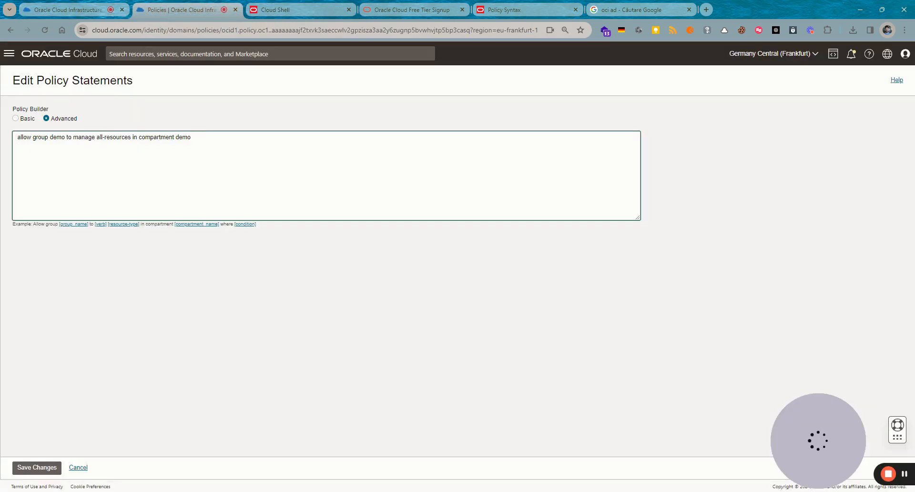
{"action": "type", "text": "allow group <GROUP-NAME> to use cloud-shell in tenancy"}
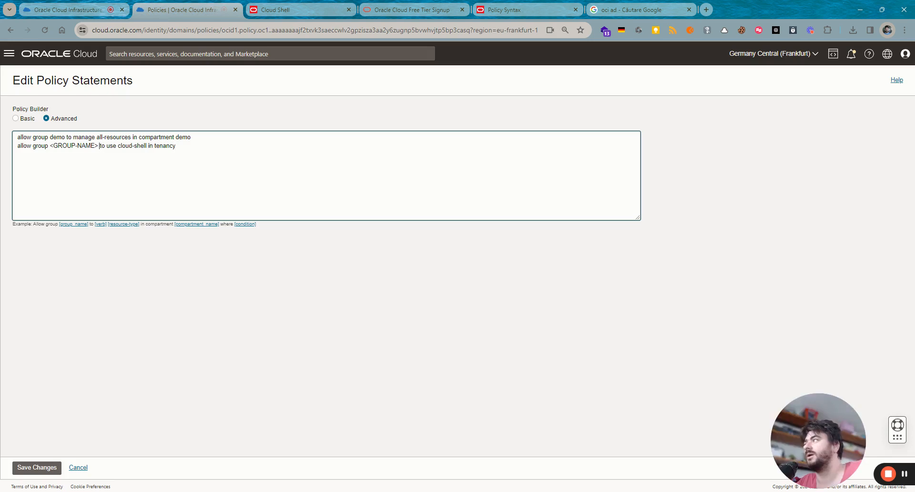
{"action": "left_click_drag", "start_coordinate": [99, 145], "coordinate": [53, 145]}
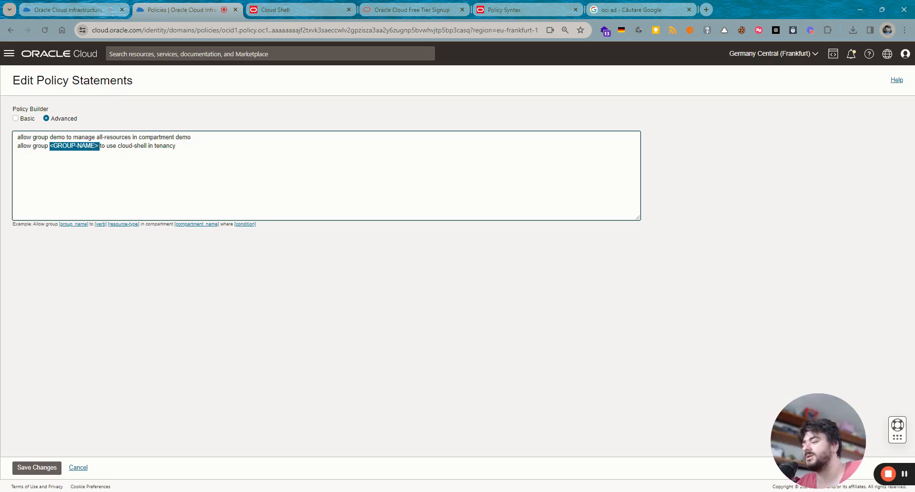
{"action": "type", "text": "demo"}
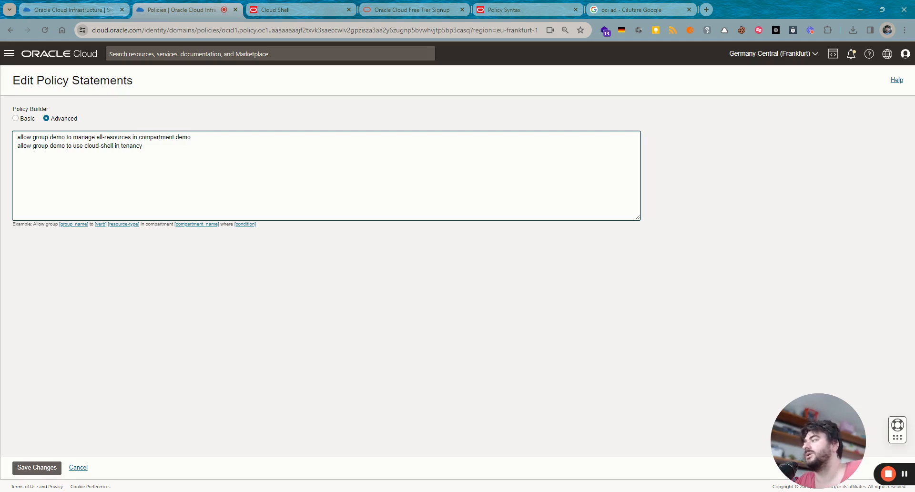
{"action": "left_click", "coordinate": [37, 466]}
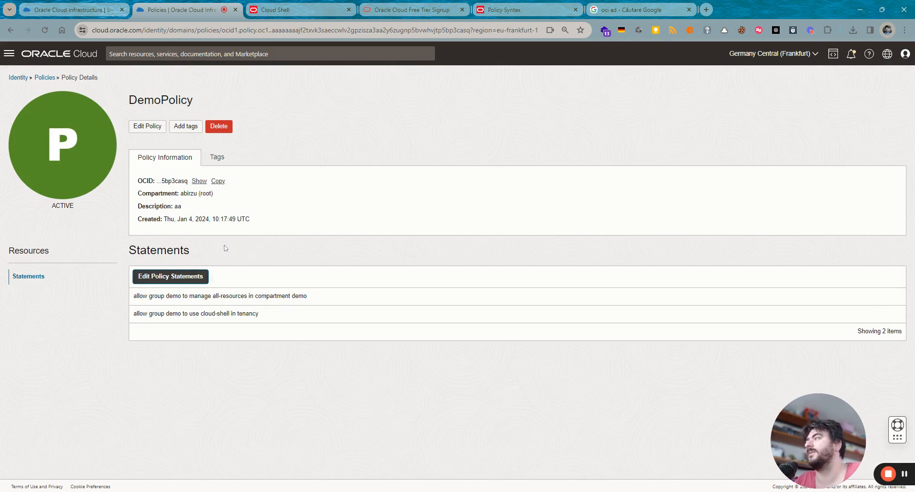
- Sign out of the console immediately from the Profile menu
{"action": "left_click", "coordinate": [906, 53]}
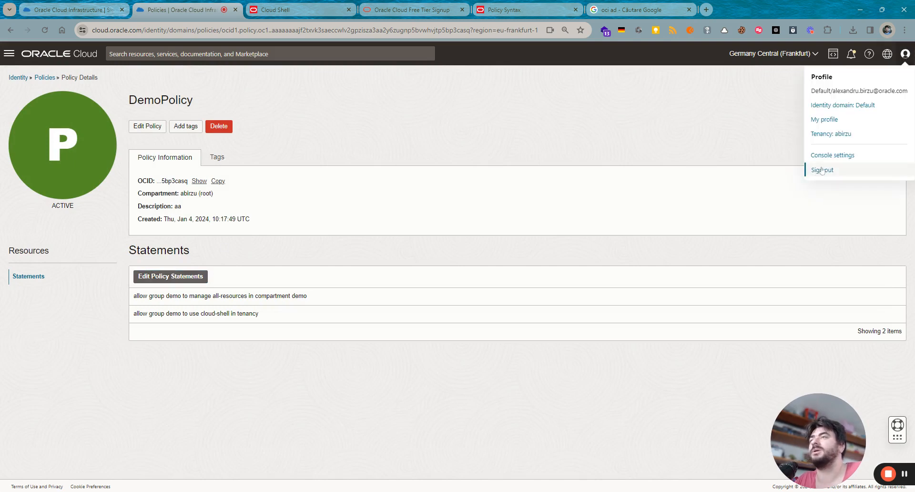
{"action": "left_click", "coordinate": [821, 170]}
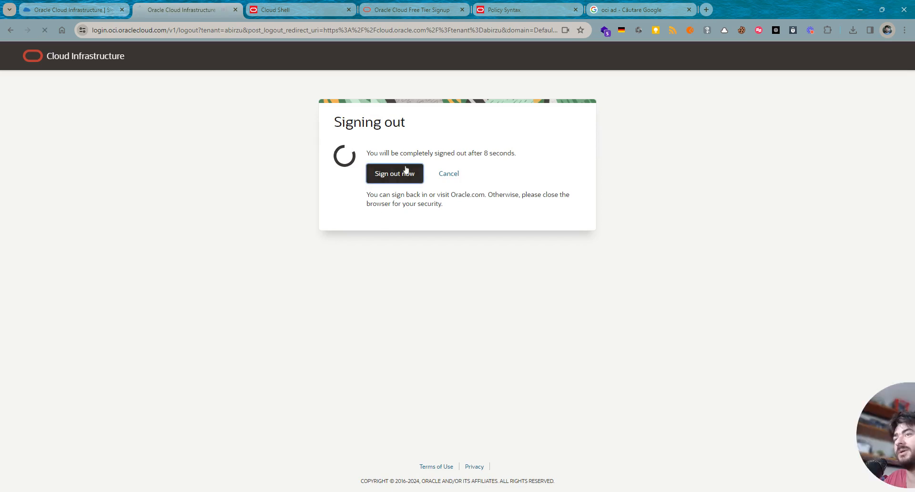
{"action": "left_click", "coordinate": [391, 172]}
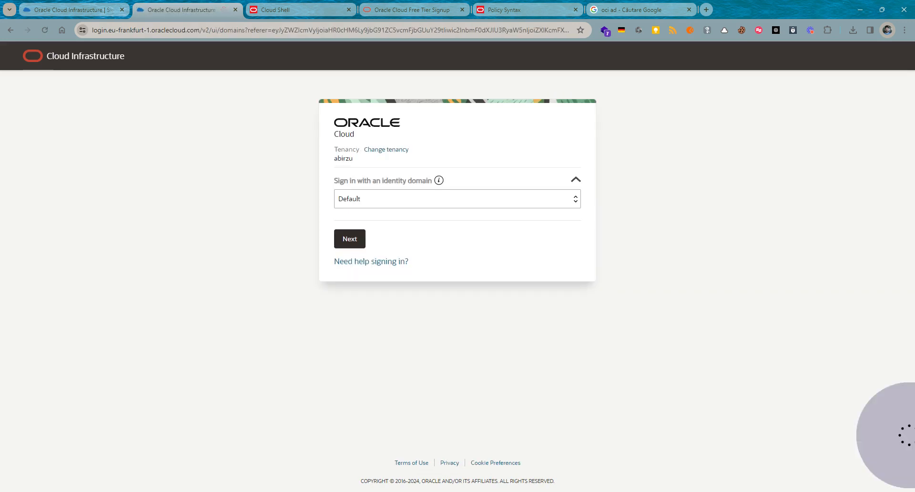
- Sign back in through the Default domain with the demo user's username and password
{"action": "left_click", "coordinate": [352, 235]}
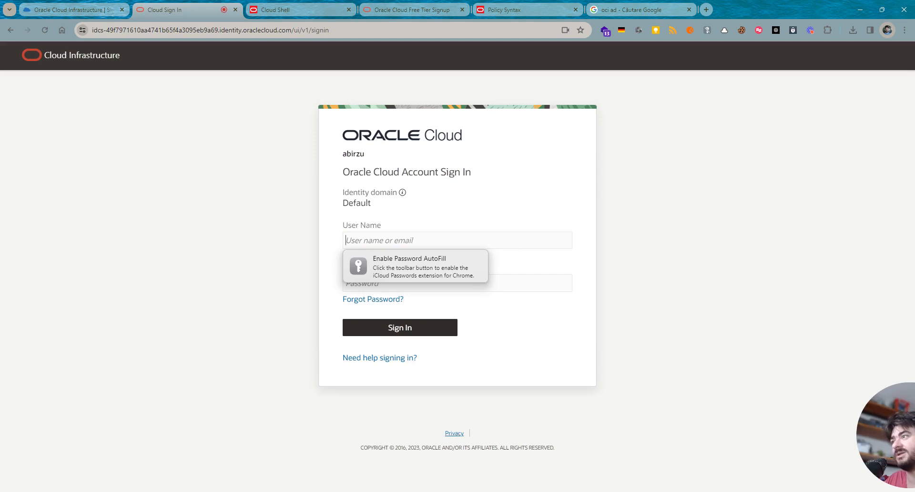
{"action": "type", "text": "demo"}
{"action": "key", "text": "Tab"}
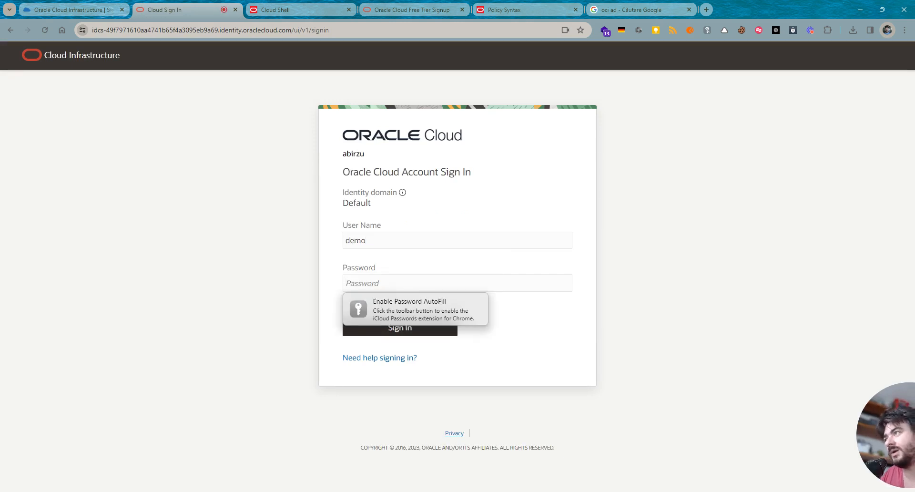
{"action": "type", "text": "•••"}
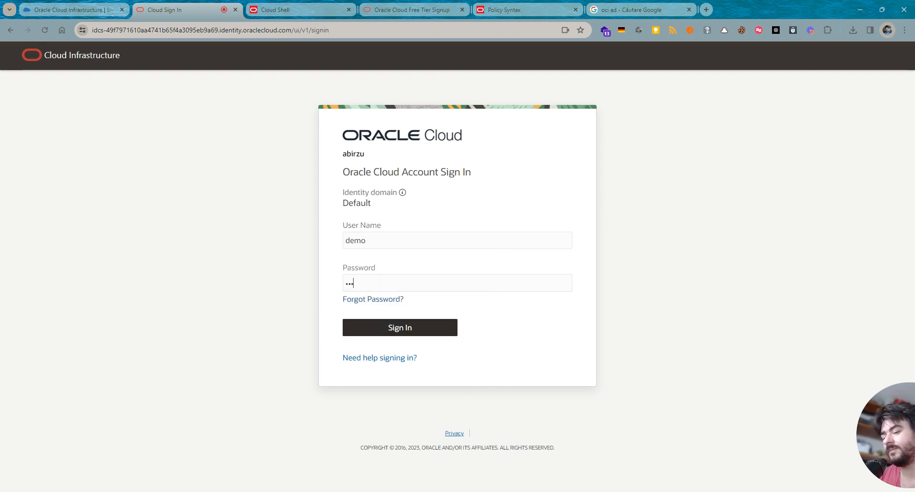
{"action": "type", "text": "•••••••••"}
{"action": "key", "text": "Return"}
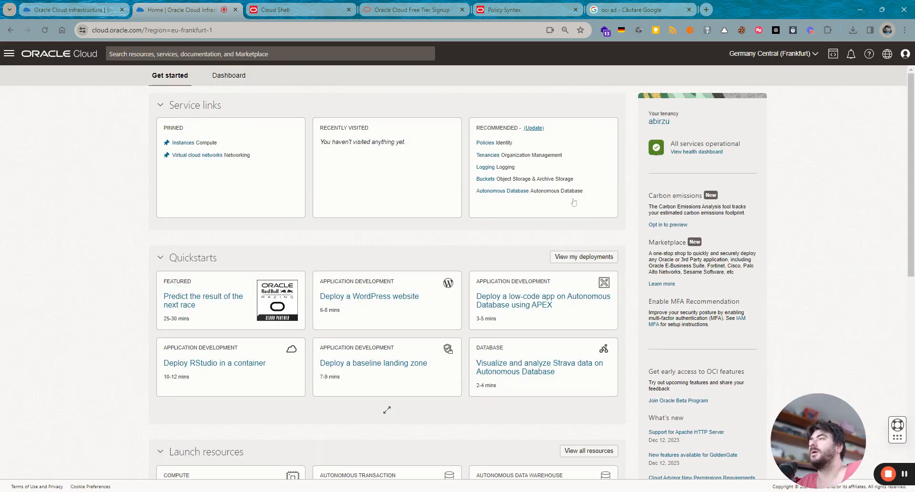
- Launch Cloud Shell from Developer tools
{"action": "left_click", "coordinate": [837, 56]}
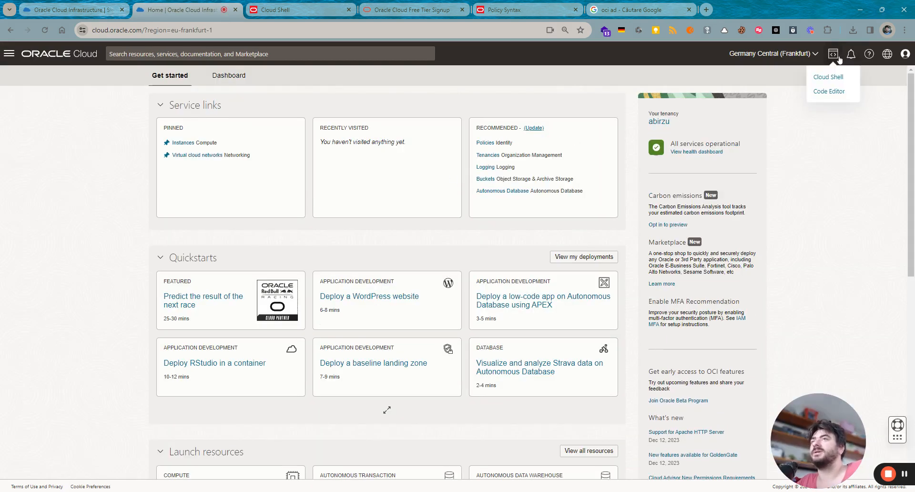
{"action": "left_click", "coordinate": [863, 153]}
{"action": "left_click", "coordinate": [838, 58]}
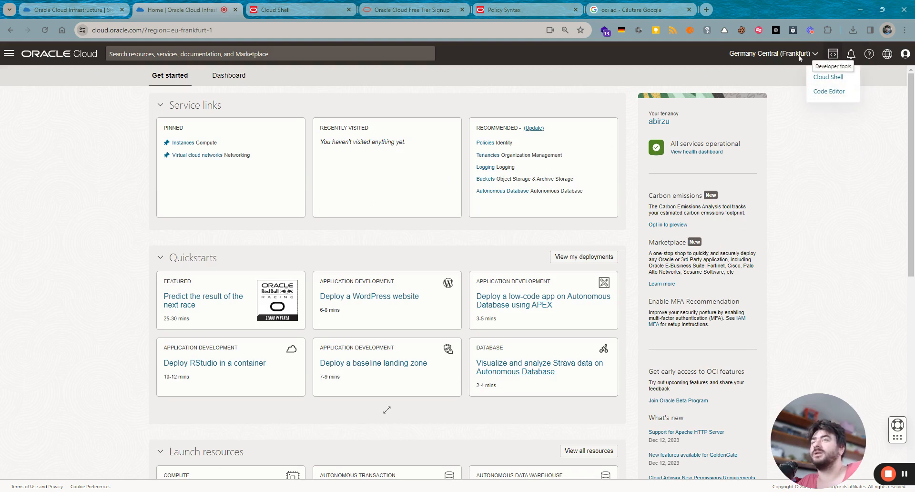
{"action": "left_click", "coordinate": [829, 77]}
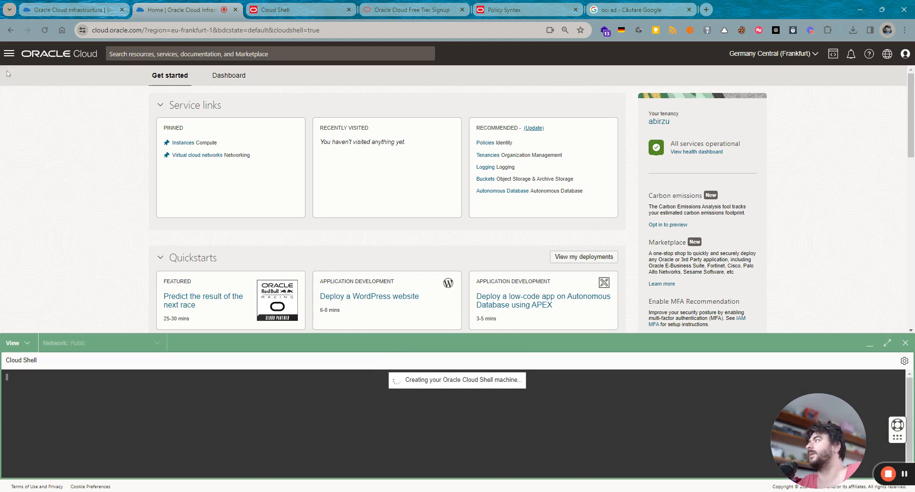
- Open DemoVM1 from the Compute Instances list in the demo compartment
{"action": "left_click", "coordinate": [9, 53]}
{"action": "left_click", "coordinate": [25, 120]}
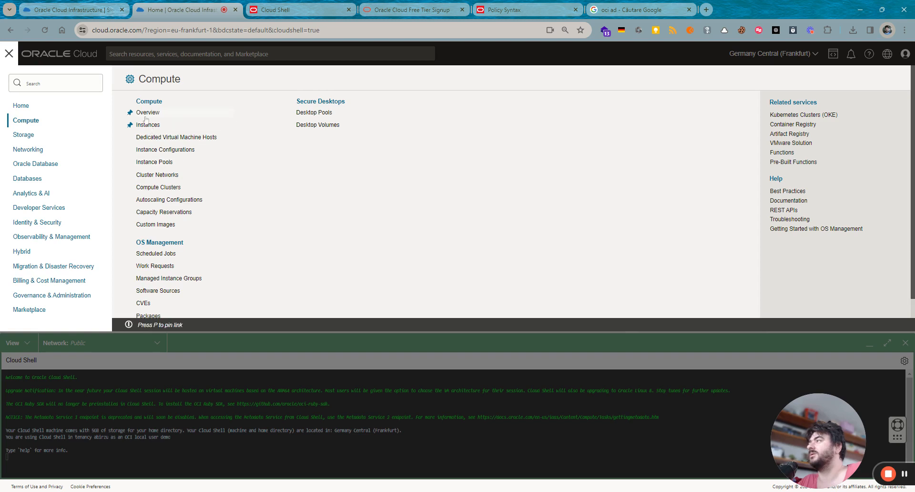
{"action": "left_click", "coordinate": [146, 127]}
{"action": "left_click", "coordinate": [9, 53]}
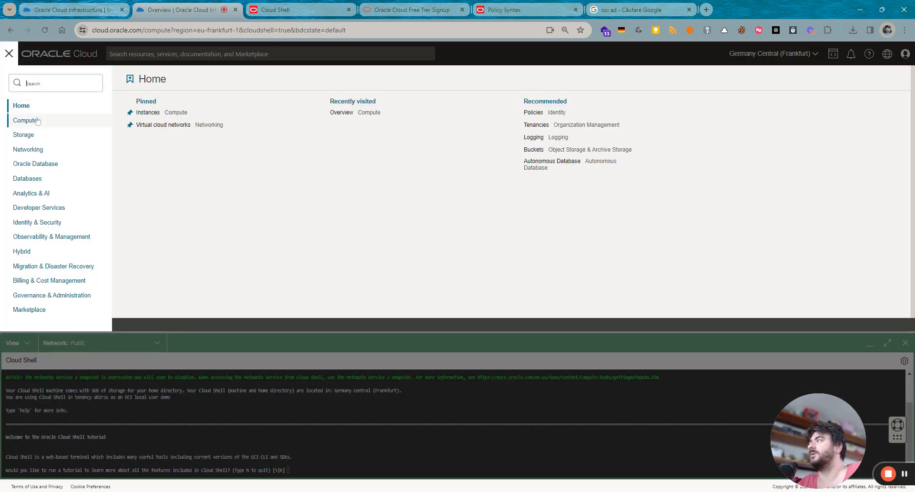
{"action": "left_click", "coordinate": [23, 120]}
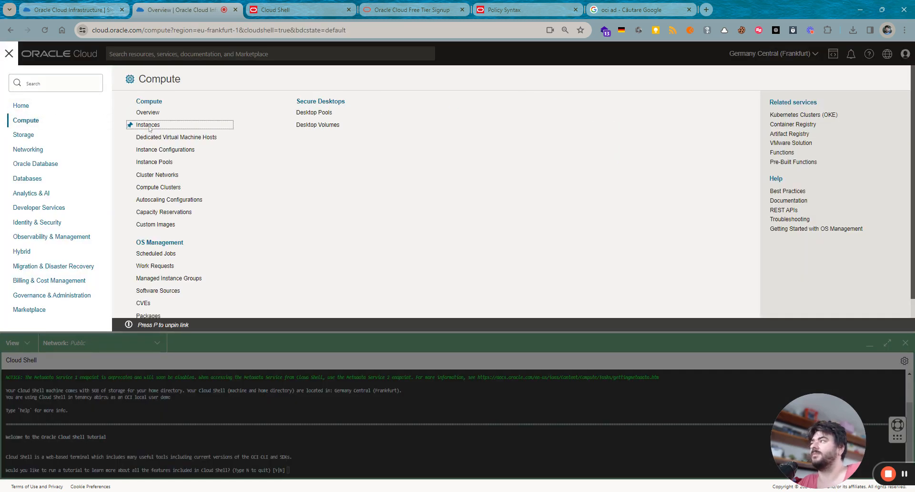
{"action": "left_click", "coordinate": [148, 126]}
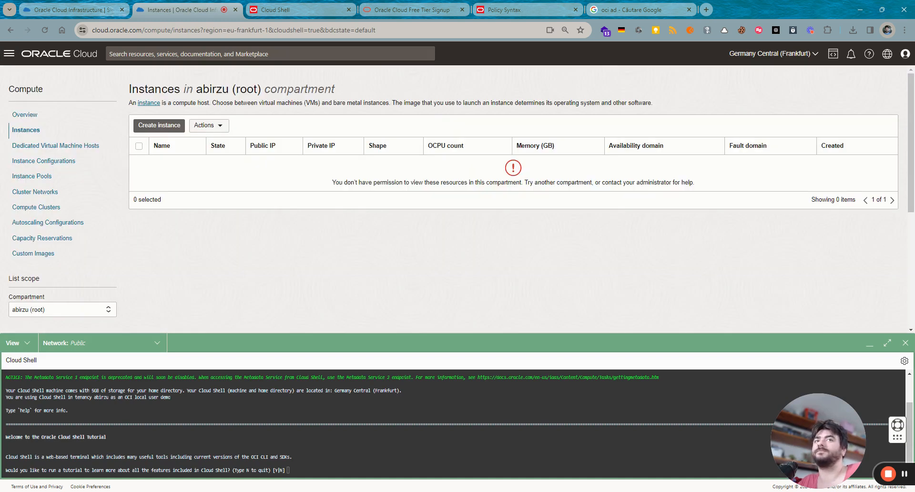
{"action": "left_click", "coordinate": [41, 310]}
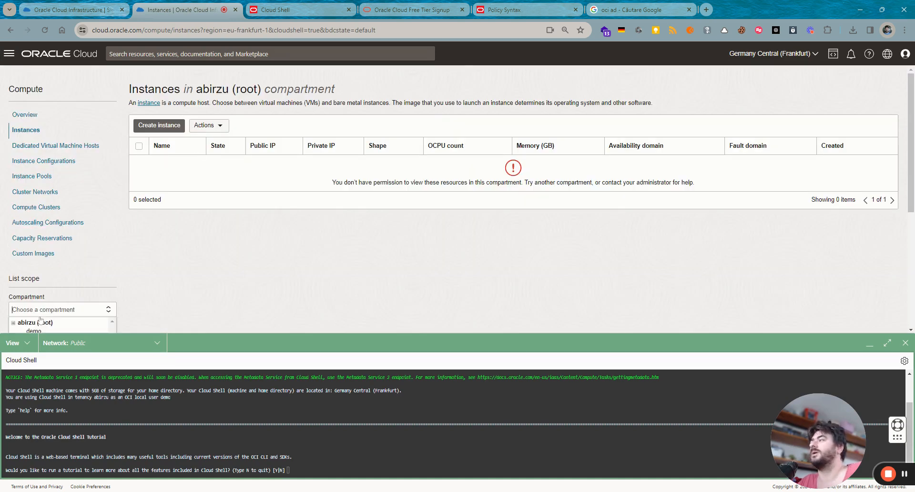
{"action": "left_click", "coordinate": [40, 331]}
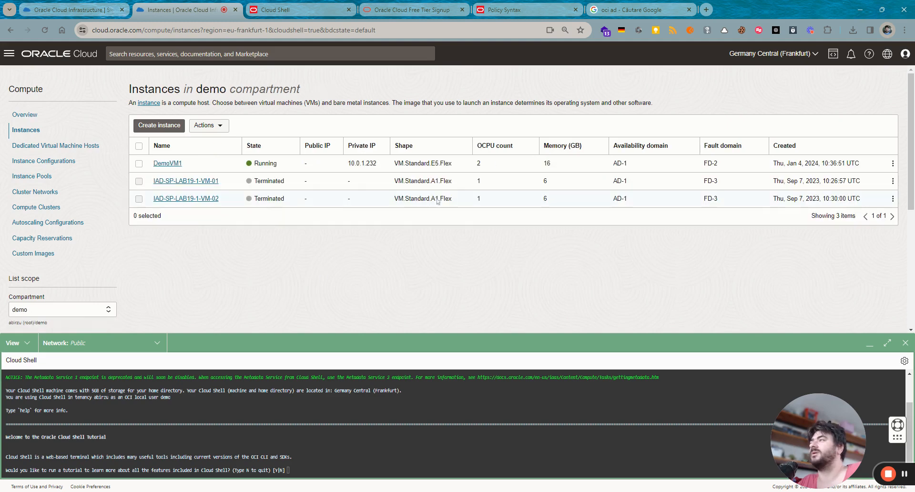
{"action": "left_click", "coordinate": [167, 163]}
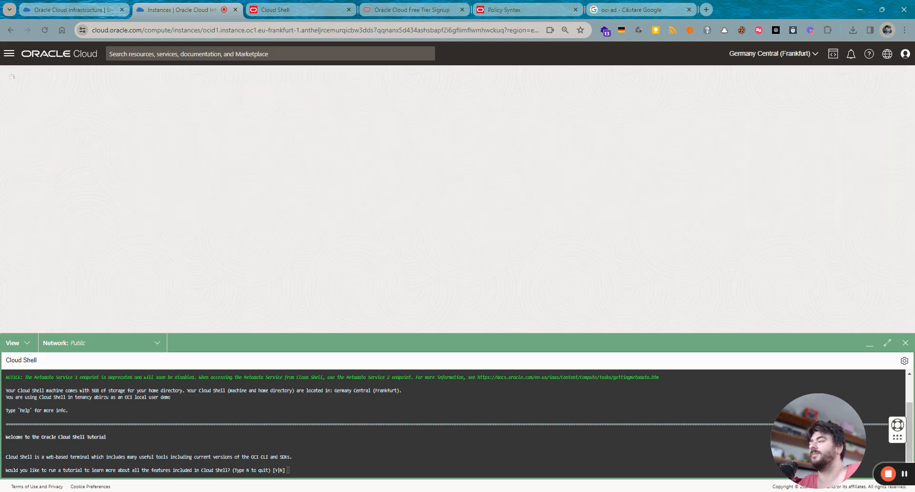
- Decline the Cloud Shell tutorial by answering n
{"action": "type", "text": "n"}
{"action": "key", "text": "Return"}
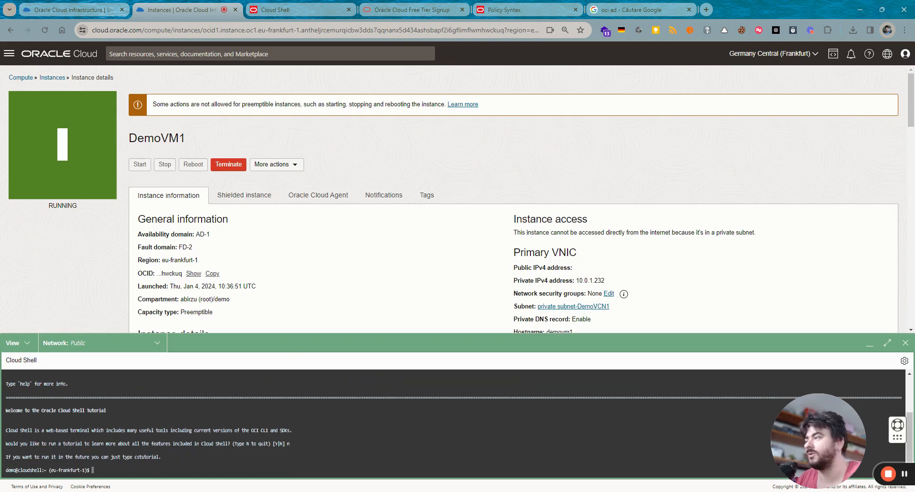
{"action": "scroll", "coordinate": [333, 242], "scroll_direction": "down", "scroll_amount": 8}
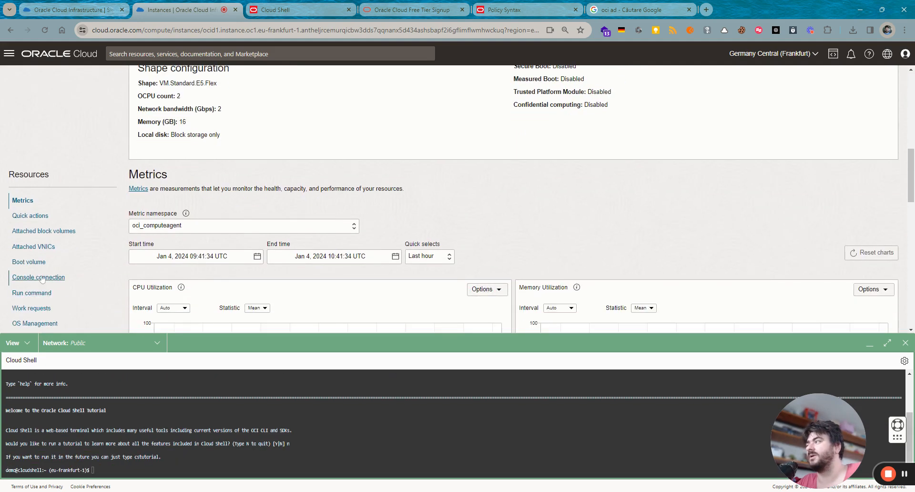
- Attempt a Cloud Shell console connection to DemoVM1 and dismiss the Unable to launch message
{"action": "left_click", "coordinate": [40, 278]}
{"action": "left_click", "coordinate": [177, 241]}
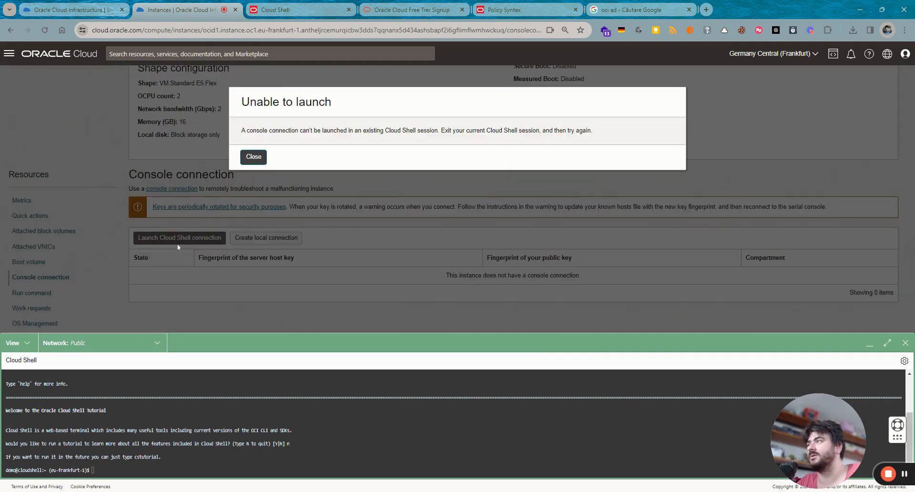
{"action": "left_click", "coordinate": [253, 155]}
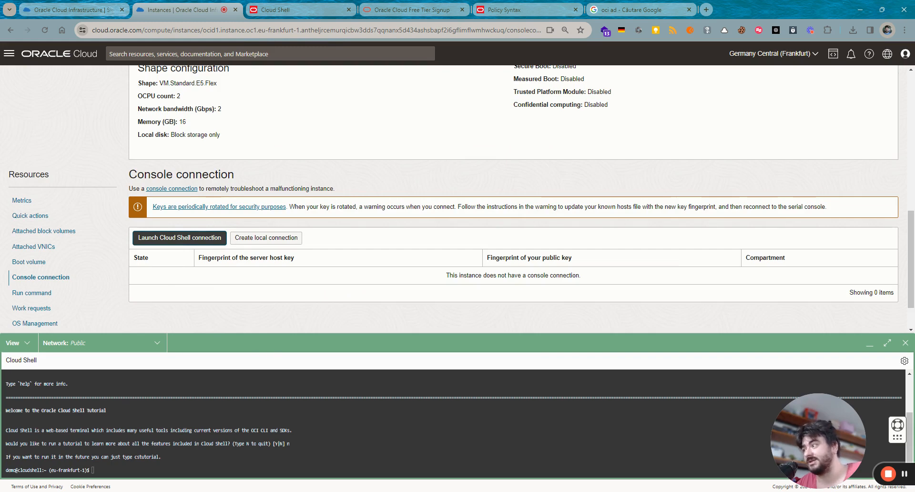
{"action": "left_click", "coordinate": [297, 374]}
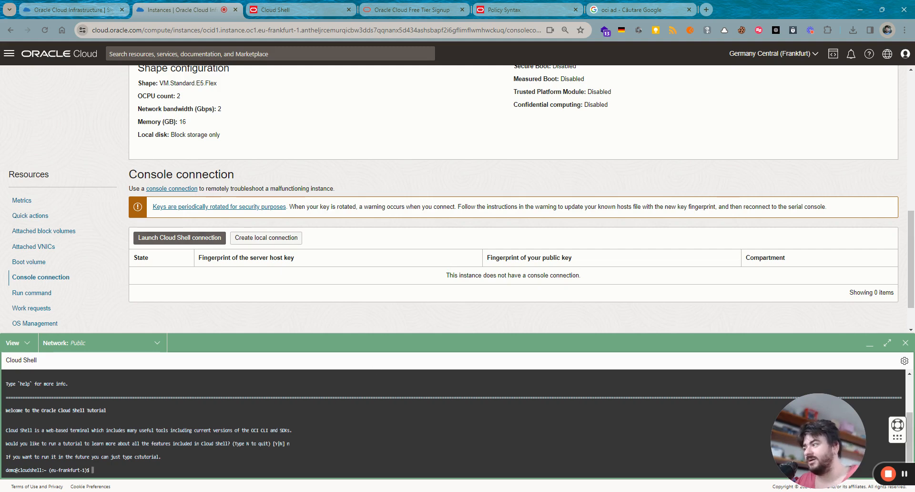
{"action": "scroll", "coordinate": [265, 229], "scroll_direction": "up", "scroll_amount": 10}
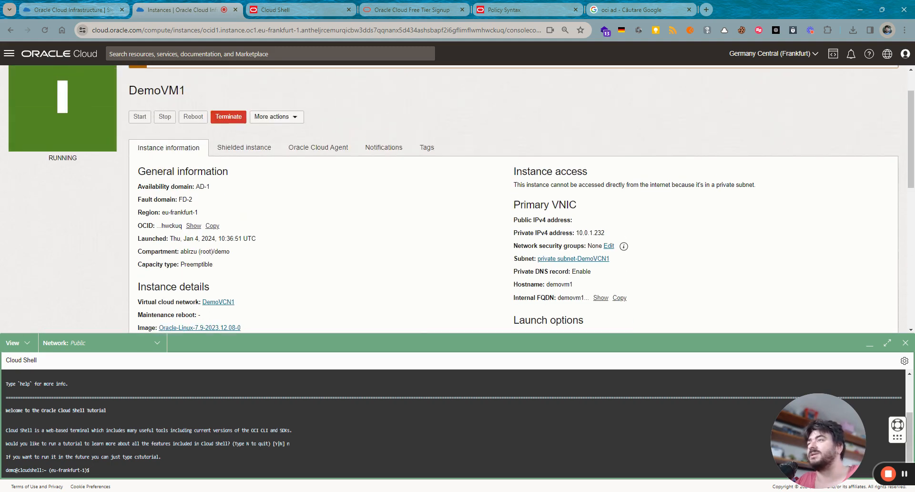
- Note private IP 10.0.1.232, then review the empty private network definition list, keeping Public default
{"action": "left_click_drag", "start_coordinate": [605, 233], "coordinate": [578, 240]}
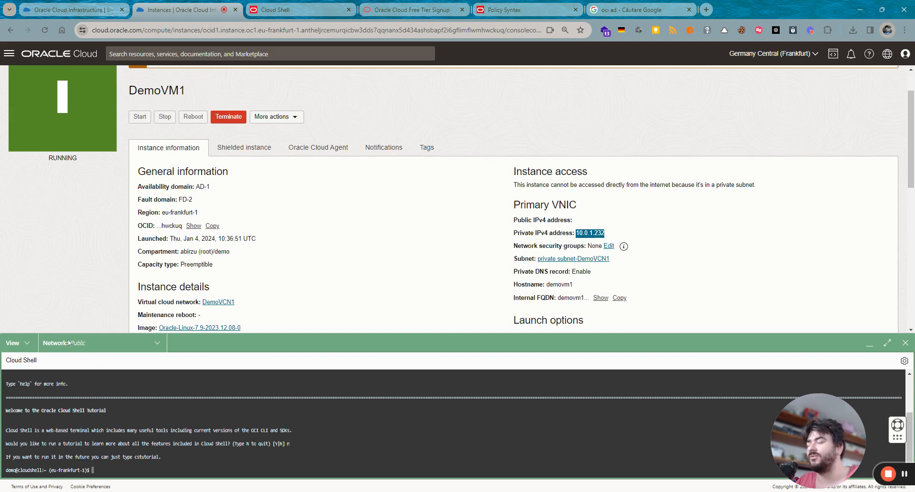
{"action": "left_click", "coordinate": [156, 344]}
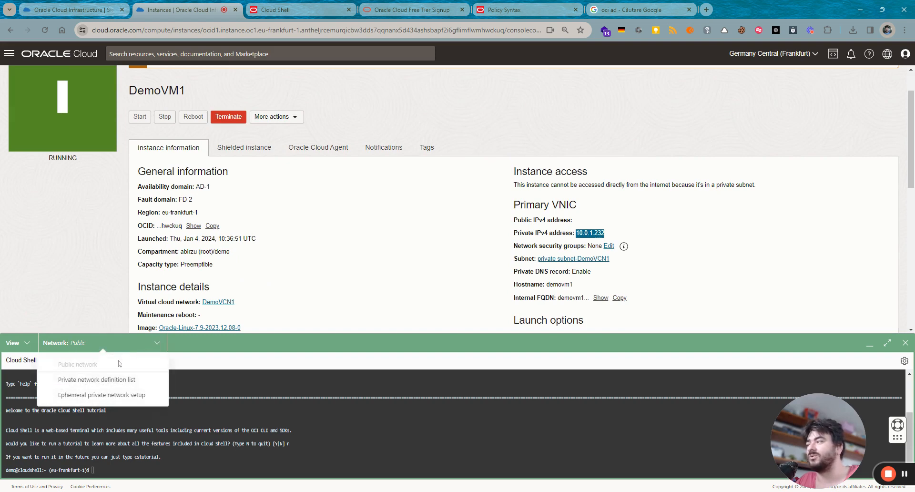
{"action": "left_click", "coordinate": [70, 381]}
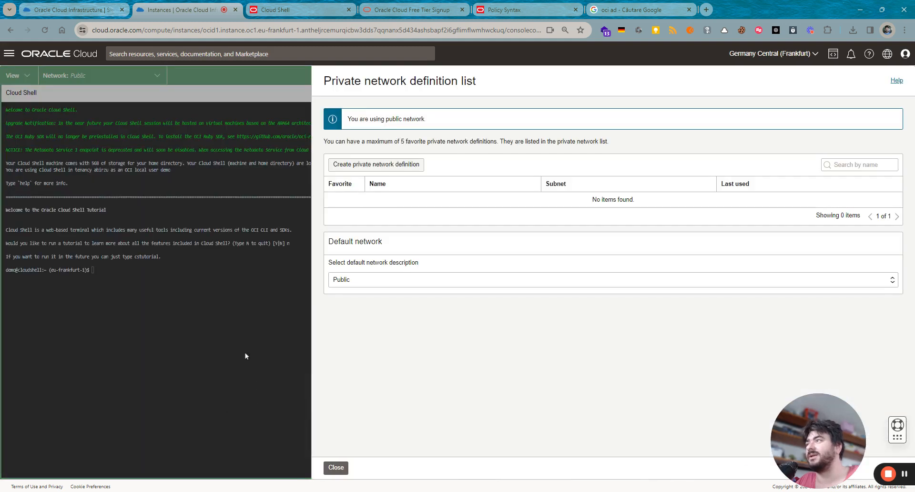
{"action": "left_click", "coordinate": [360, 167]}
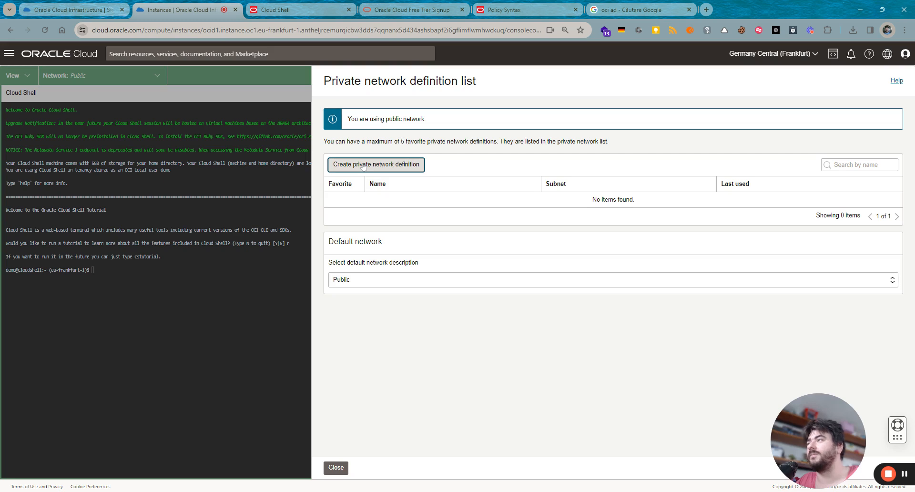
{"action": "left_click", "coordinate": [344, 282]}
{"action": "left_click", "coordinate": [356, 302]}
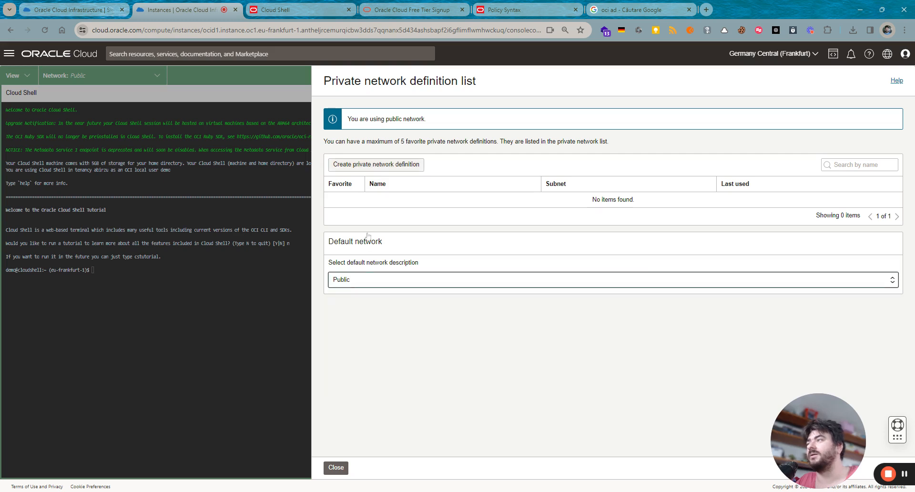
{"action": "left_click", "coordinate": [363, 165]}
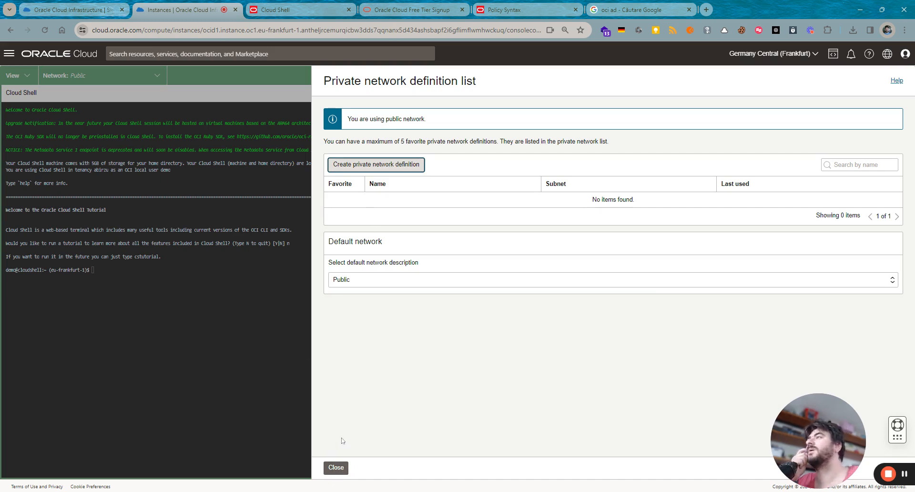
{"action": "left_click", "coordinate": [336, 467]}
{"action": "left_click", "coordinate": [158, 81]}
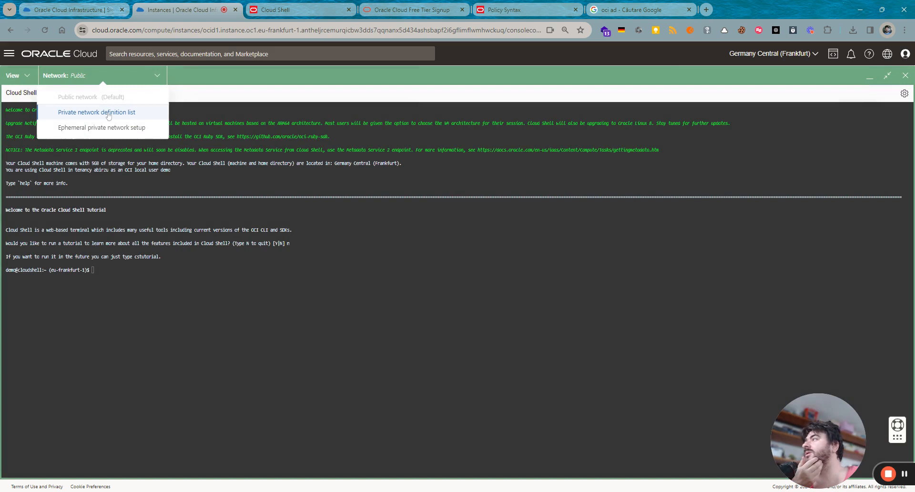
- Dismiss the unexpected-problem error banner and the Cloud Shell options menu
{"action": "left_click_drag", "start_coordinate": [108, 114], "coordinate": [105, 130]}
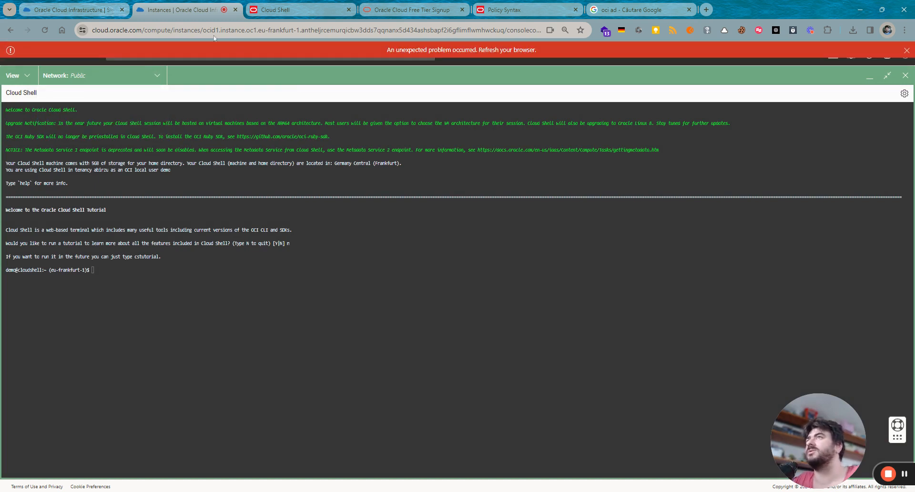
{"action": "left_click", "coordinate": [906, 50]}
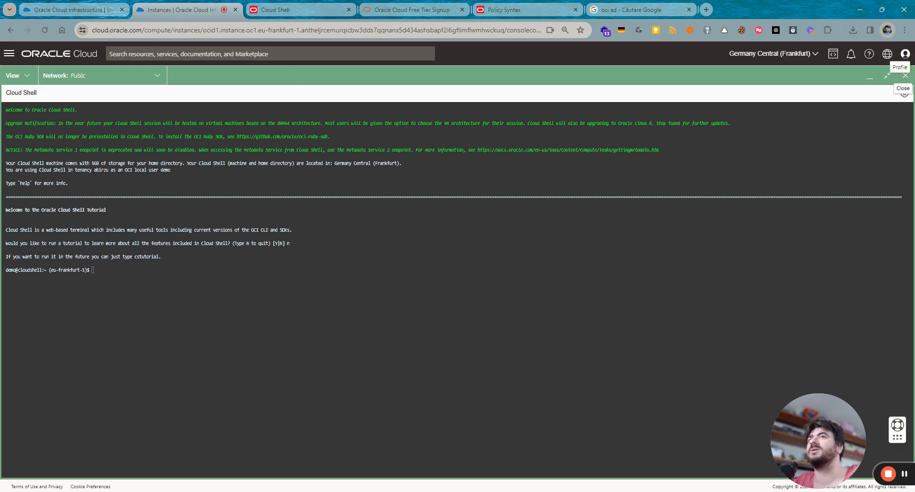
{"action": "left_click", "coordinate": [903, 94]}
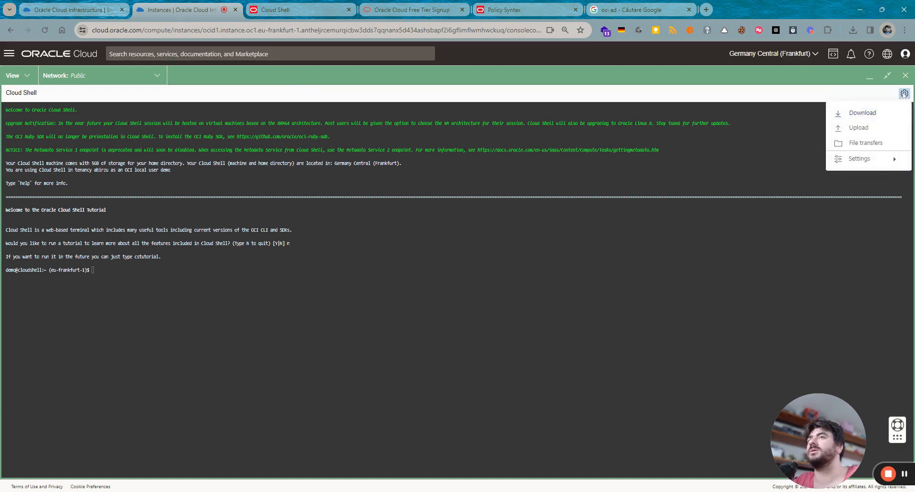
{"action": "key", "text": "Escape"}
{"action": "left_click", "coordinate": [153, 75]}
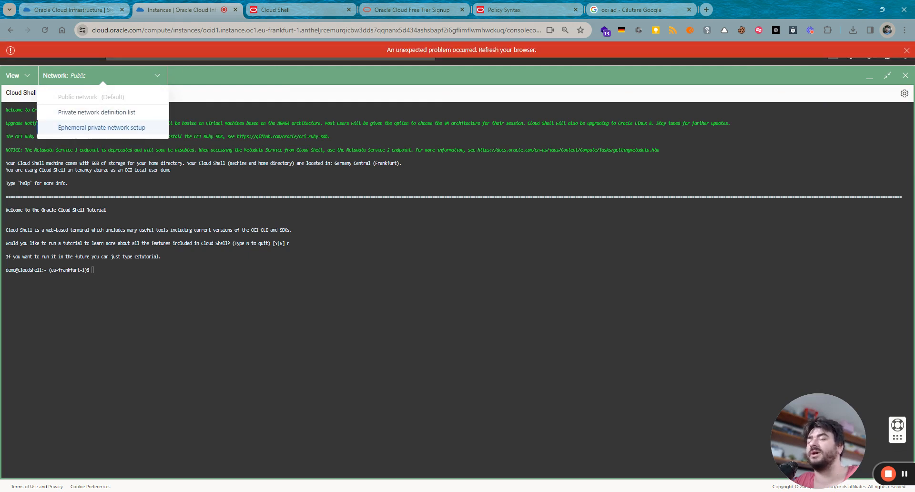
{"action": "left_click", "coordinate": [904, 474]}
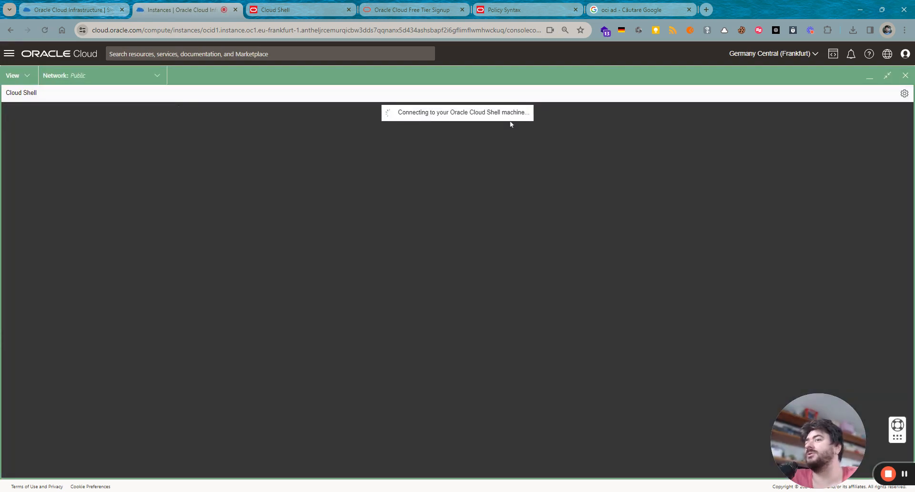
- Activate an ephemeral private network on DemoVCN1 with private subnet-DemoVCN1
{"action": "left_click", "coordinate": [155, 76]}
{"action": "left_click", "coordinate": [114, 125]}
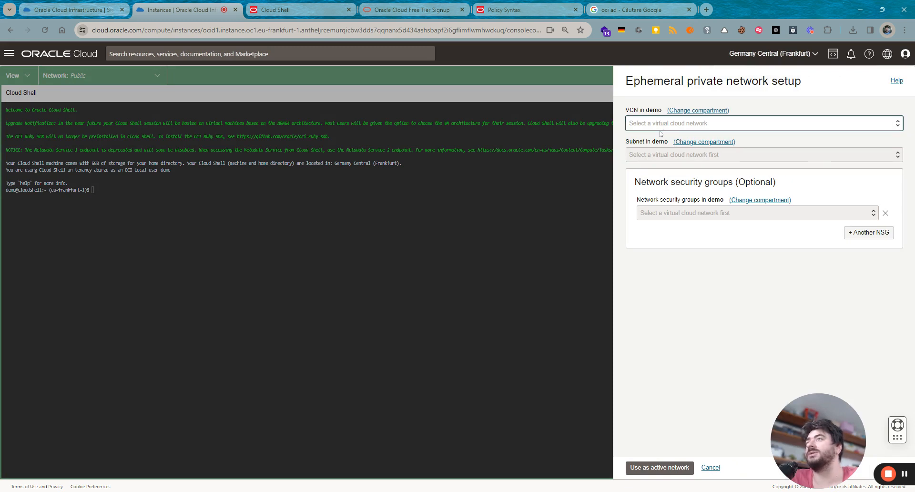
{"action": "left_click", "coordinate": [661, 134]}
{"action": "left_click", "coordinate": [650, 157]}
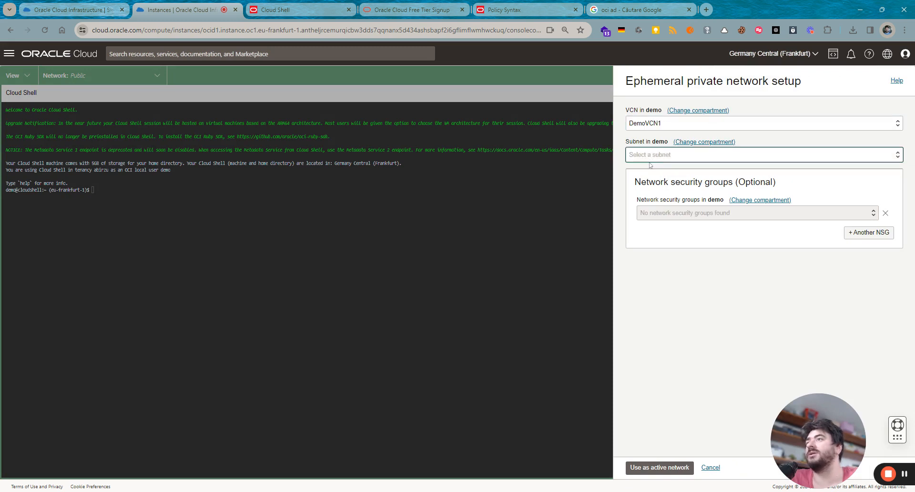
{"action": "left_click", "coordinate": [650, 165]}
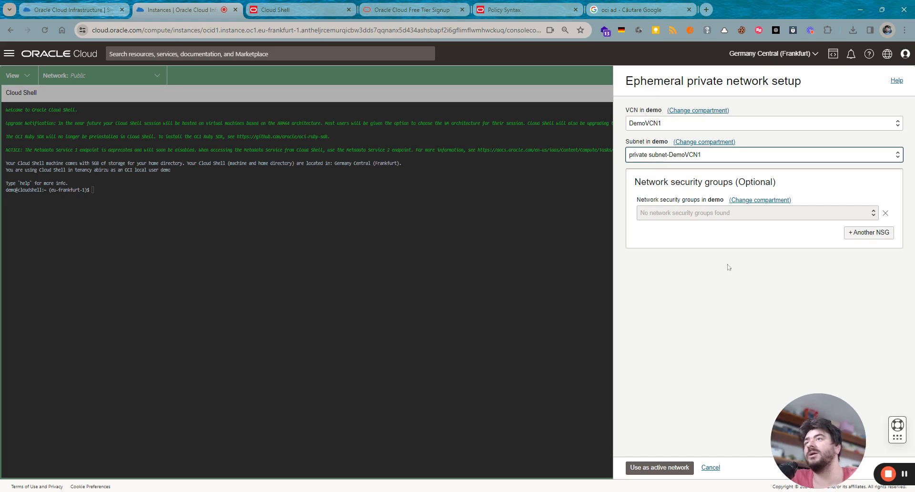
{"action": "left_click", "coordinate": [660, 467]}
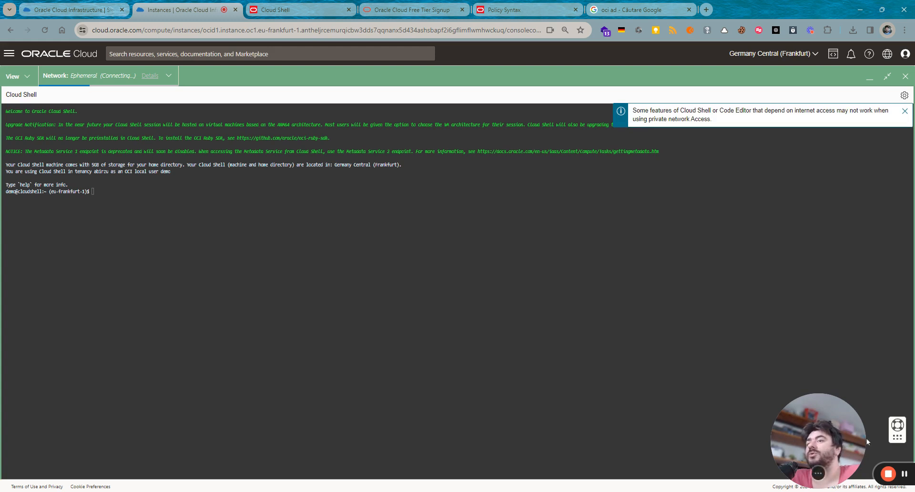
- Review the ephemeral network connection details, then close them
{"action": "left_click", "coordinate": [904, 473]}
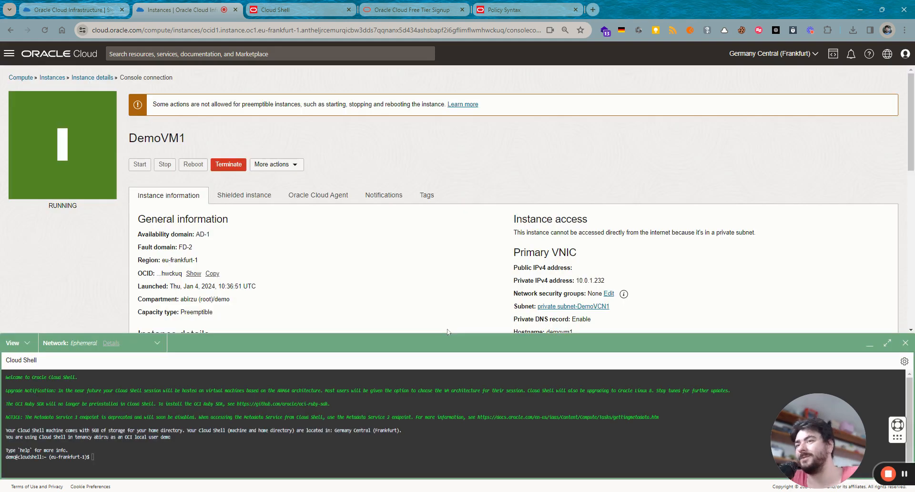
{"action": "left_click", "coordinate": [118, 346]}
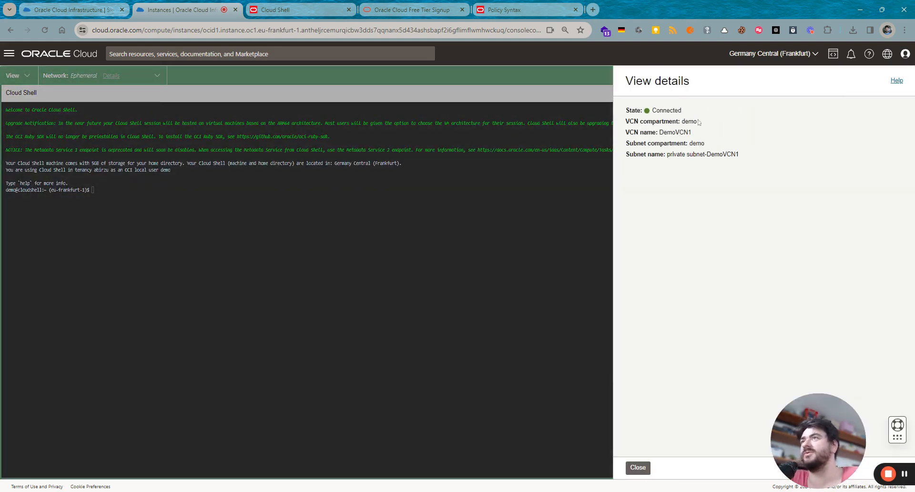
{"action": "left_click", "coordinate": [636, 467]}
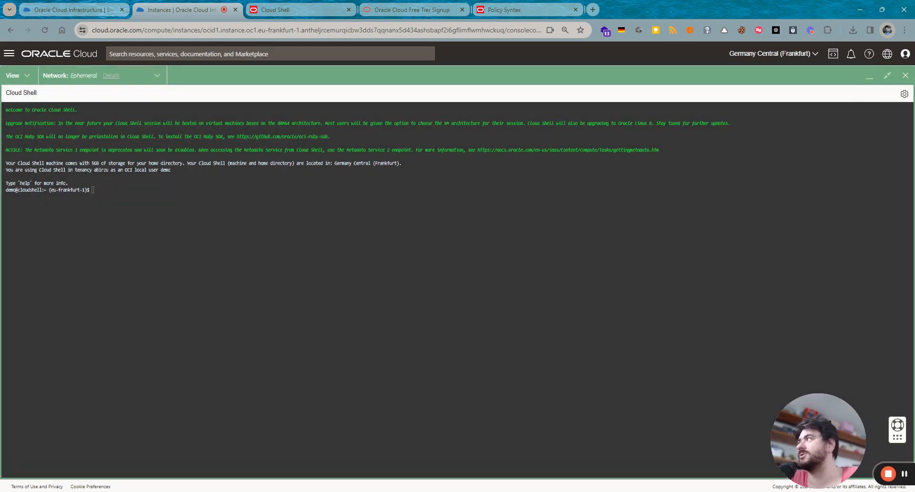
{"action": "left_click", "coordinate": [903, 95]}
{"action": "left_click", "coordinate": [846, 129]}
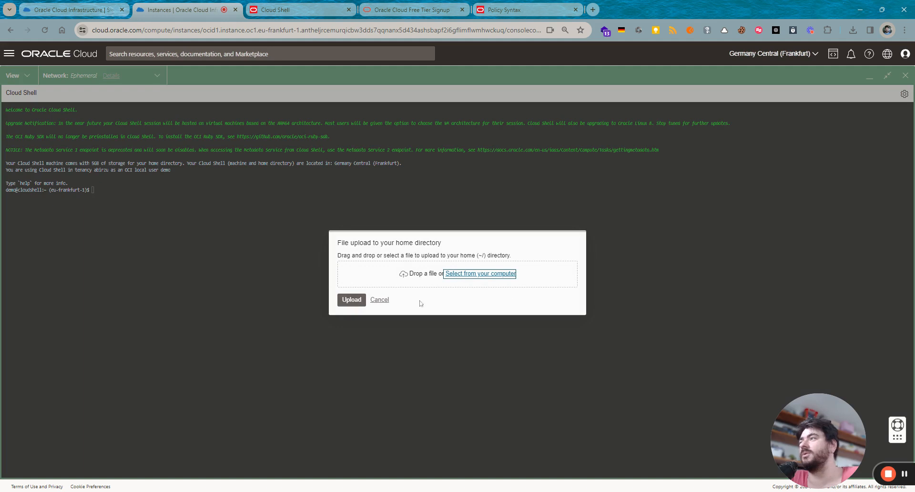
{"action": "left_click", "coordinate": [464, 276]}
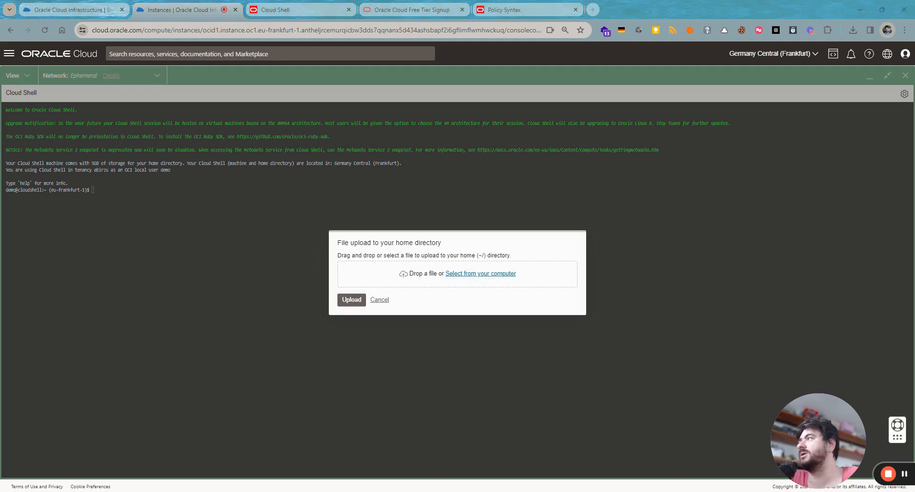
{"action": "double_click", "coordinate": [181, 86]}
{"action": "left_click", "coordinate": [352, 306]}
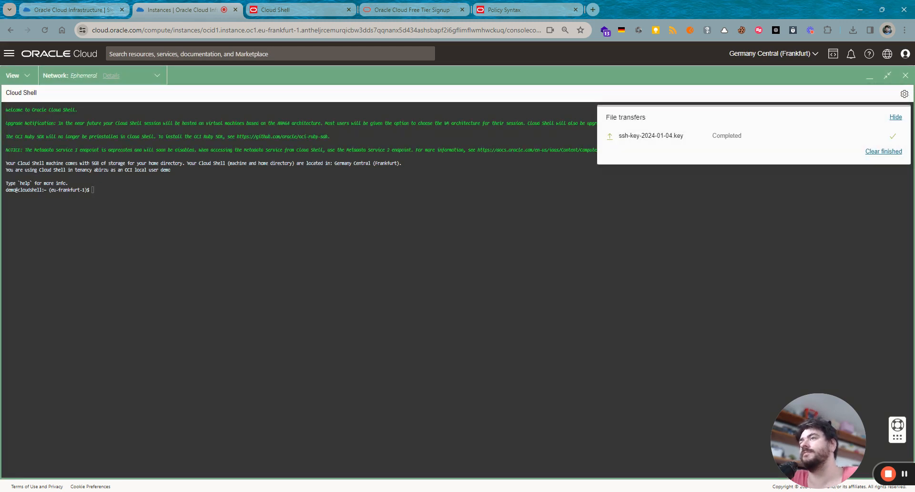
{"action": "type", "text": "ssh "}
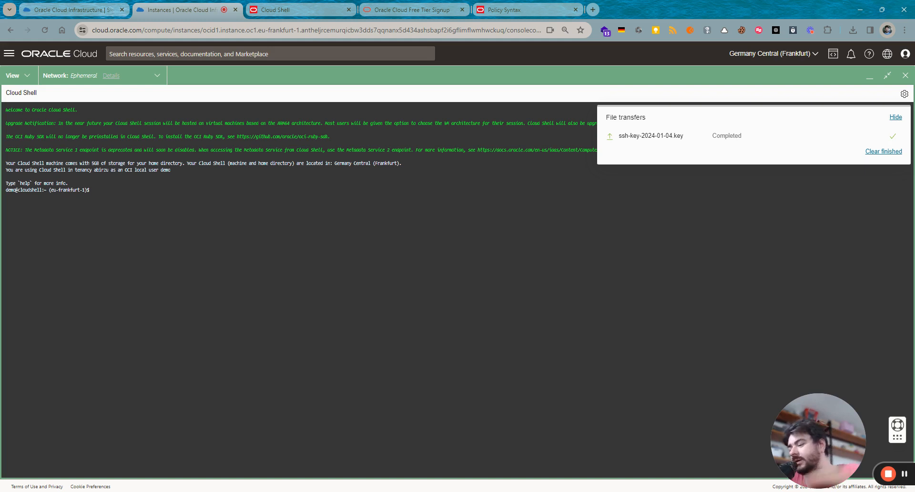
{"action": "type", "text": "-i"}
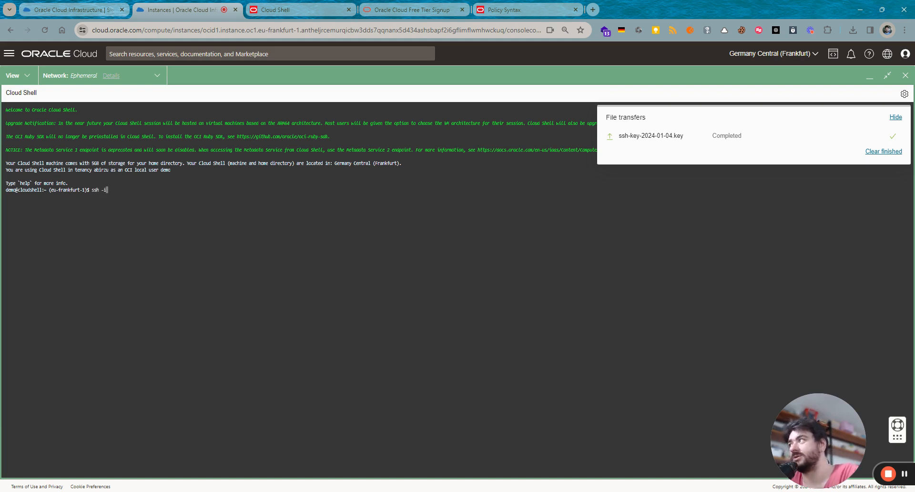
{"action": "type", "text": " ssh"}
{"action": "key", "text": "Tab"}
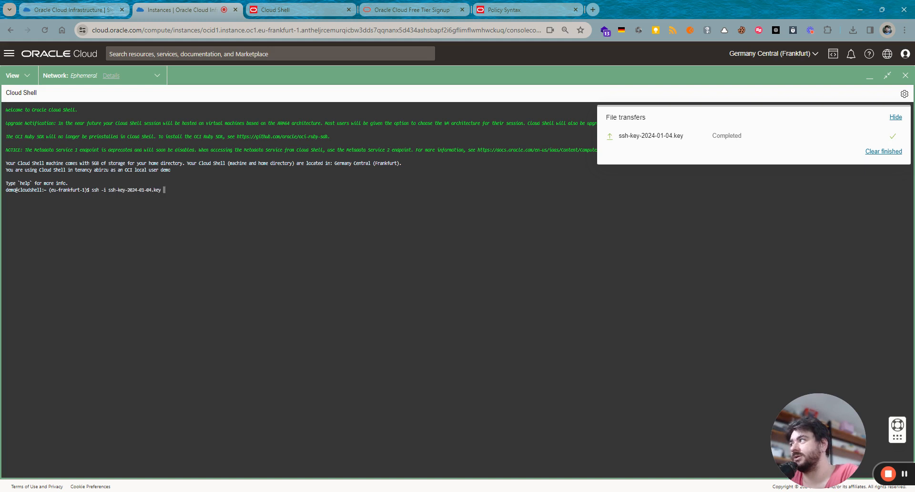
{"action": "type", "text": "opc@"}
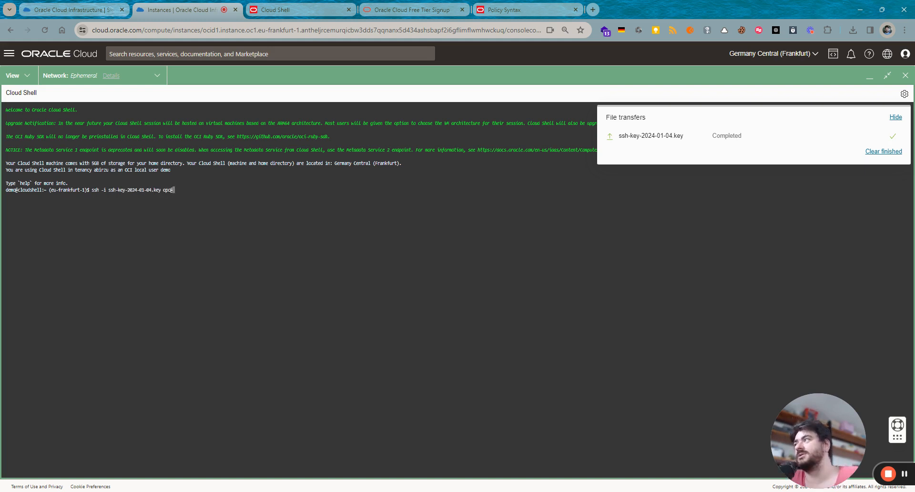
{"action": "left_click", "coordinate": [874, 77]}
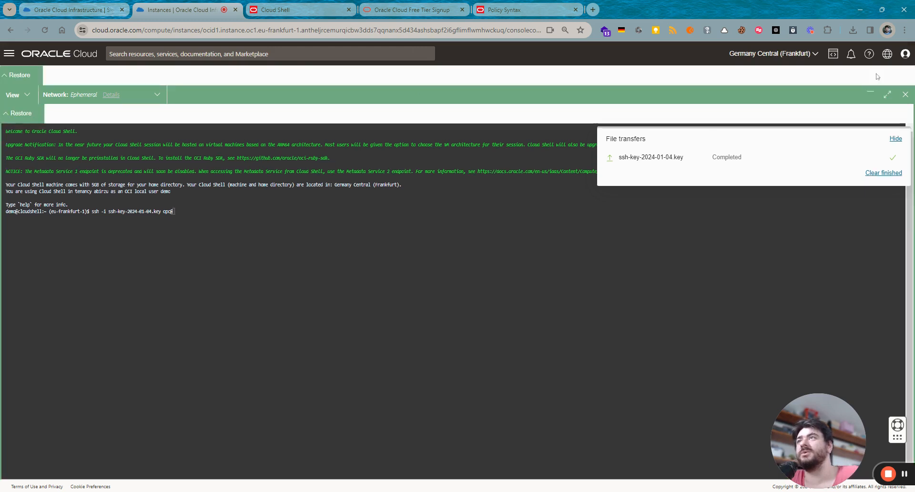
{"action": "double_click", "coordinate": [590, 281]}
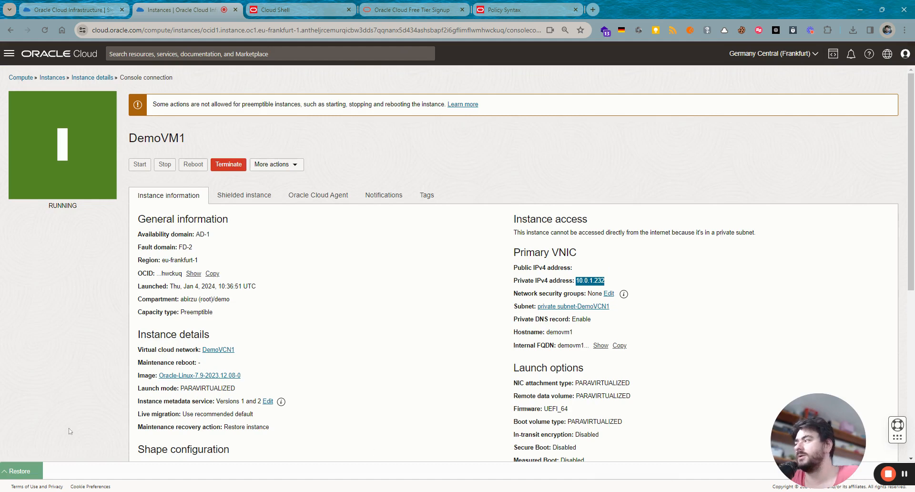
{"action": "left_click", "coordinate": [40, 470]}
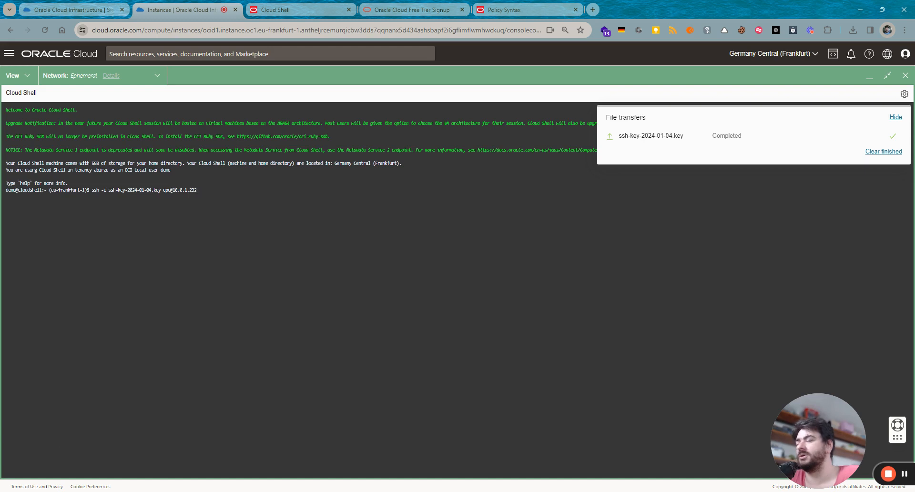
{"action": "key", "text": "Return"}
{"action": "type", "text": "yes"}
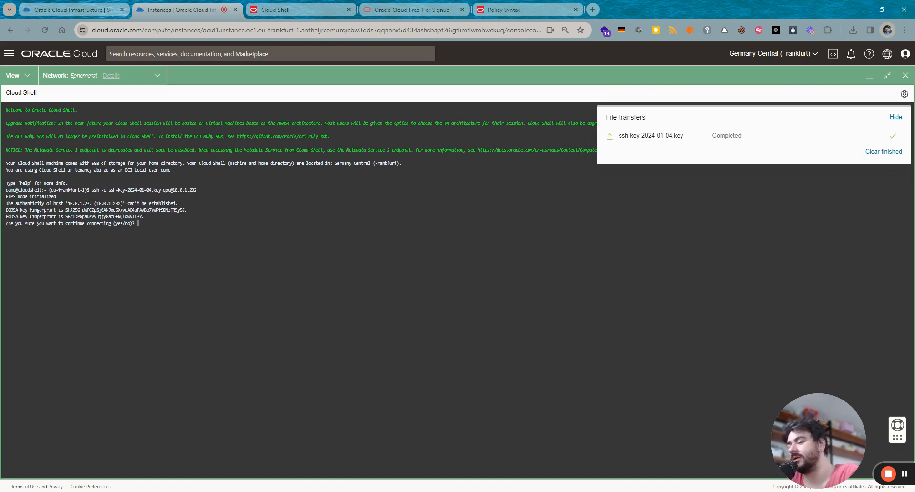
{"action": "key", "text": "Return"}
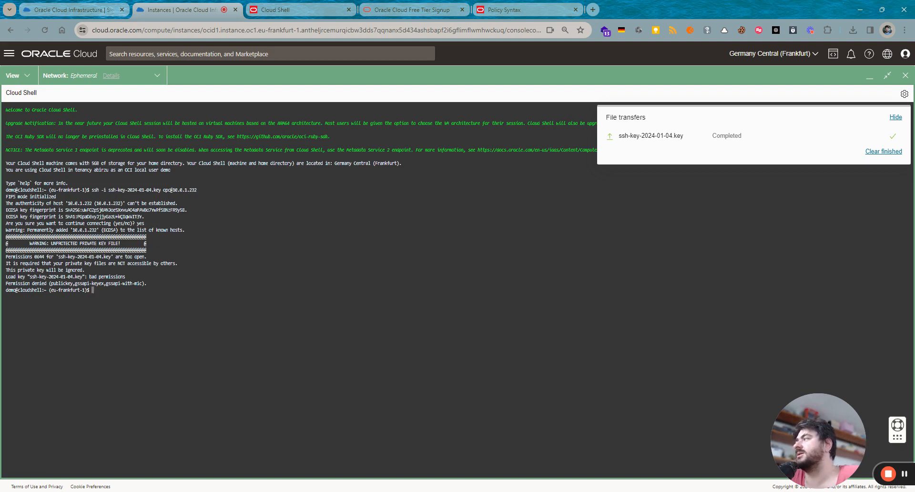
{"action": "triple_click", "coordinate": [76, 256]}
{"action": "key", "text": "ctrl+c"}
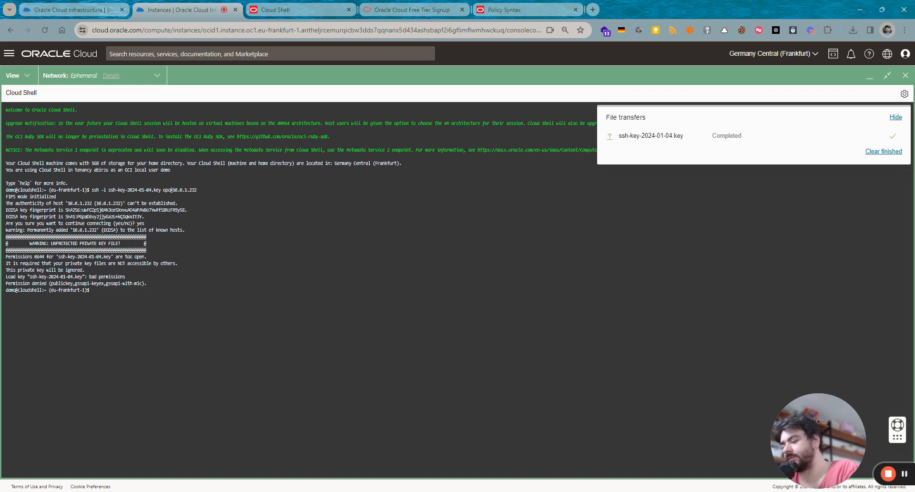
{"action": "type", "text": "chmod"}
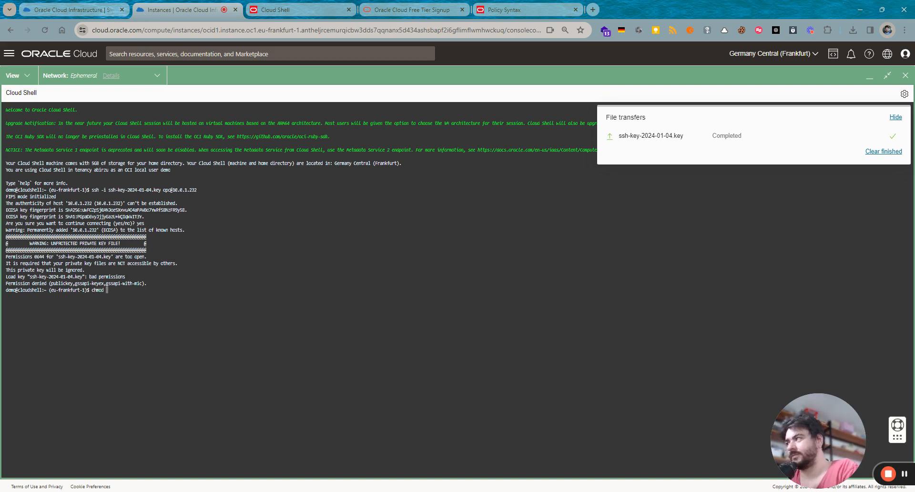
{"action": "type", "text": " 400 ssh-key-2024-01-04.key"}
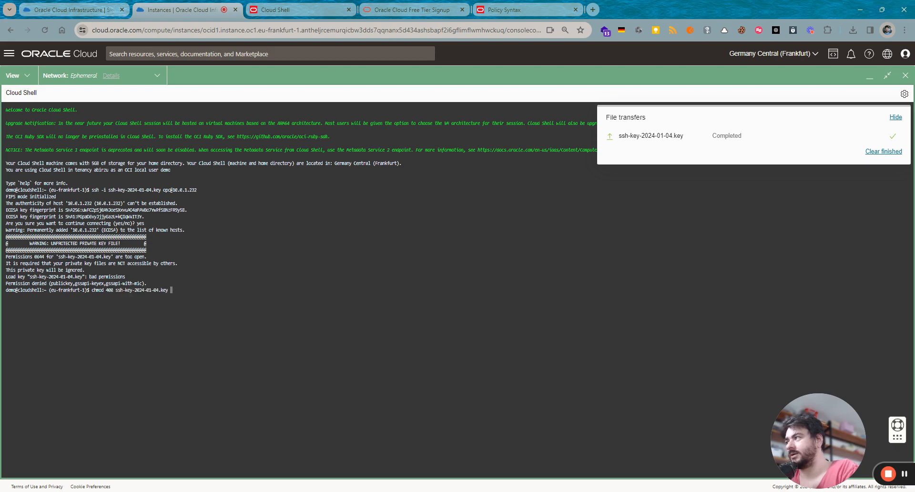
- Apply chmod 400 to ssh-key-2024-01-04.key and rerun the ssh login to DemoVM1
{"action": "key", "text": "Return"}
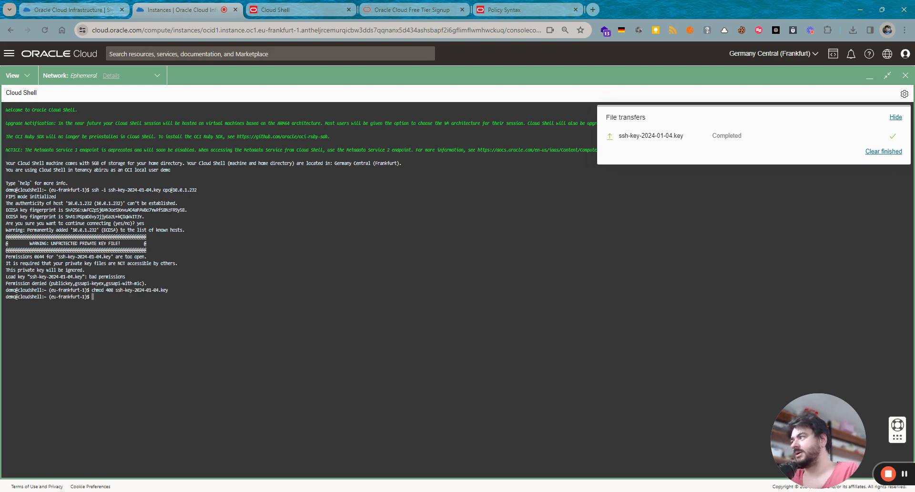
{"action": "key", "text": "Up"}
{"action": "key", "text": "Up"}
{"action": "key", "text": "Return"}
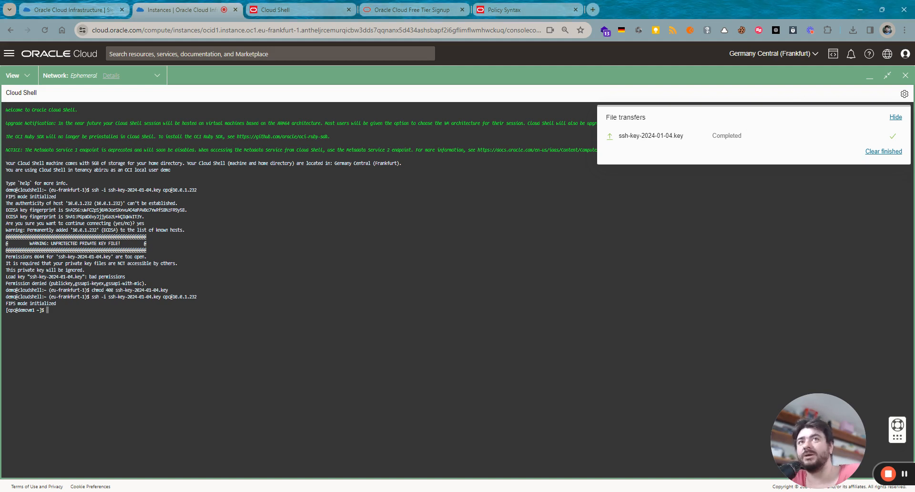
- Install Apache with 'sudo yum -y install httpd' after the non-root attempt fails
{"action": "type", "text": "yum "}
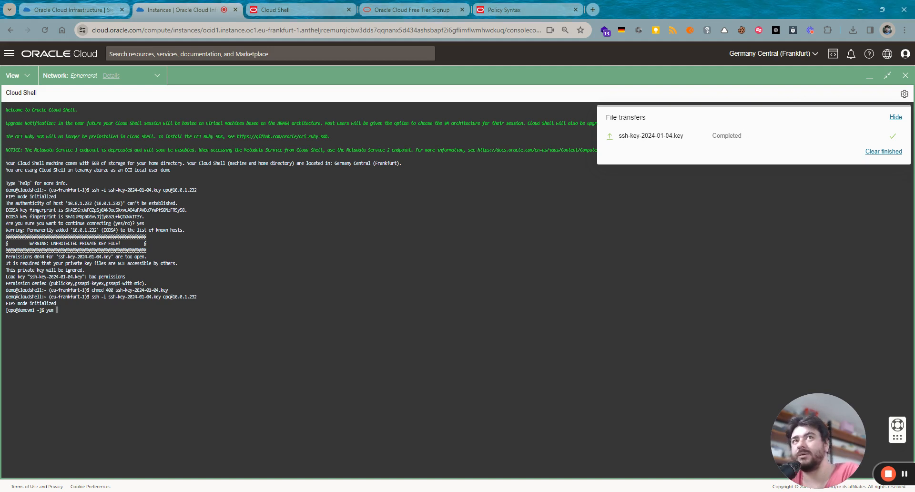
{"action": "type", "text": "-y "}
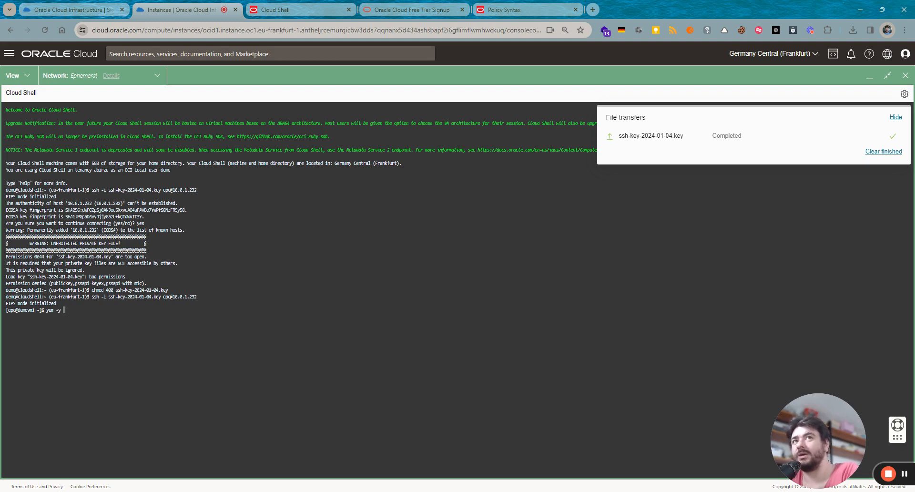
{"action": "type", "text": "install http"}
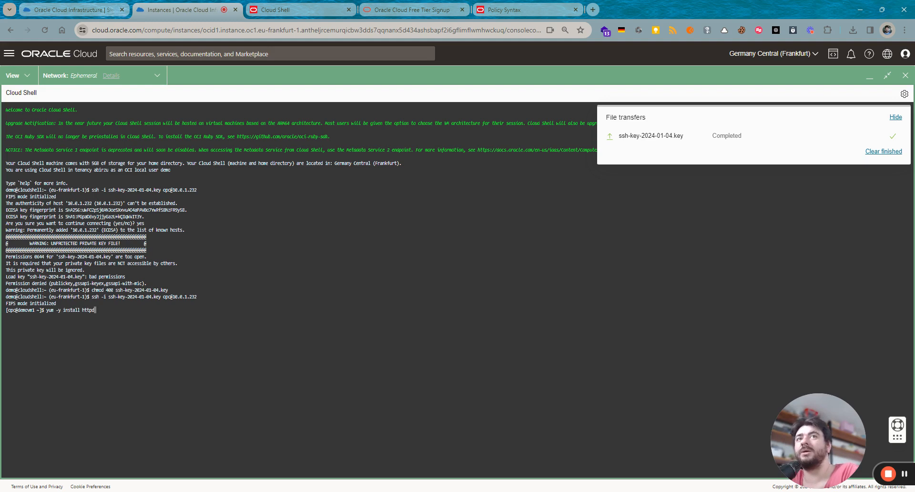
{"action": "type", "text": "d"}
{"action": "key", "text": "Return"}
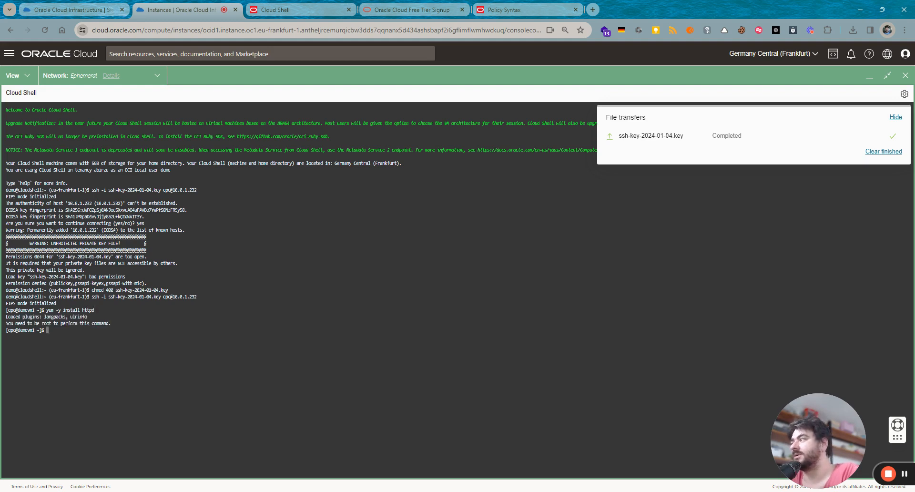
{"action": "key", "text": "Up"}
{"action": "key", "text": "Left"}
{"action": "key", "text": "Left"}
{"action": "key", "text": "Left"}
{"action": "key", "text": "Left"}
{"action": "key", "text": "Left"}
{"action": "key", "text": "Left"}
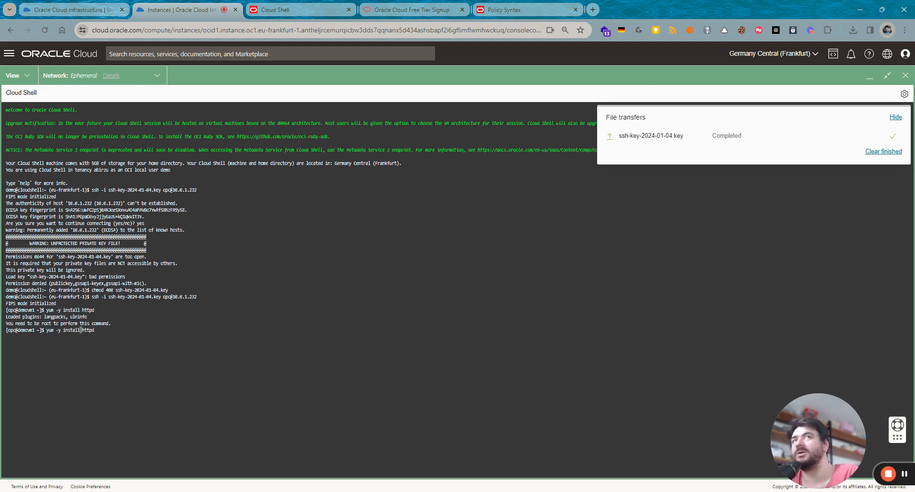
{"action": "key", "text": "Home"}
{"action": "type", "text": "sudo"}
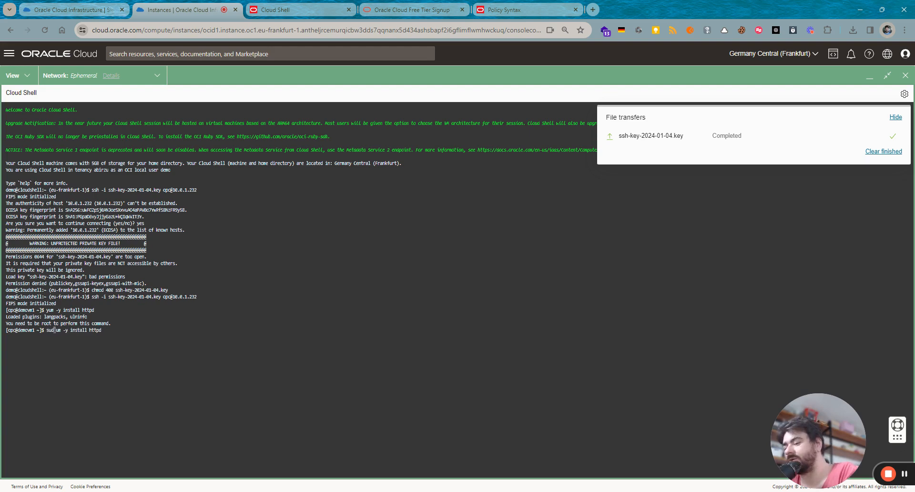
{"action": "key", "text": "Return"}
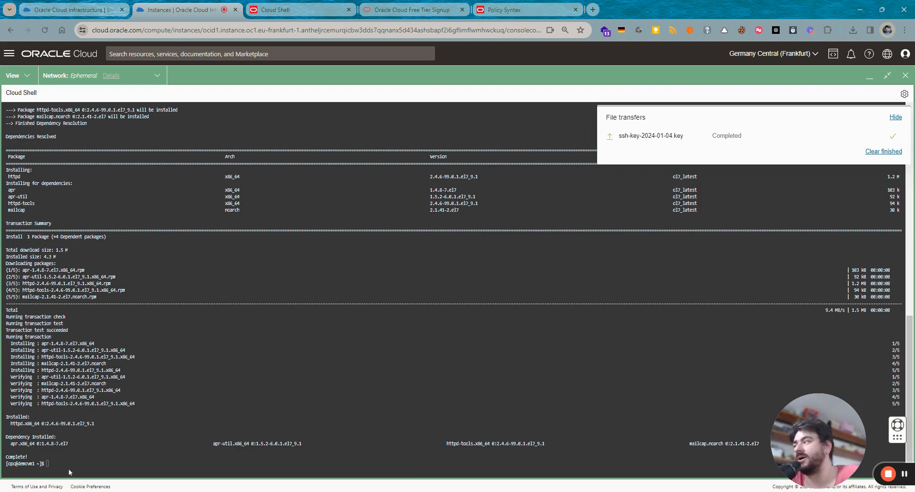
{"action": "left_click", "coordinate": [71, 467]}
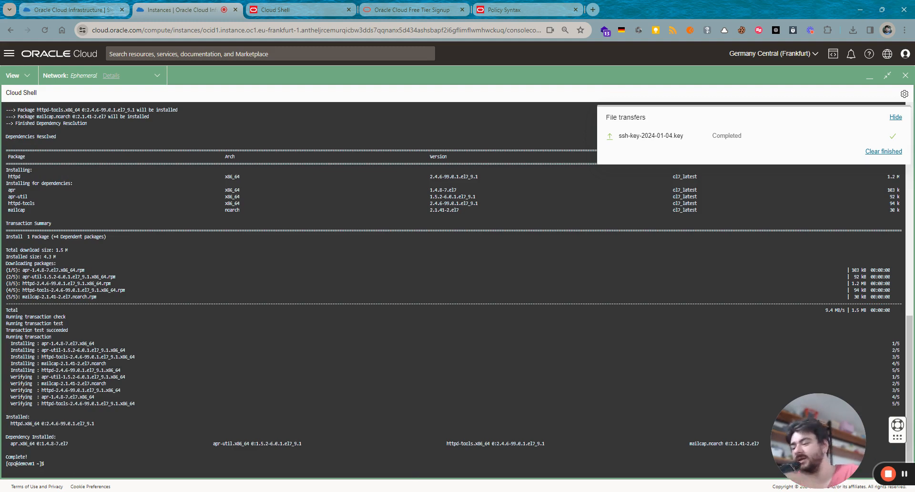
- Become root with 'sudo su -', then enable and start httpd.service
{"action": "type", "text": "sud"}
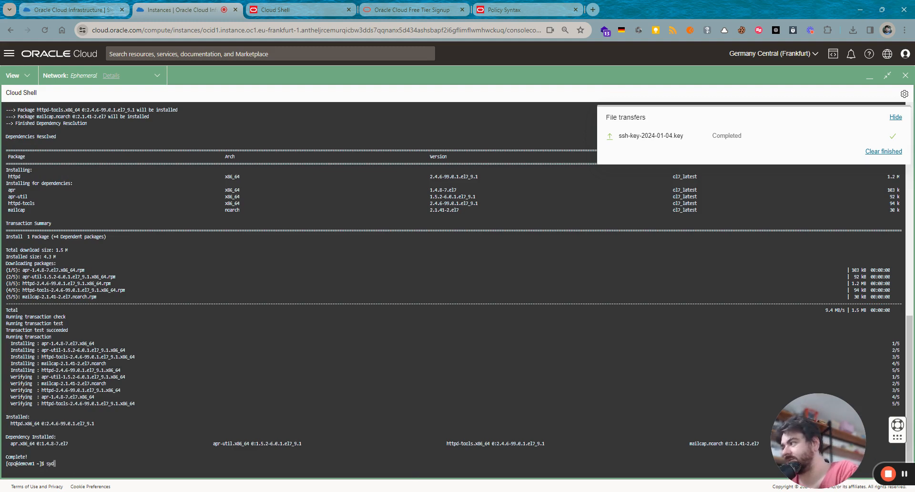
{"action": "type", "text": "o su -"}
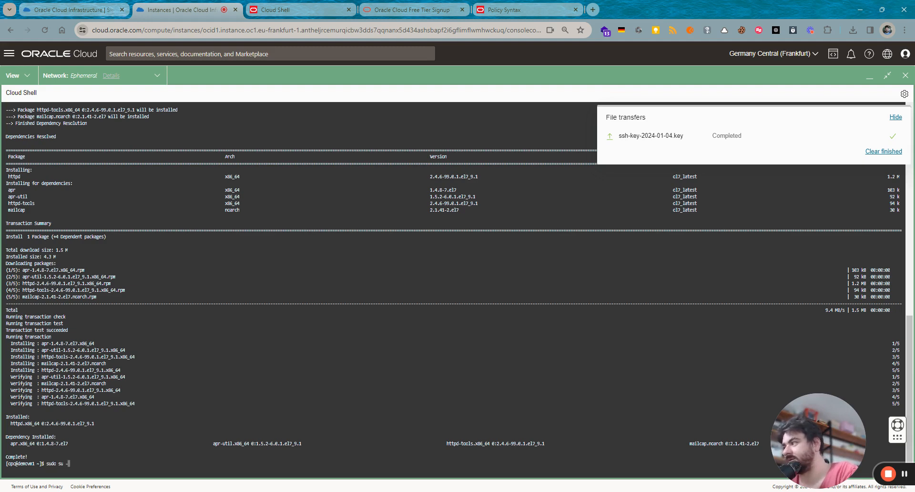
{"action": "key", "text": "Return"}
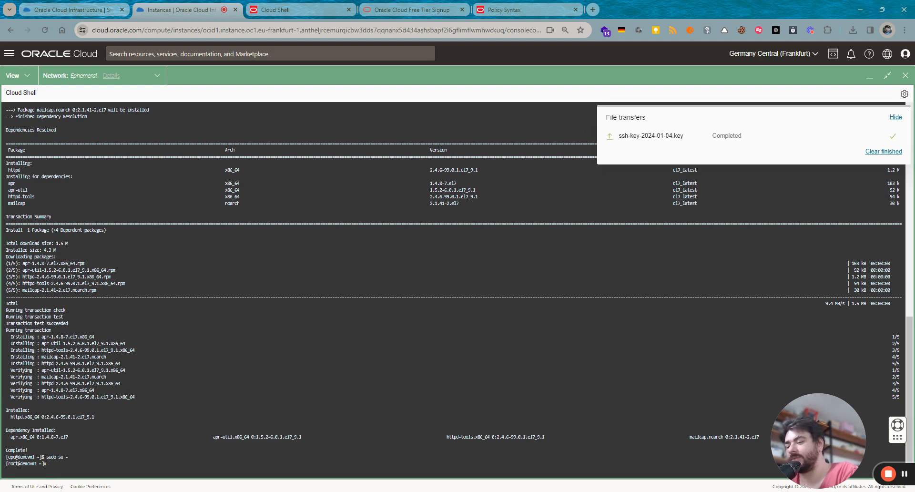
{"action": "type", "text": "systemc"}
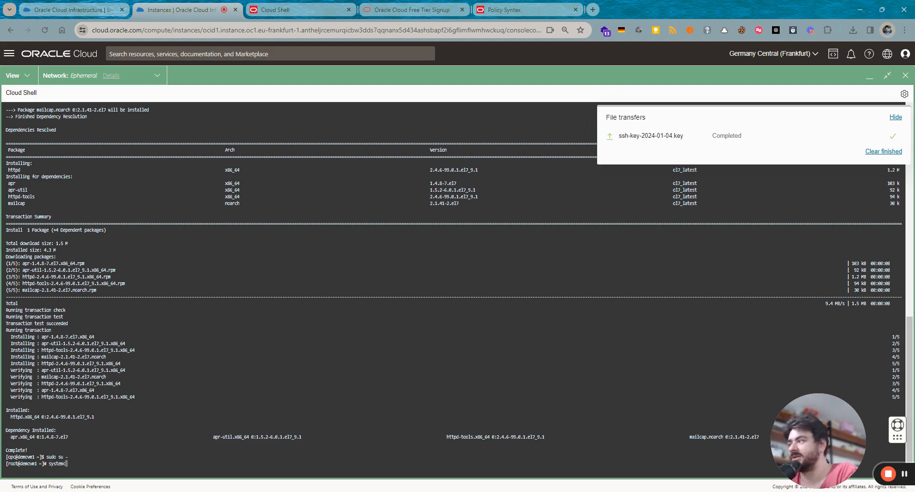
{"action": "type", "text": "tl enable h"}
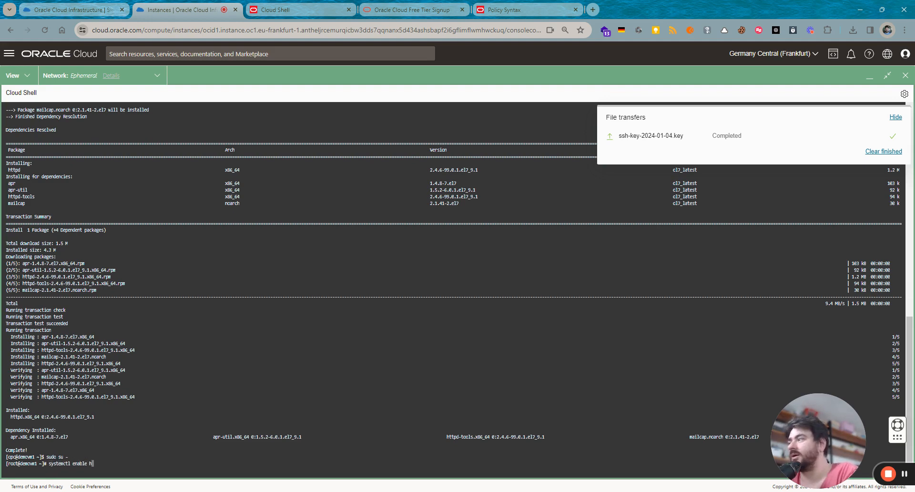
{"action": "type", "text": "ttpd"}
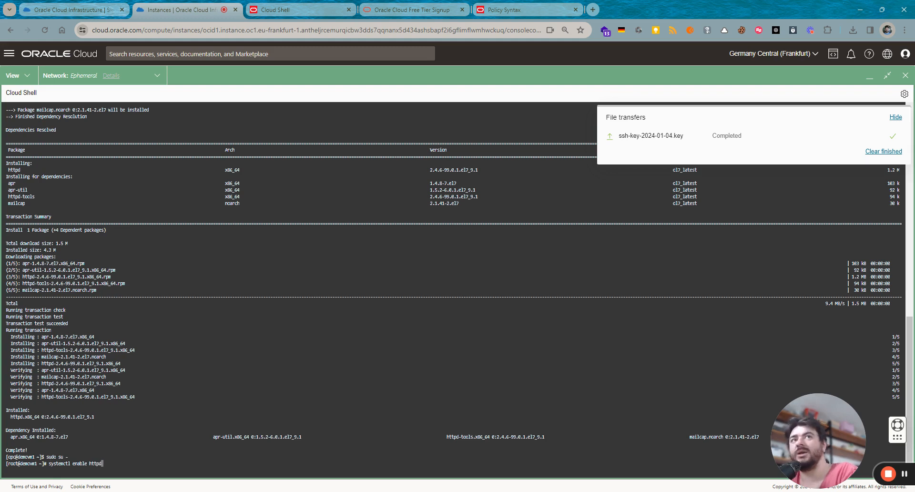
{"action": "type", "text": ".service"}
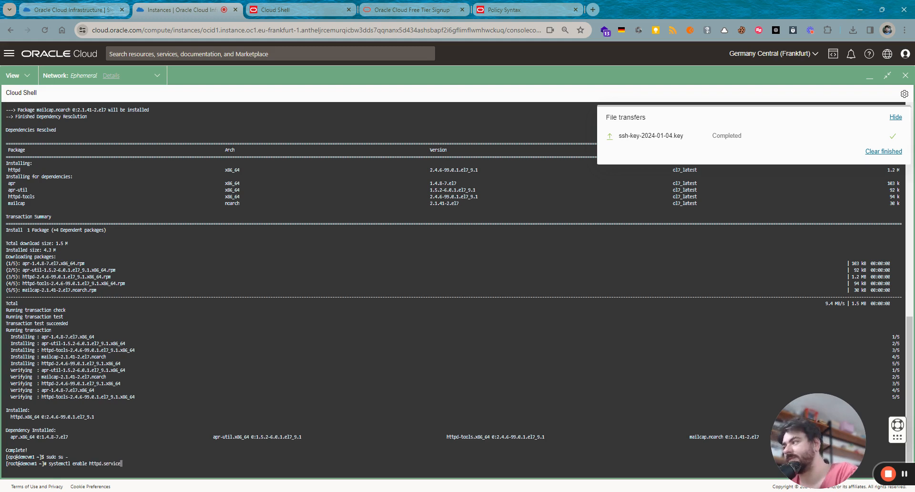
{"action": "key", "text": "Return"}
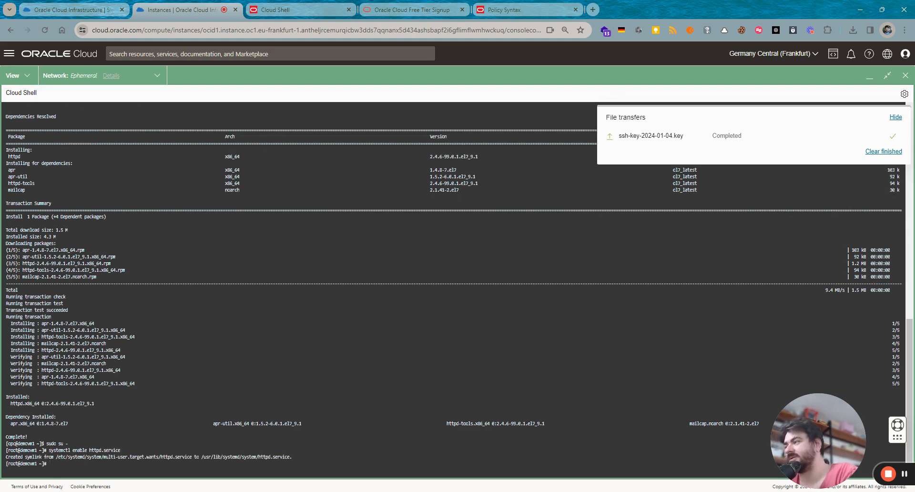
{"action": "type", "text": "sys"}
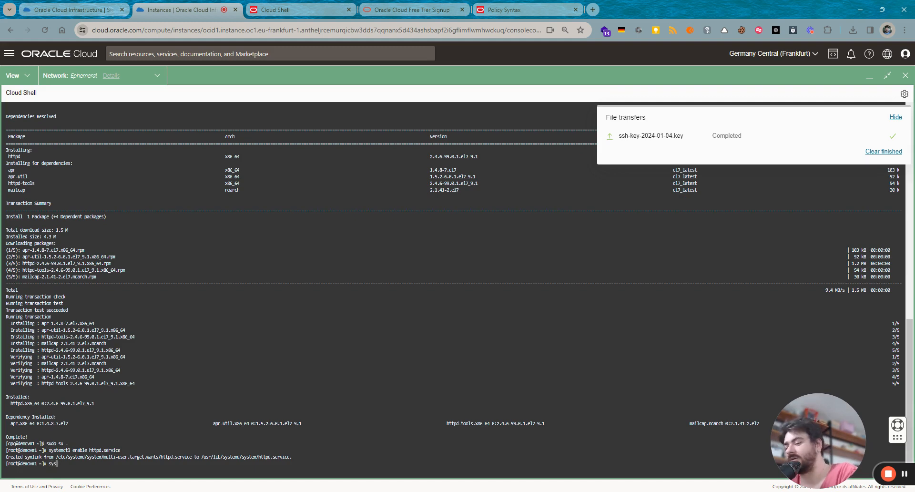
{"action": "type", "text": "temctl start"}
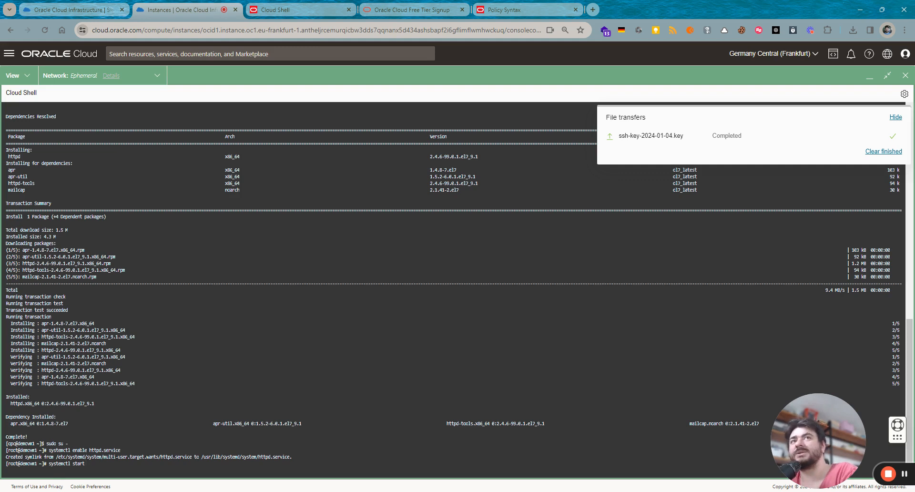
{"action": "type", "text": " http"}
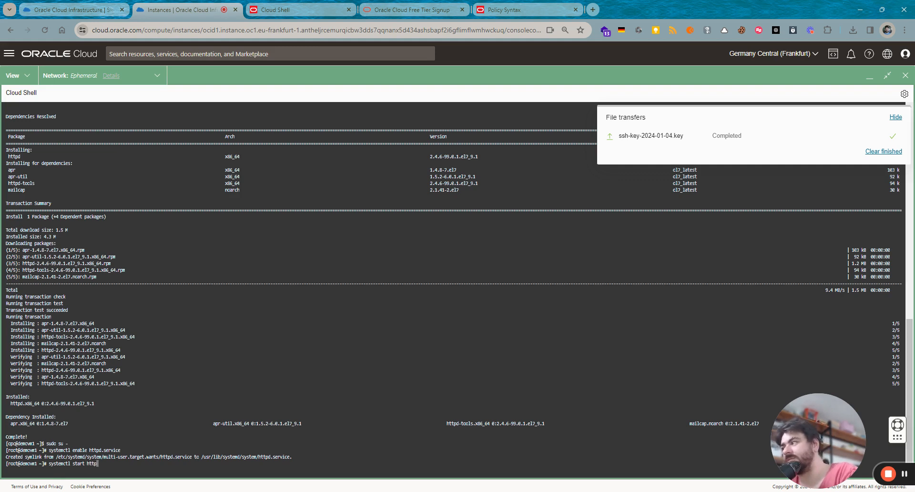
{"action": "type", "text": "d.service"}
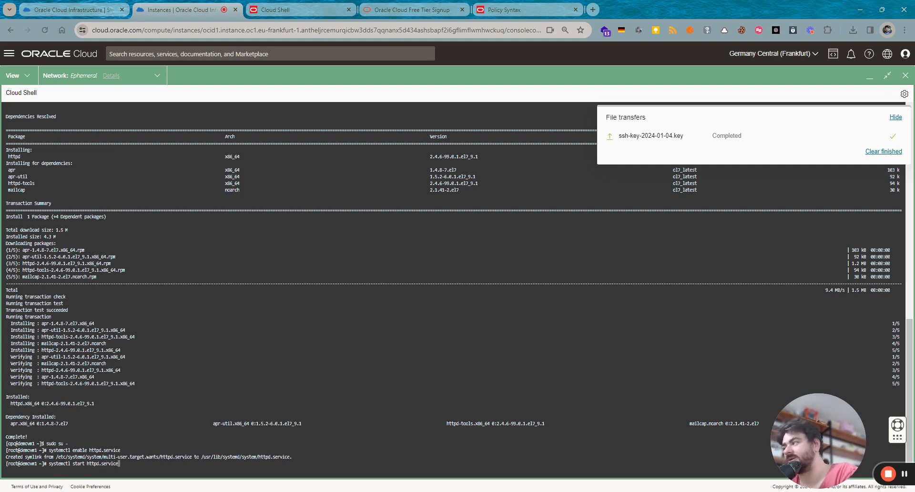
{"action": "key", "text": "Return"}
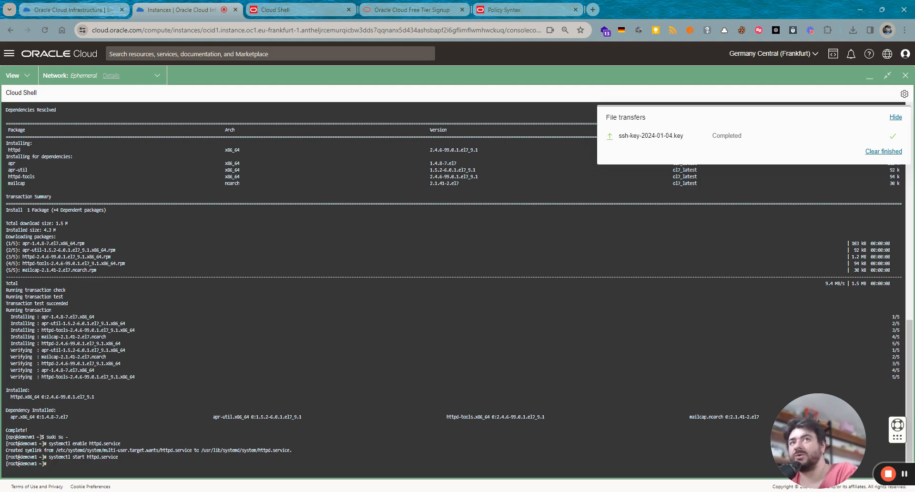
- Add an iptables INPUT rule accepting TCP ports 80,443, correcting the misspelled 'iptable'
{"action": "type", "text": "i"}
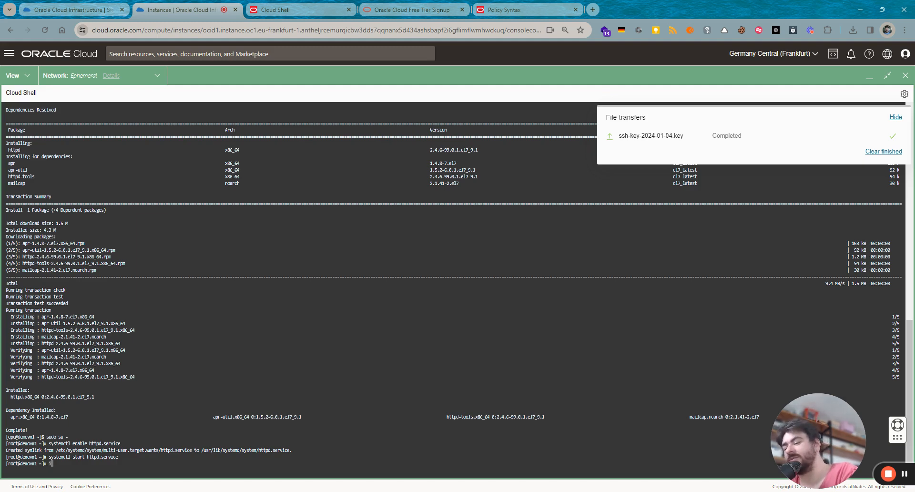
{"action": "type", "text": "ptable "}
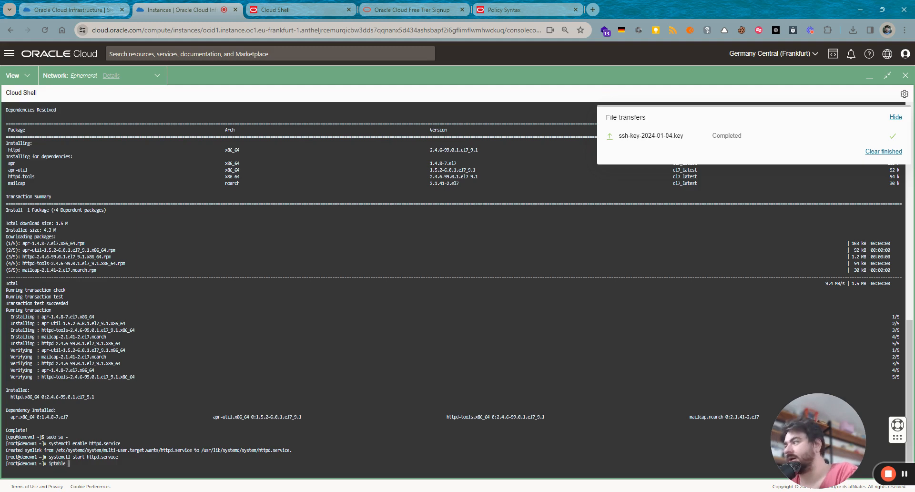
{"action": "type", "text": "-A INPUT"}
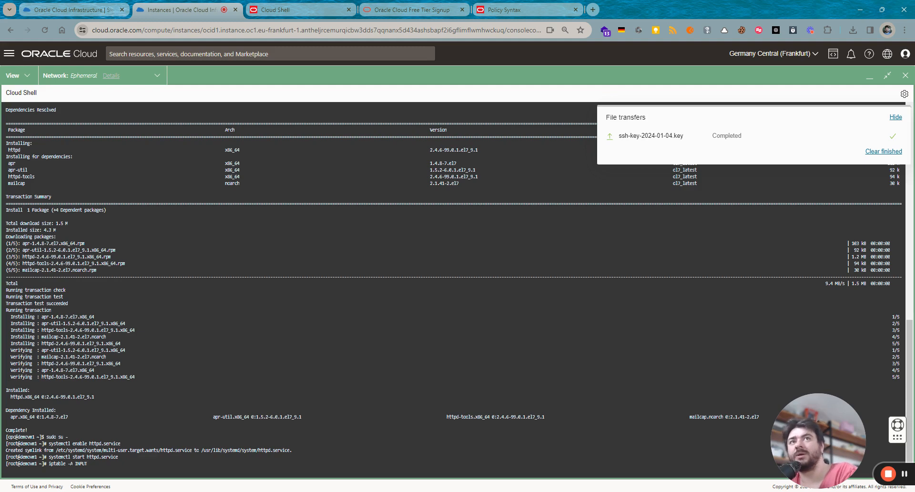
{"action": "type", "text": " -p tc"}
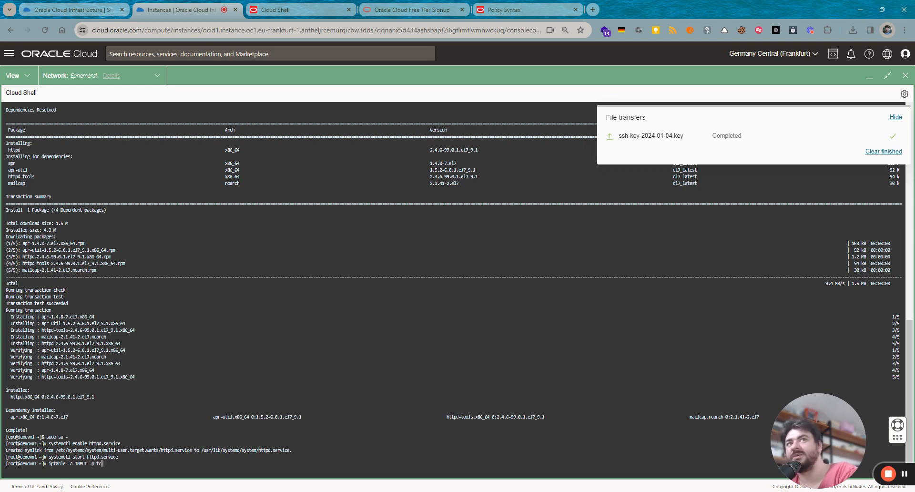
{"action": "type", "text": "p -"}
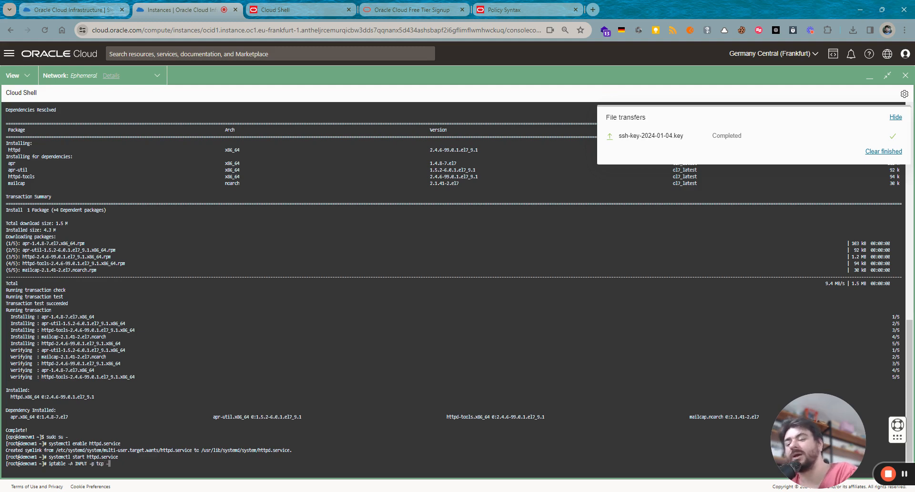
{"action": "type", "text": "m mul"}
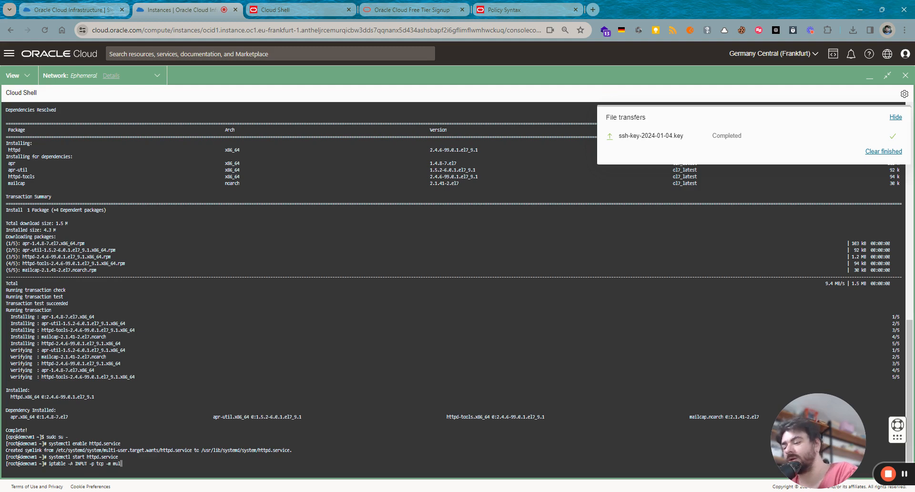
{"action": "type", "text": "tiport"}
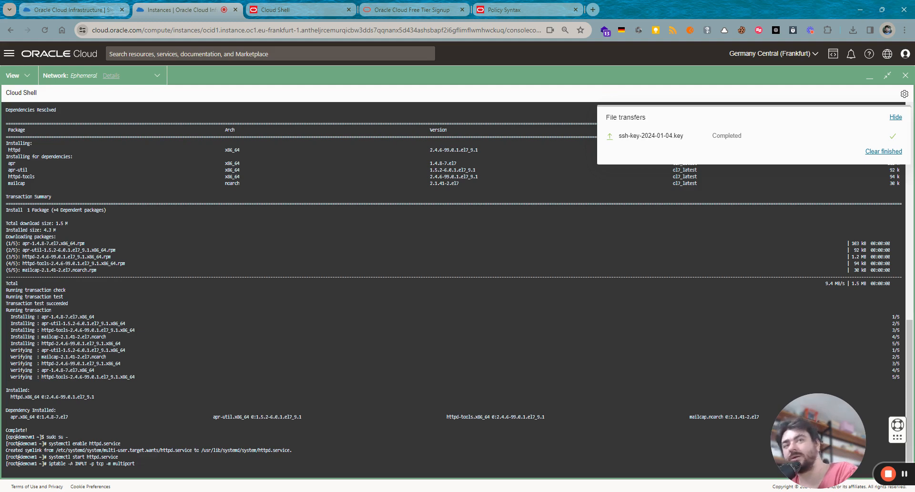
{"action": "type", "text": "--dports"}
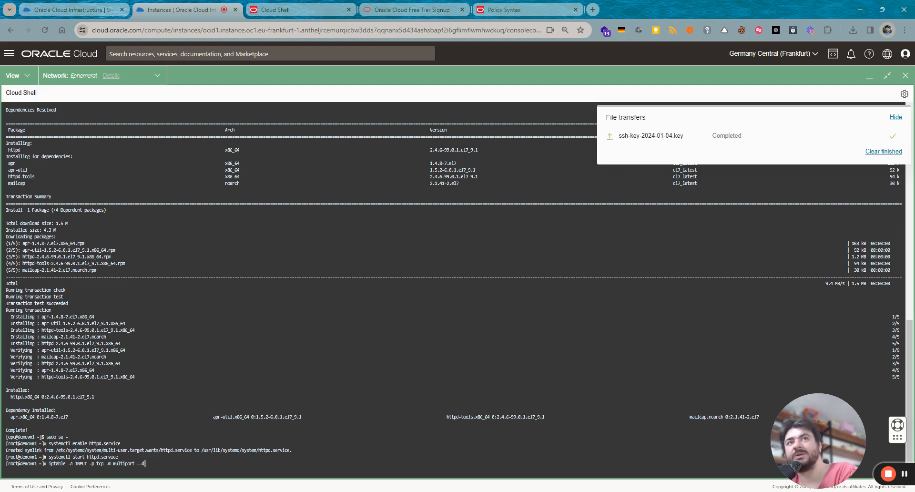
{"action": "type", "text": "8"}
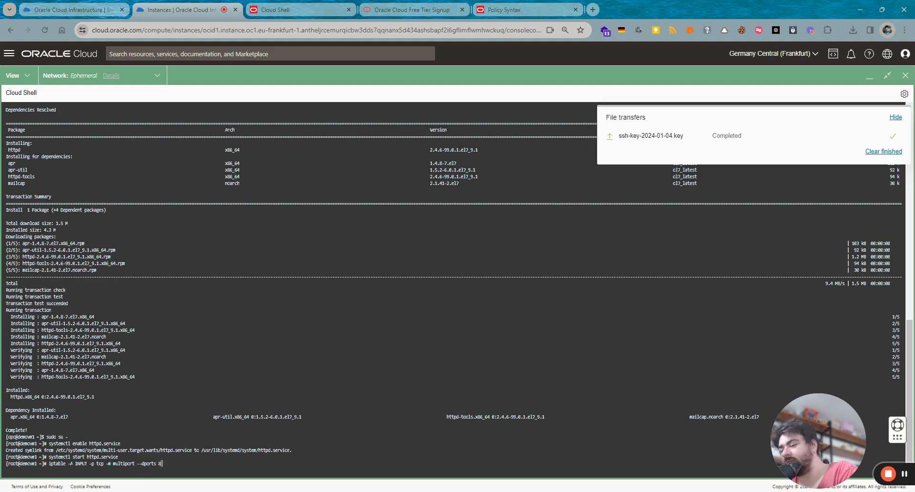
{"action": "type", "text": "0,443"}
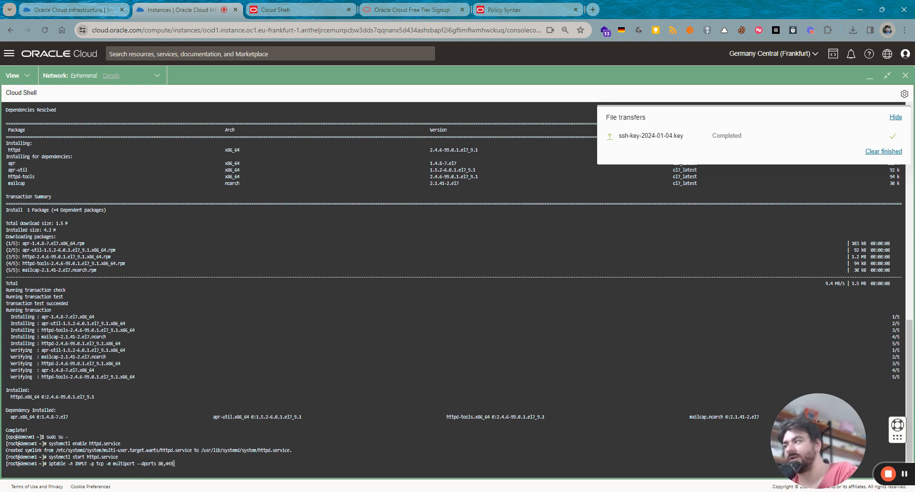
{"action": "type", "text": " -j A"}
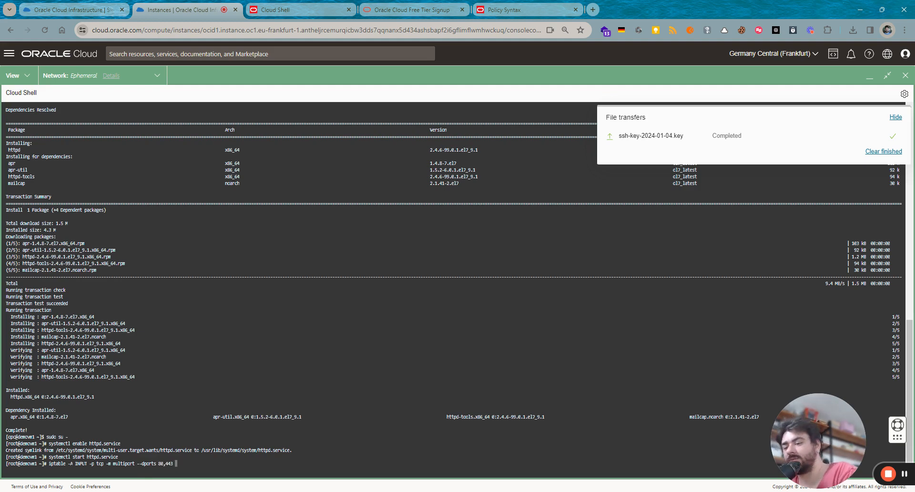
{"action": "type", "text": "CCEPT"}
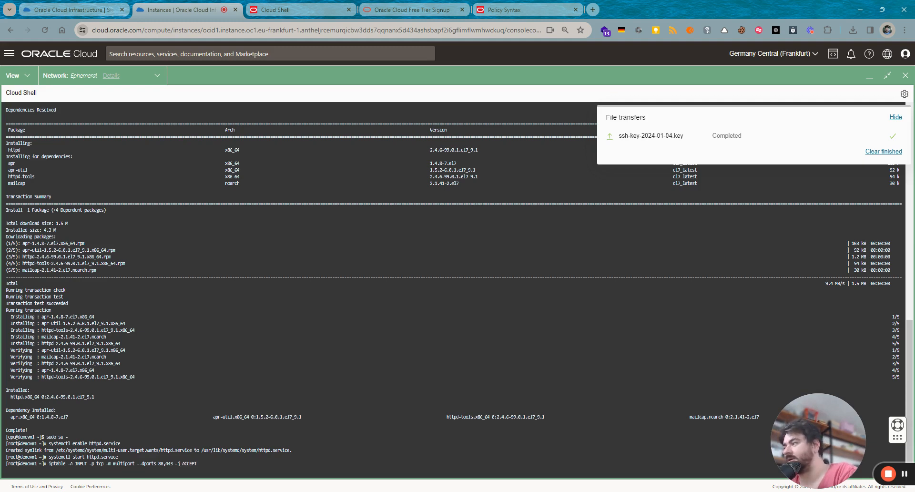
{"action": "key", "text": "Return"}
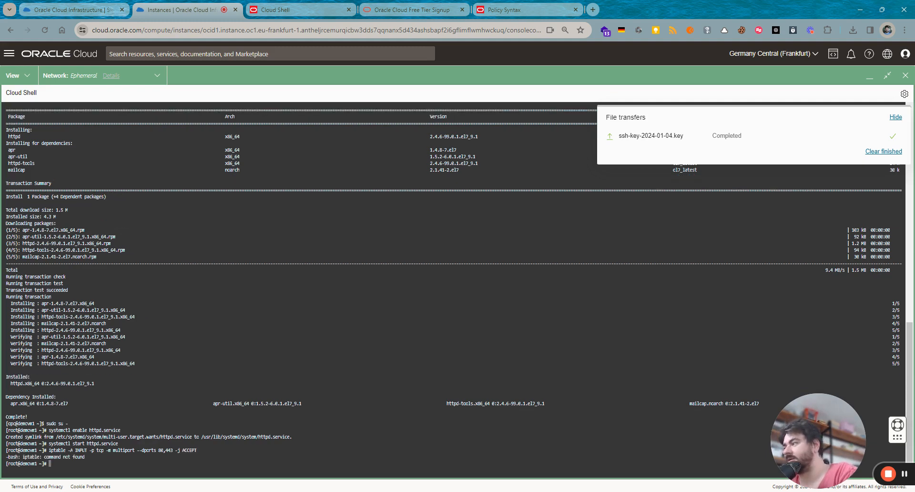
{"action": "key", "text": "Up"}
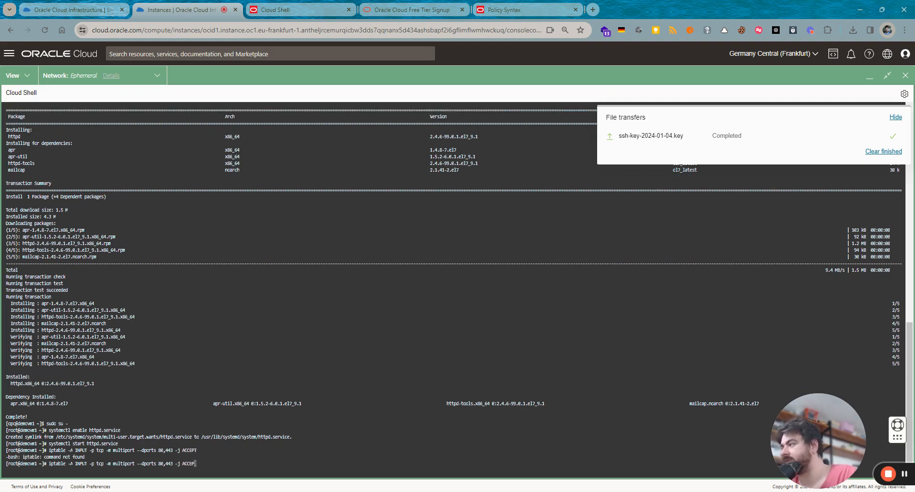
{"action": "key", "text": "Left"}
{"action": "key", "text": "Left"}
{"action": "key", "text": "Left"}
{"action": "key", "text": "Left"}
{"action": "key", "text": "Left"}
{"action": "key", "text": "Left"}
{"action": "key", "text": "Left"}
{"action": "key", "text": "Left"}
{"action": "key", "text": "Left"}
{"action": "key", "text": "Left"}
{"action": "key", "text": "Left"}
{"action": "key", "text": "Left"}
{"action": "key", "text": "Left"}
{"action": "key", "text": "Left"}
{"action": "key", "text": "Left"}
{"action": "key", "text": "Left"}
{"action": "key", "text": "Left"}
{"action": "key", "text": "Left"}
{"action": "key", "text": "Left"}
{"action": "key", "text": "Left"}
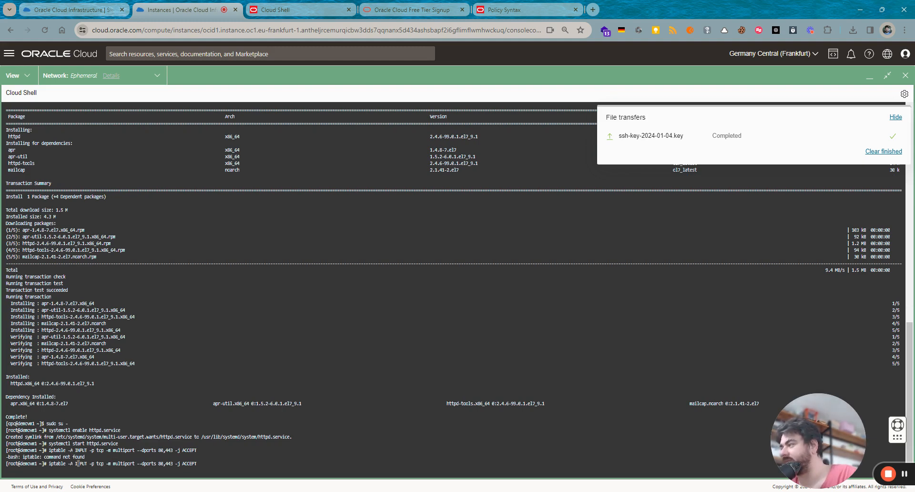
{"action": "key", "text": "Left"}
{"action": "key", "text": "Left"}
{"action": "key", "text": "Left"}
{"action": "key", "text": "Left"}
{"action": "key", "text": "Left"}
{"action": "type", "text": "s"}
{"action": "key", "text": "Return"}
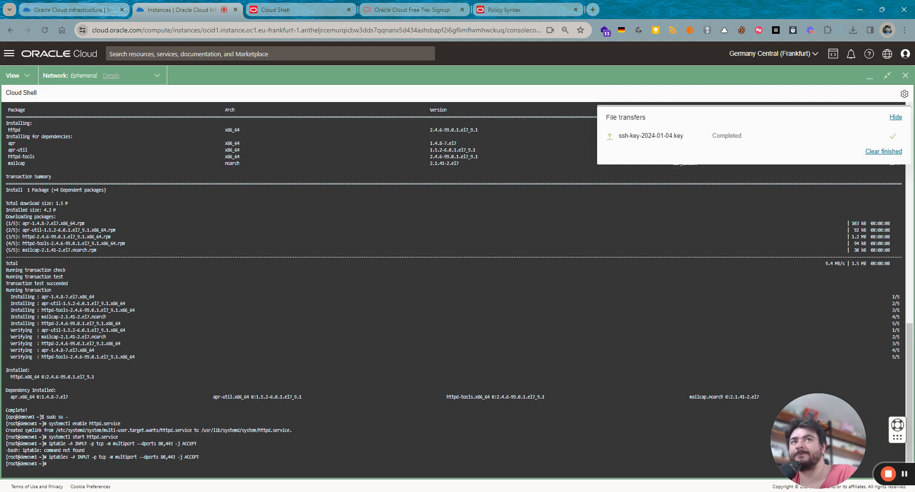
- Add the http and https services with firewall-offline-cmd --add-service
{"action": "type", "text": "fir"}
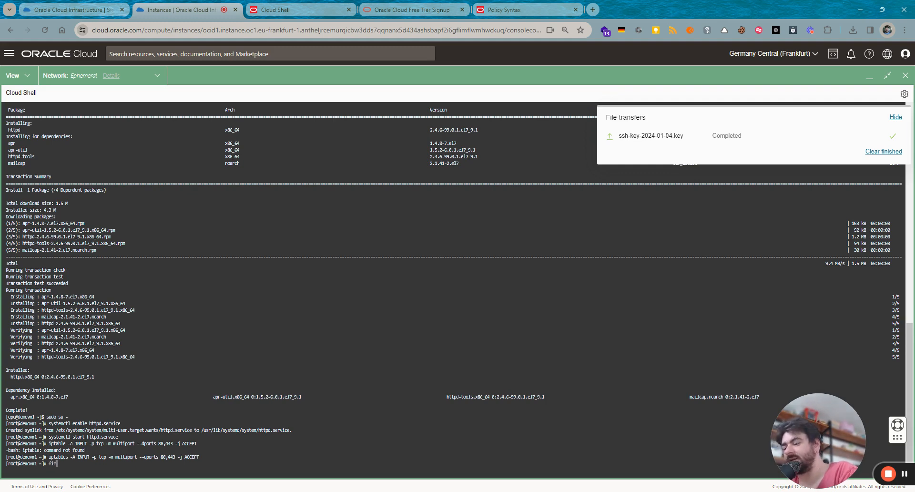
{"action": "type", "text": "ewall-"}
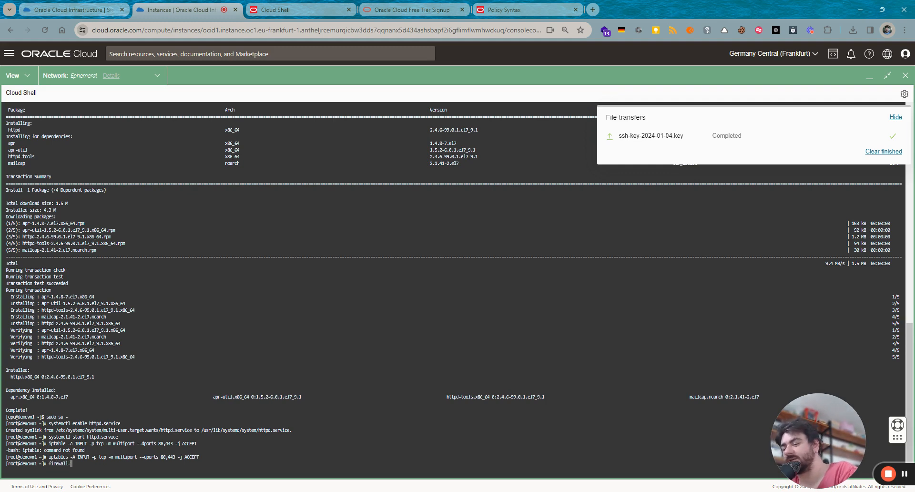
{"action": "type", "text": "offline-cmd"}
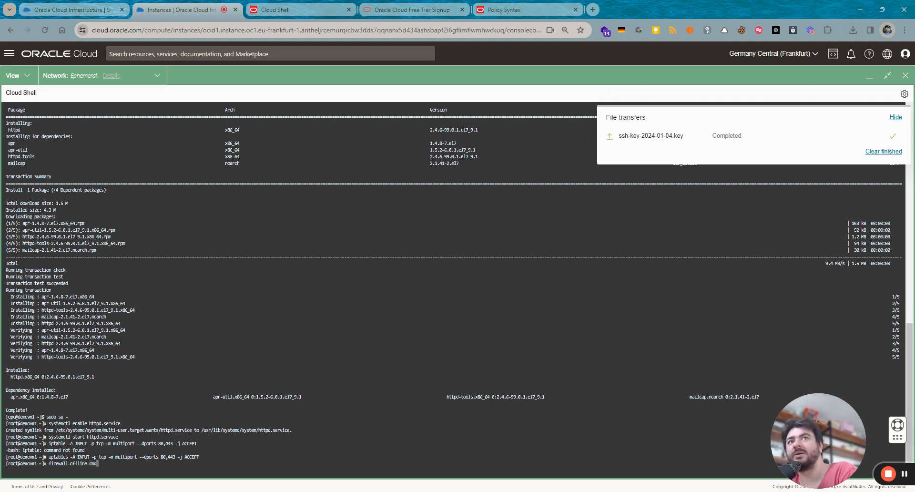
{"action": "type", "text": " --add-service"}
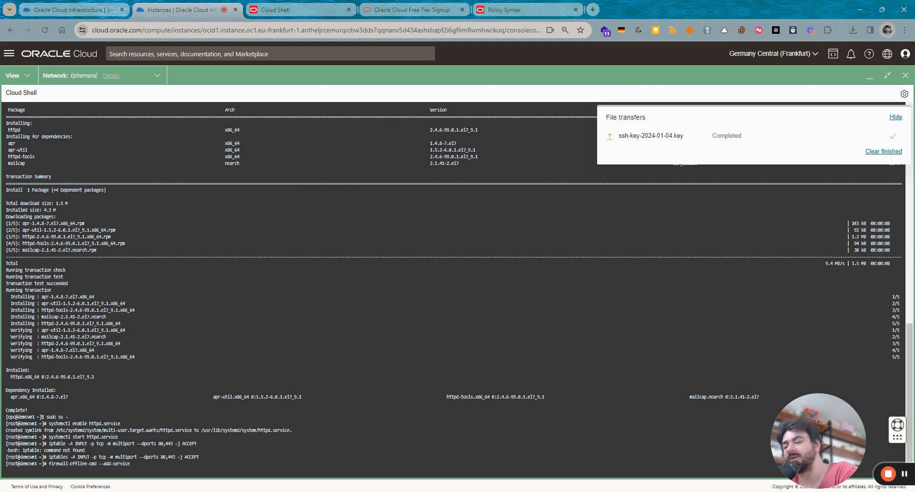
{"action": "type", "text": "=http"}
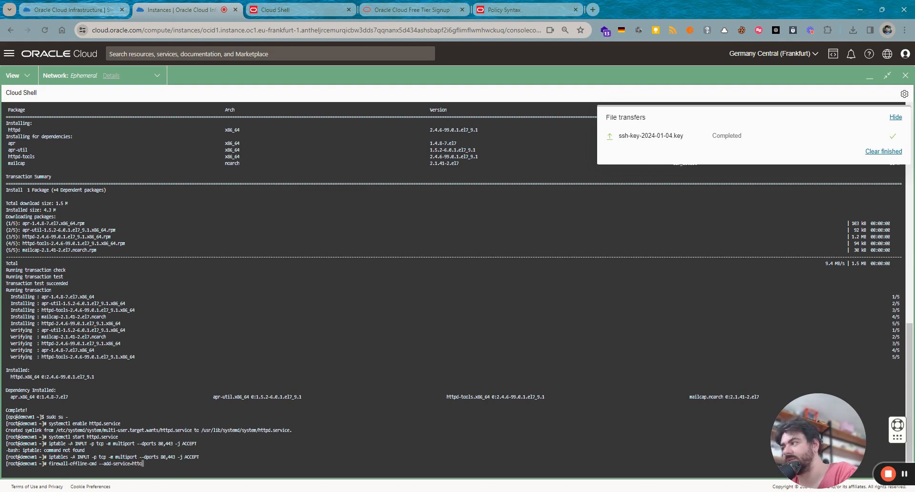
{"action": "key", "text": "Return"}
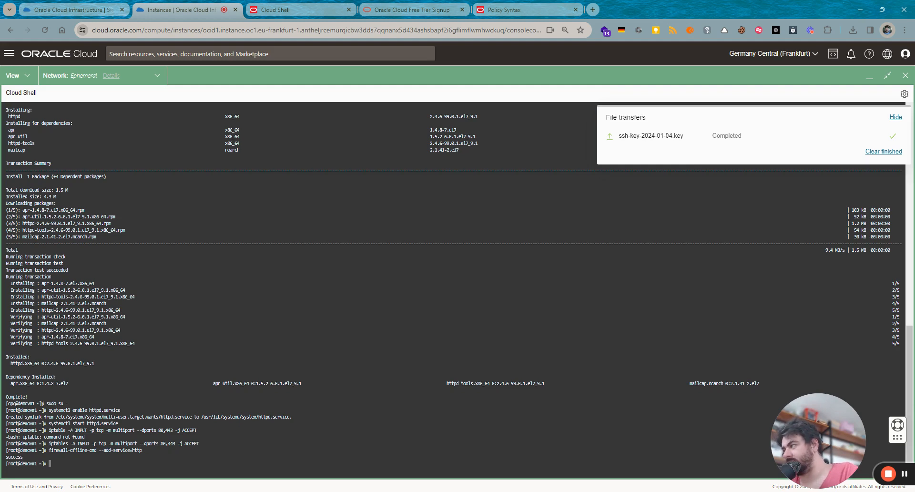
{"action": "key", "text": "Up"}
{"action": "type", "text": "s"}
{"action": "key", "text": "Return"}
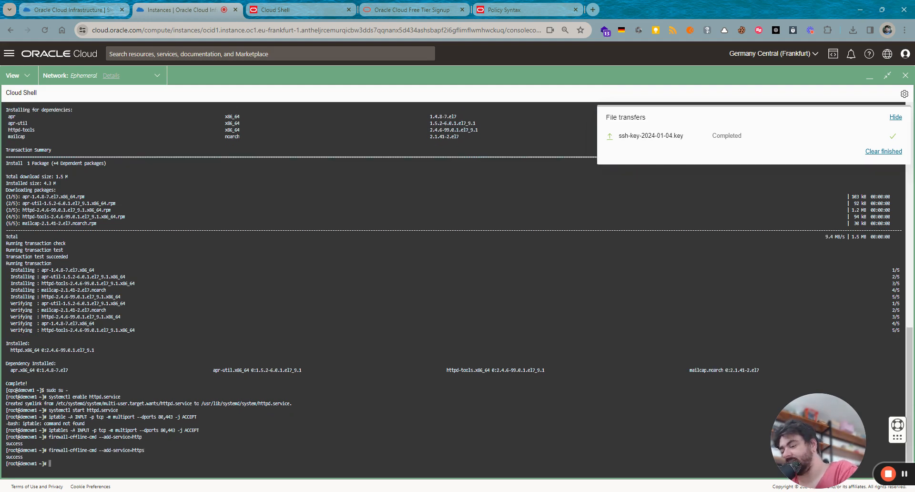
- Enable firewalld at boot and restart it with systemctl
{"action": "type", "text": "system"}
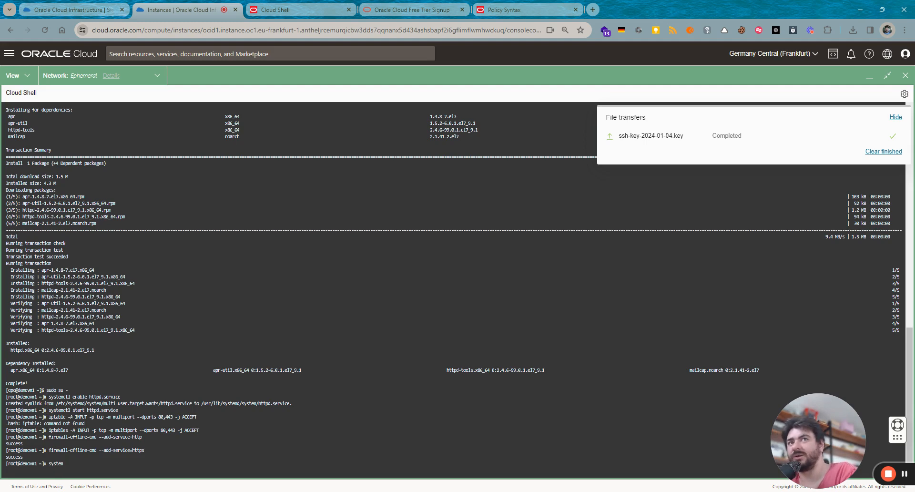
{"action": "type", "text": "ctl"}
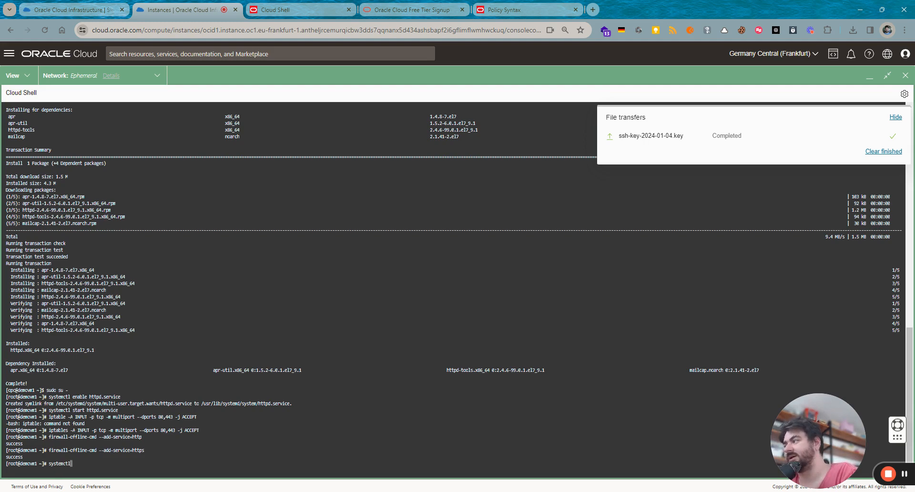
{"action": "type", "text": " enabl"}
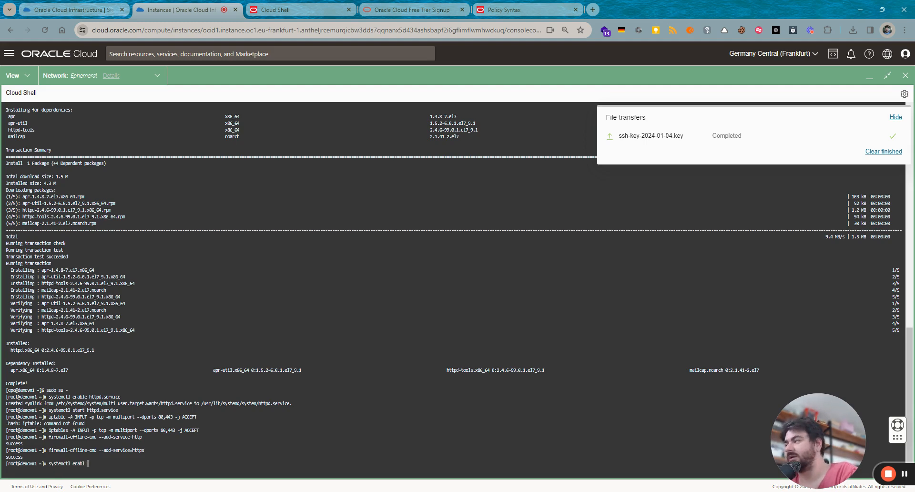
{"action": "type", "text": "e firewalld"}
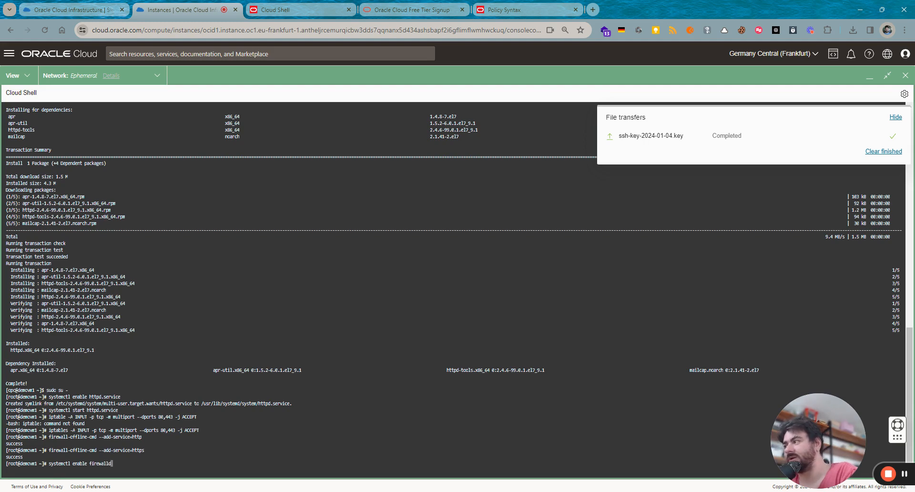
{"action": "key", "text": "Return"}
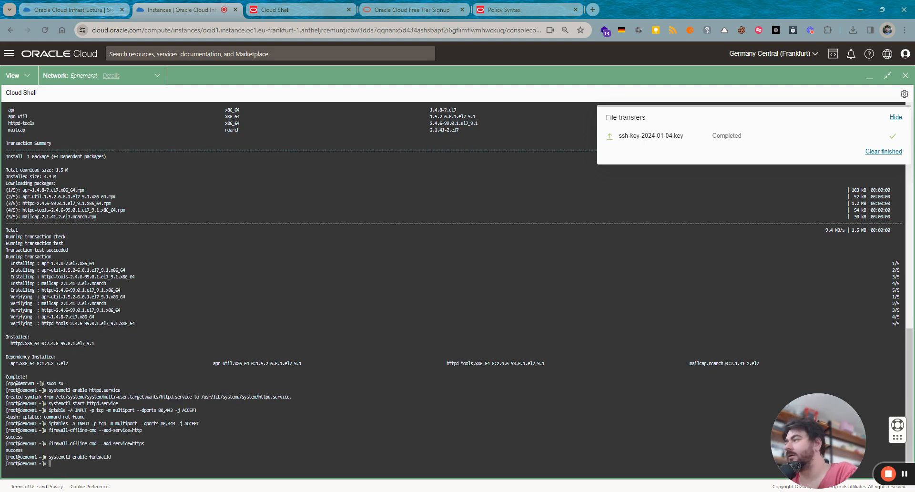
{"action": "type", "text": "systemctl s"}
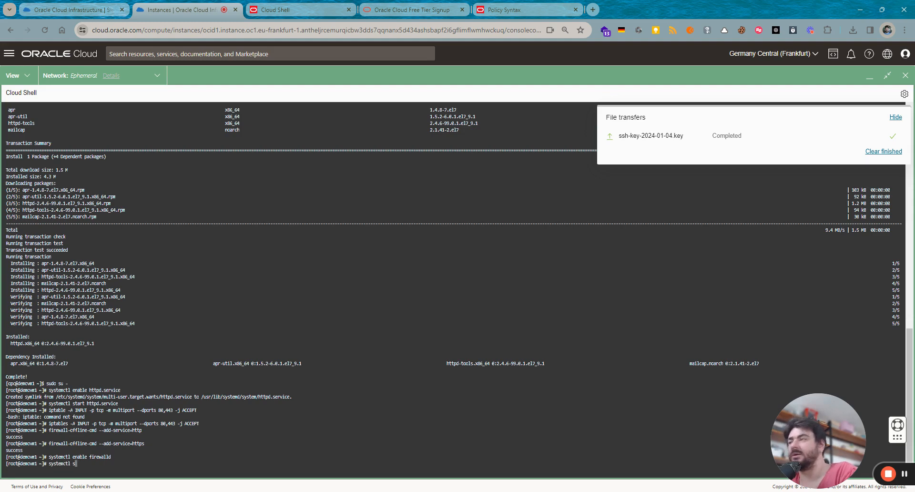
{"action": "key", "text": "BackSpace"}
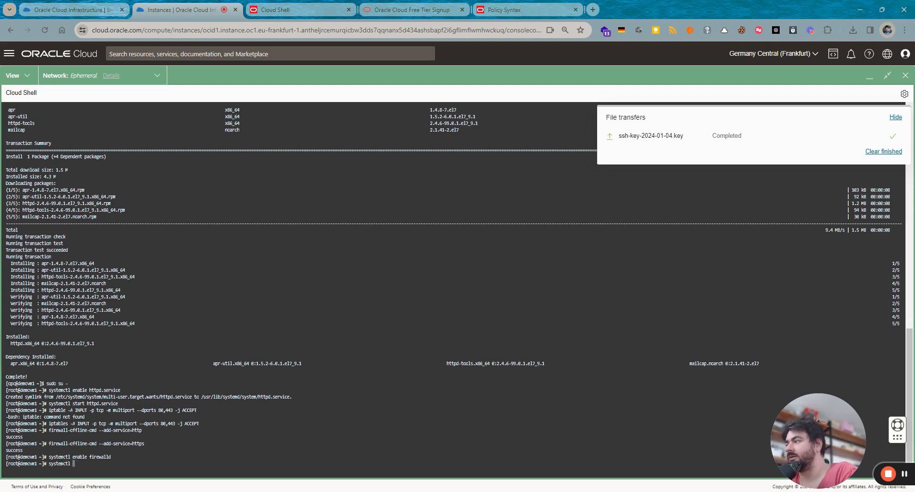
{"action": "type", "text": "restart fir"}
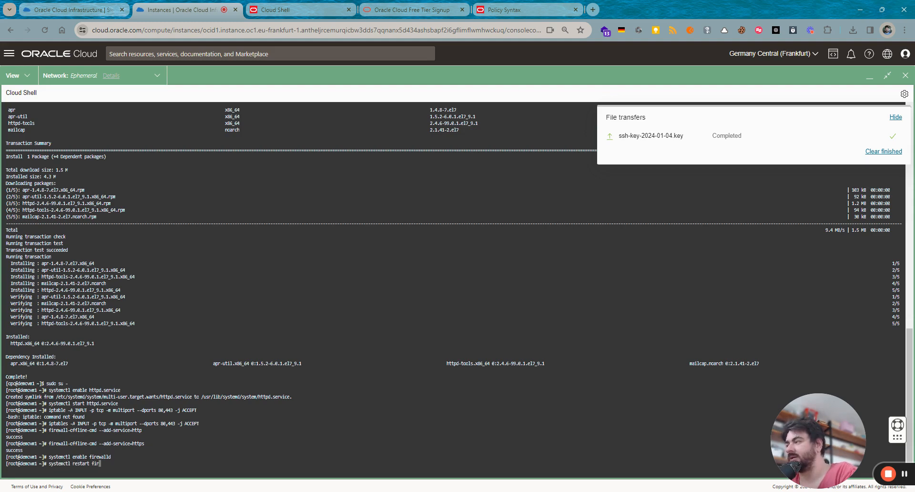
{"action": "type", "text": "ewalld"}
{"action": "key", "text": "Return"}
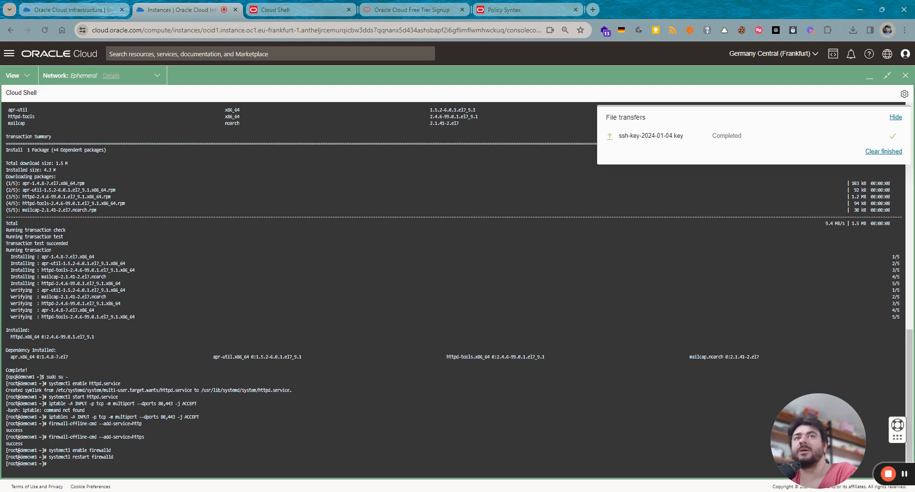
- Try echoing 'Hello!This is my first server on DemoVM1?' into the web root's index.html
{"action": "type", "text": "echop"}
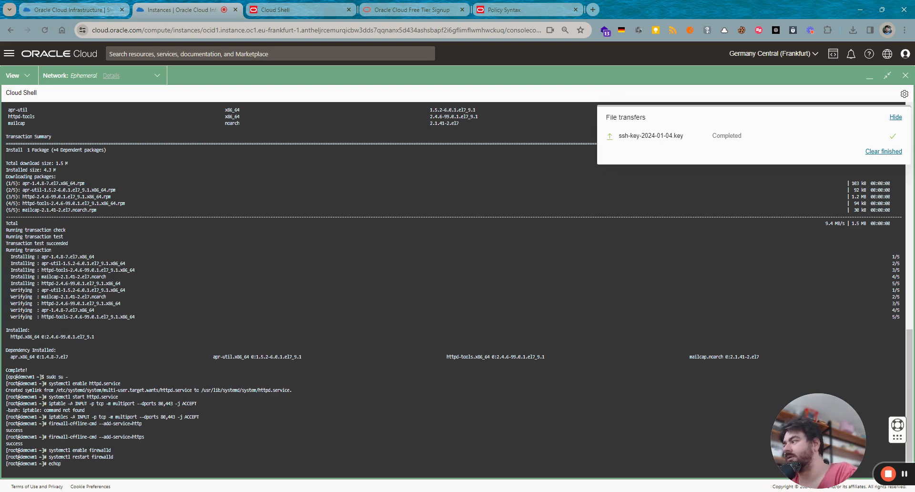
{"action": "key", "text": "BackSpace"}
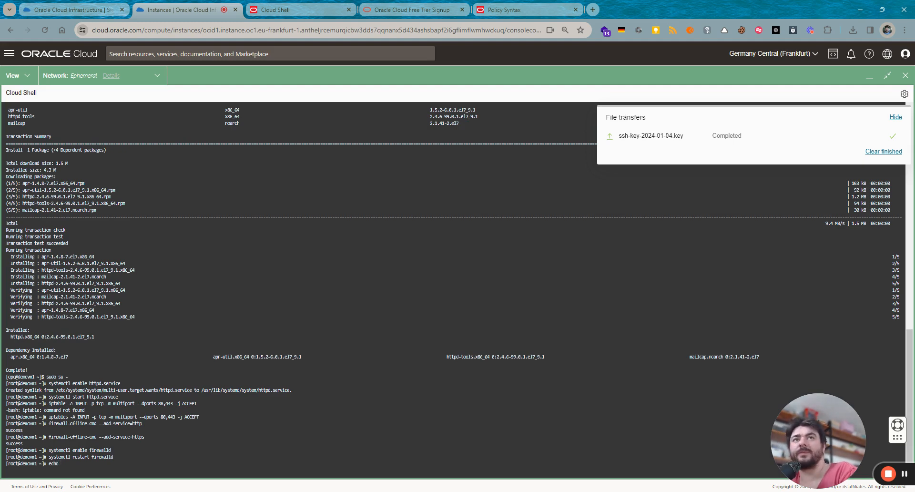
{"action": "type", "text": "Hell"}
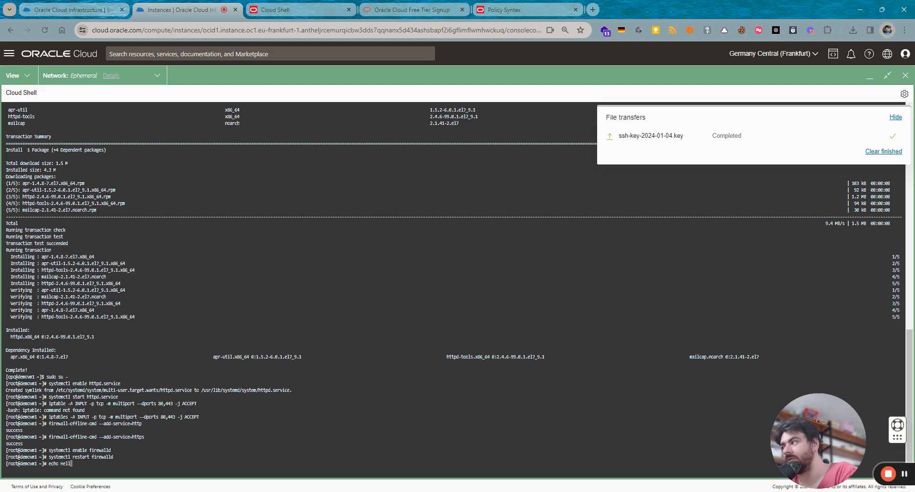
{"action": "type", "text": "o!Th"}
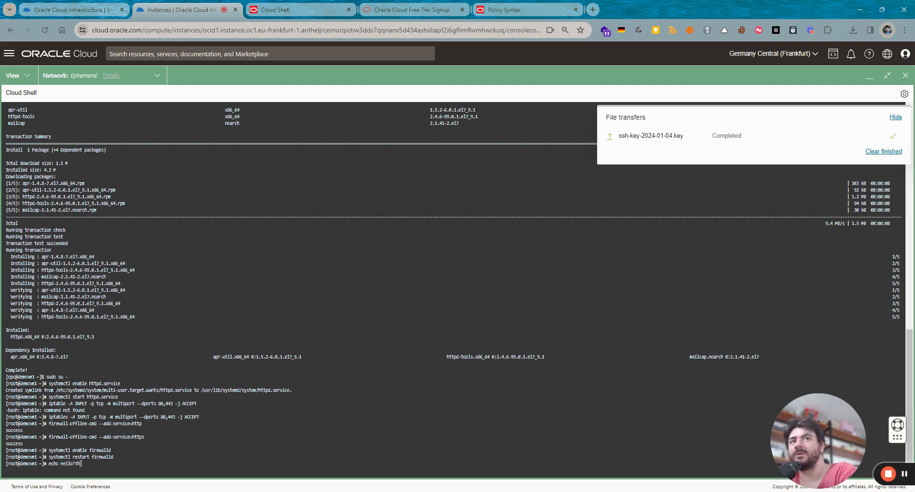
{"action": "type", "text": "is is my fie"}
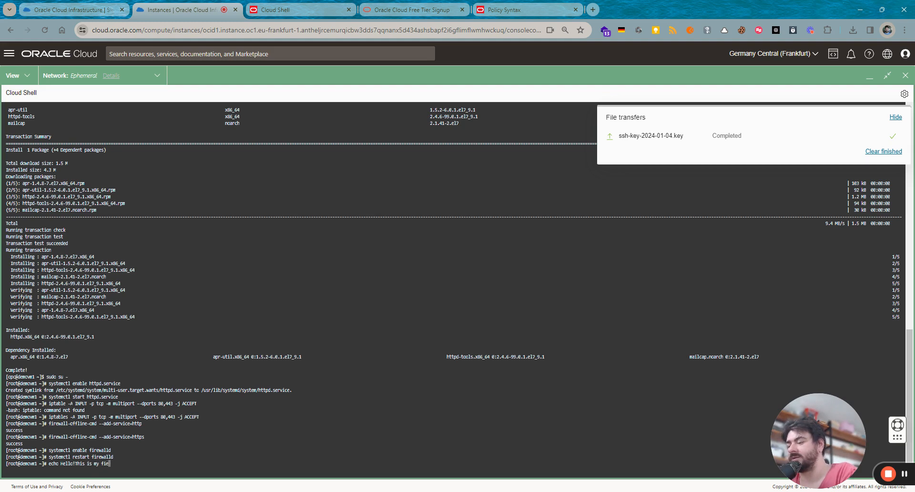
{"action": "key", "text": "BackSpace"}
{"action": "type", "text": "rst server "}
{"action": "type", "text": "on Dem"}
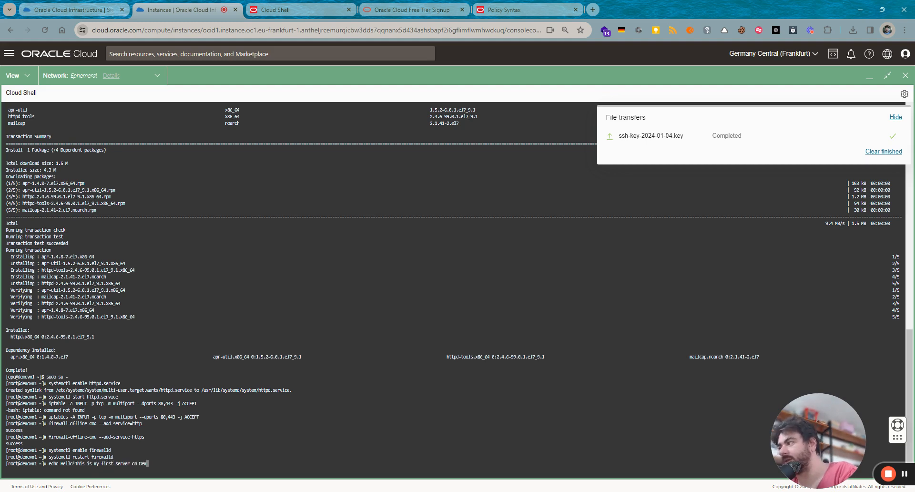
{"action": "type", "text": "oVM1"}
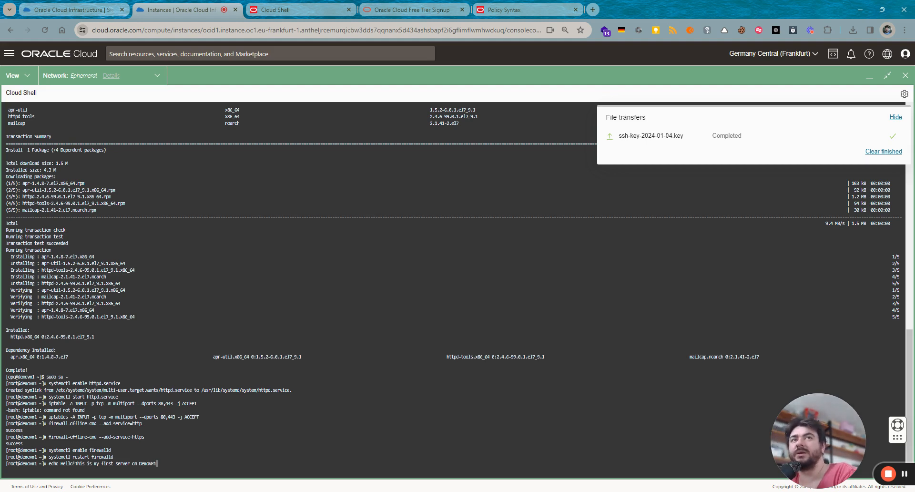
{"action": "type", "text": "?"}
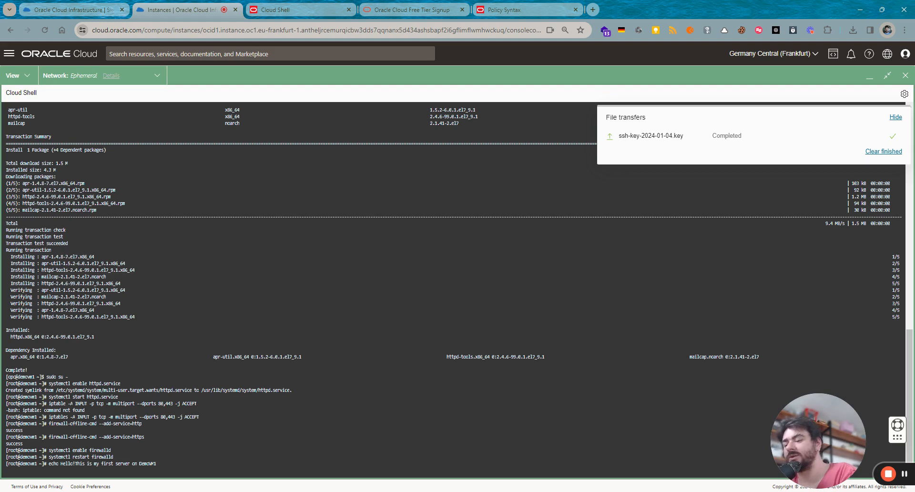
{"action": "type", "text": ">"}
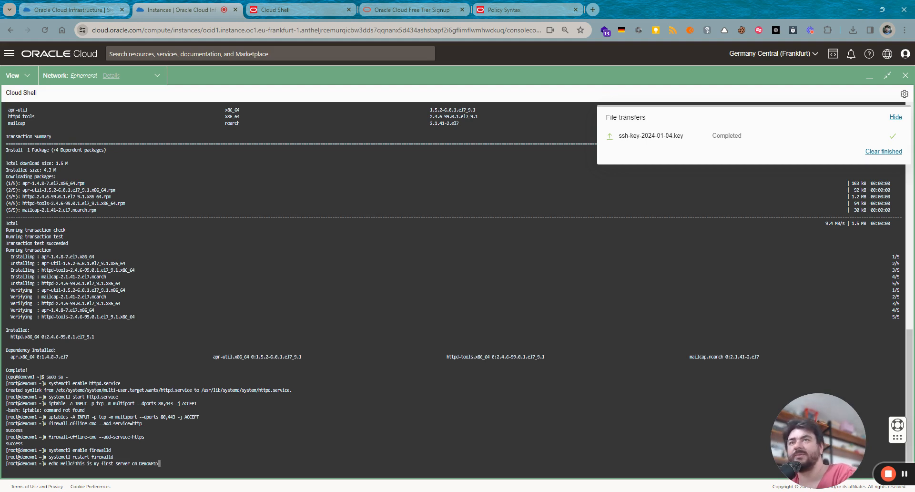
{"action": "type", "text": " /"}
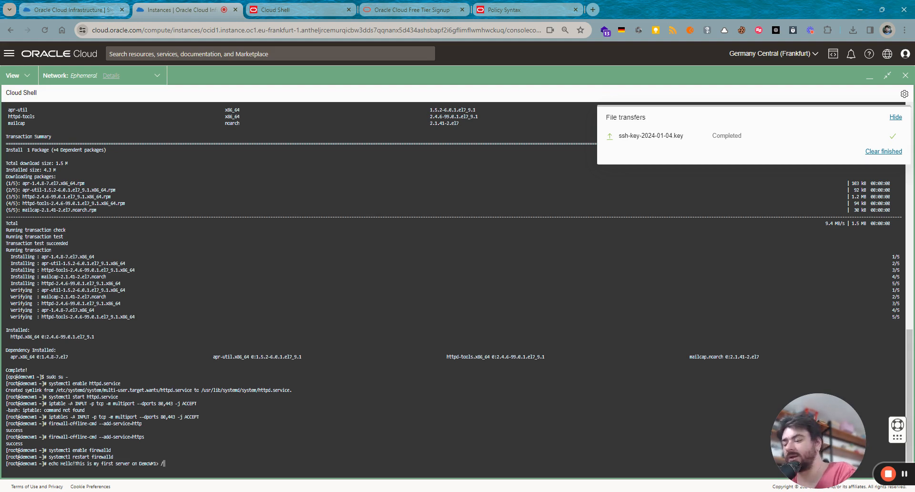
{"action": "type", "text": "w"}
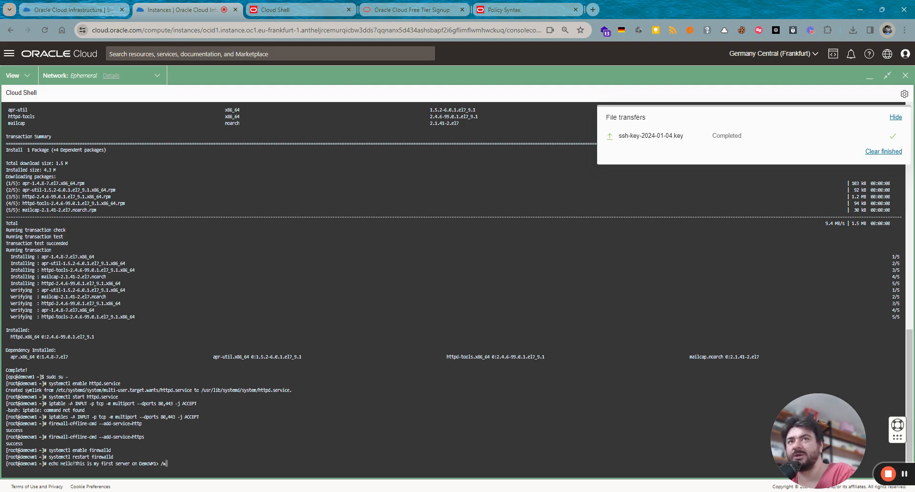
{"action": "type", "text": "ar/www"}
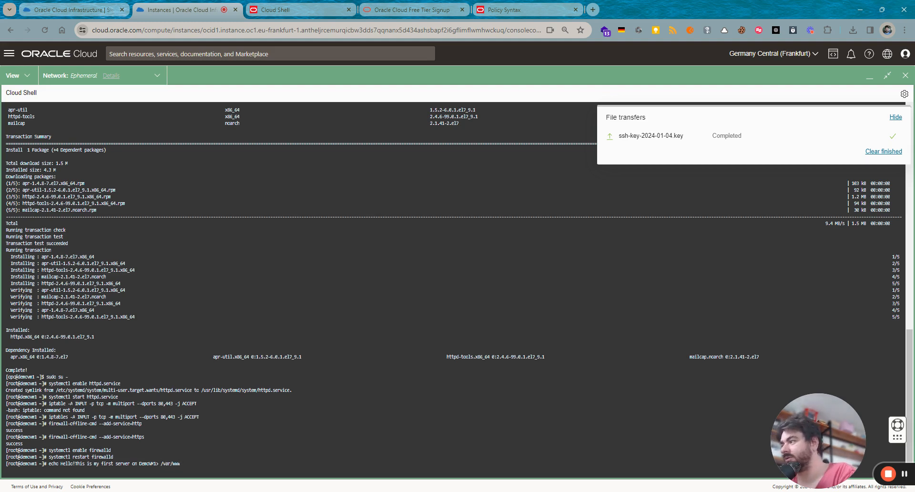
{"action": "type", "text": "/"}
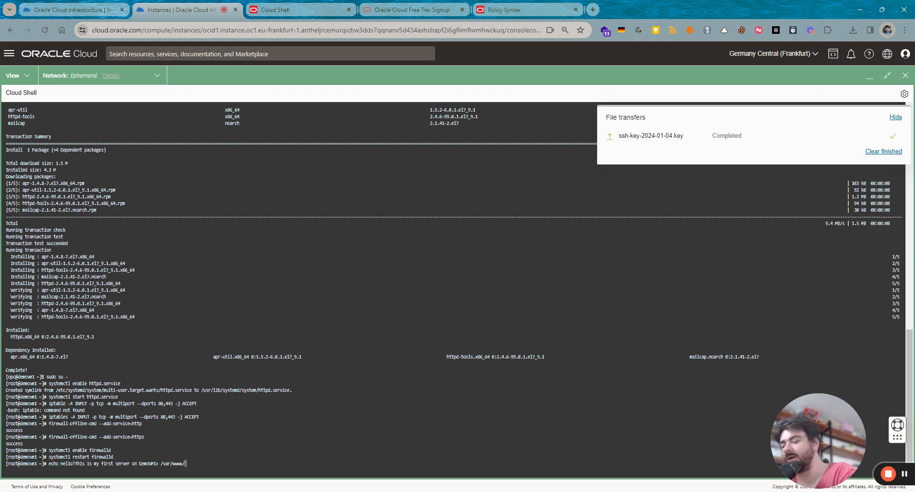
{"action": "type", "text": "html/"}
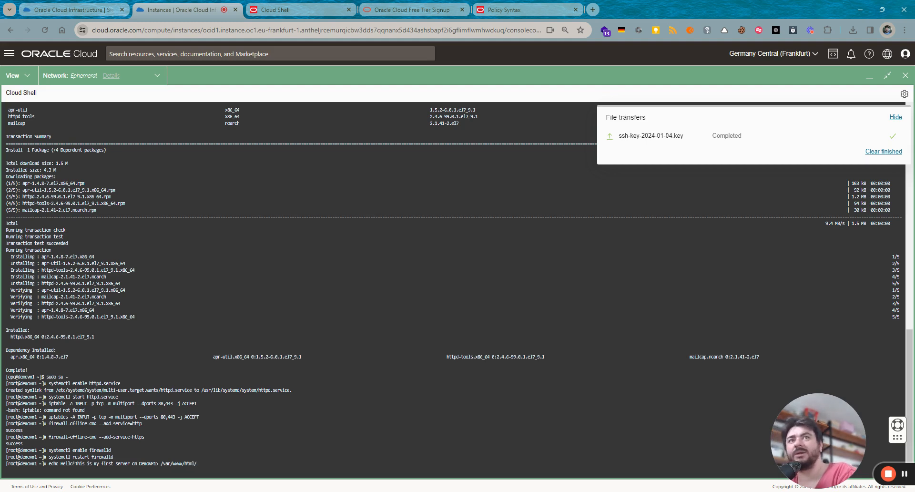
{"action": "type", "text": "index"}
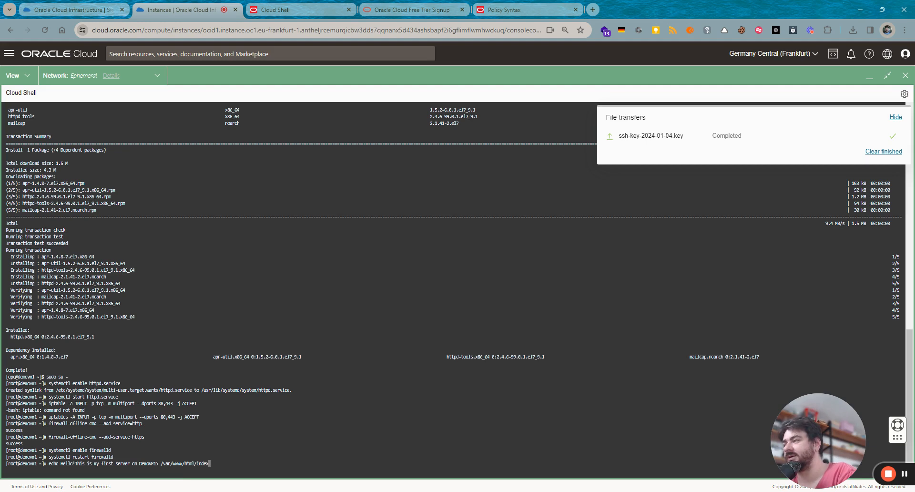
{"action": "type", "text": ".html"}
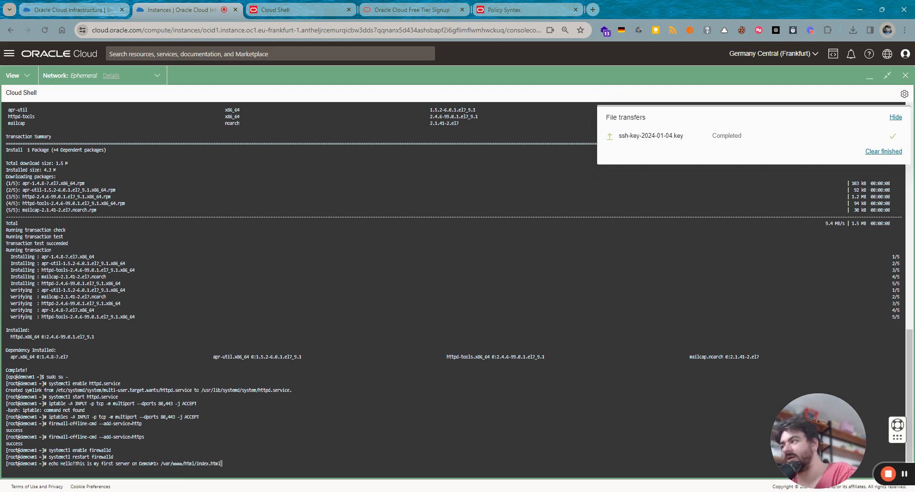
{"action": "key", "text": "Return"}
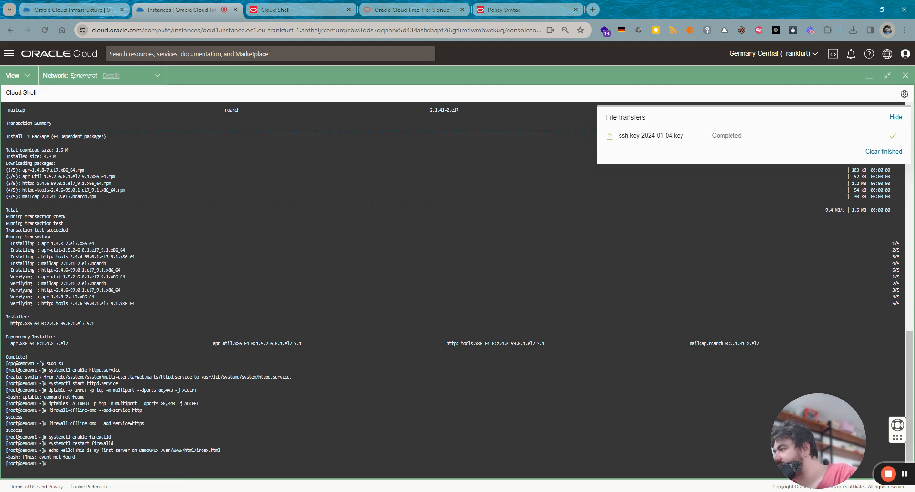
- Clear the recalled command and copy the /var/www/html/index.html path
{"action": "key", "text": "Up"}
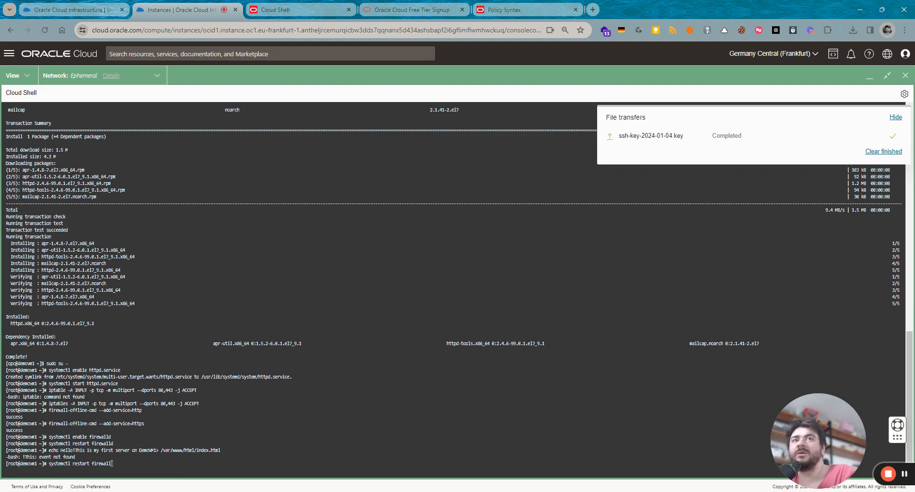
{"action": "key", "text": "ctrl+Left"}
{"action": "key", "text": "ctrl+Left"}
{"action": "key", "text": "ctrl+Left"}
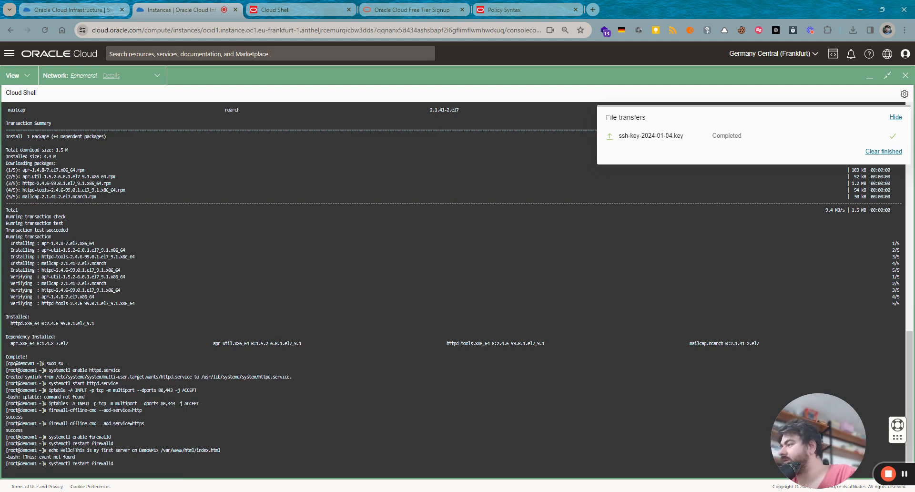
{"action": "key", "text": "Down"}
{"action": "key", "text": "Up"}
{"action": "key", "text": "Up"}
{"action": "key", "text": "Down"}
{"action": "key", "text": "Down"}
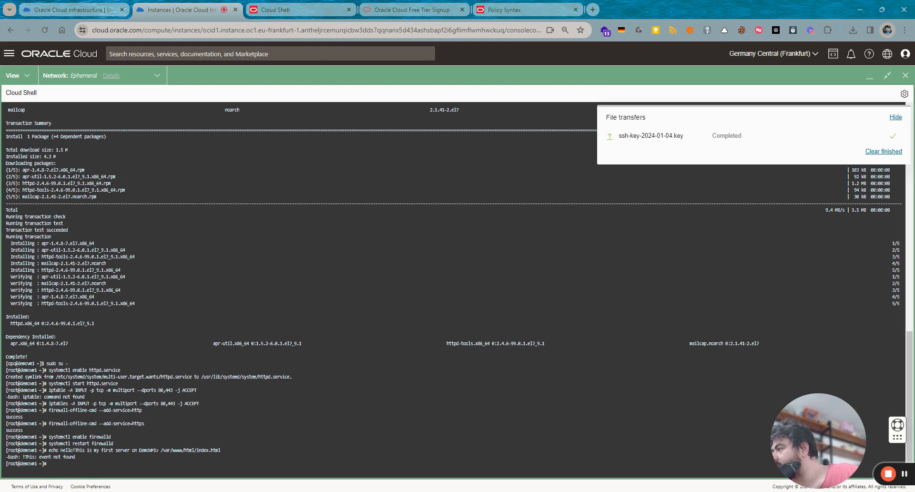
{"action": "left_click_drag", "start_coordinate": [60, 450], "coordinate": [220, 450]}
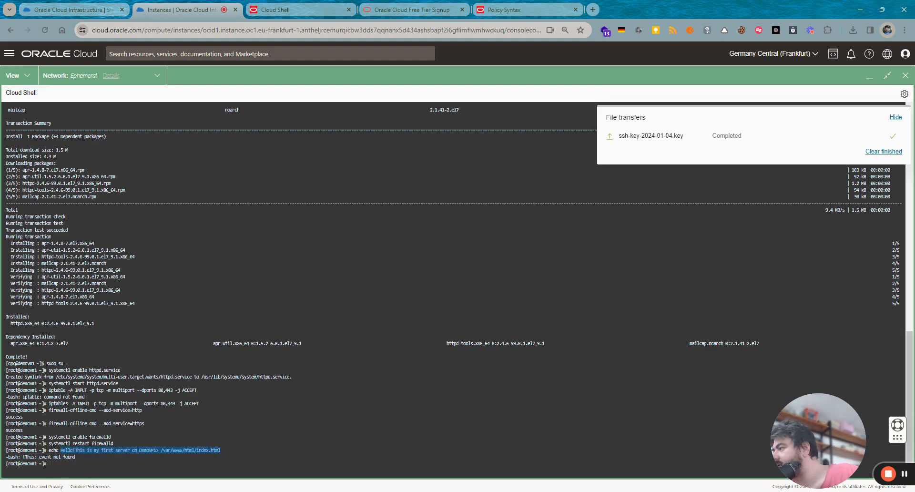
{"action": "left_click_drag", "start_coordinate": [161, 450], "coordinate": [220, 449]}
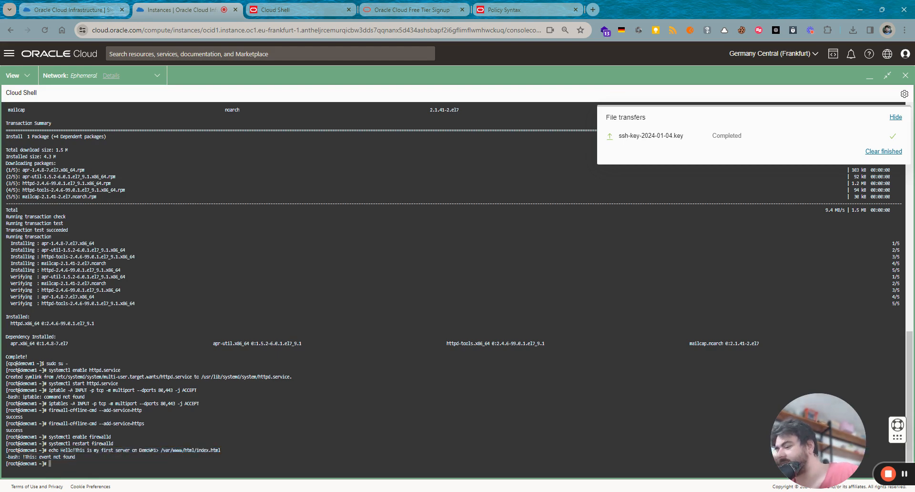
- Open /var/www/html/index.html in vi, abandoning a mistaken cat attempt
{"action": "type", "text": "cat"}
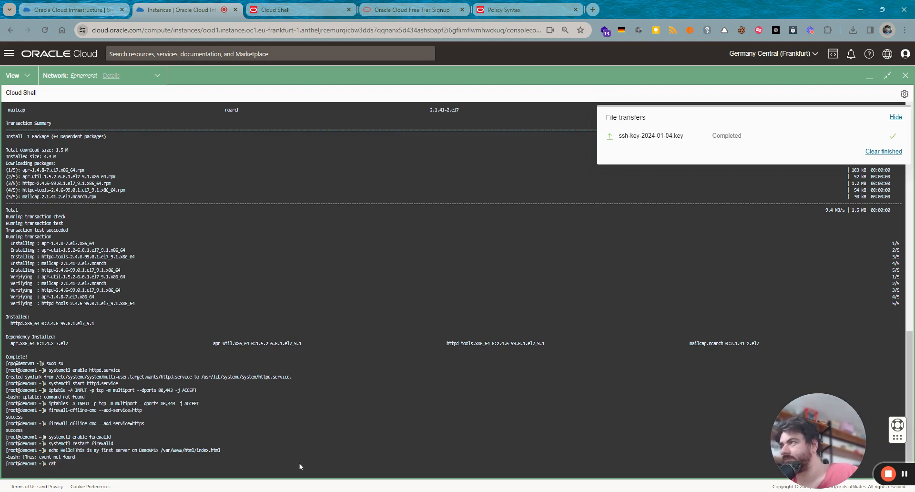
{"action": "type", "text": "Permissions 0644 for 'ssh-key-2024-01-04.key' are too open"}
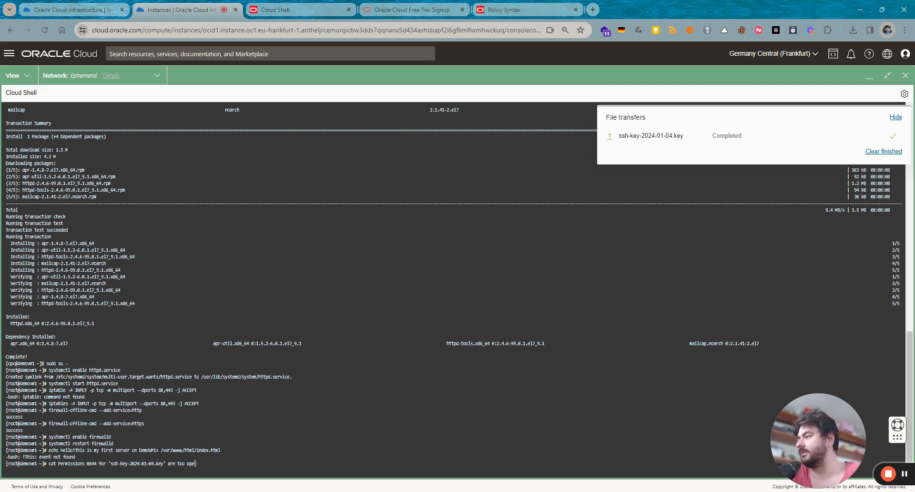
{"action": "key", "text": "BackSpace"}
{"action": "key", "text": "BackSpace"}
{"action": "key", "text": "BackSpace"}
{"action": "key", "text": "BackSpace"}
{"action": "key", "text": "BackSpace"}
{"action": "key", "text": "BackSpace"}
{"action": "key", "text": "BackSpace"}
{"action": "key", "text": "BackSpace"}
{"action": "key", "text": "BackSpace"}
{"action": "key", "text": "BackSpace"}
{"action": "key", "text": "BackSpace"}
{"action": "key", "text": "BackSpace"}
{"action": "key", "text": "BackSpace"}
{"action": "key", "text": "BackSpace"}
{"action": "key", "text": "BackSpace"}
{"action": "key", "text": "BackSpace"}
{"action": "key", "text": "BackSpace"}
{"action": "key", "text": "BackSpace"}
{"action": "key", "text": "BackSpace"}
{"action": "key", "text": "BackSpace"}
{"action": "key", "text": "BackSpace"}
{"action": "key", "text": "BackSpace"}
{"action": "key", "text": "BackSpace"}
{"action": "key", "text": "BackSpace"}
{"action": "key", "text": "BackSpace"}
{"action": "key", "text": "BackSpace"}
{"action": "key", "text": "BackSpace"}
{"action": "key", "text": "BackSpace"}
{"action": "key", "text": "BackSpace"}
{"action": "key", "text": "BackSpace"}
{"action": "key", "text": "BackSpace"}
{"action": "key", "text": "BackSpace"}
{"action": "key", "text": "BackSpace"}
{"action": "key", "text": "BackSpace"}
{"action": "key", "text": "BackSpace"}
{"action": "key", "text": "BackSpace"}
{"action": "key", "text": "BackSpace"}
{"action": "key", "text": "BackSpace"}
{"action": "key", "text": "BackSpace"}
{"action": "key", "text": "BackSpace"}
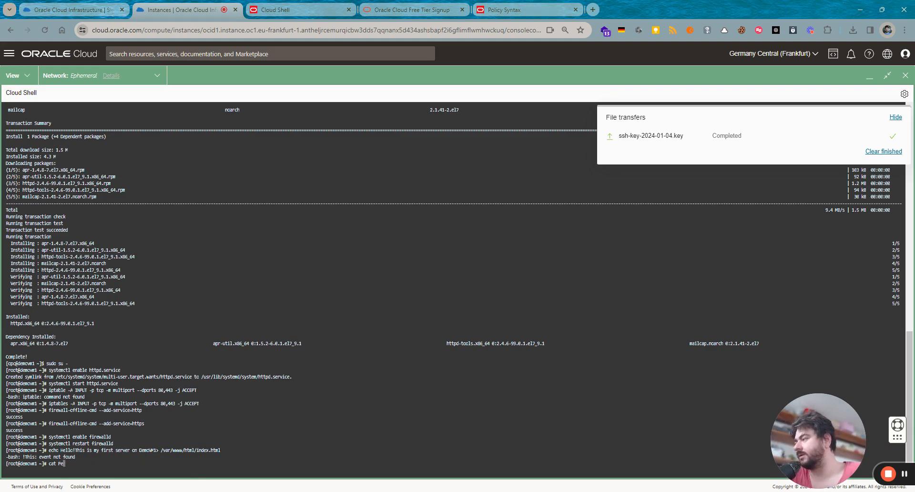
{"action": "double_click", "coordinate": [191, 450]}
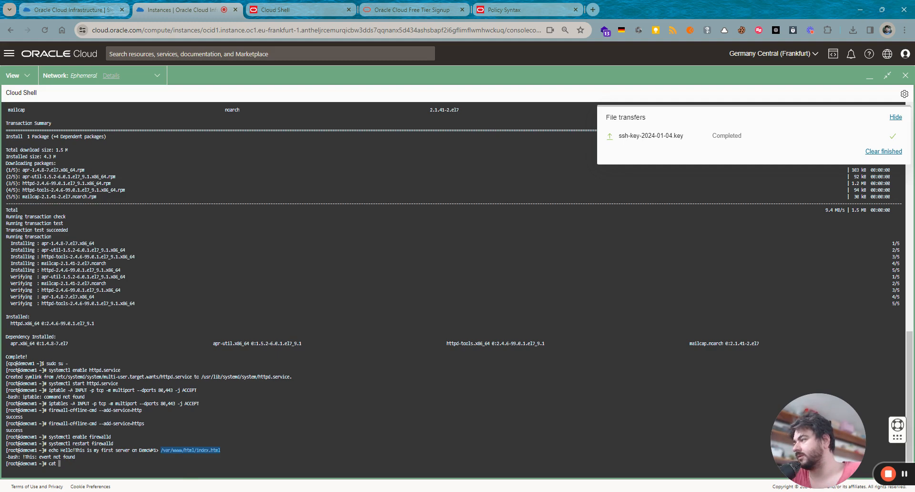
{"action": "key", "text": "BackSpace"}
{"action": "key", "text": "BackSpace"}
{"action": "key", "text": "BackSpace"}
{"action": "key", "text": "BackSpace"}
{"action": "type", "text": "vi"}
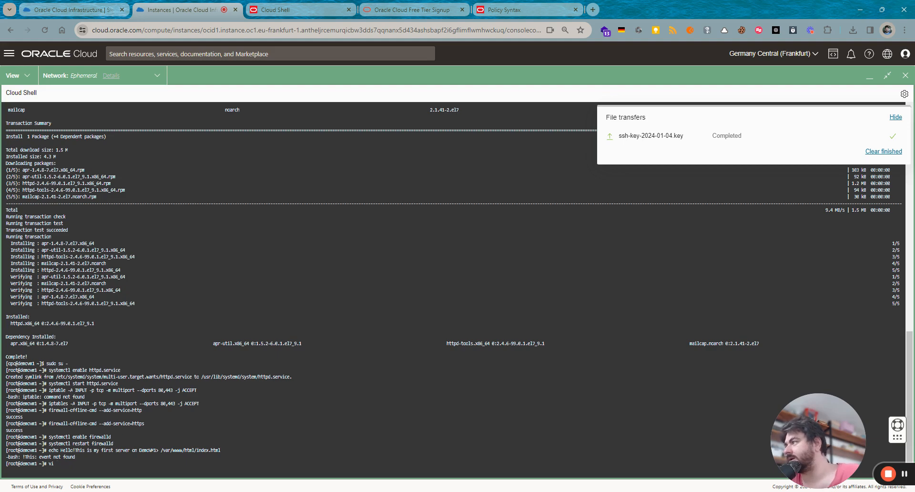
{"action": "type", "text": "/var/www/html/index.html"}
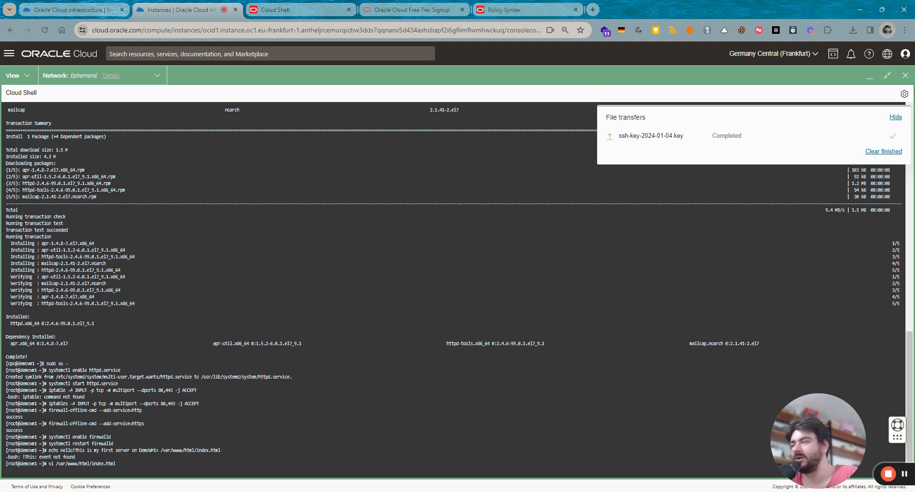
{"action": "key", "text": "Return"}
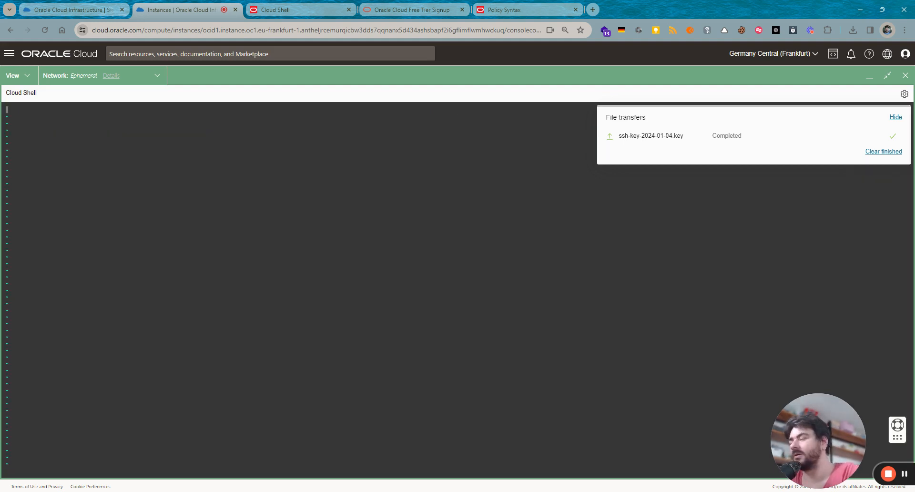
- Enter 'this is my first server DemoVM' in index.html and try saving with :wq
{"action": "type", "text": "i"}
{"action": "type", "text": "this"}
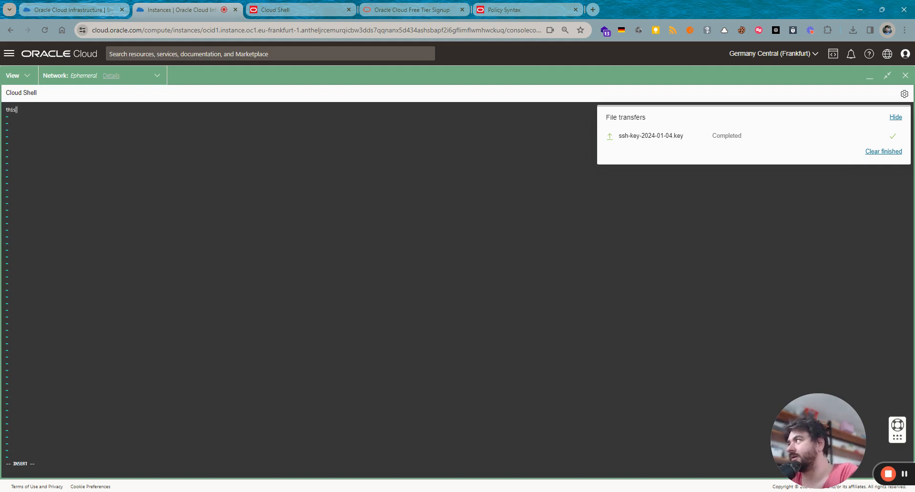
{"action": "type", "text": " is my f"}
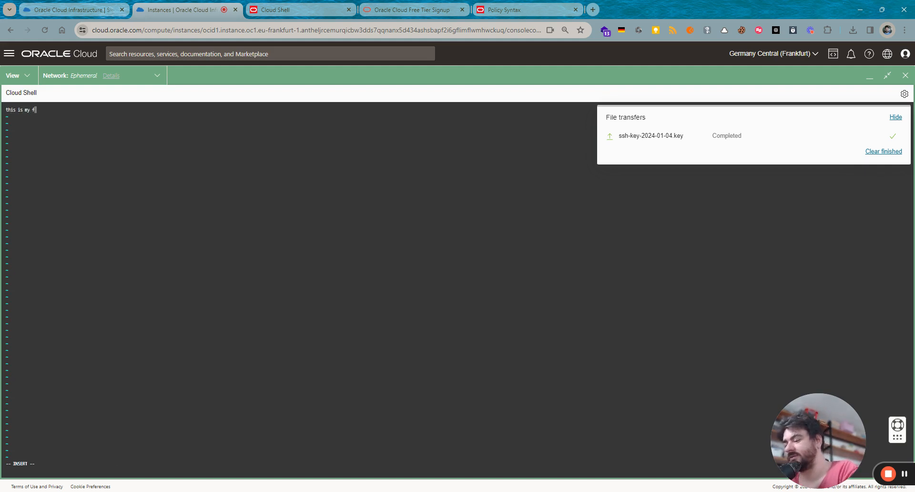
{"action": "type", "text": "irst serv"}
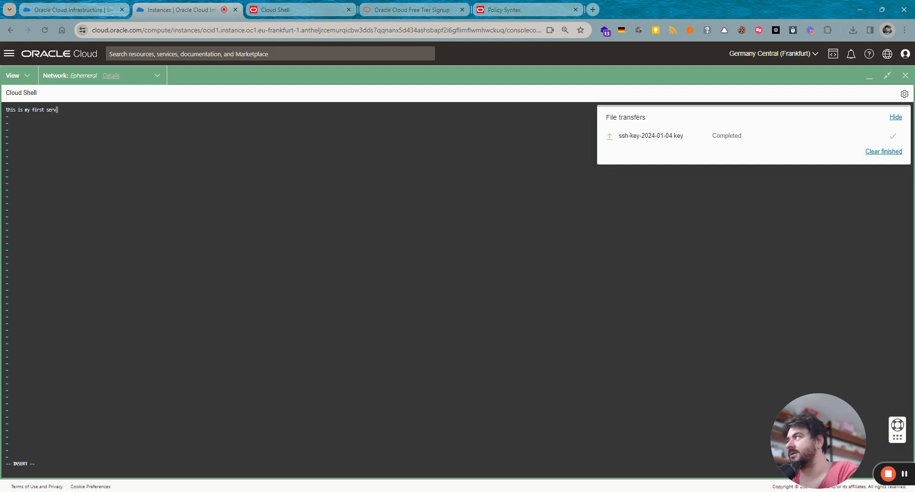
{"action": "type", "text": "er DemoVM1"}
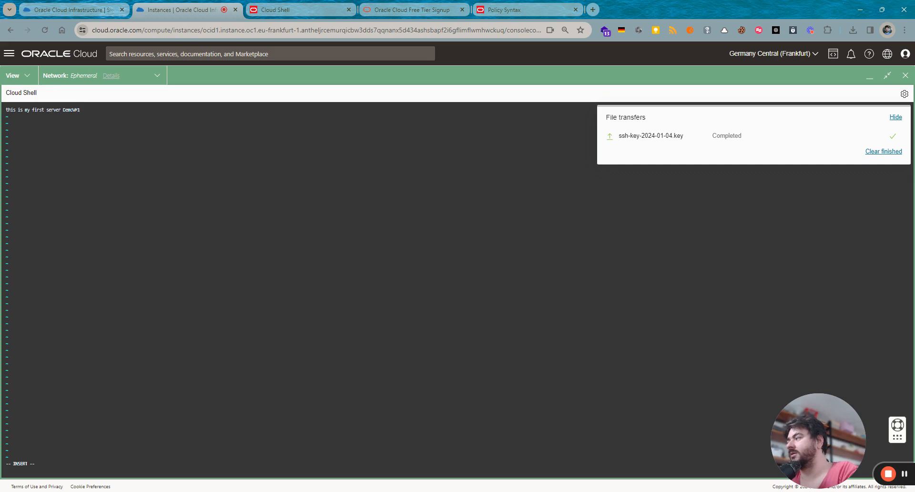
{"action": "key", "text": "Escape"}
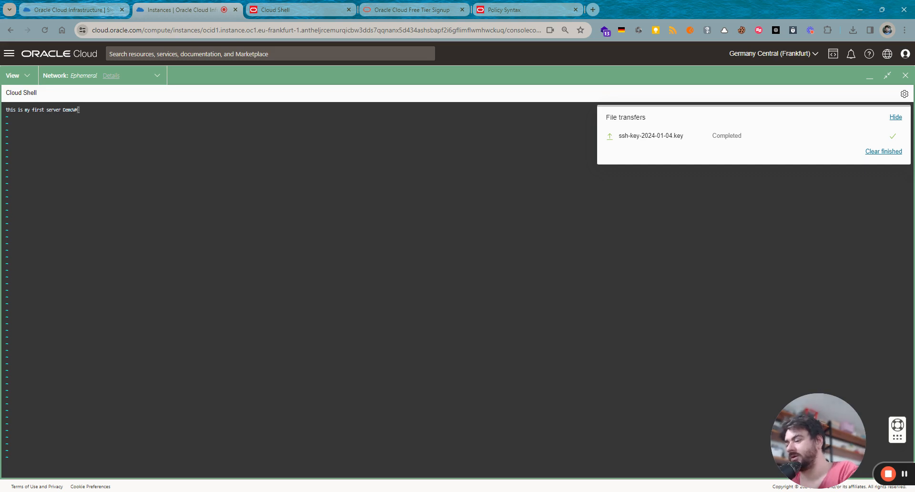
{"action": "type", "text": ":wq"}
{"action": "key", "text": "Return"}
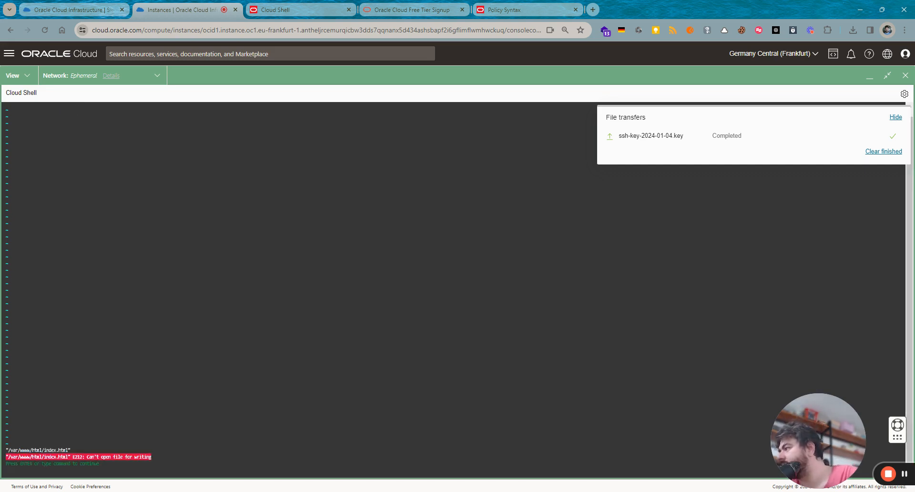
- Dismiss the E212 write error and quit vi without saving using :q!
{"action": "key", "text": "Return"}
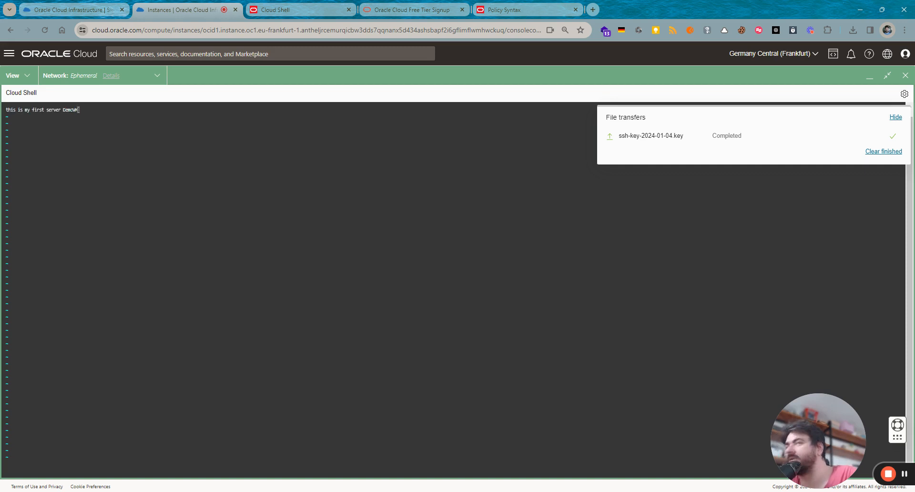
{"action": "type", "text": ":q!"}
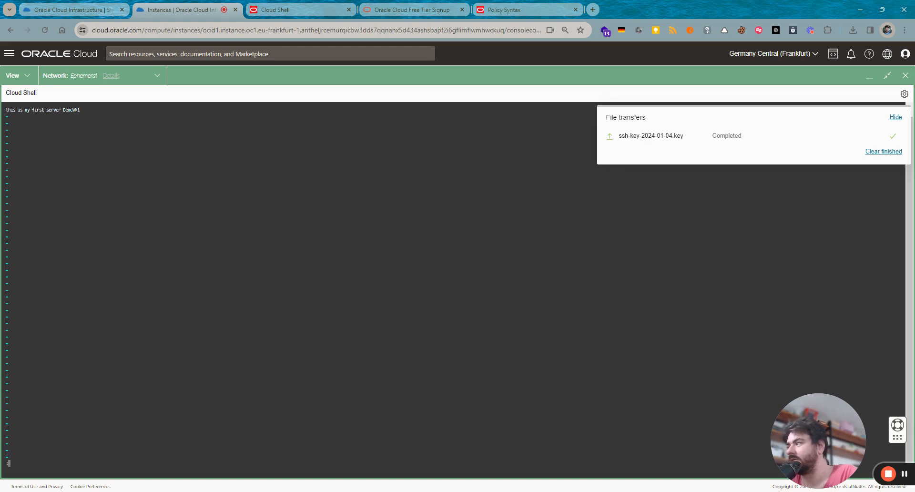
{"action": "key", "text": "Return"}
- Change into /var/www/html one folder at a time
{"action": "type", "text": "cd /var/"}
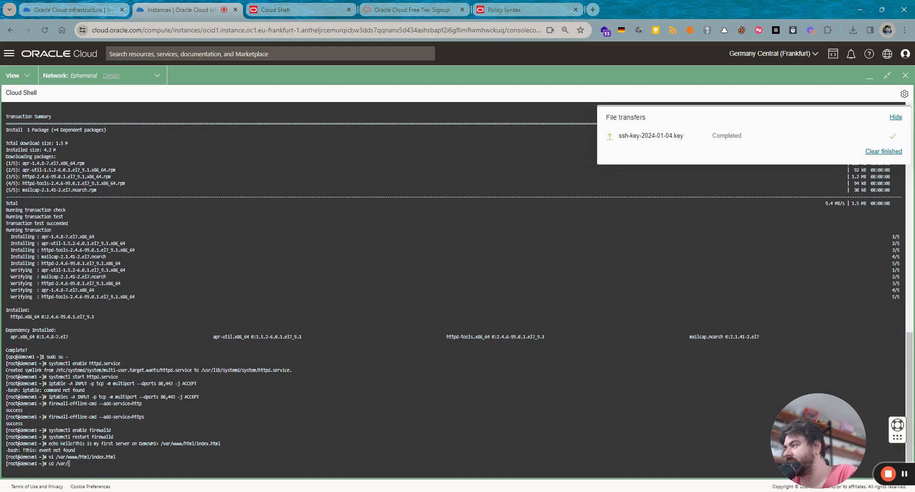
{"action": "key", "text": "Return"}
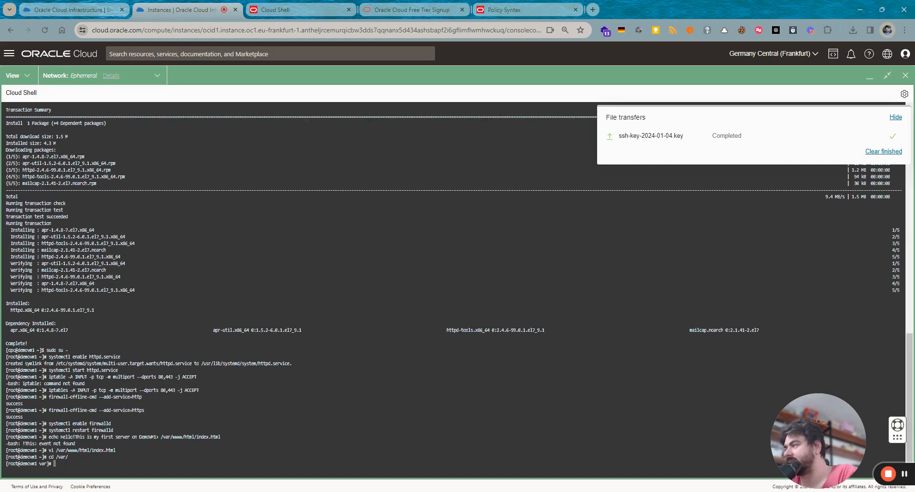
{"action": "type", "text": "cd www"}
{"action": "key", "text": "Tab"}
{"action": "key", "text": "Return"}
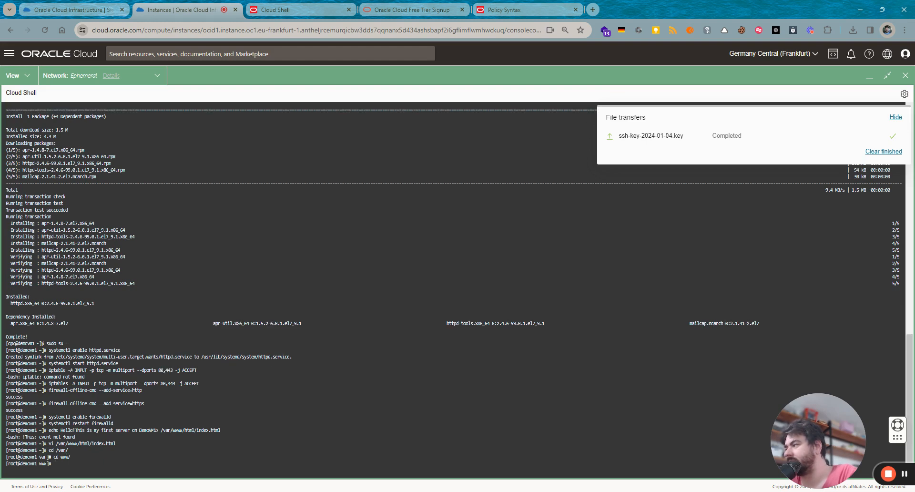
{"action": "type", "text": "cd h"}
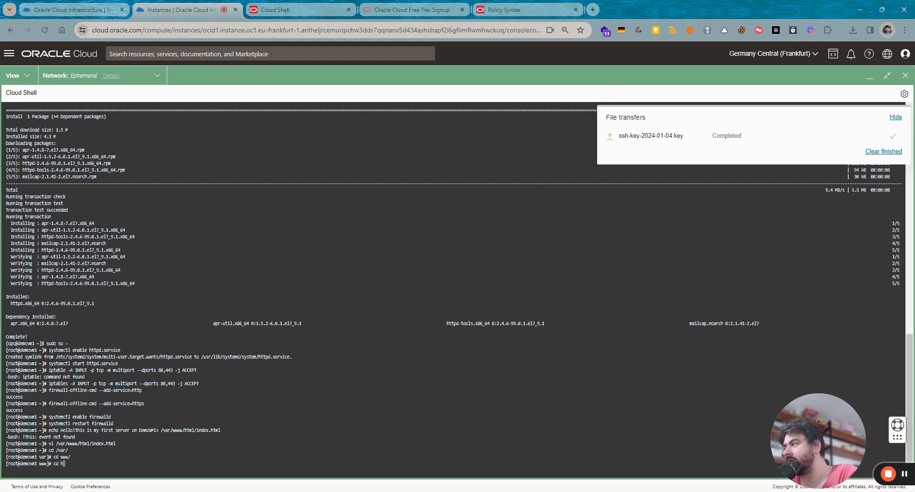
{"action": "key", "text": "Tab"}
{"action": "key", "text": "Return"}
- List /var/www/html with ls and ll, confirming it is empty (total 0)
{"action": "type", "text": "LS"}
{"action": "key", "text": "Return"}
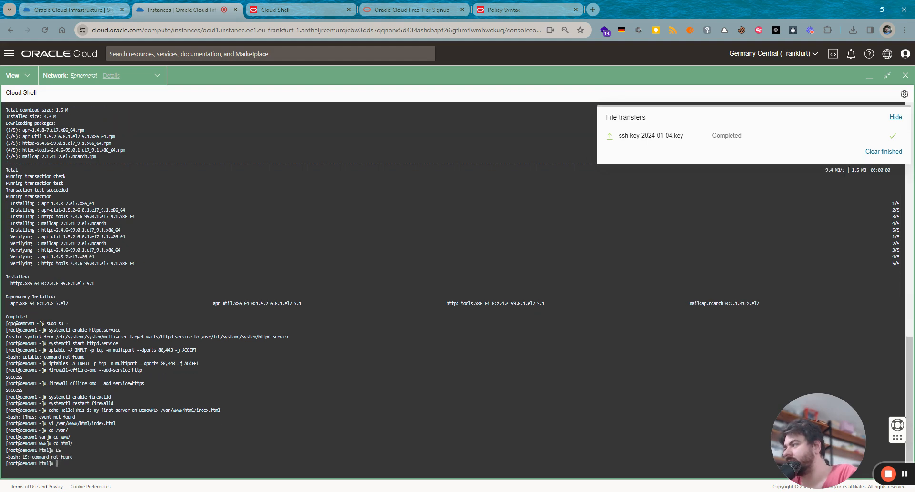
{"action": "type", "text": "ls"}
{"action": "key", "text": "Return"}
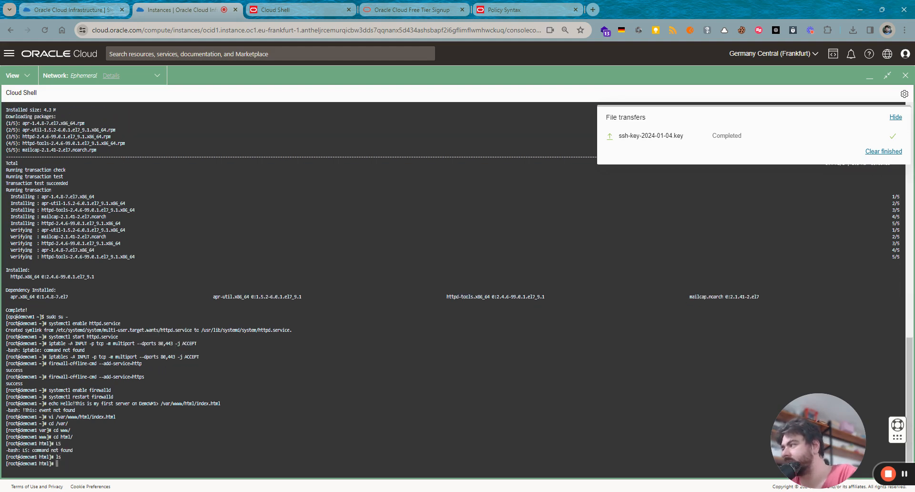
{"action": "type", "text": "ll"}
{"action": "key", "text": "Return"}
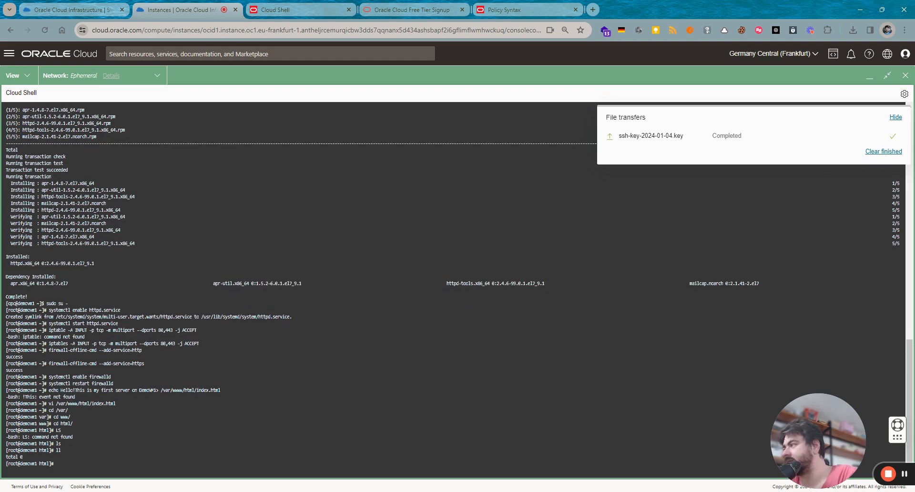
- Recall and rerun vi /var/www/html/index.html from the command history
{"action": "type", "text": "LS"}
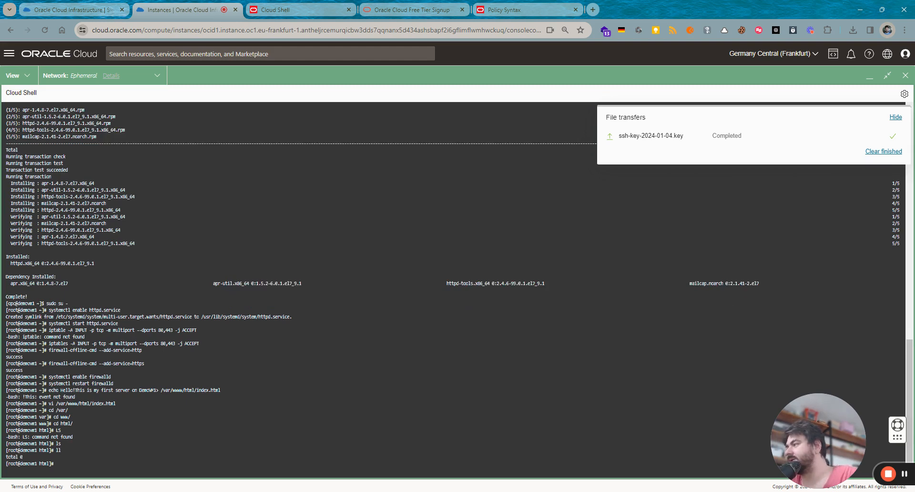
{"action": "key", "text": "Up"}
{"action": "key", "text": "Up"}
{"action": "key", "text": "Up"}
{"action": "key", "text": "Up"}
{"action": "key", "text": "Up"}
{"action": "key", "text": "Up"}
{"action": "key", "text": "Up"}
{"action": "key", "text": "Return"}
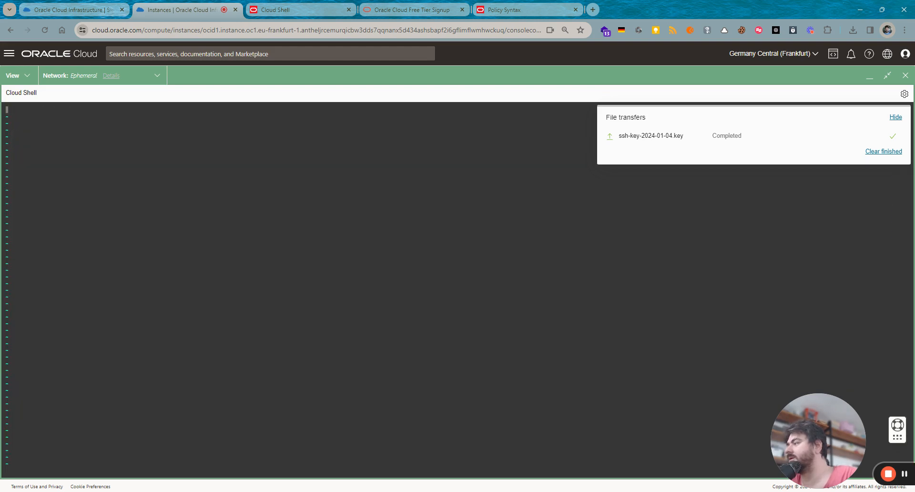
- Enter 'this is server 1 DemoVM1' and try saving with :wq! and :wq, both failing with E212
{"action": "type", "text": "i"}
{"action": "type", "text": "th"}
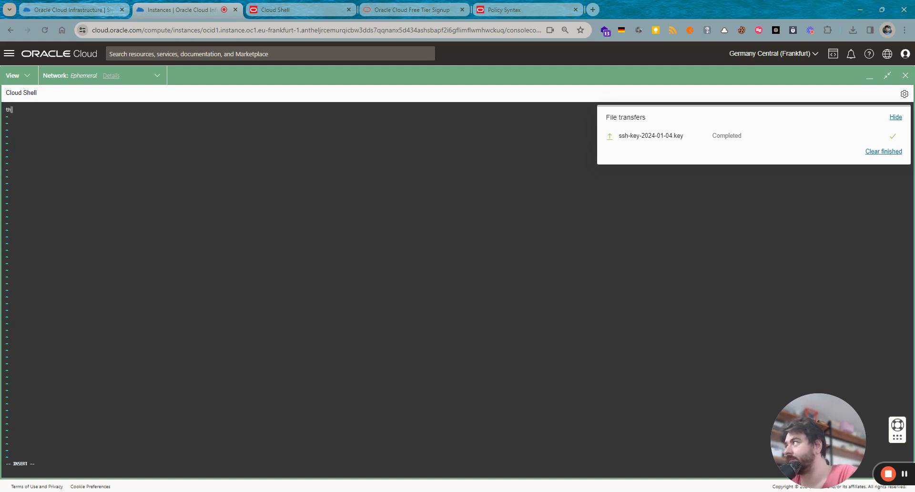
{"action": "type", "text": "is i"}
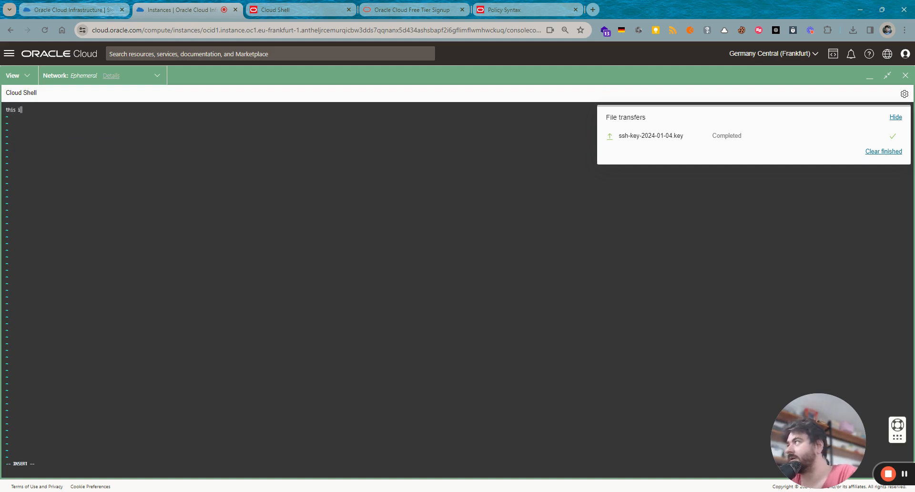
{"action": "type", "text": "s server"}
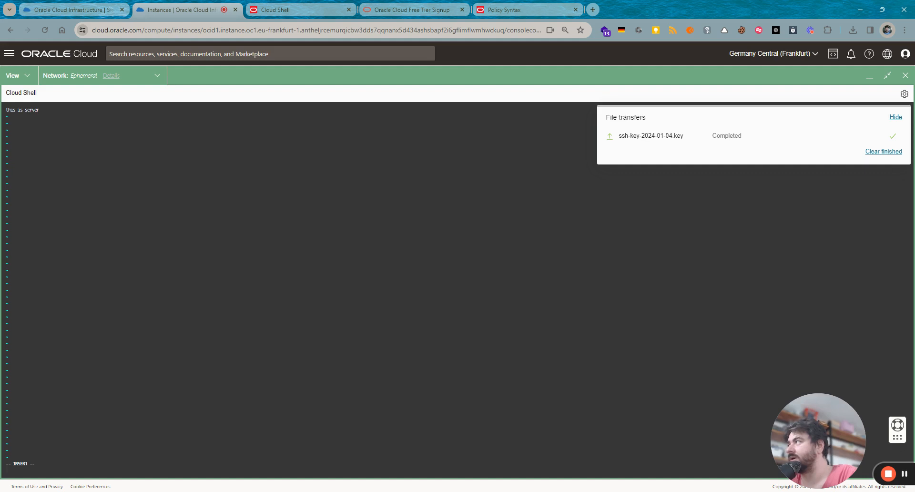
{"action": "type", "text": " 1 De"}
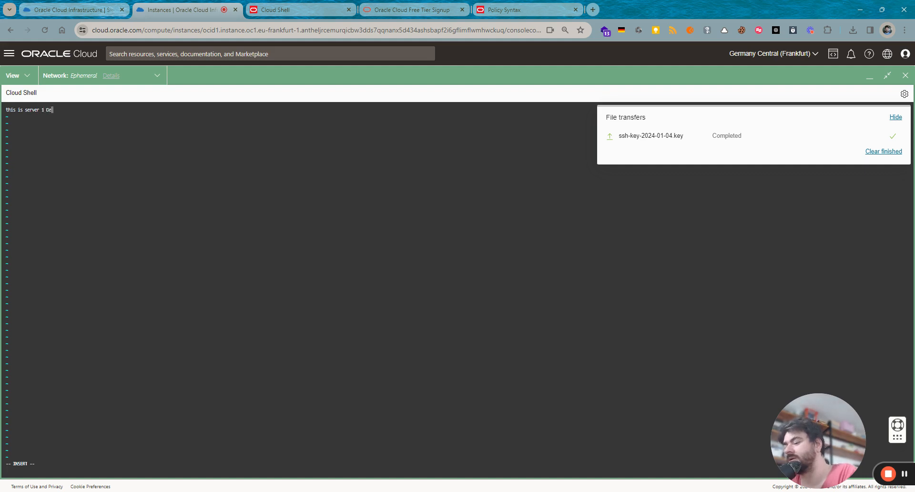
{"action": "type", "text": "moVM1"}
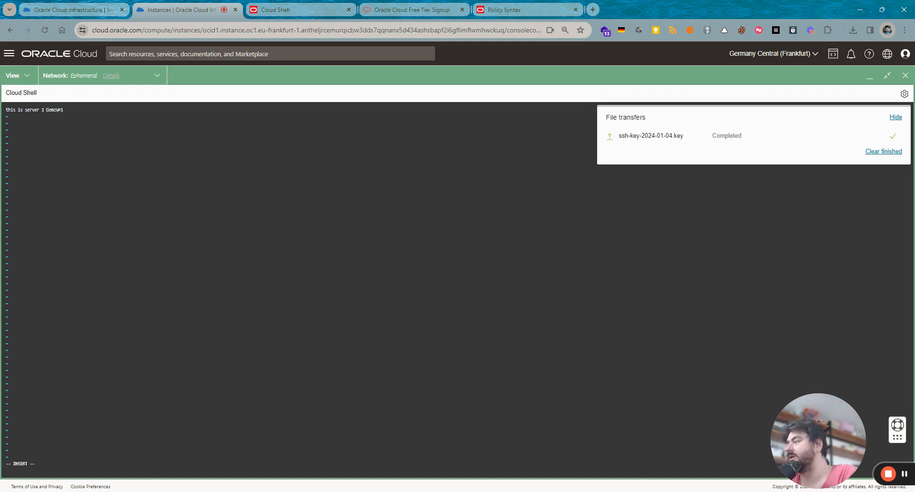
{"action": "key", "text": "Escape"}
{"action": "type", "text": ":wq!"}
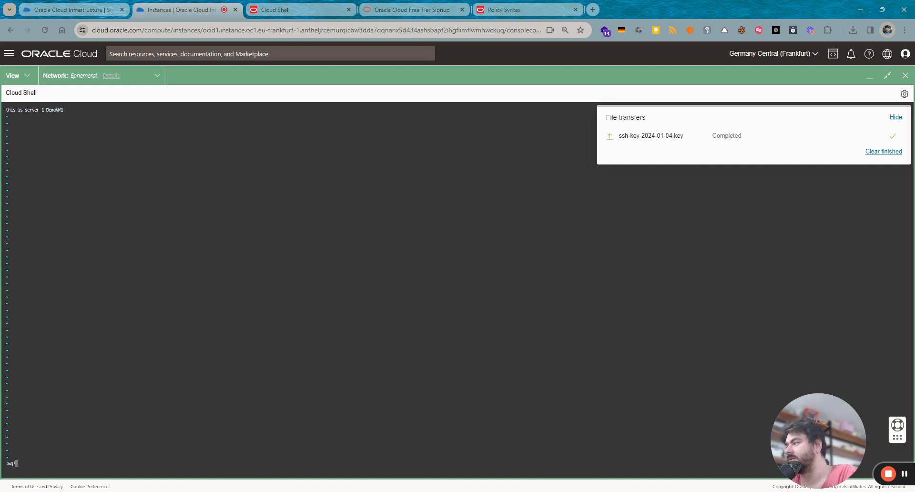
{"action": "key", "text": "Return"}
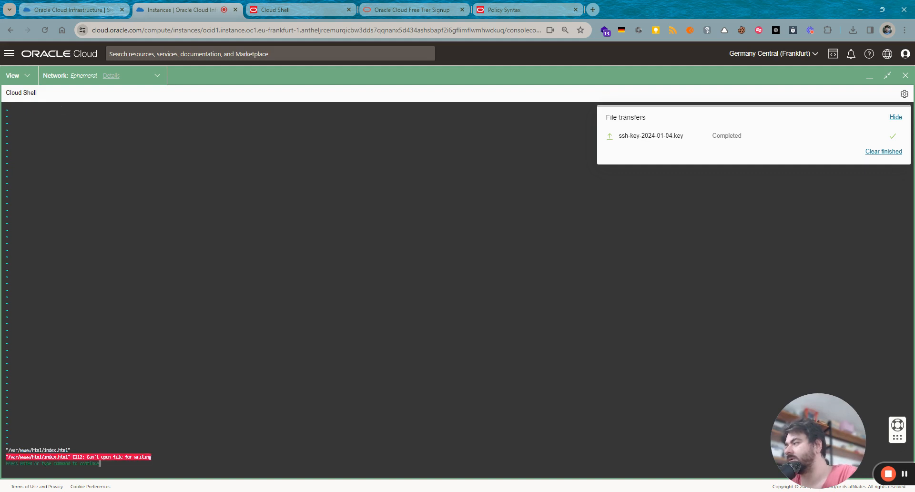
{"action": "key", "text": "Return"}
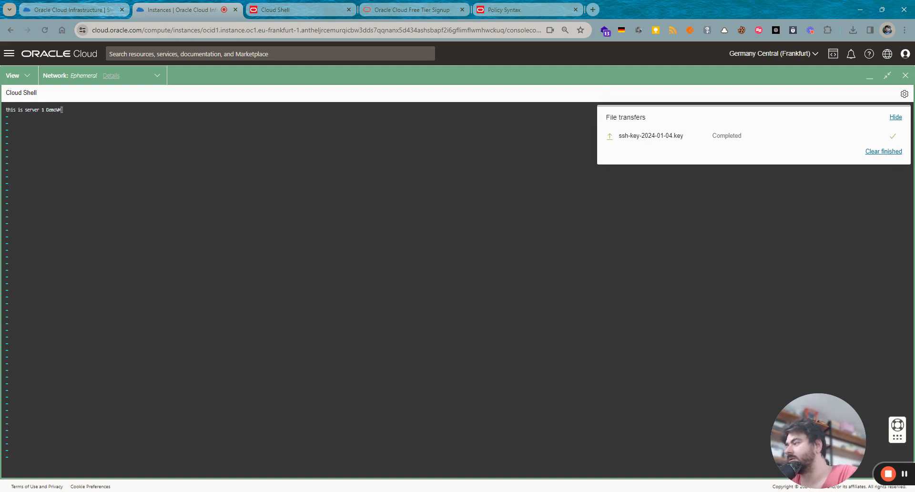
{"action": "type", "text": ":wq"}
{"action": "key", "text": "Return"}
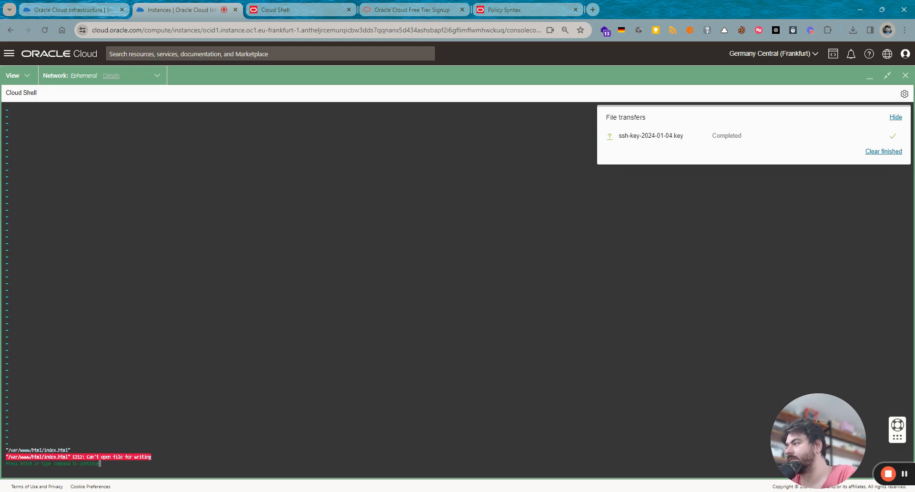
- Quit vi without saving, using :q! after :q is refused
{"action": "type", "text": ":q"}
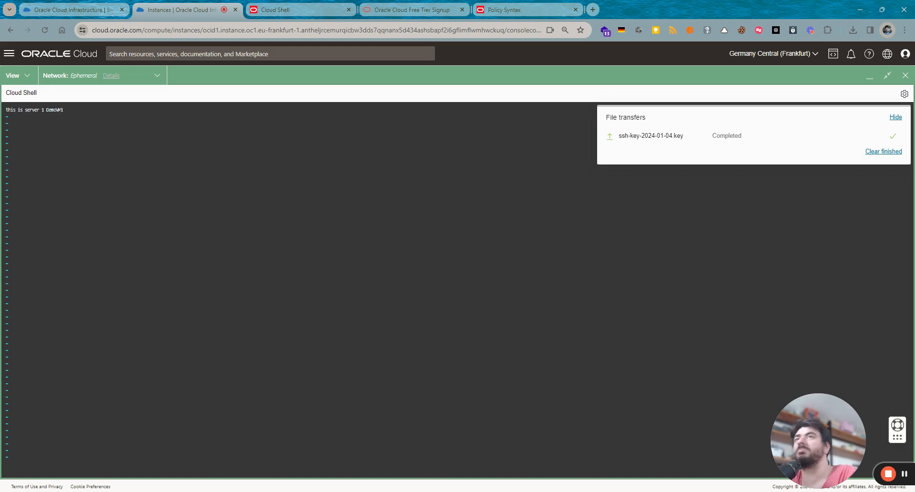
{"action": "key", "text": "Return"}
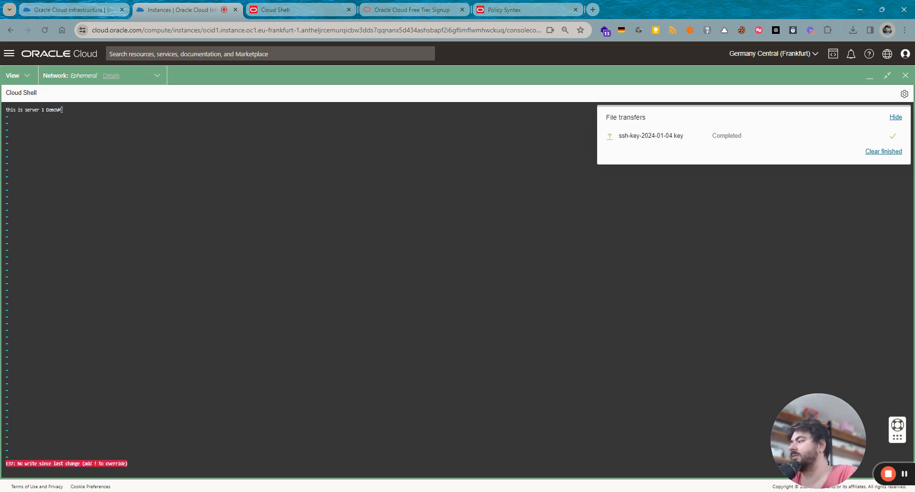
{"action": "type", "text": ":q!"}
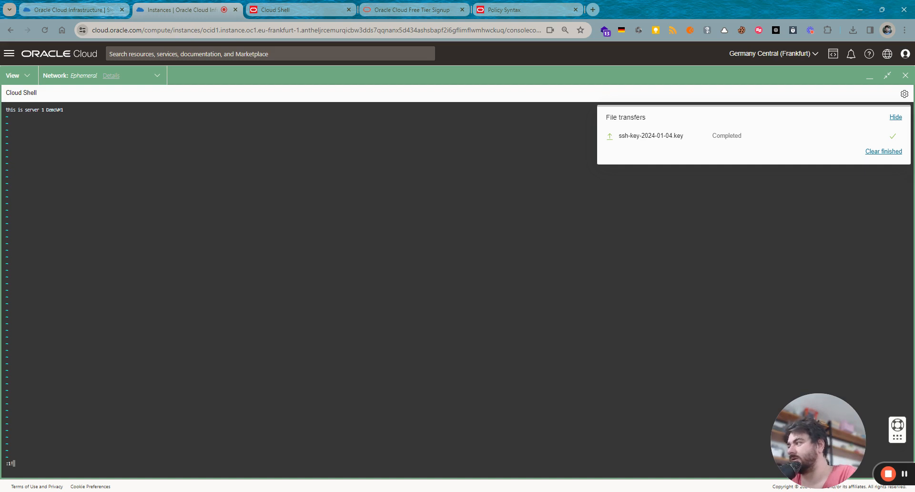
{"action": "type", "text": ":"}
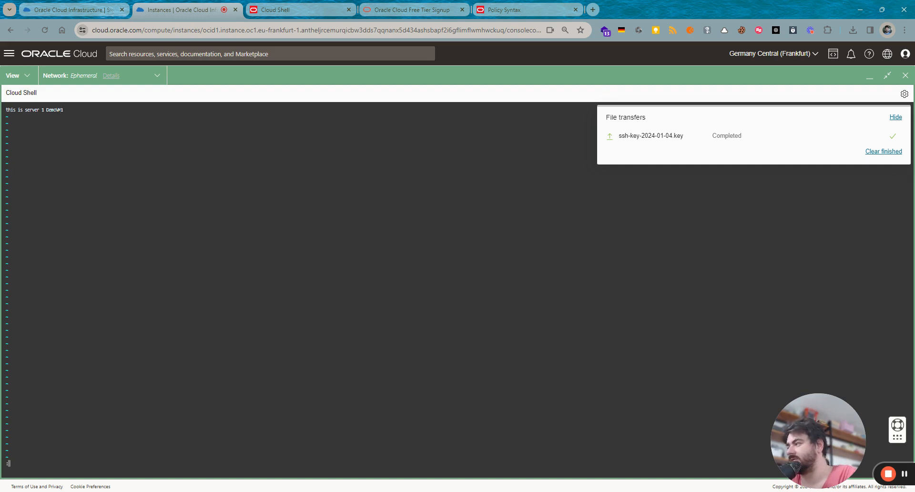
{"action": "type", "text": "q!"}
{"action": "key", "text": "Return"}
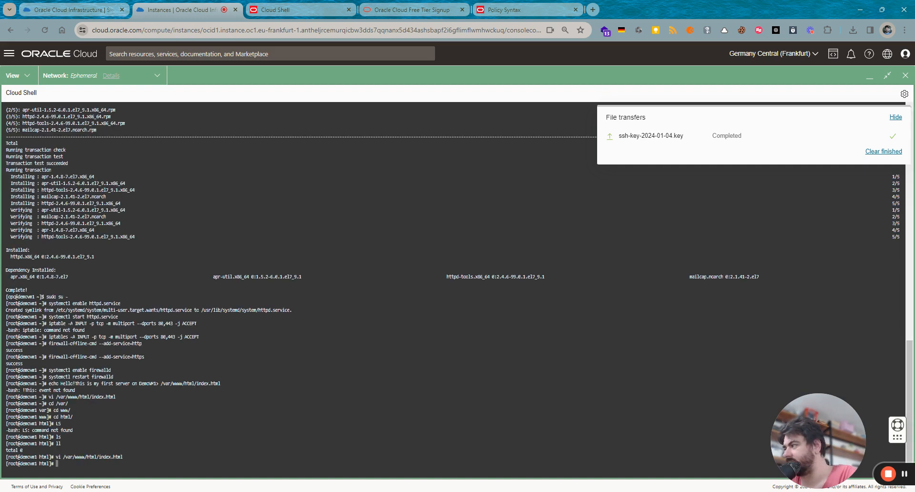
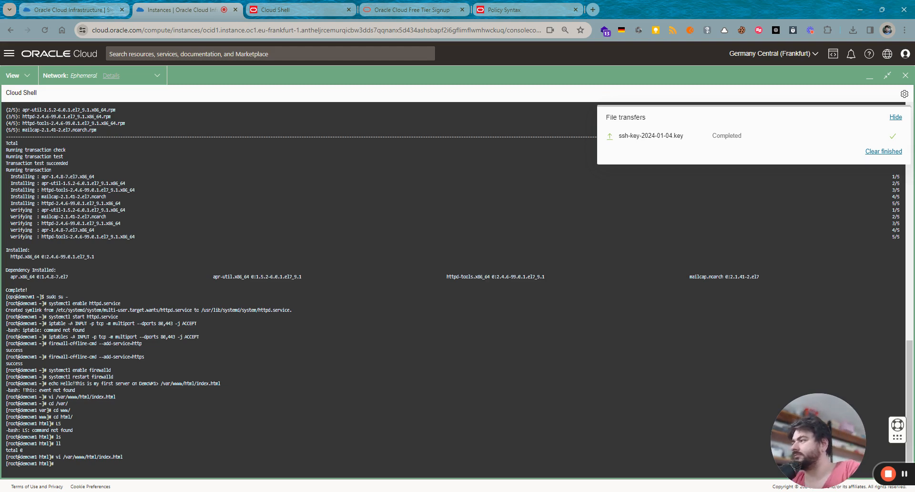
- Exit the root shell back to the regular user prompt on DemoVM1
{"action": "type", "text": "exct"}
{"action": "key", "text": "Return"}
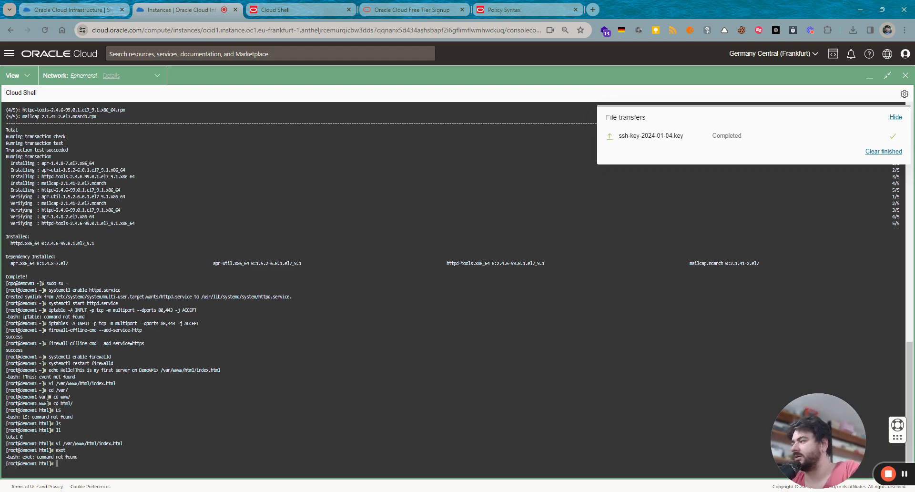
{"action": "type", "text": "exit"}
{"action": "key", "text": "Return"}
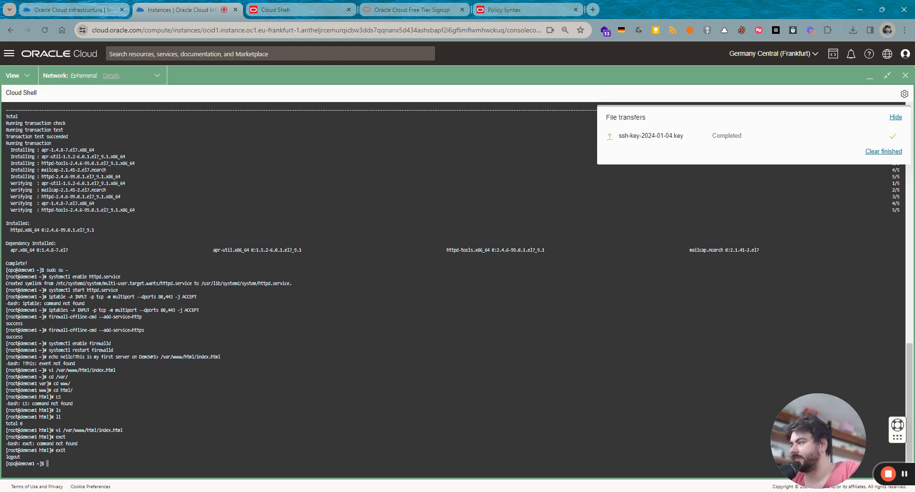
{"action": "type", "text": "sudop"}
{"action": "key", "text": "BackSpace"}
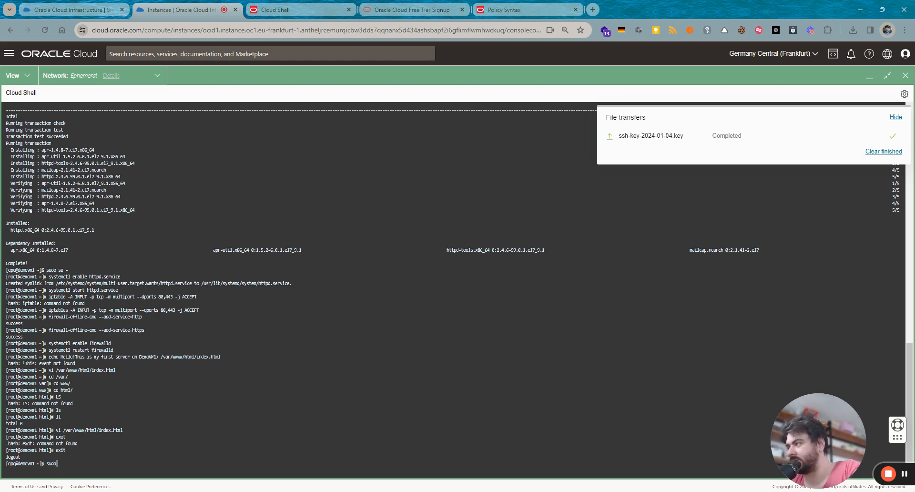
{"action": "key", "text": "BackSpace"}
{"action": "key", "text": "BackSpace"}
{"action": "key", "text": "BackSpace"}
{"action": "key", "text": "BackSpace"}
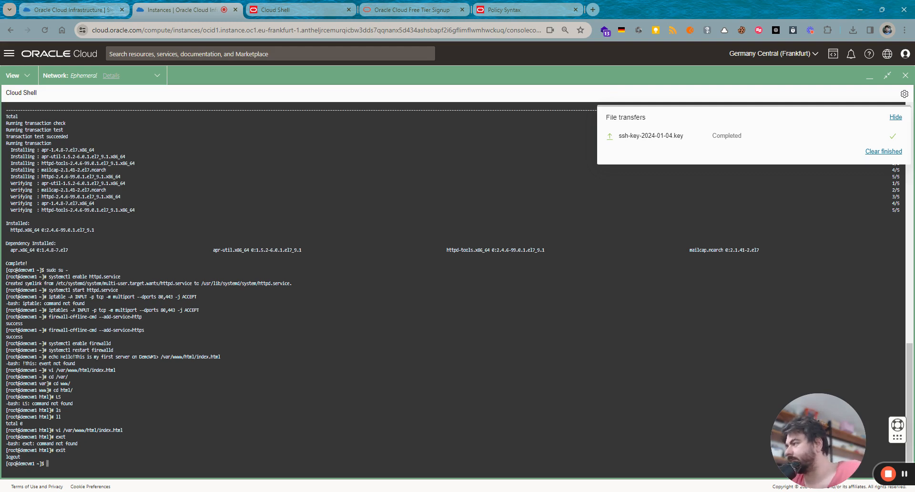
- Reopen /var/www/html/index.html in vi using the copied file path
{"action": "left_click_drag", "start_coordinate": [55, 430], "coordinate": [123, 430]}
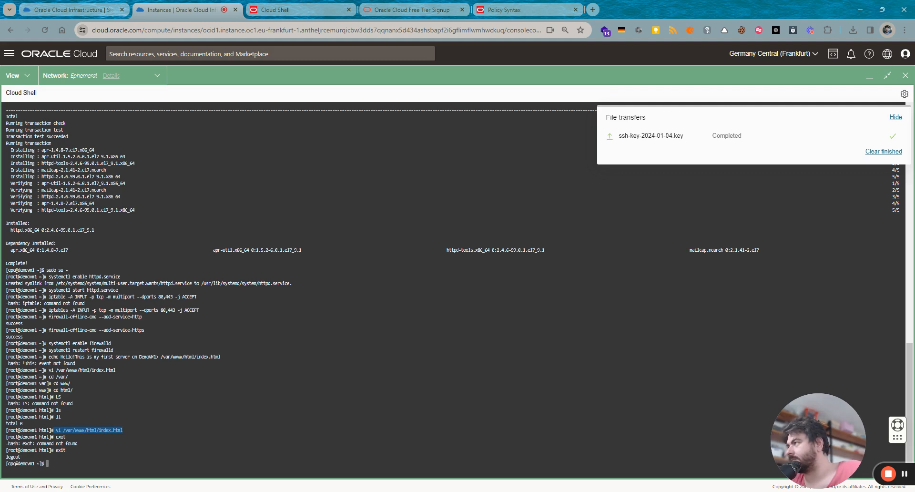
{"action": "type", "text": "/var/www/html/index.html"}
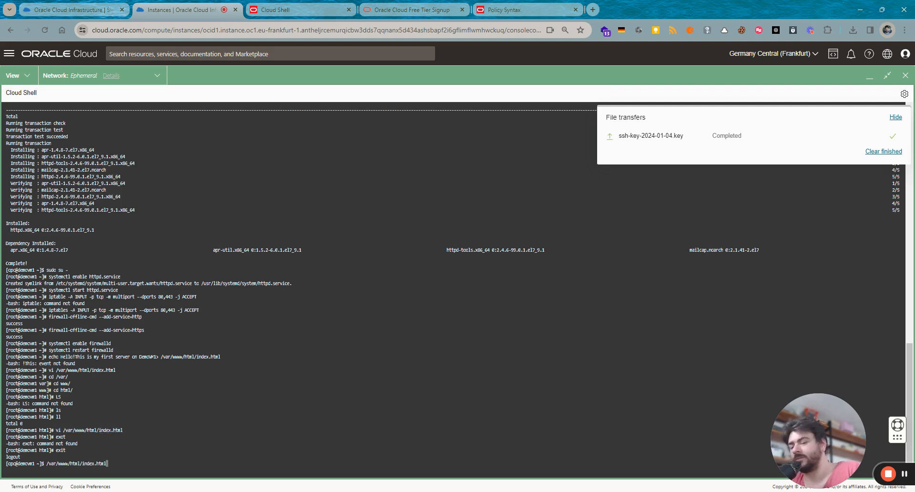
{"action": "key", "text": "Left"}
{"action": "key", "text": "Left"}
{"action": "key", "text": "Left"}
{"action": "key", "text": "Left"}
{"action": "key", "text": "Left"}
{"action": "key", "text": "Left"}
{"action": "key", "text": "Left"}
{"action": "key", "text": "Left"}
{"action": "key", "text": "Left"}
{"action": "key", "text": "Left"}
{"action": "key", "text": "Left"}
{"action": "key", "text": "Left"}
{"action": "key", "text": "Left"}
{"action": "key", "text": "Left"}
{"action": "key", "text": "Left"}
{"action": "key", "text": "Left"}
{"action": "key", "text": "Left"}
{"action": "key", "text": "Left"}
{"action": "key", "text": "Left"}
{"action": "key", "text": "Left"}
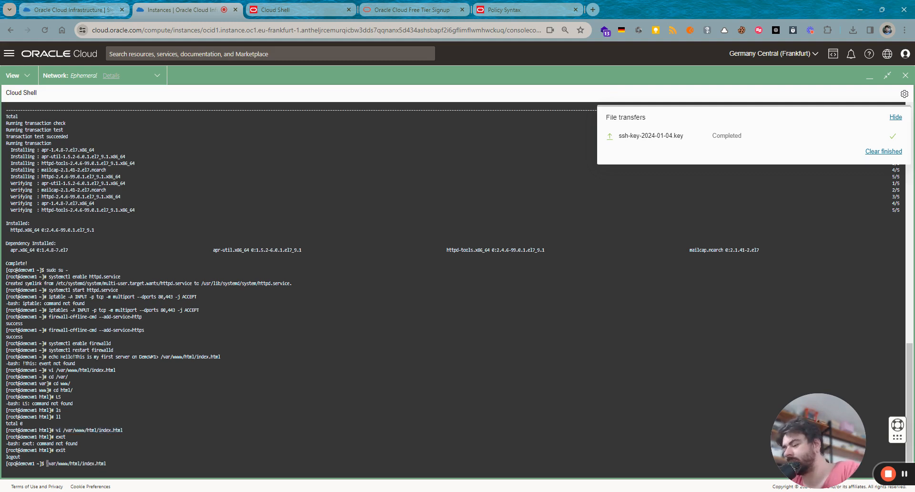
{"action": "type", "text": "vi"}
{"action": "key", "text": "Return"}
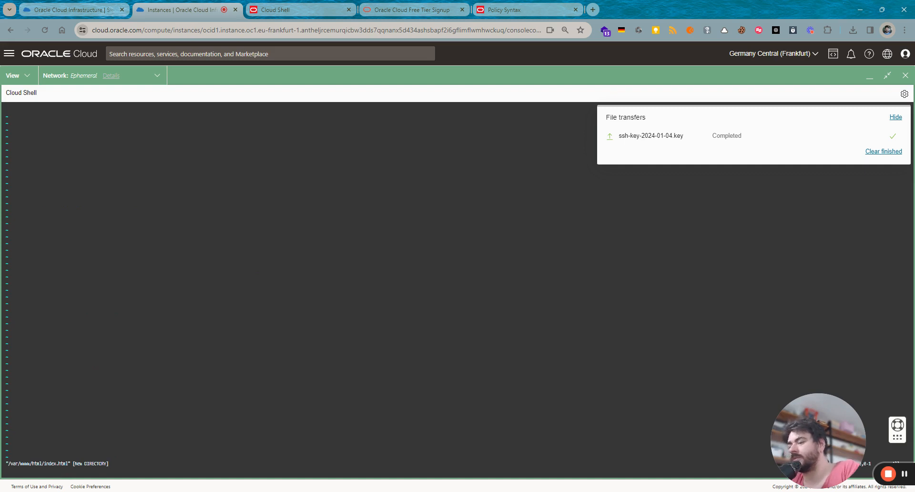
- Enter 'This is server 1 DemoVM1', attempt :wq, then quit without saving via :q!
{"action": "type", "text": "i"}
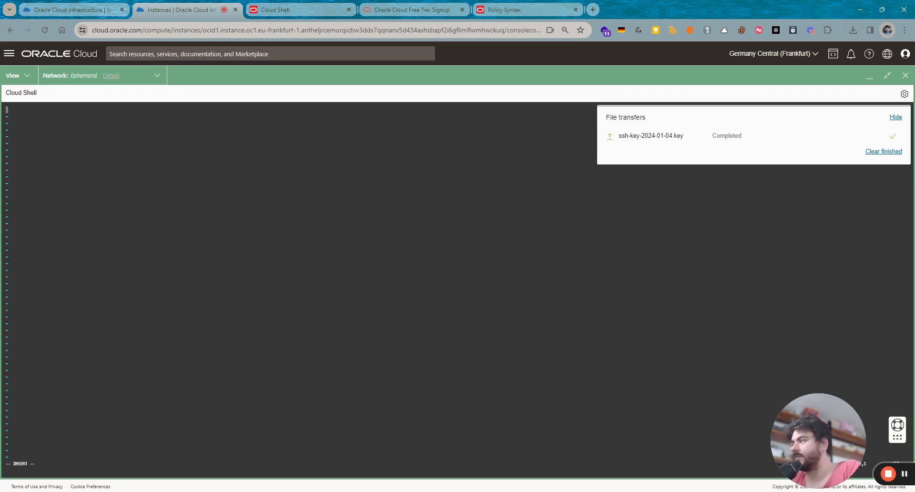
{"action": "type", "text": "This is se"}
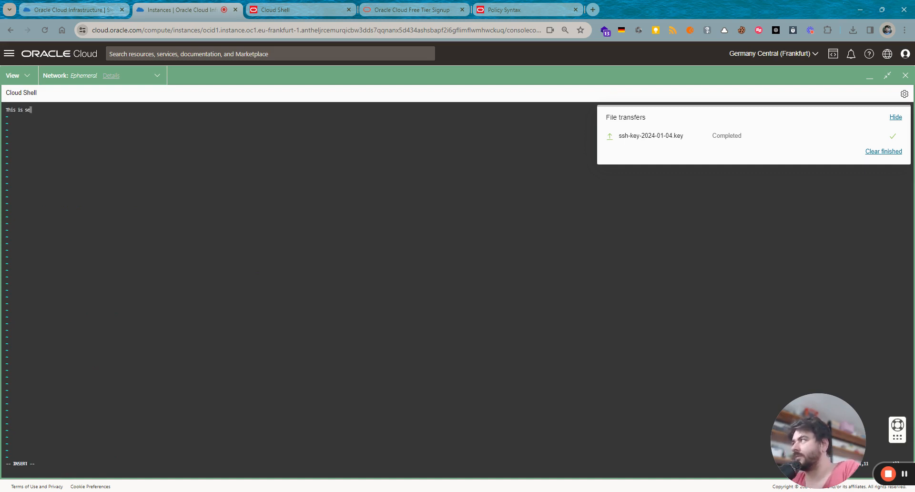
{"action": "type", "text": "rver 1"}
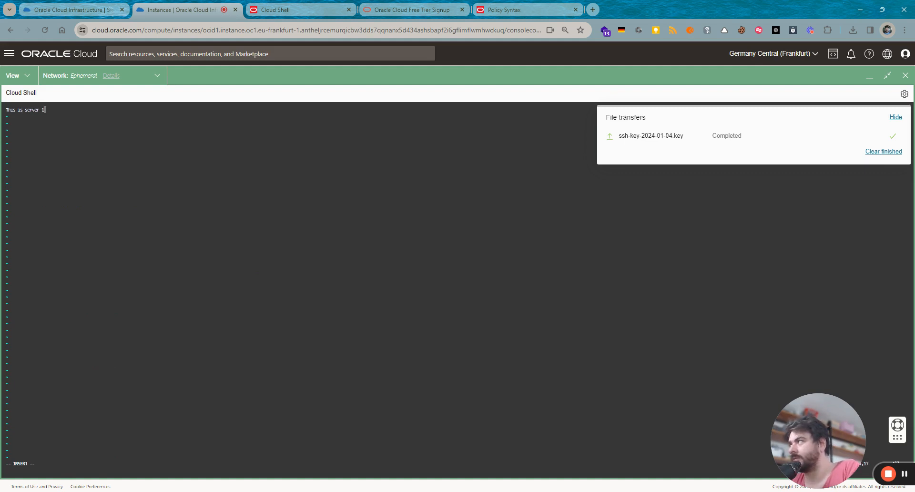
{"action": "type", "text": " Demo"}
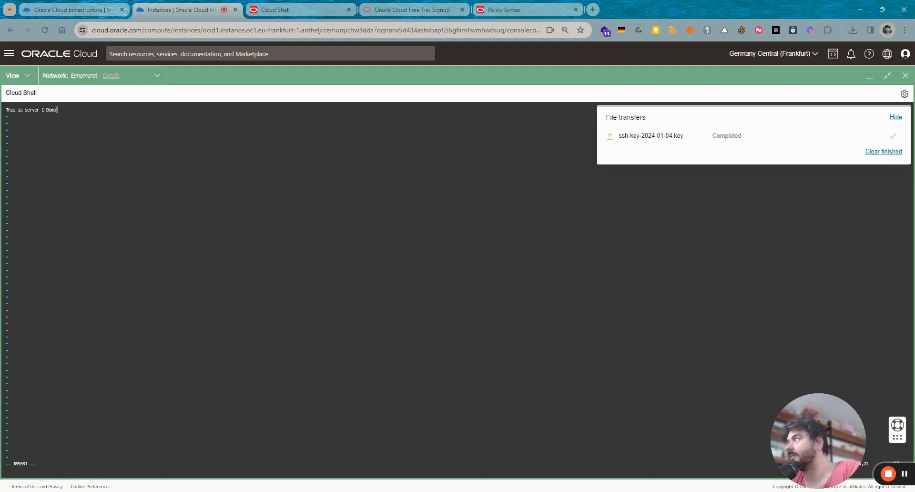
{"action": "type", "text": "VM1"}
{"action": "key", "text": "Escape"}
{"action": "type", "text": ":q"}
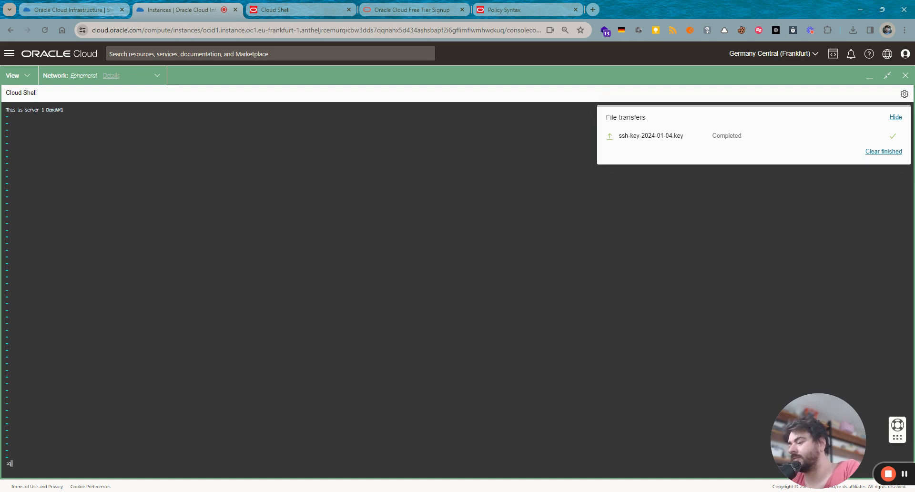
{"action": "key", "text": "BackSpace"}
{"action": "type", "text": "wq!"}
{"action": "key", "text": "Return"}
{"action": "key", "text": "Return"}
{"action": "type", "text": ":"}
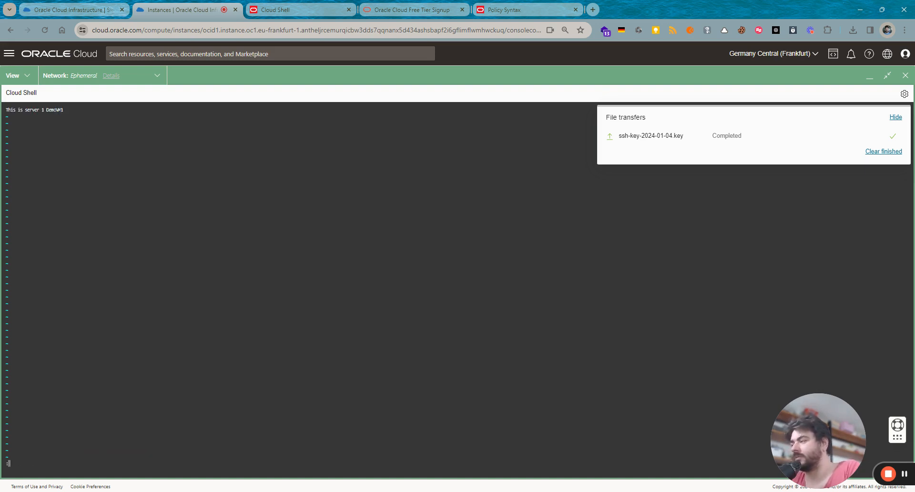
{"action": "type", "text": "q!"}
{"action": "key", "text": "Return"}
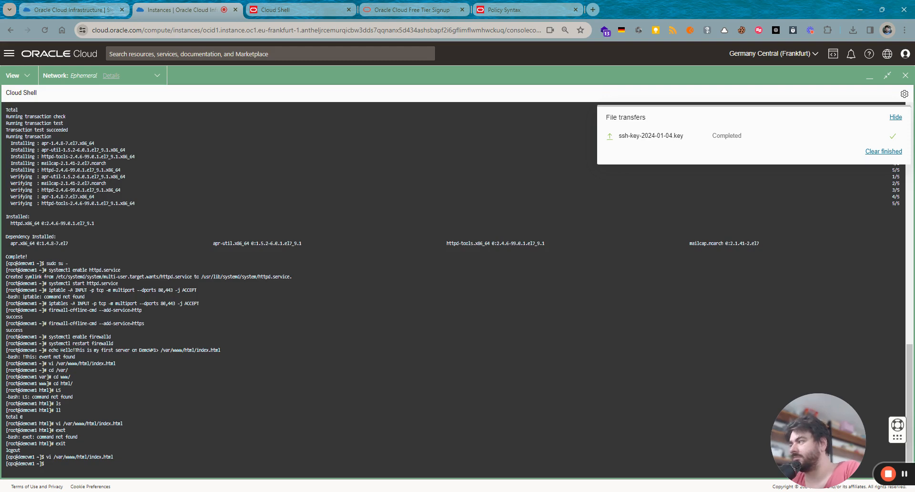
- Reboot DemoVM1 with sudo reboot after failed restart attempts, then paste the ssh command
{"action": "type", "text": "restrart"}
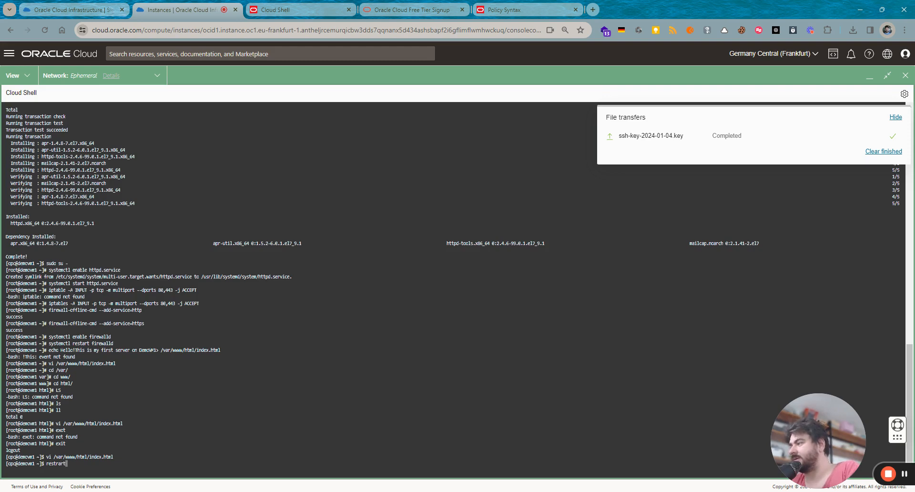
{"action": "key", "text": "Return"}
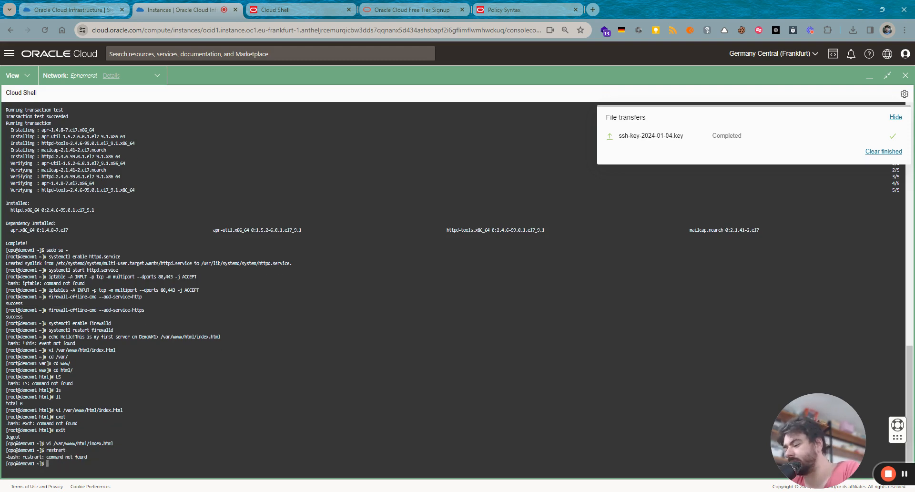
{"action": "type", "text": "restart"}
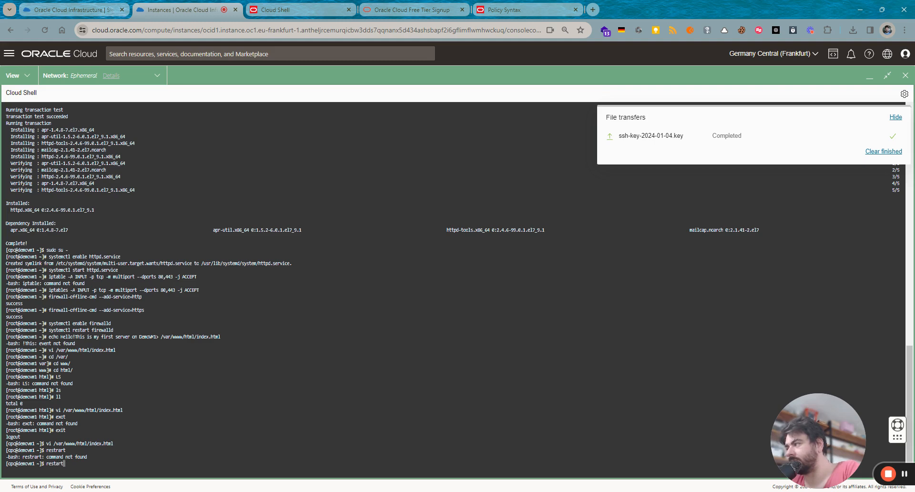
{"action": "key", "text": "Return"}
{"action": "key", "text": "Up"}
{"action": "key", "text": "BackSpace"}
{"action": "key", "text": "BackSpace"}
{"action": "key", "text": "BackSpace"}
{"action": "key", "text": "BackSpace"}
{"action": "key", "text": "BackSpace"}
{"action": "key", "text": "BackSpace"}
{"action": "key", "text": "BackSpace"}
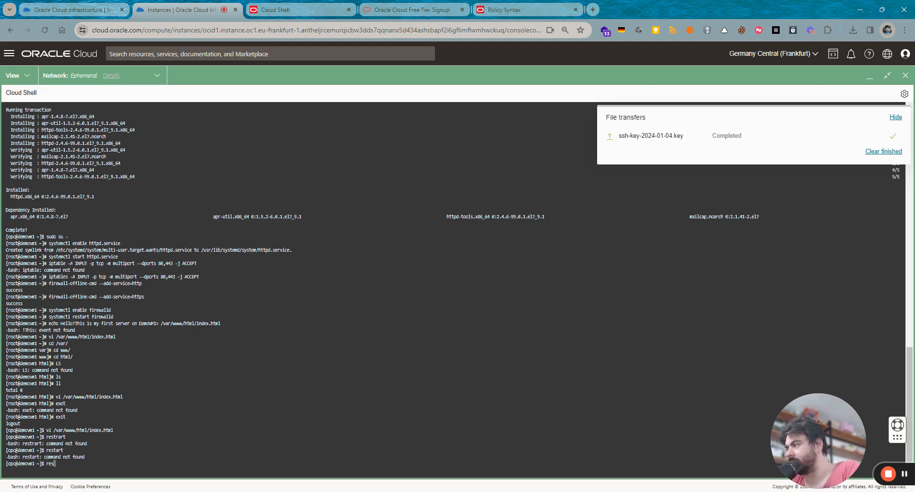
{"action": "type", "text": "sudo rebo"}
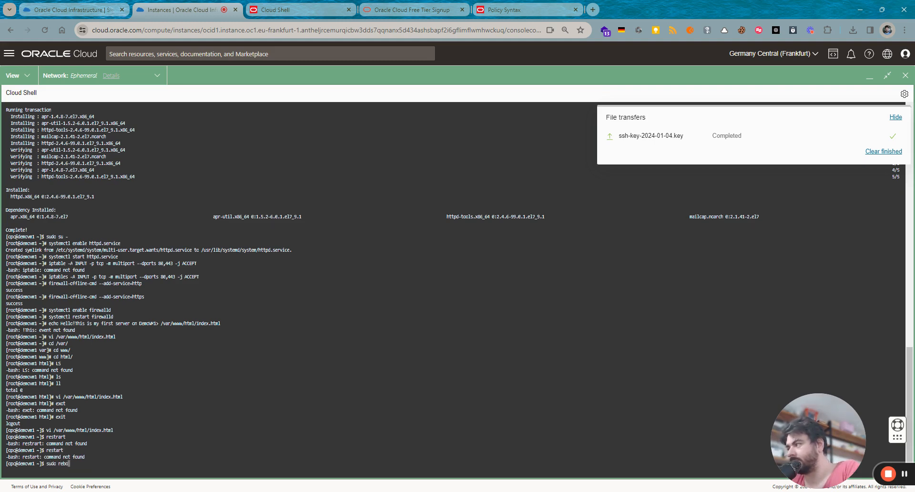
{"action": "type", "text": "ot"}
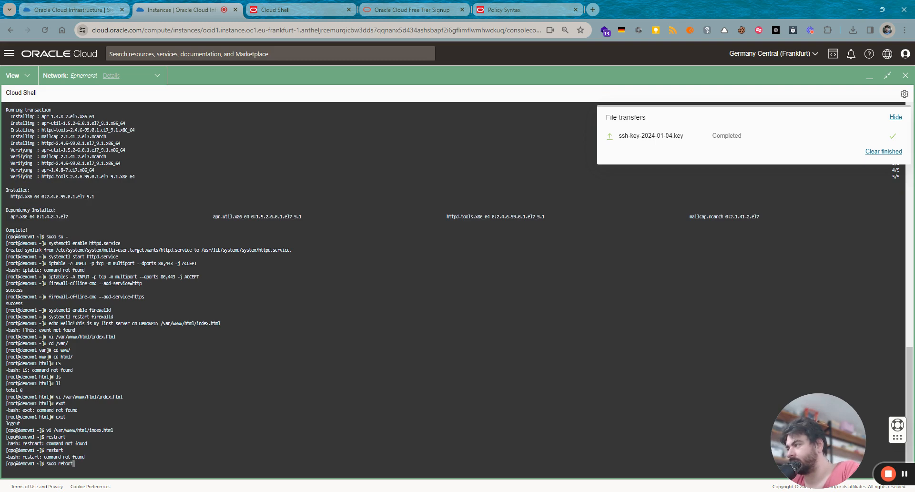
{"action": "key", "text": "Return"}
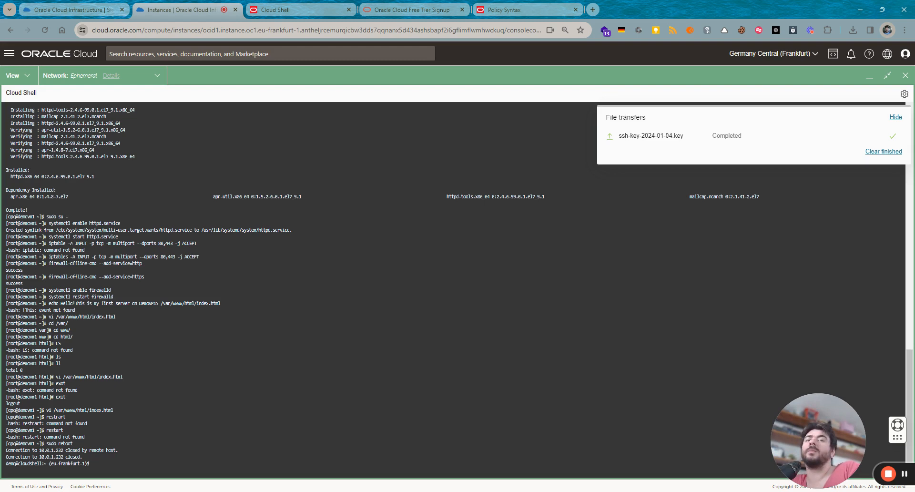
{"action": "key", "text": "ctrl+v"}
- Reconnect to DemoVM1 over ssh and curl localhost to test the web page
{"action": "key", "text": "Return"}
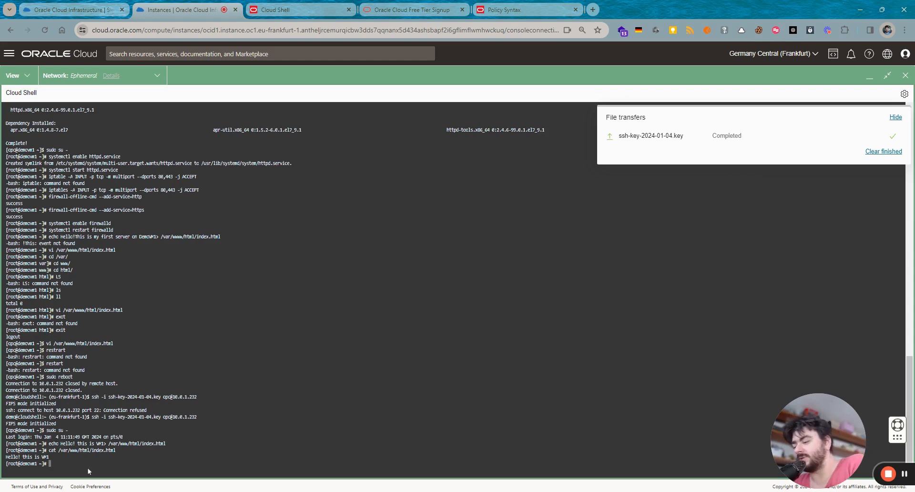
{"action": "type", "text": "curl"}
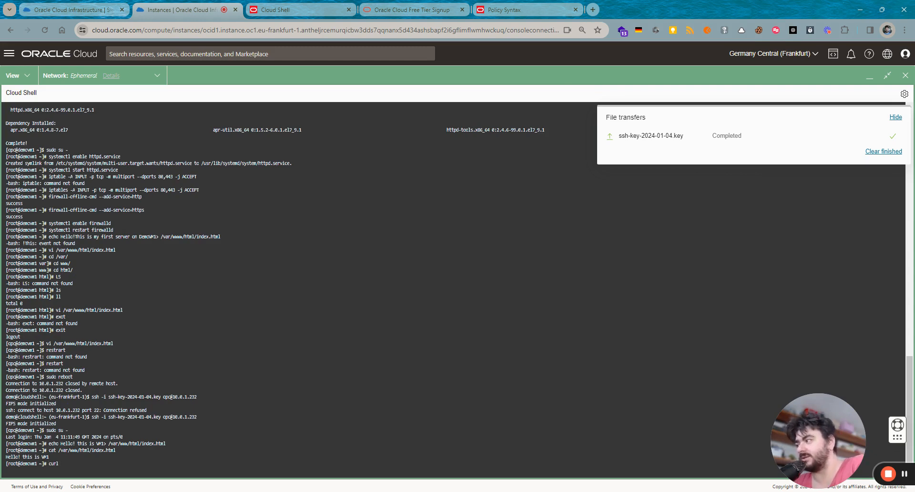
{"action": "type", "text": " 1ocal"}
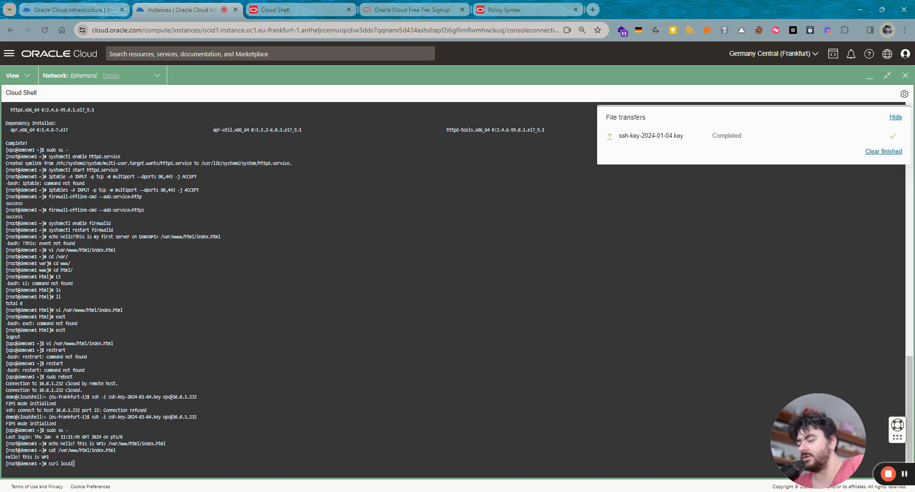
{"action": "type", "text": "host"}
{"action": "key", "text": "Return"}
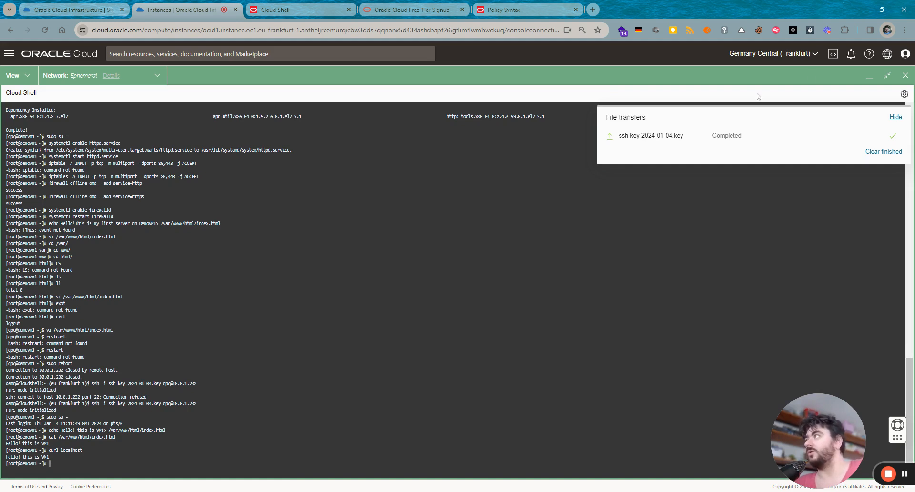
- Start a new compute instance from the instances list, named DemoVM2
{"action": "left_click", "coordinate": [869, 77]}
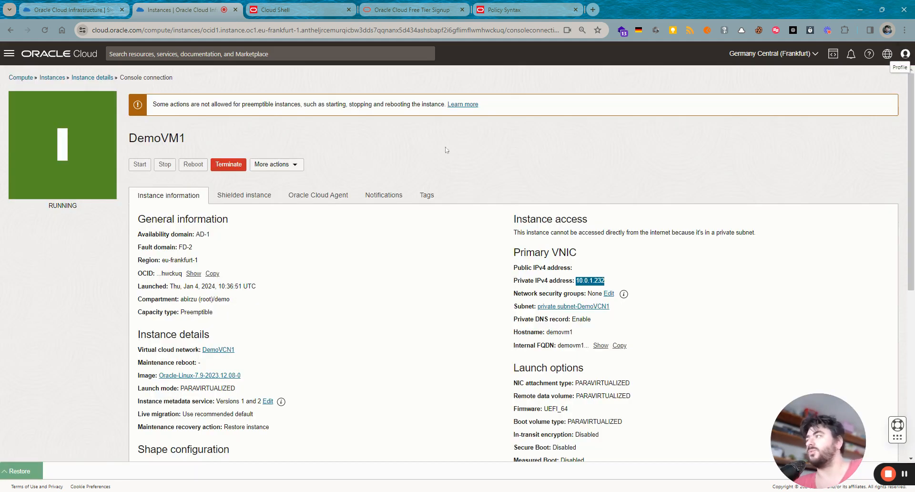
{"action": "left_click", "coordinate": [107, 79]}
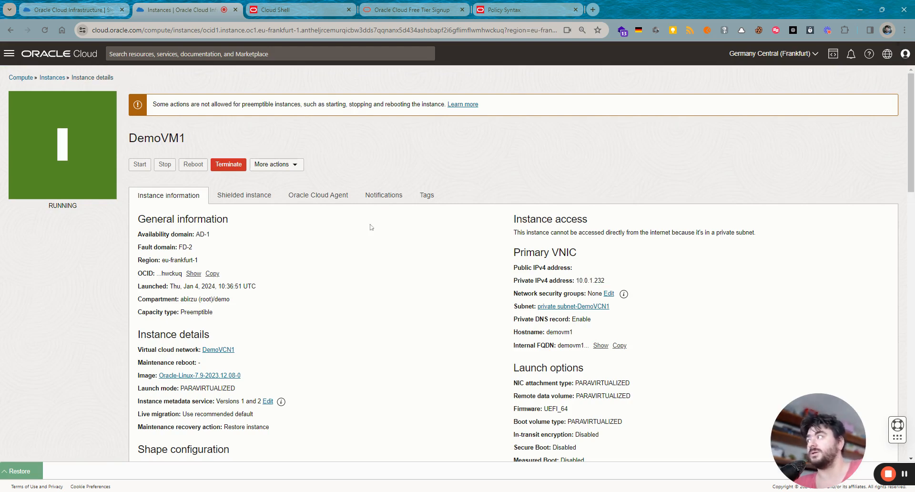
{"action": "left_click", "coordinate": [56, 82]}
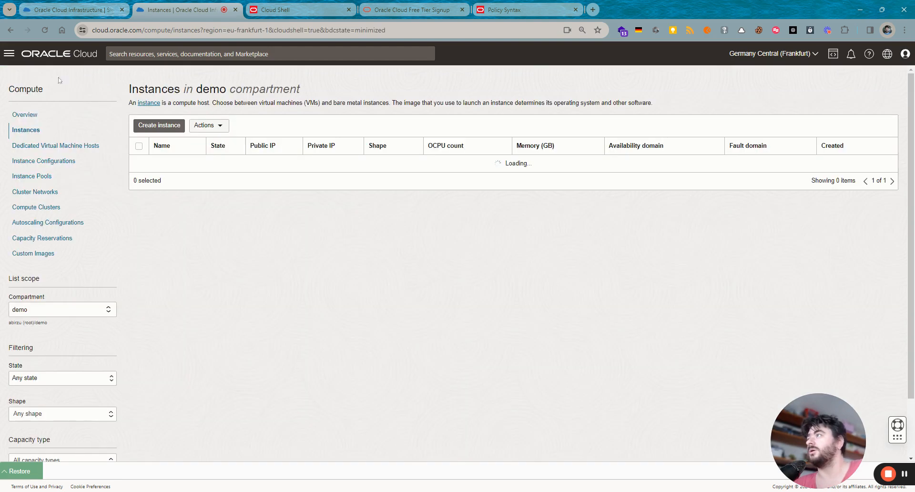
{"action": "left_click", "coordinate": [149, 121]}
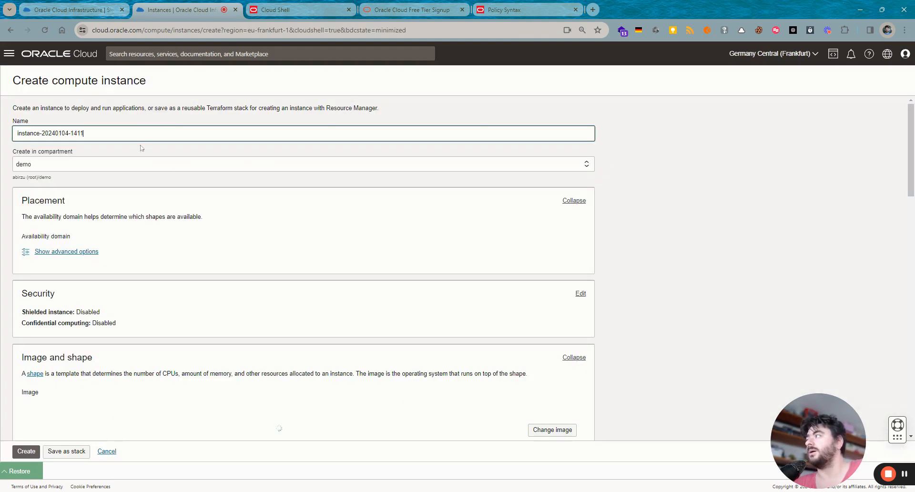
{"action": "key", "text": "ctrl+a"}
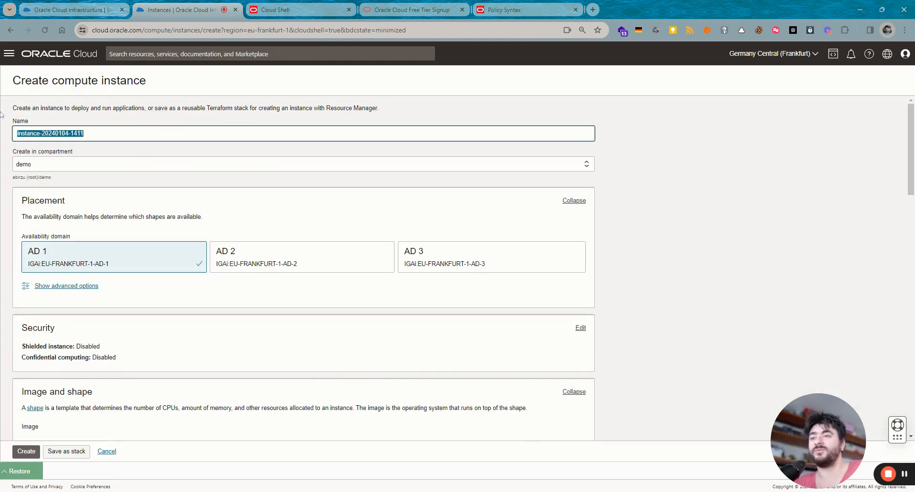
{"action": "key", "text": "BackSpace"}
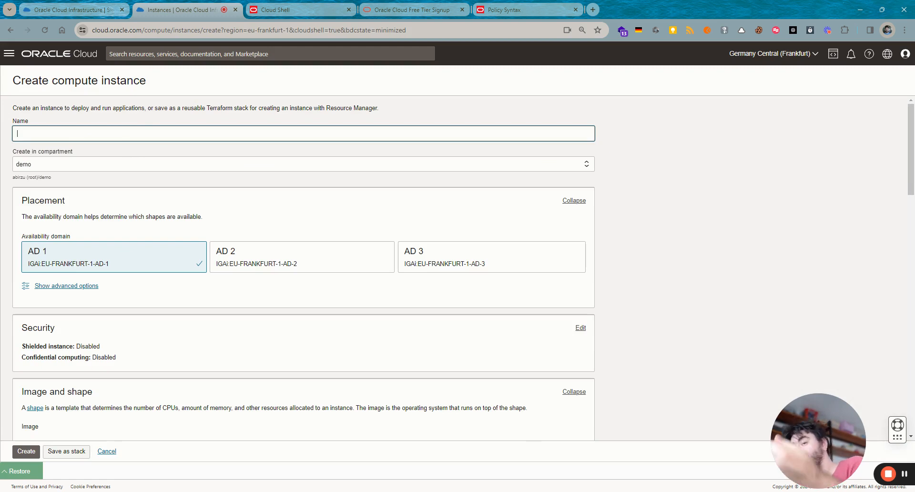
{"action": "type", "text": "Demos"}
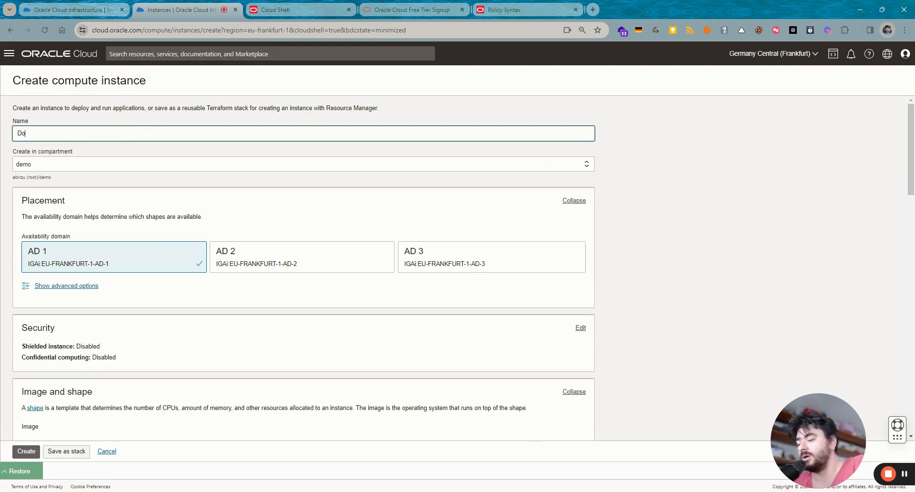
{"action": "key", "text": "BackSpace"}
{"action": "key", "text": "BackSpace"}
{"action": "key", "text": "BackSpace"}
{"action": "key", "text": "BackSpace"}
{"action": "type", "text": "emoVM2"}
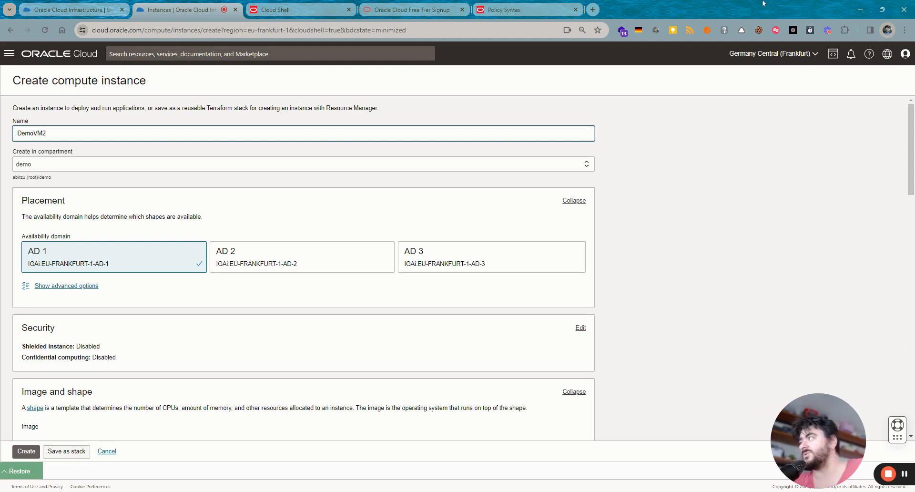
- Choose the VM.Standard.E5.Flex shape and place the instance in the private subnet
{"action": "scroll", "coordinate": [127, 274], "scroll_direction": "down", "scroll_amount": 3}
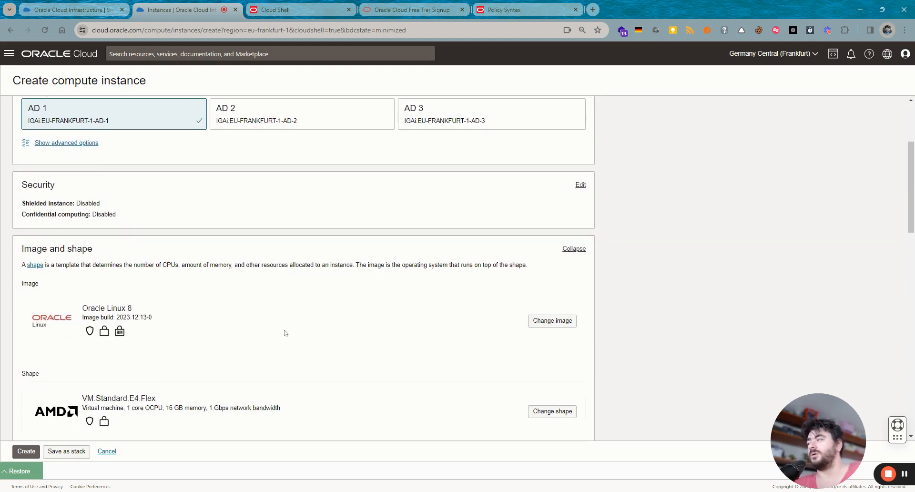
{"action": "scroll", "coordinate": [285, 333], "scroll_direction": "down", "scroll_amount": 1}
{"action": "left_click", "coordinate": [552, 363]}
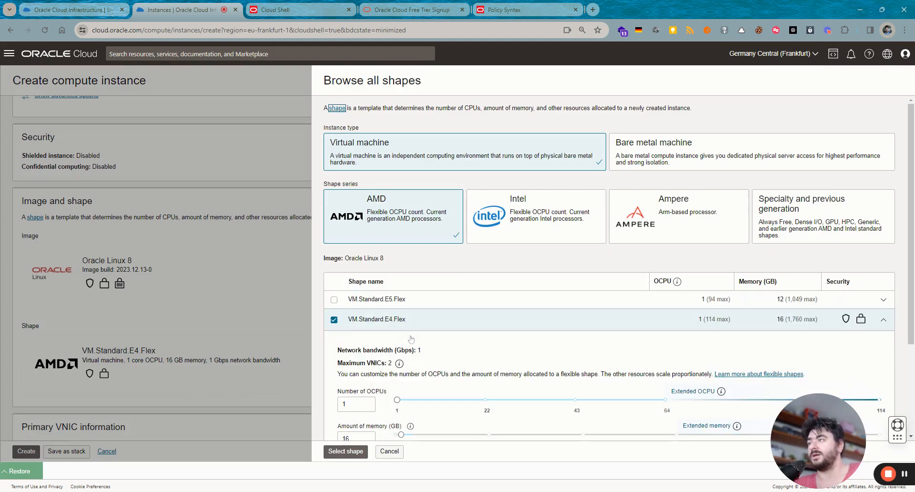
{"action": "left_click", "coordinate": [333, 299]}
{"action": "scroll", "coordinate": [347, 383], "scroll_direction": "down", "scroll_amount": 1}
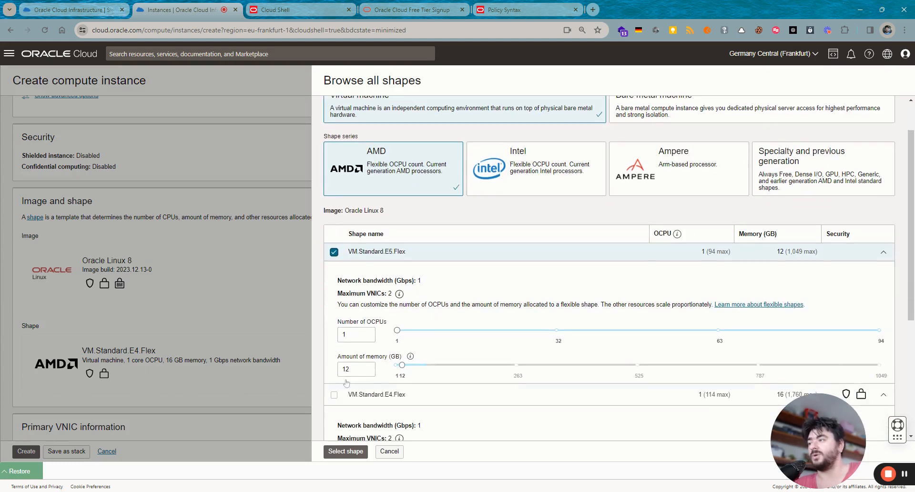
{"action": "left_click", "coordinate": [346, 451]}
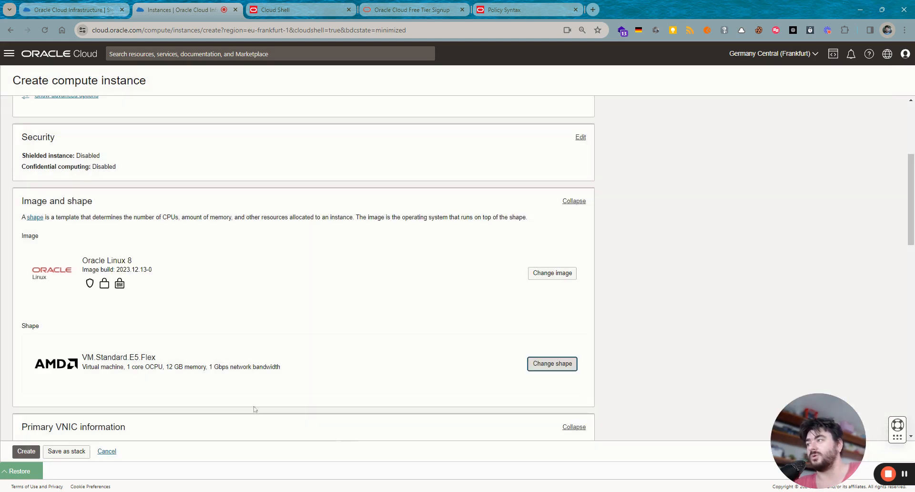
{"action": "scroll", "coordinate": [188, 384], "scroll_direction": "down", "scroll_amount": 6}
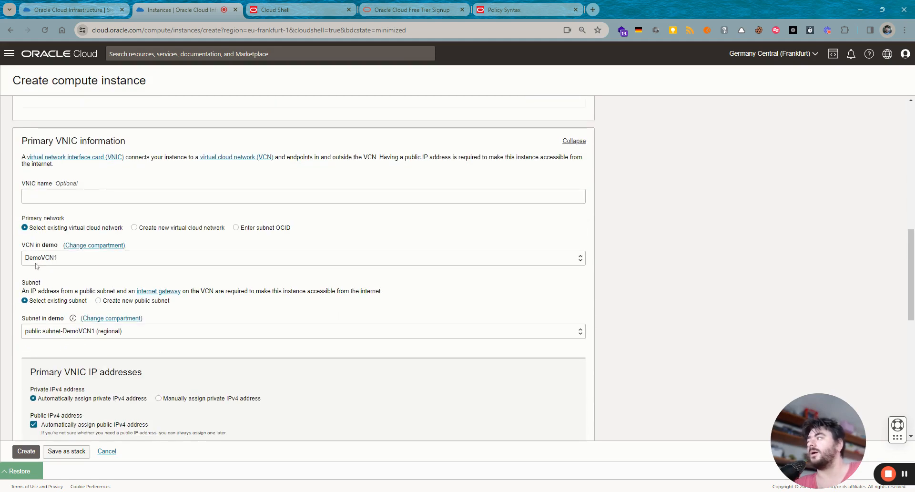
{"action": "left_click", "coordinate": [47, 331]}
{"action": "left_click", "coordinate": [44, 388]}
- Upload the ssh-key-2024-01-04.key.pub public key and reveal the advanced options
{"action": "scroll", "coordinate": [103, 393], "scroll_direction": "down", "scroll_amount": 1}
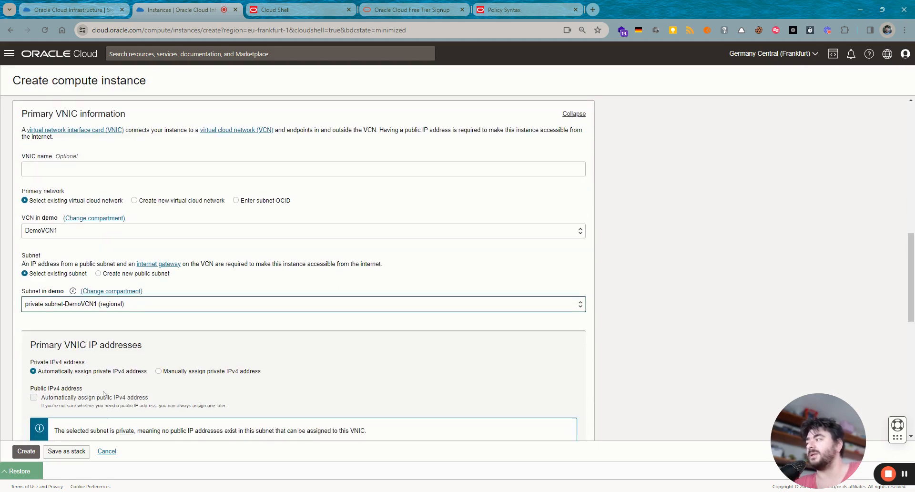
{"action": "scroll", "coordinate": [104, 393], "scroll_direction": "down", "scroll_amount": 3}
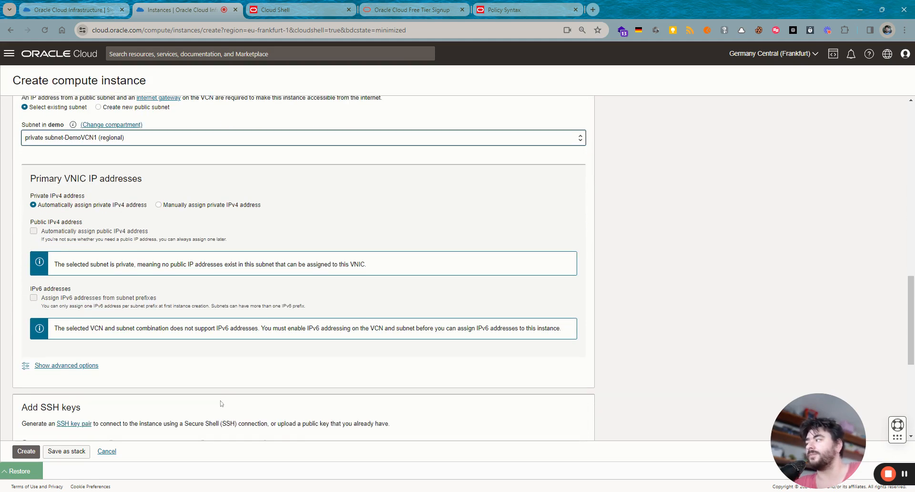
{"action": "scroll", "coordinate": [221, 404], "scroll_direction": "down", "scroll_amount": 3}
{"action": "left_click", "coordinate": [141, 304]}
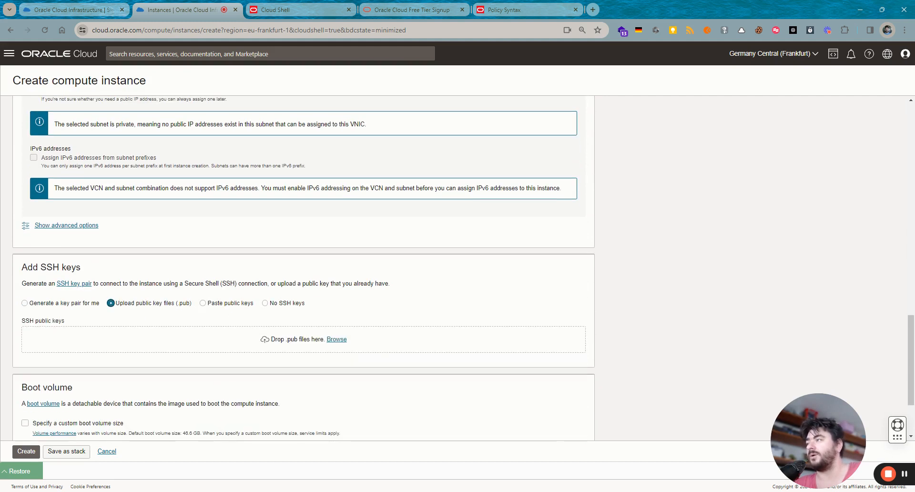
{"action": "left_click", "coordinate": [336, 340]}
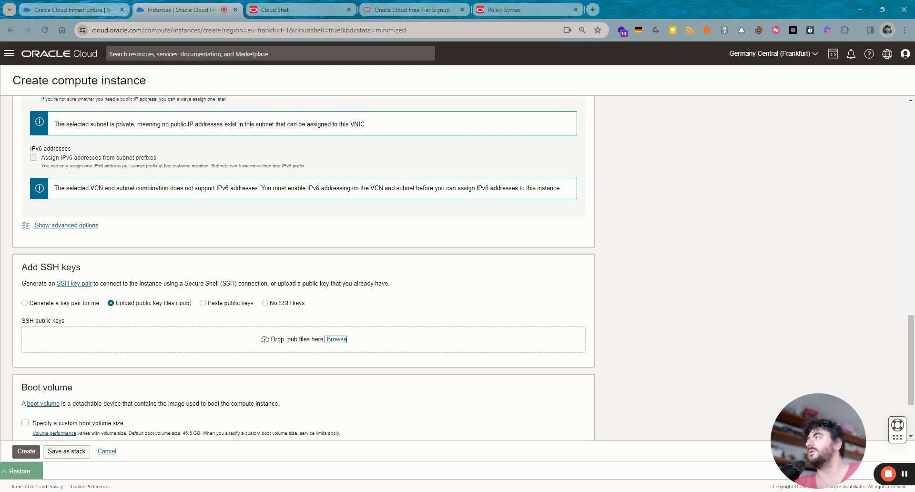
{"action": "scroll", "coordinate": [124, 362], "scroll_direction": "down", "scroll_amount": 2}
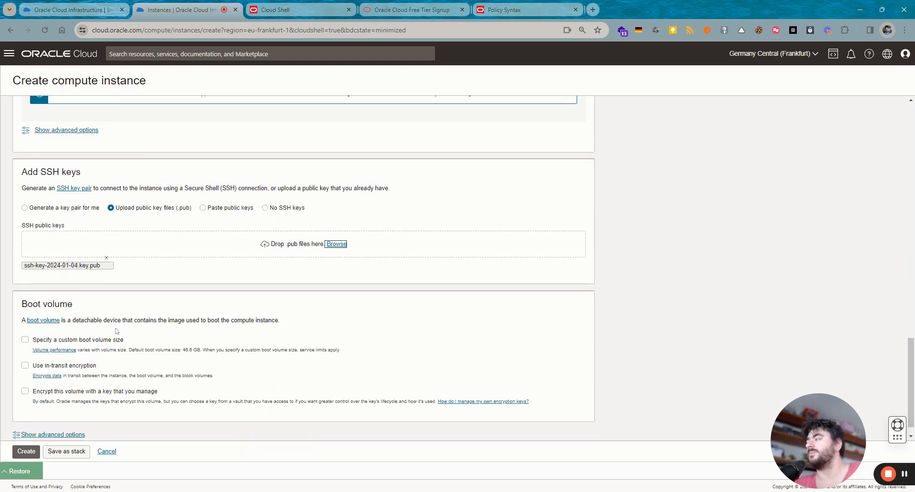
{"action": "scroll", "coordinate": [205, 360], "scroll_direction": "down", "scroll_amount": 1}
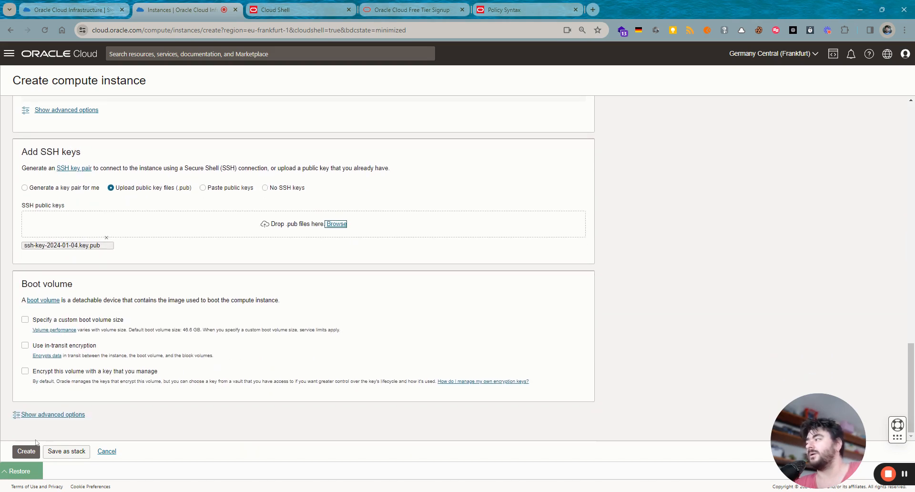
{"action": "left_click", "coordinate": [48, 415]}
{"action": "scroll", "coordinate": [95, 409], "scroll_direction": "down", "scroll_amount": 2}
{"action": "scroll", "coordinate": [102, 410], "scroll_direction": "down", "scroll_amount": 4}
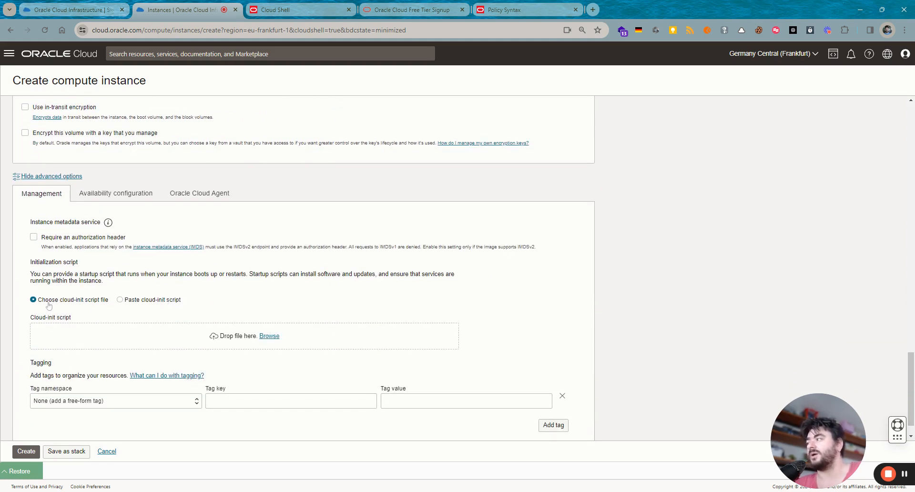
- Begin a pasted cloud-init script with '#!/bin/bash -x' and restore Cloud Shell full-size
{"action": "left_click", "coordinate": [126, 300]}
{"action": "left_click", "coordinate": [134, 341]}
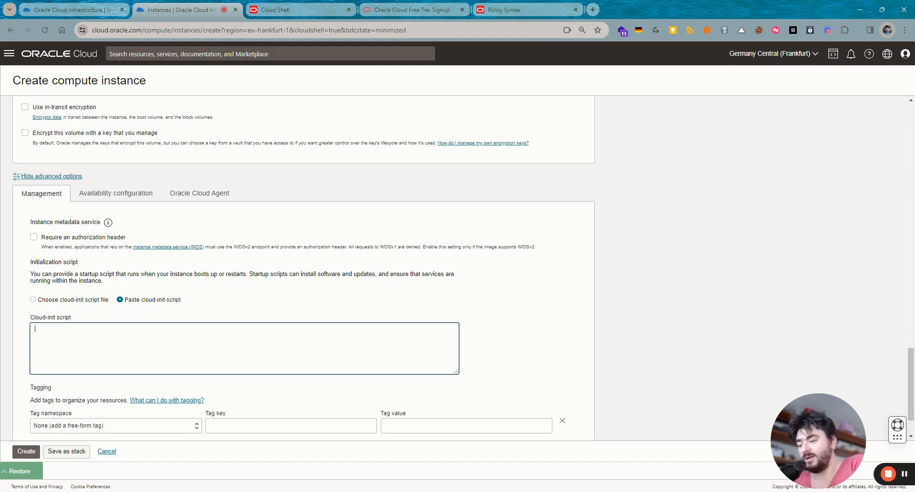
{"action": "type", "text": "#"}
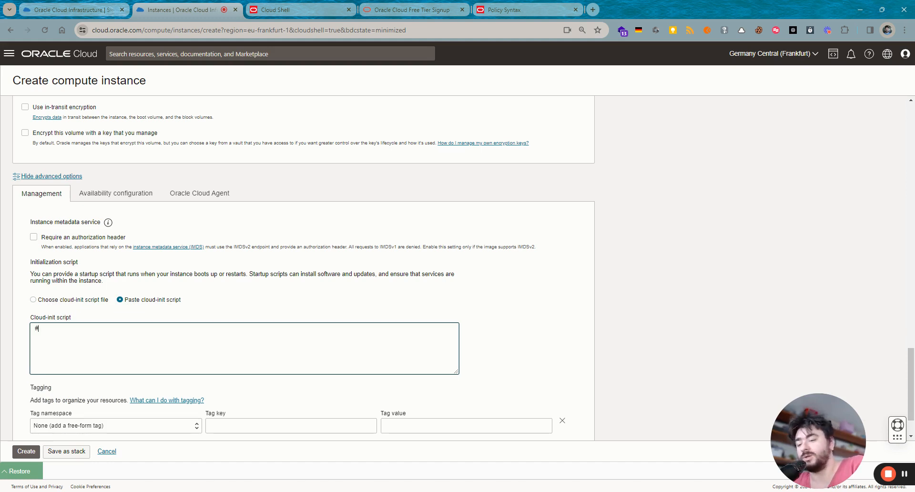
{"action": "type", "text": "!"}
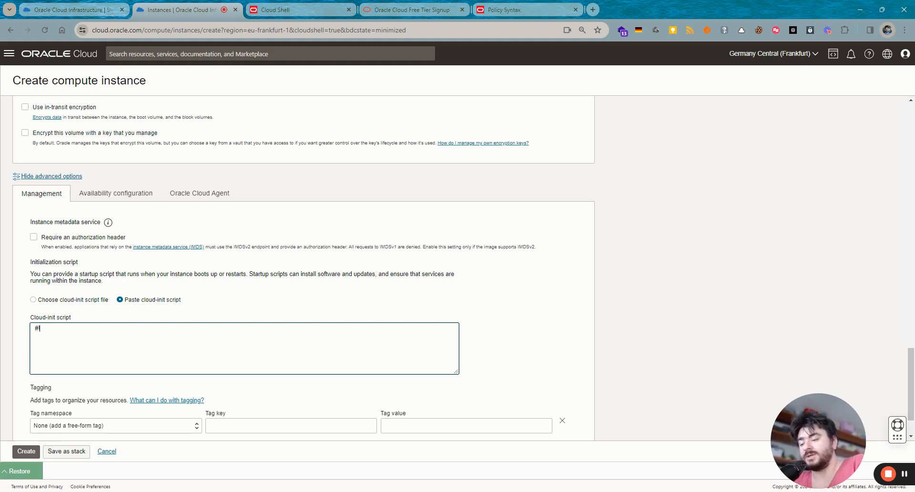
{"action": "type", "text": "/bin"}
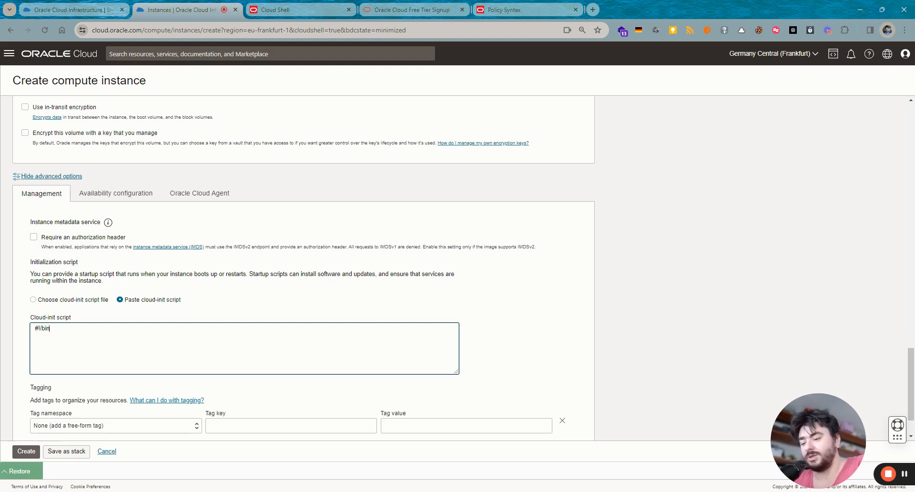
{"action": "type", "text": "/bah"}
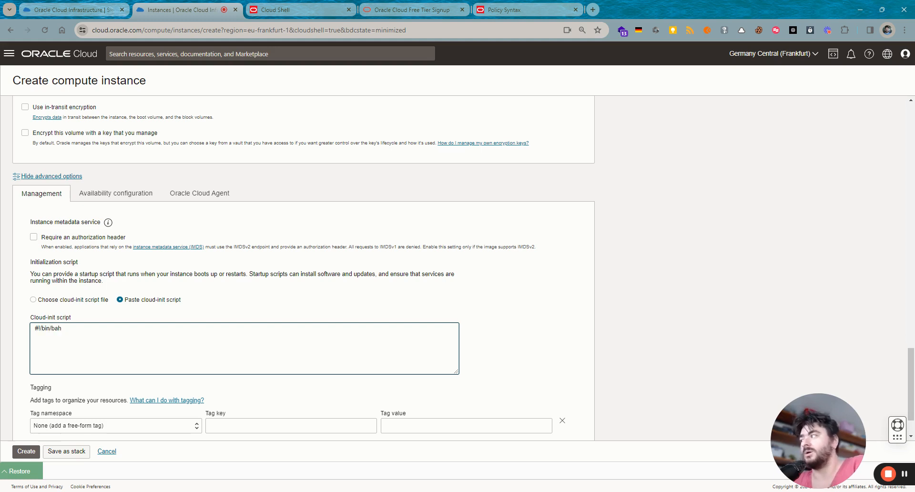
{"action": "key", "text": "BackSpace"}
{"action": "type", "text": "sh"}
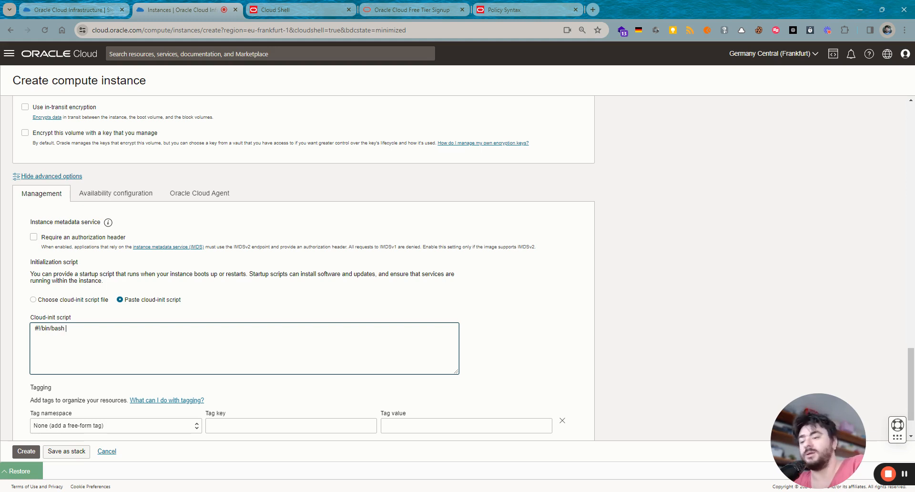
{"action": "type", "text": " -x"}
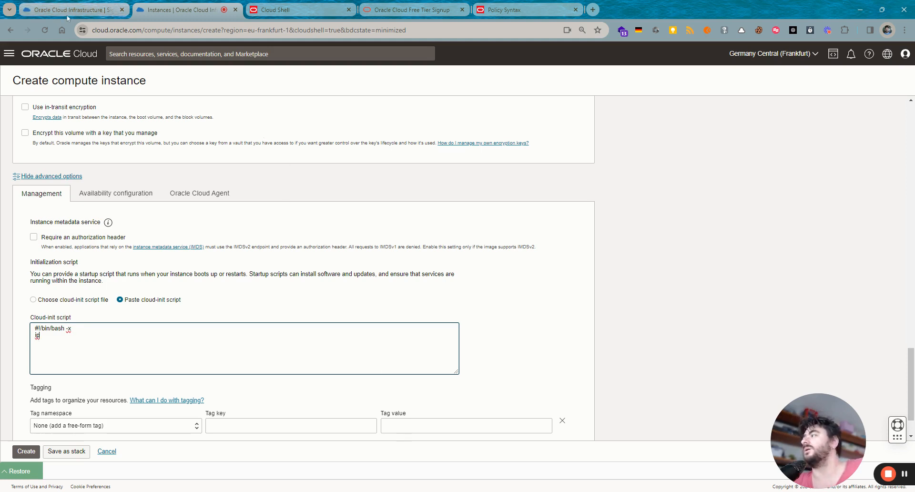
{"action": "left_click", "coordinate": [14, 474]}
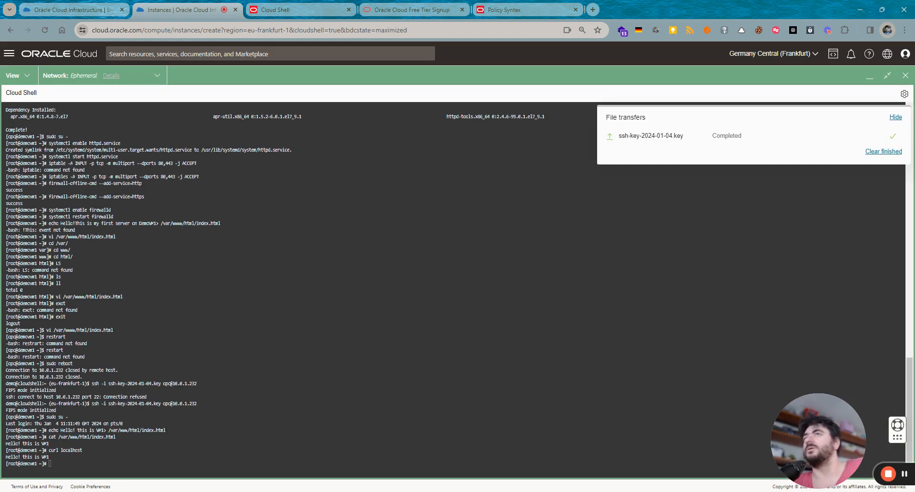
- Add the iptables firewall rule from Cloud Shell and 'yum -y install httpd' to the script
{"action": "left_click", "coordinate": [887, 76]}
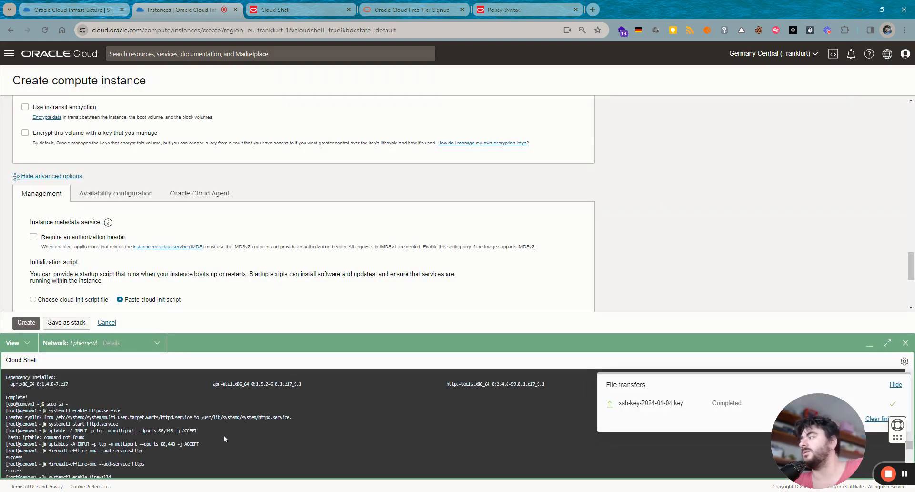
{"action": "scroll", "coordinate": [225, 439], "scroll_direction": "down", "scroll_amount": 7}
{"action": "scroll", "coordinate": [226, 439], "scroll_direction": "up", "scroll_amount": 8}
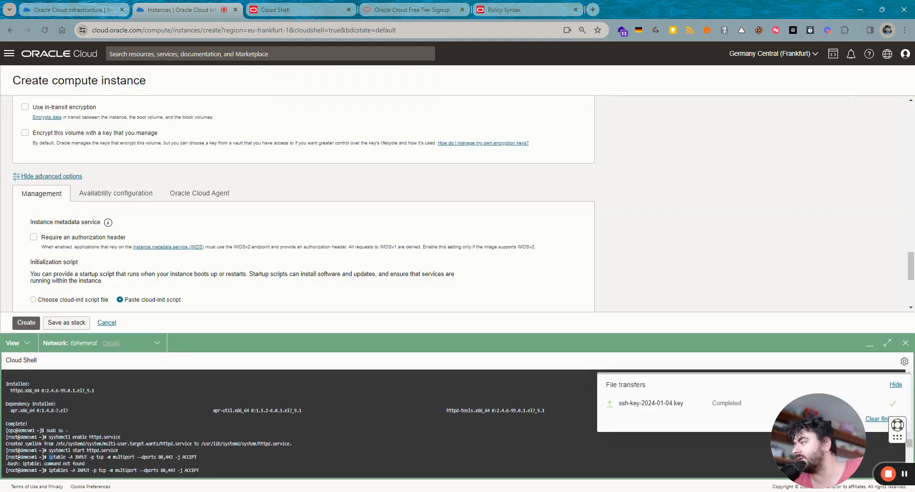
{"action": "left_click_drag", "start_coordinate": [50, 457], "coordinate": [196, 457]}
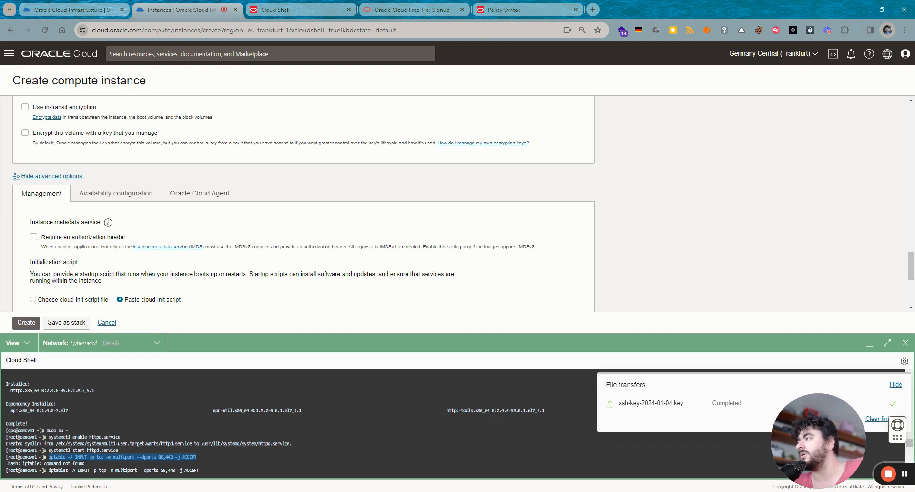
{"action": "scroll", "coordinate": [197, 268], "scroll_direction": "down", "scroll_amount": 2}
{"action": "left_click", "coordinate": [197, 268]}
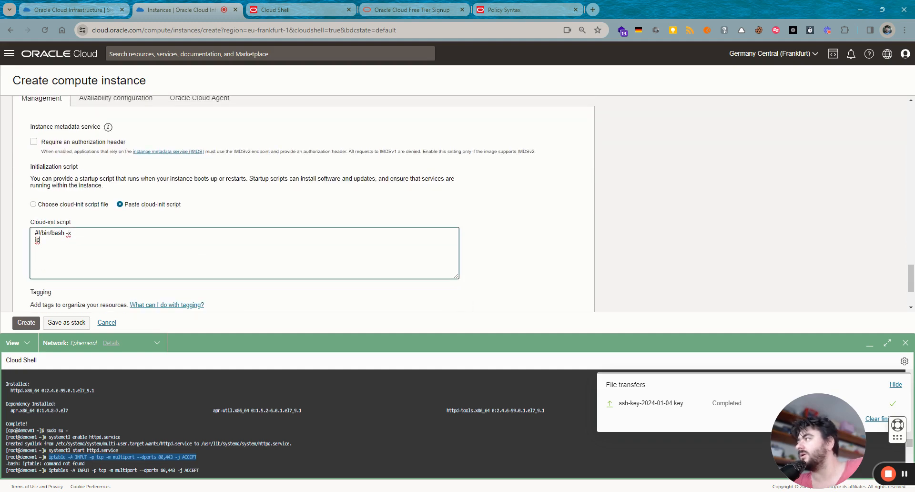
{"action": "type", "text": "iptable -A INPUT -p tcp -m multiport --dports 80,443 -j ACCEPT"}
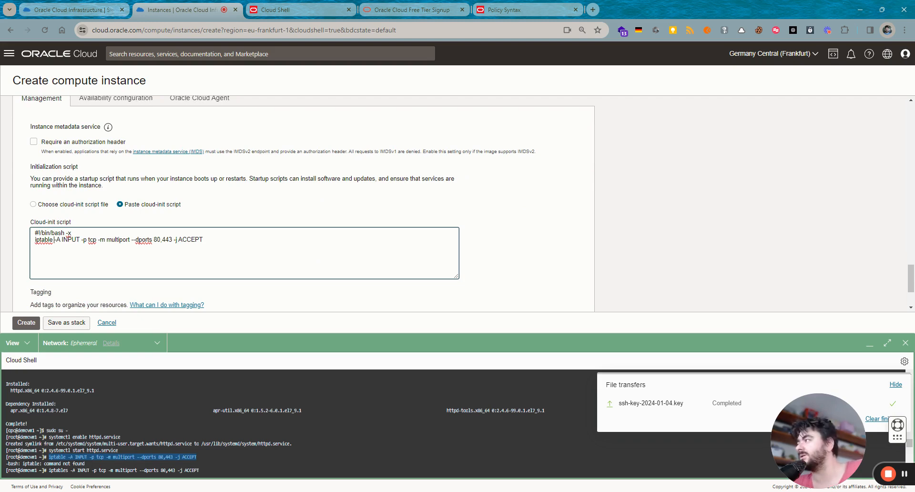
{"action": "type", "text": "s"}
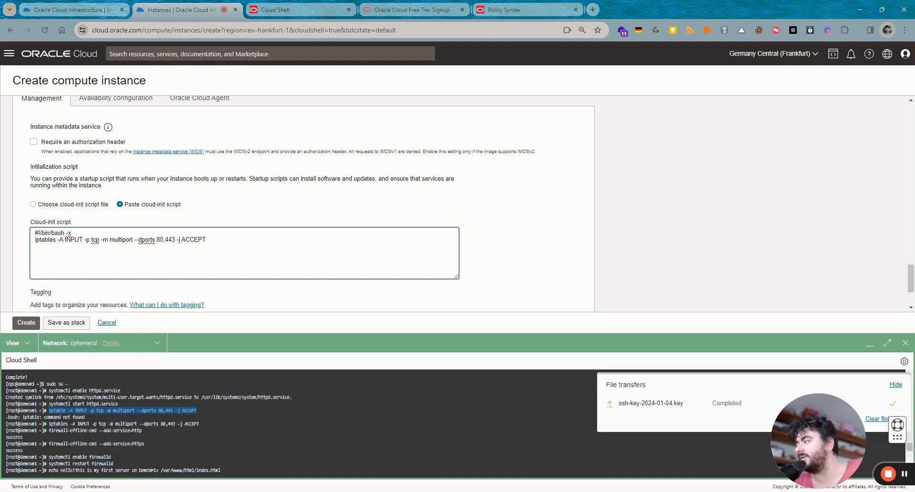
{"action": "key", "text": "End"}
{"action": "key", "text": "Return"}
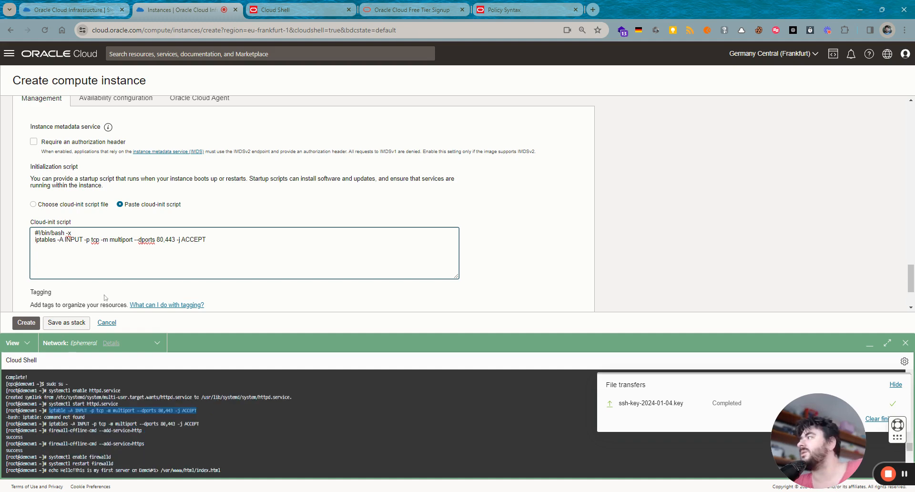
{"action": "type", "text": "yu"}
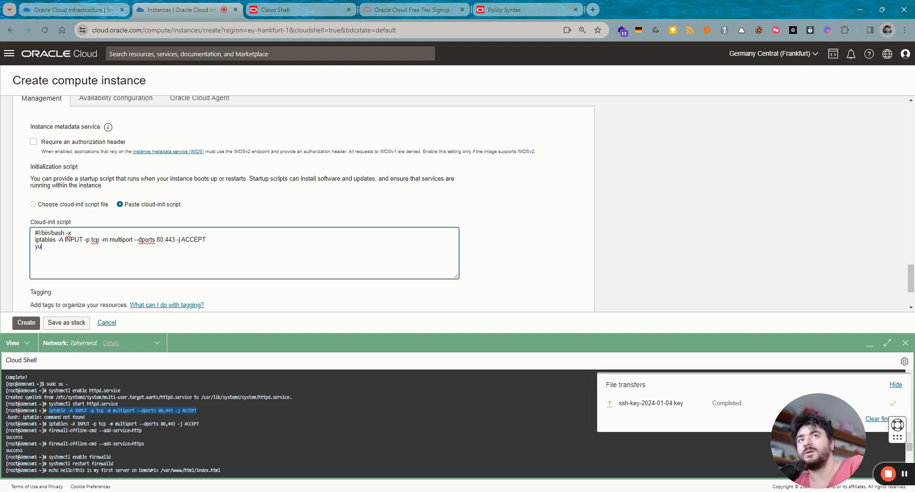
{"action": "type", "text": "m -y"}
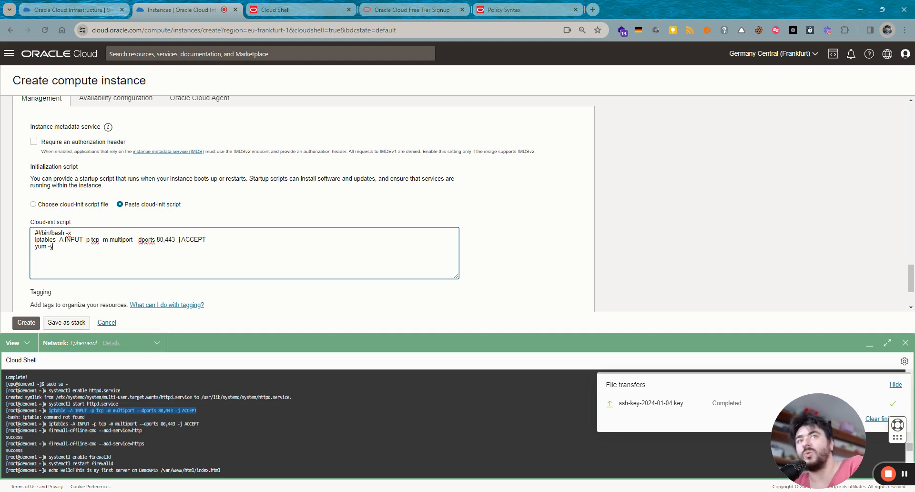
{"action": "type", "text": " install ht"}
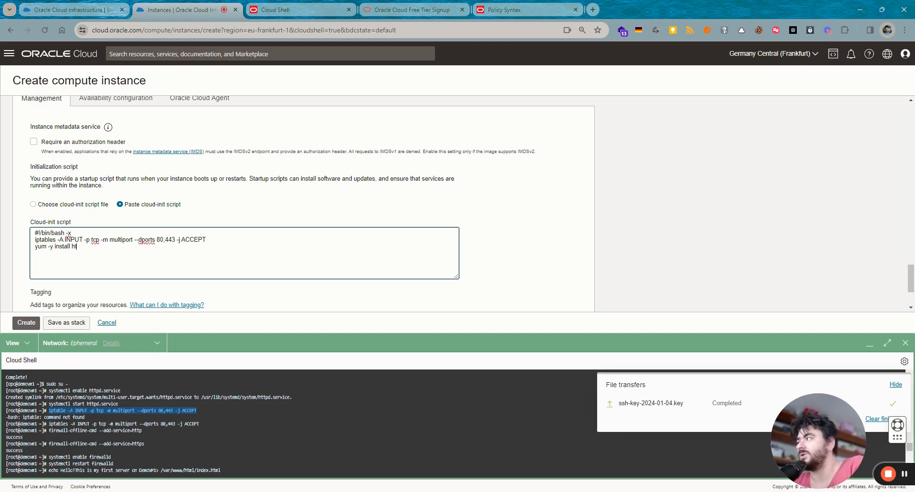
{"action": "type", "text": "tpd"}
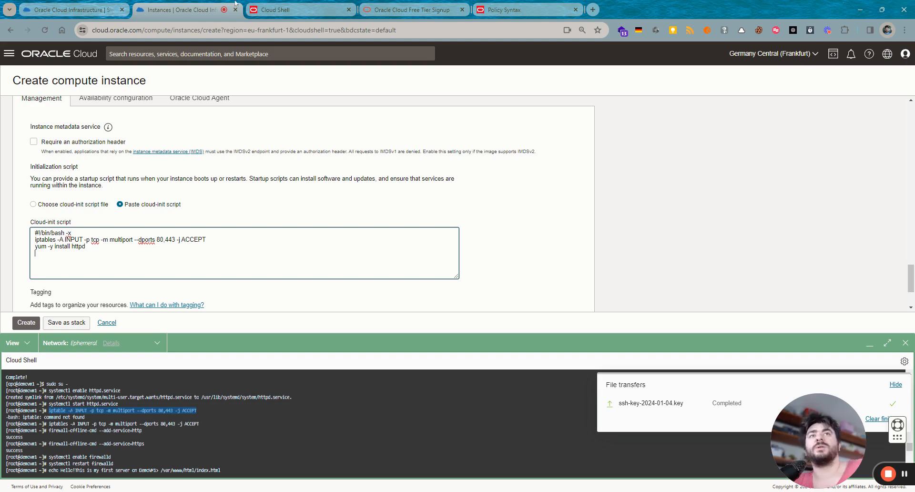
- Copy the systemctl enable and start httpd commands from Cloud Shell into the script
{"action": "scroll", "coordinate": [198, 266], "scroll_direction": "up", "scroll_amount": 1}
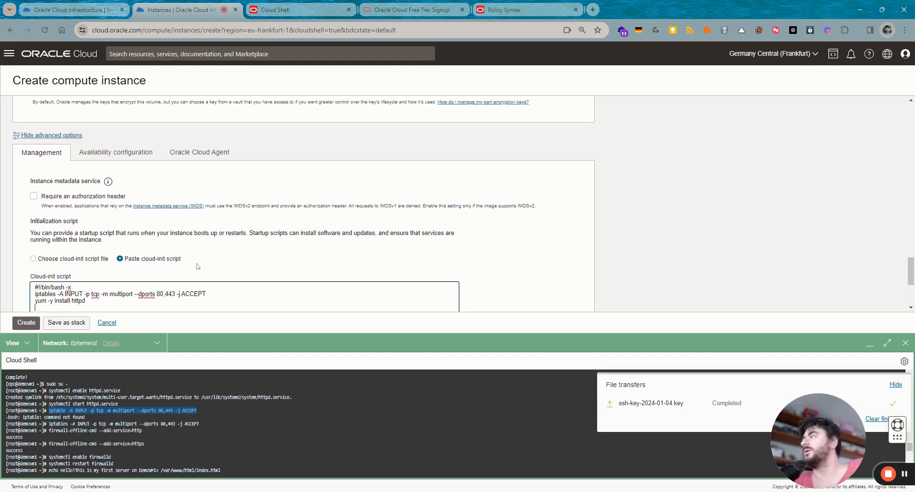
{"action": "scroll", "coordinate": [198, 266], "scroll_direction": "down", "scroll_amount": 1}
{"action": "scroll", "coordinate": [300, 423], "scroll_direction": "up", "scroll_amount": 8}
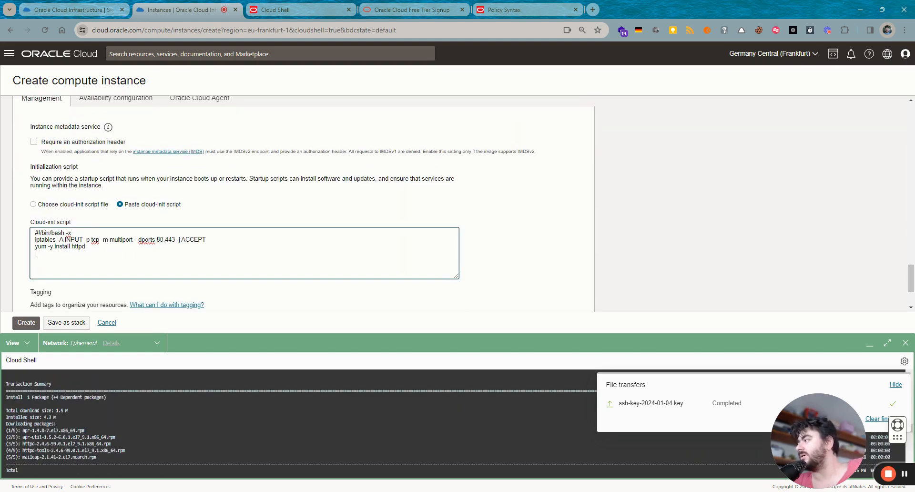
{"action": "scroll", "coordinate": [300, 424], "scroll_direction": "up", "scroll_amount": 10}
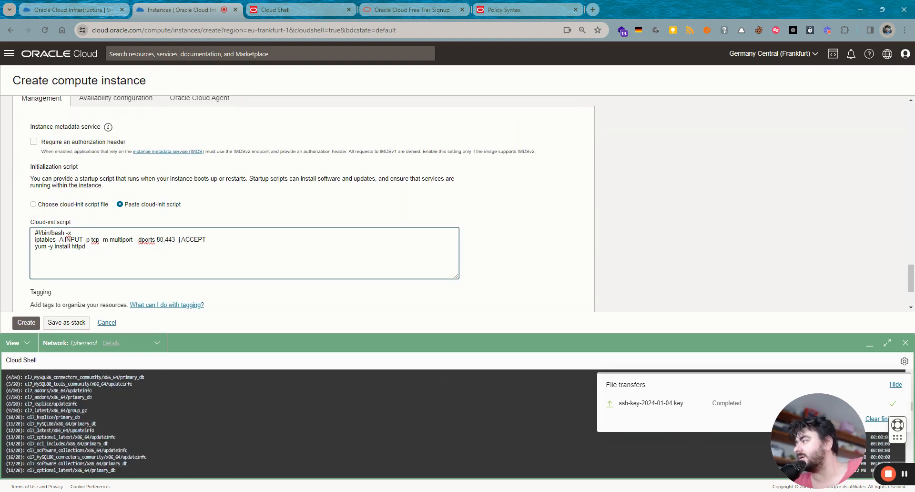
{"action": "scroll", "coordinate": [300, 423], "scroll_direction": "down", "scroll_amount": 10}
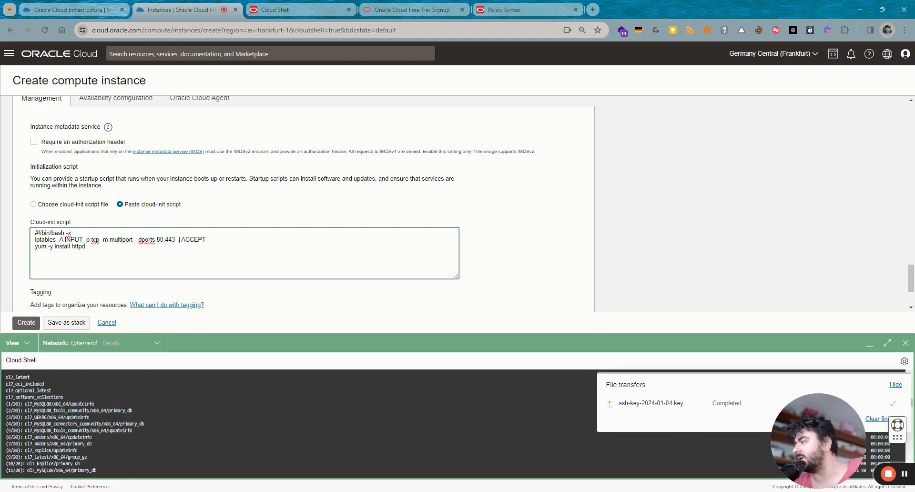
{"action": "scroll", "coordinate": [300, 423], "scroll_direction": "down", "scroll_amount": 10}
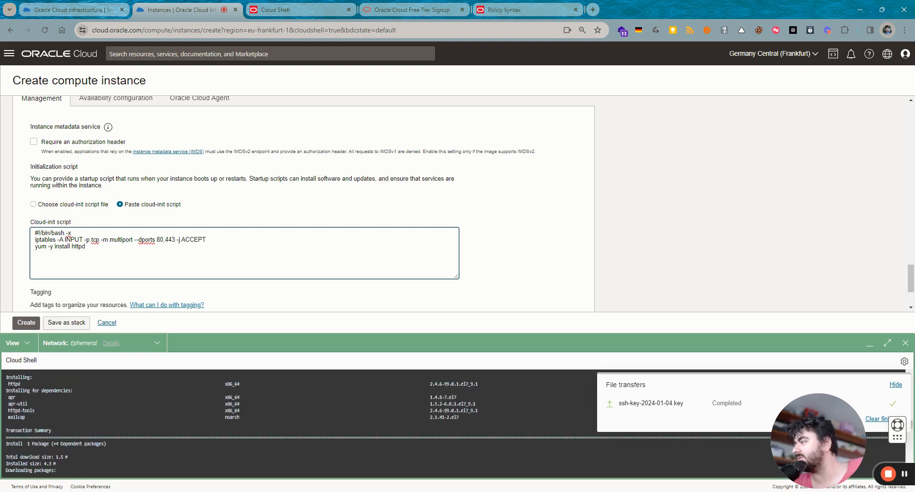
{"action": "scroll", "coordinate": [300, 424], "scroll_direction": "down", "scroll_amount": 5}
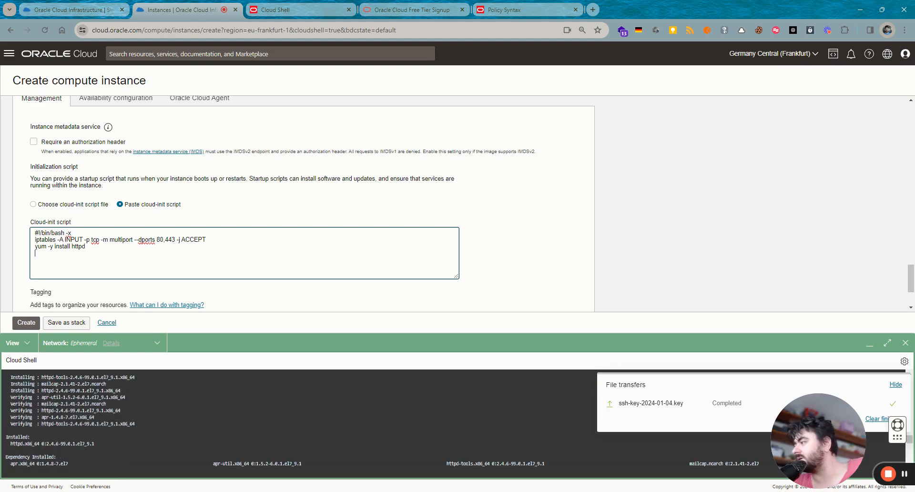
{"action": "left_click_drag", "start_coordinate": [122, 444], "coordinate": [49, 443]}
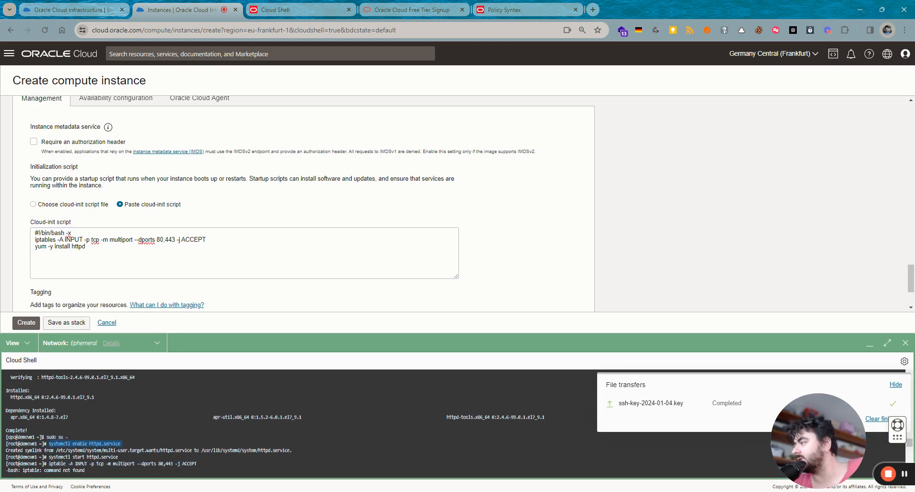
{"action": "key", "text": "ctrl+c"}
{"action": "left_click", "coordinate": [36, 253]}
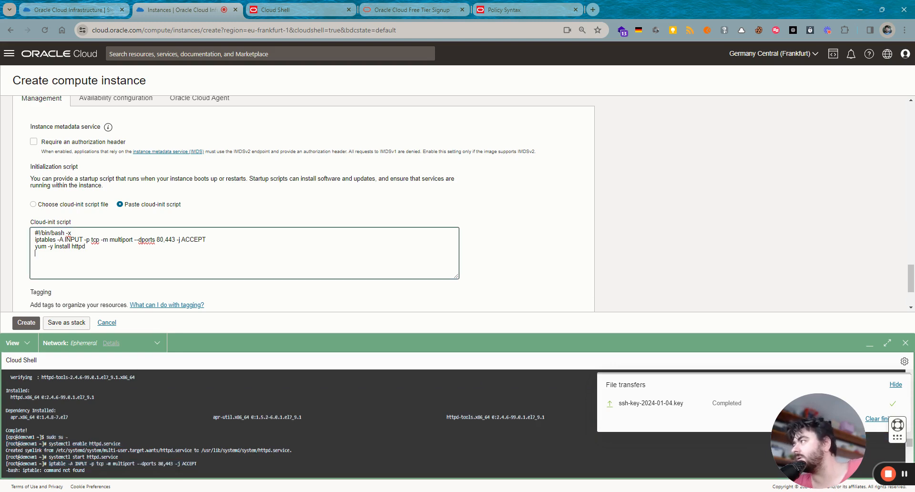
{"action": "key", "text": "ctrl+v"}
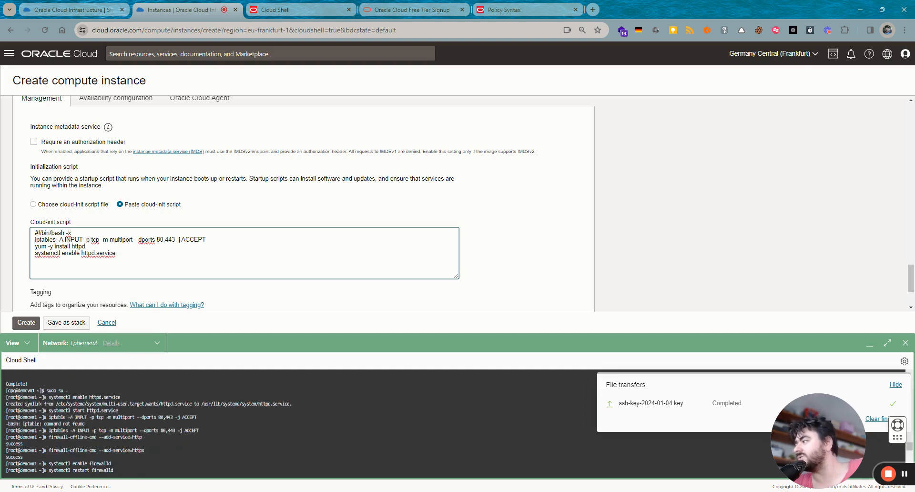
{"action": "left_click", "coordinate": [50, 411]}
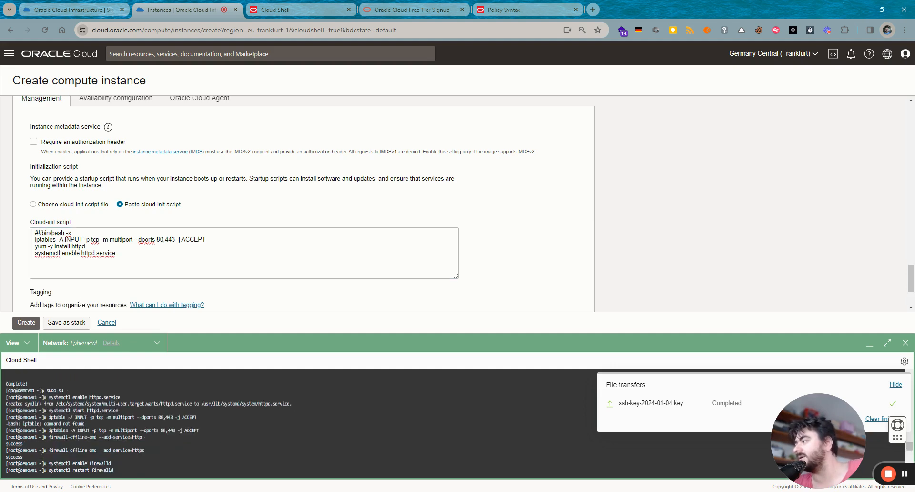
{"action": "left_click_drag", "start_coordinate": [49, 411], "coordinate": [118, 410]}
{"action": "key", "text": "ctrl+c"}
{"action": "left_click", "coordinate": [69, 254]}
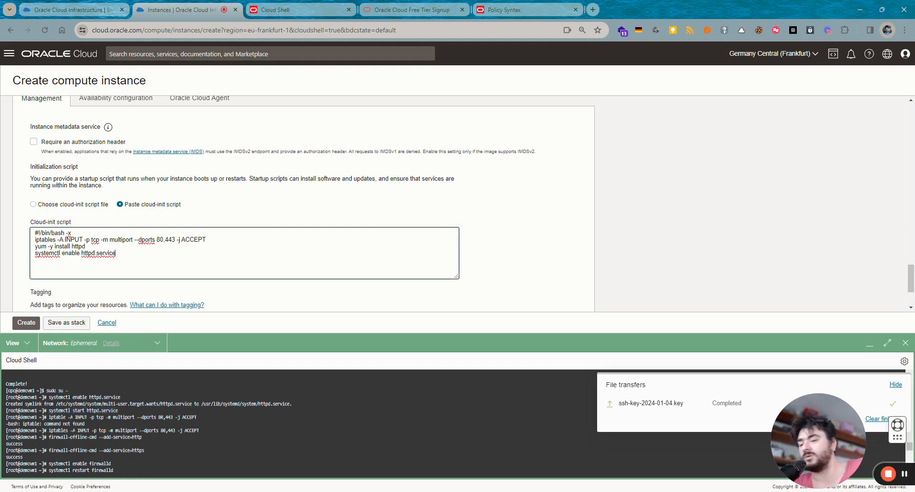
{"action": "key", "text": "ctrl+v"}
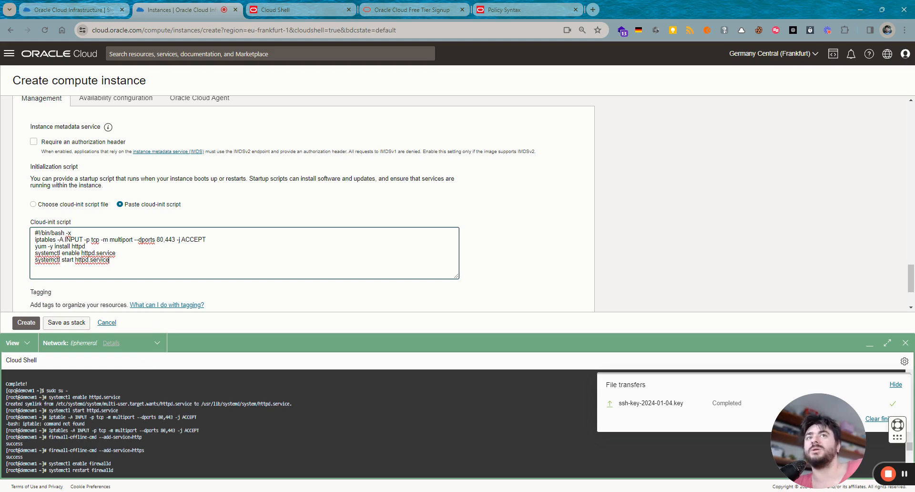
- Add firewall-offline-cmd lines for the http and https services to the script
{"action": "left_click_drag", "start_coordinate": [48, 436], "coordinate": [142, 437]}
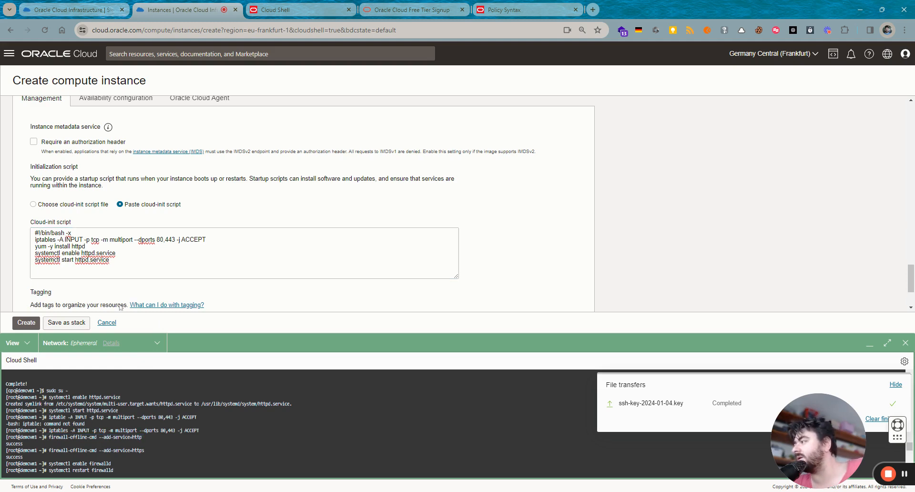
{"action": "left_click", "coordinate": [70, 260]}
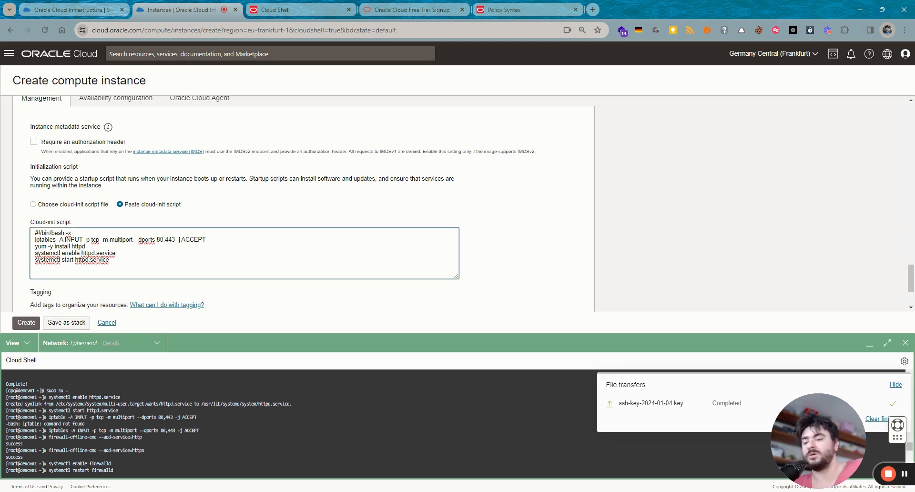
{"action": "key", "text": "End"}
{"action": "key", "text": "Return"}
{"action": "key", "text": "ctrl+v"}
{"action": "key", "text": "Return"}
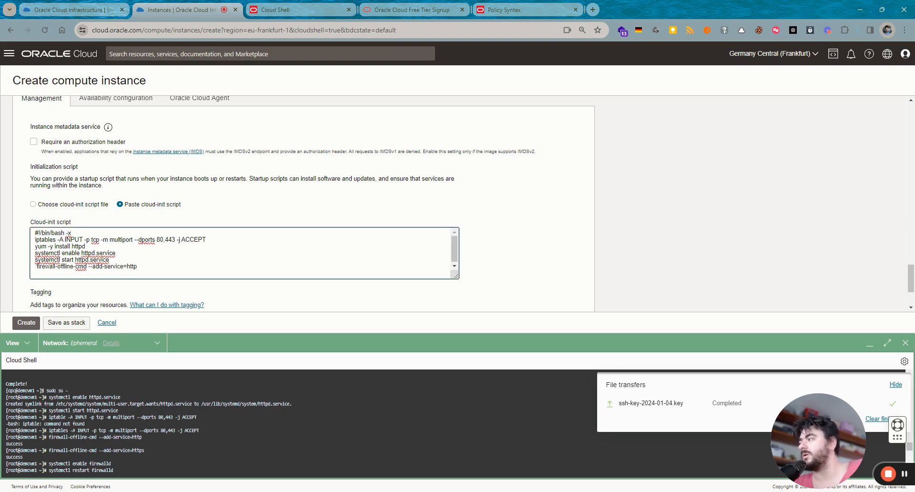
{"action": "key", "text": "ctrl+v"}
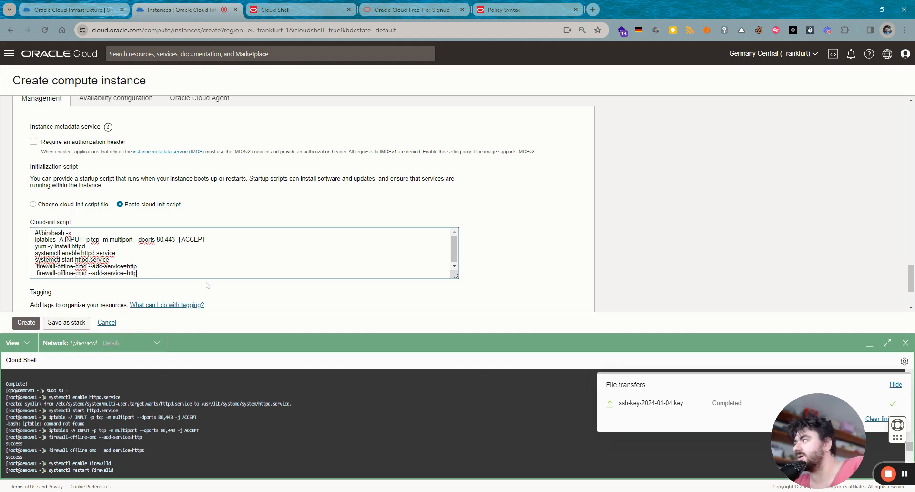
{"action": "type", "text": "s"}
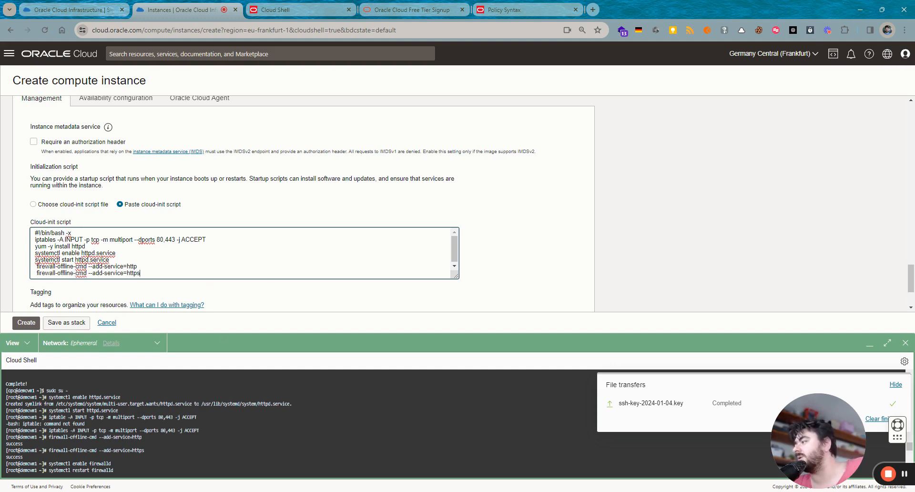
{"action": "left_click_drag", "start_coordinate": [49, 463], "coordinate": [111, 463]}
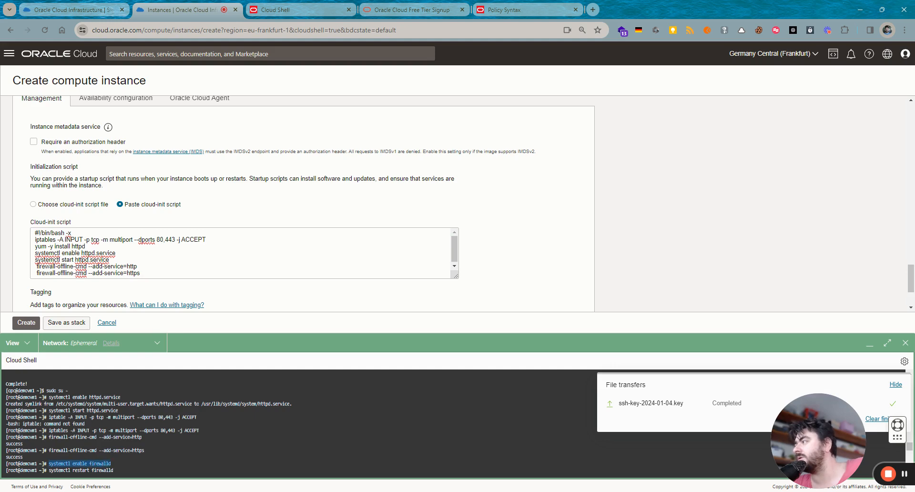
{"action": "key", "text": "ctrl+c"}
- Append the enable firewalld and restart firewalld commands to the cloud-init script
{"action": "left_click", "coordinate": [164, 276]}
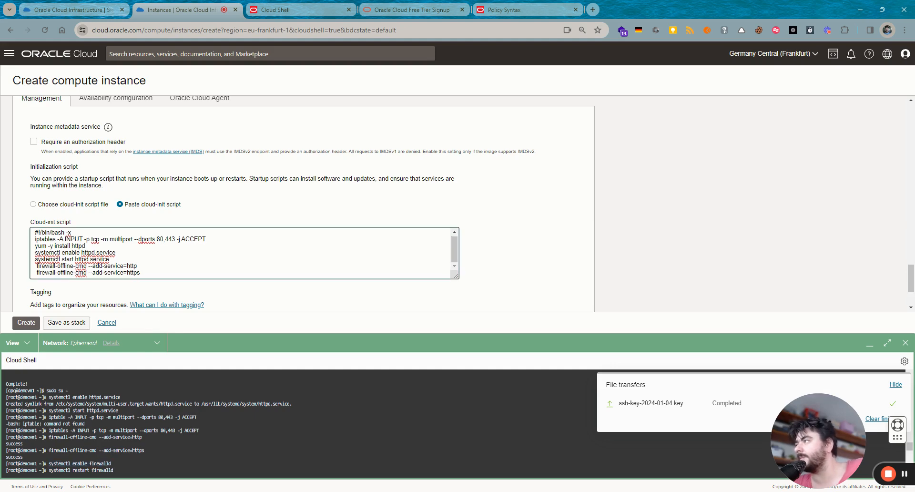
{"action": "scroll", "coordinate": [172, 282], "scroll_direction": "down", "scroll_amount": 1}
{"action": "key", "text": "Return"}
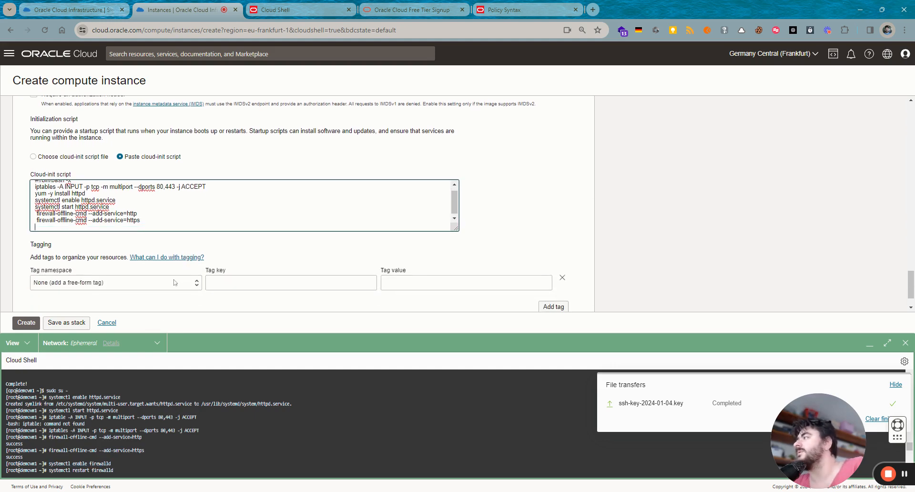
{"action": "key", "text": "ctrl+v"}
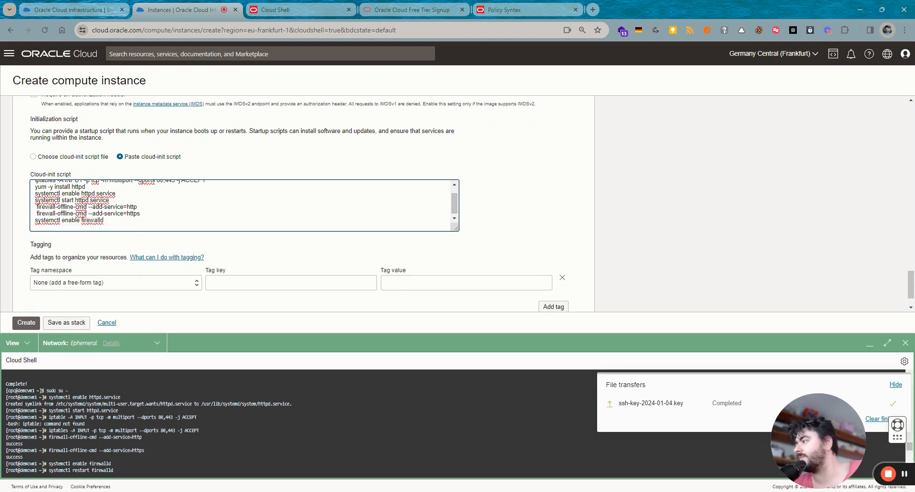
{"action": "left_click_drag", "start_coordinate": [49, 470], "coordinate": [96, 480]}
{"action": "left_click", "coordinate": [48, 443]}
{"action": "left_click_drag", "start_coordinate": [113, 443], "coordinate": [58, 444]}
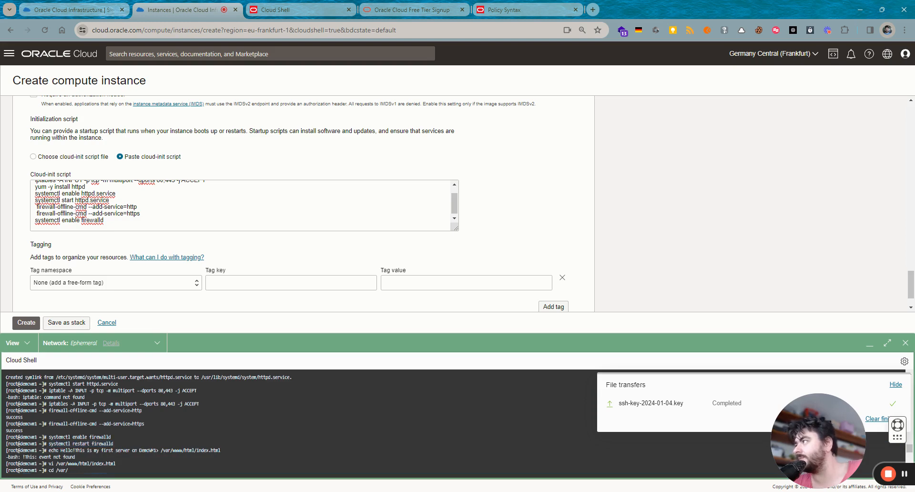
{"action": "left_click", "coordinate": [95, 226]}
{"action": "key", "text": "ctrl+v"}
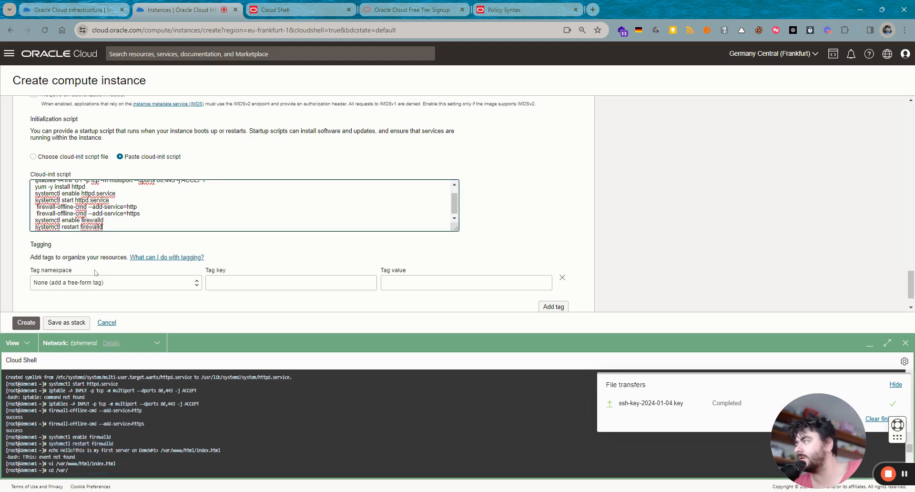
{"action": "key", "text": "Return"}
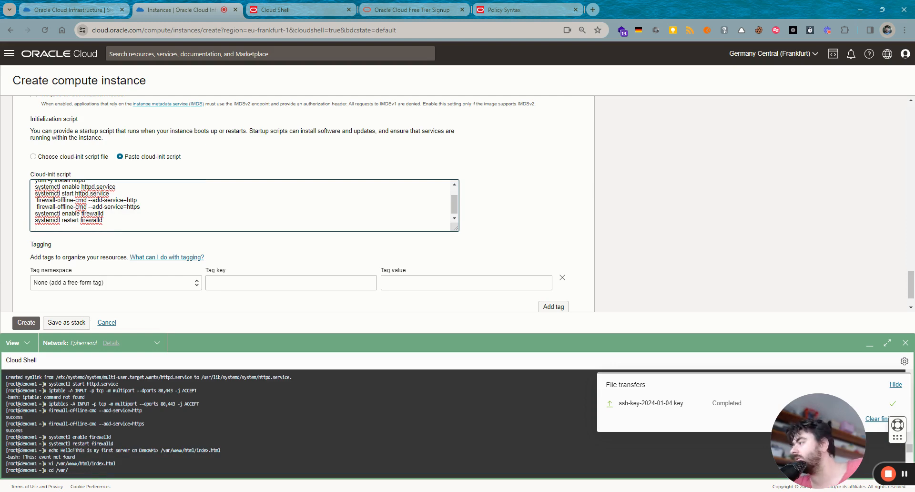
- Append the echo line writing index.html, changing its text to 'Hello! this is VM2'
{"action": "left_click_drag", "start_coordinate": [49, 449], "coordinate": [219, 450]}
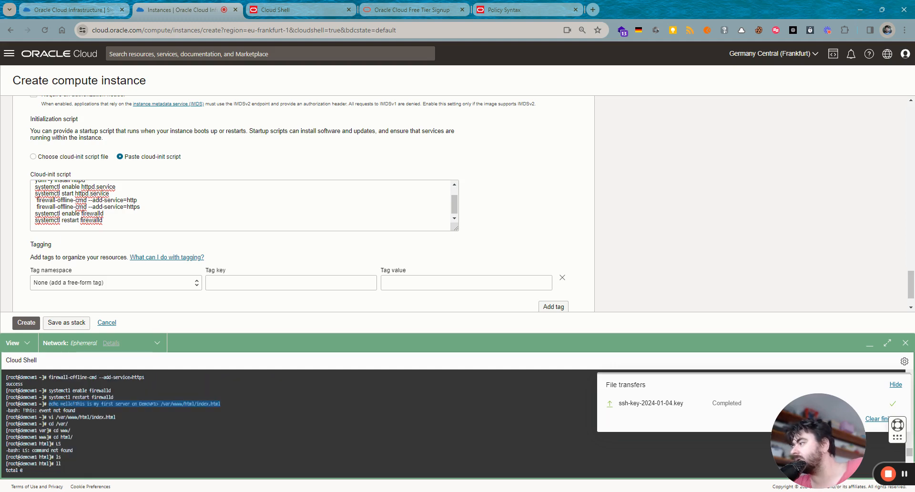
{"action": "left_click", "coordinate": [119, 227]}
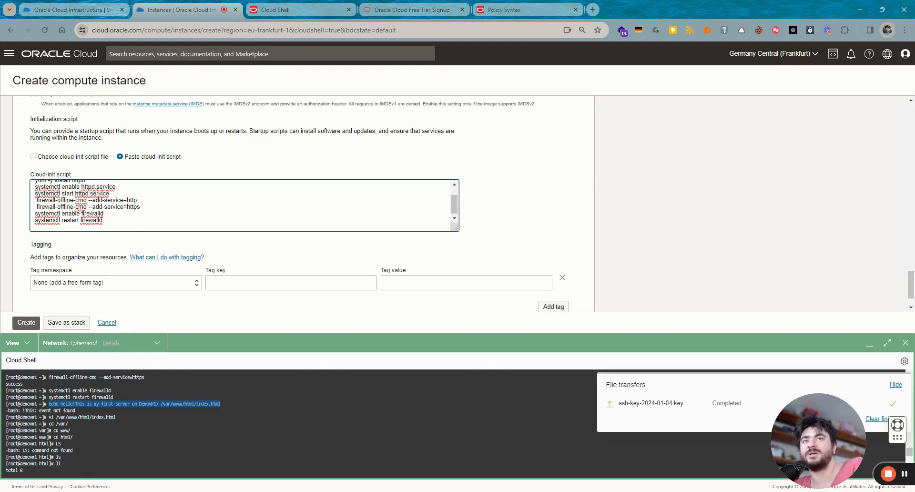
{"action": "key", "text": "ctrl+v"}
{"action": "key", "text": "ctrl+z"}
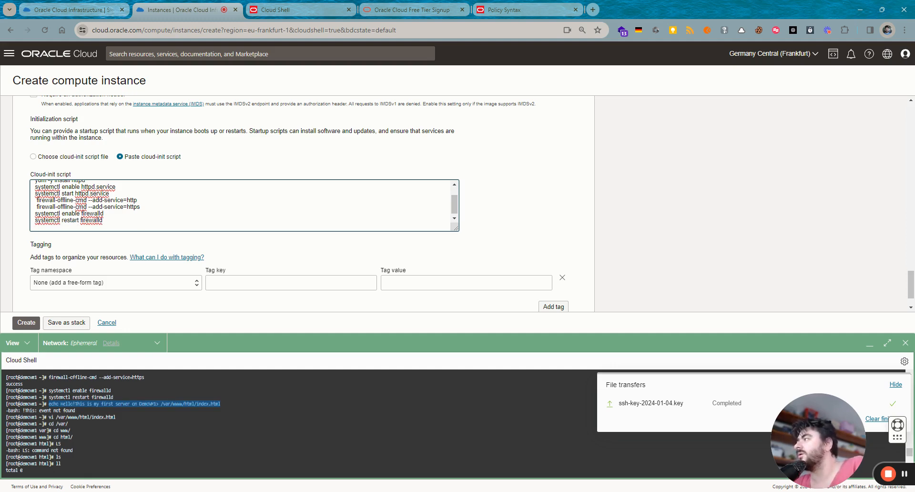
{"action": "scroll", "coordinate": [303, 456], "scroll_direction": "down", "scroll_amount": 5}
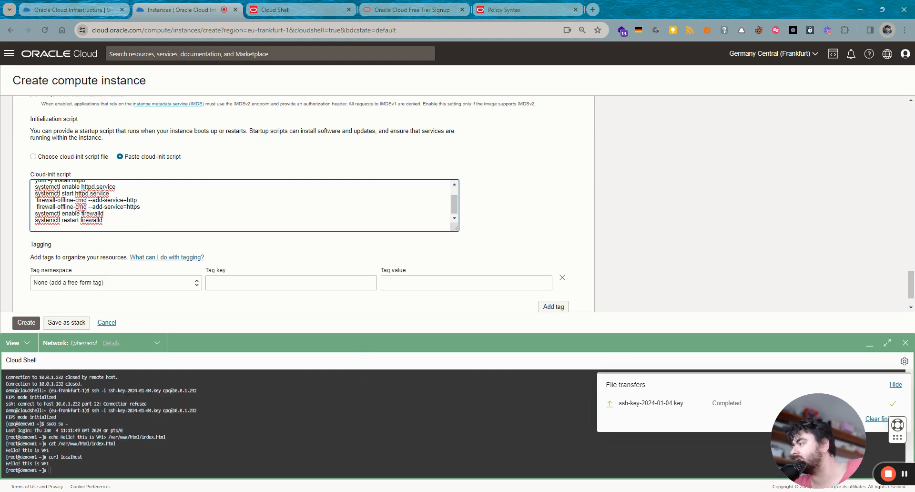
{"action": "left_click_drag", "start_coordinate": [48, 437], "coordinate": [166, 436]}
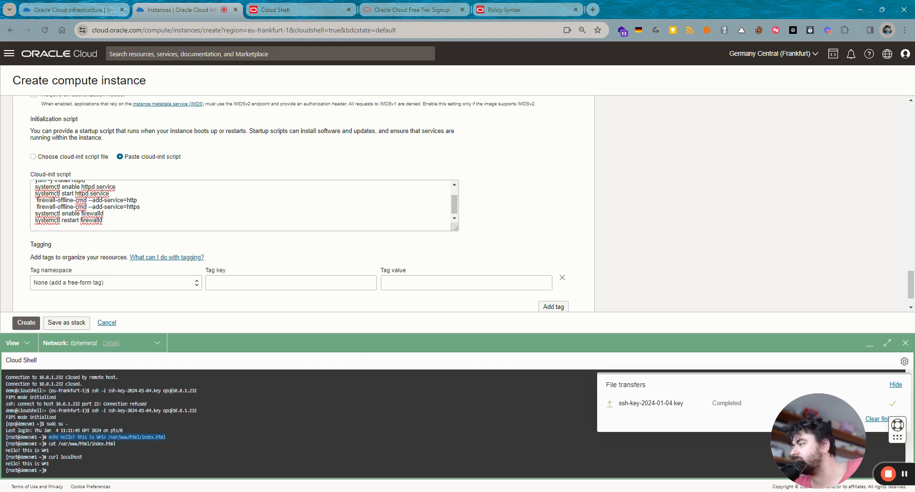
{"action": "left_click", "coordinate": [36, 227]}
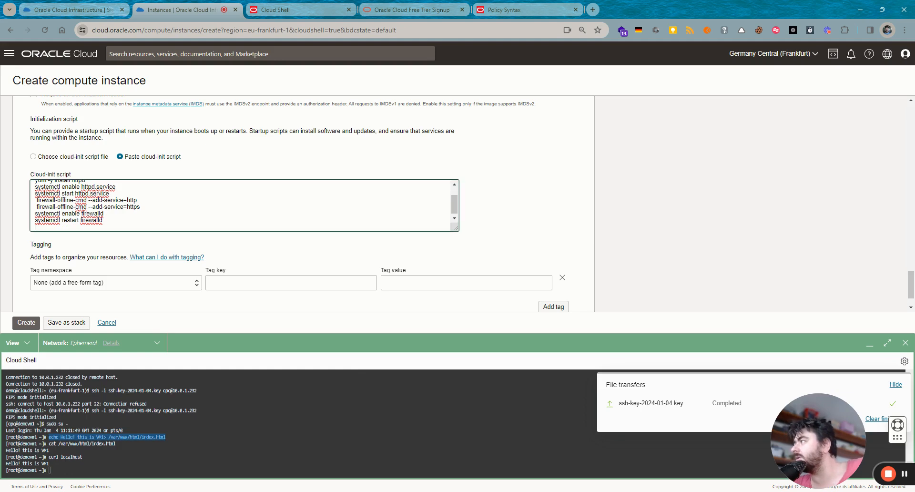
{"action": "key", "text": "ctrl+v"}
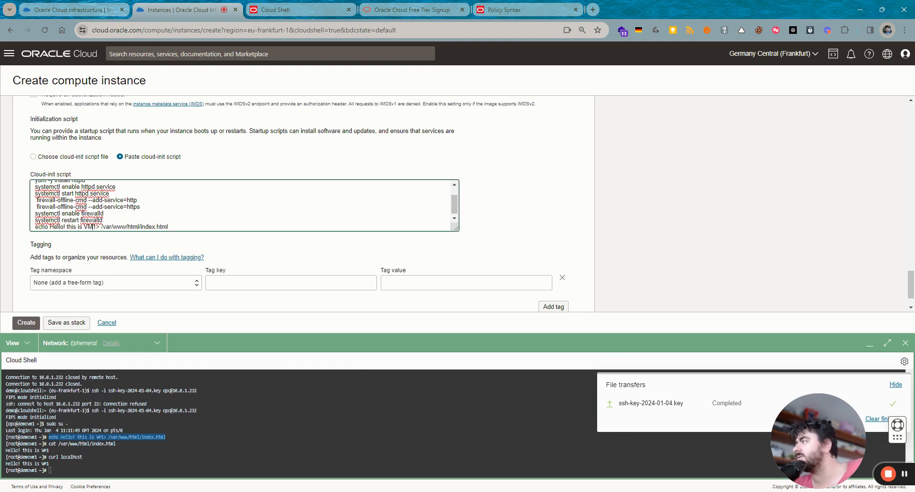
{"action": "left_click", "coordinate": [91, 226]}
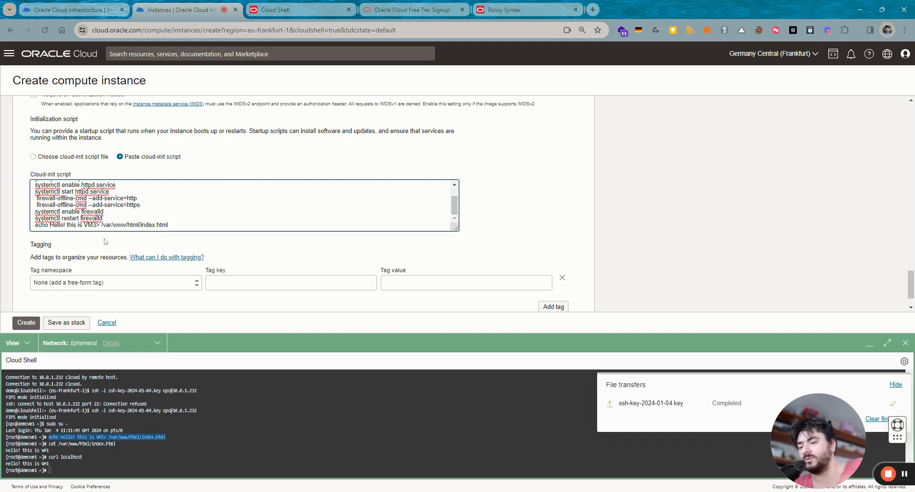
{"action": "key", "text": "Delete"}
{"action": "type", "text": "2"}
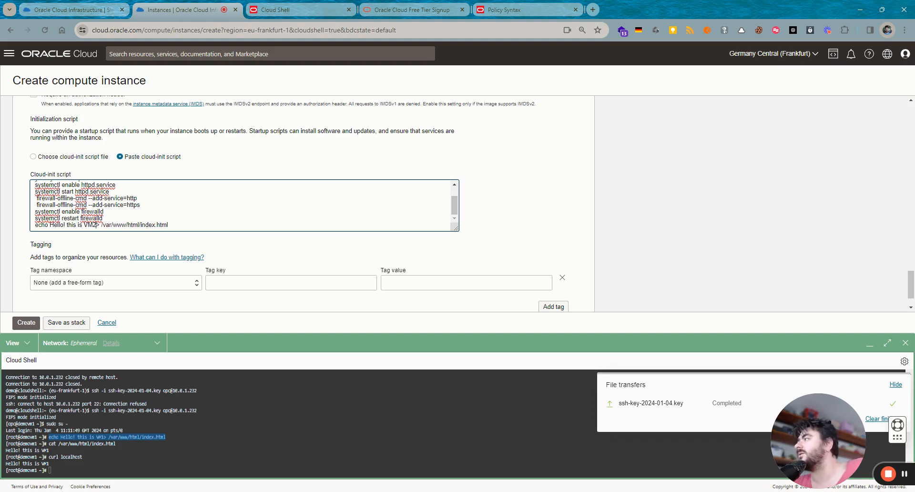
- Remove the leading spaces on the http and https firewall lines
{"action": "key", "text": "Delete"}
{"action": "key", "text": "Down"}
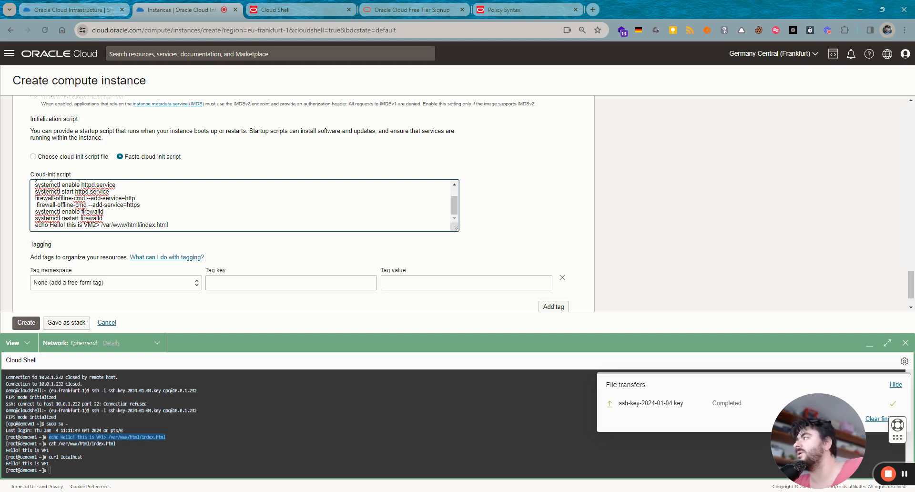
{"action": "key", "text": "Delete"}
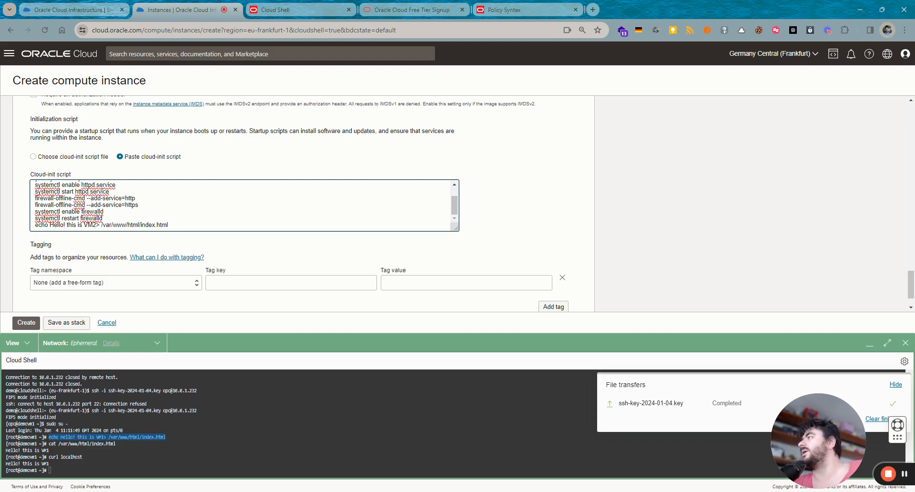
{"action": "key", "text": "ctrl+Home"}
{"action": "key", "text": "ctrl+a"}
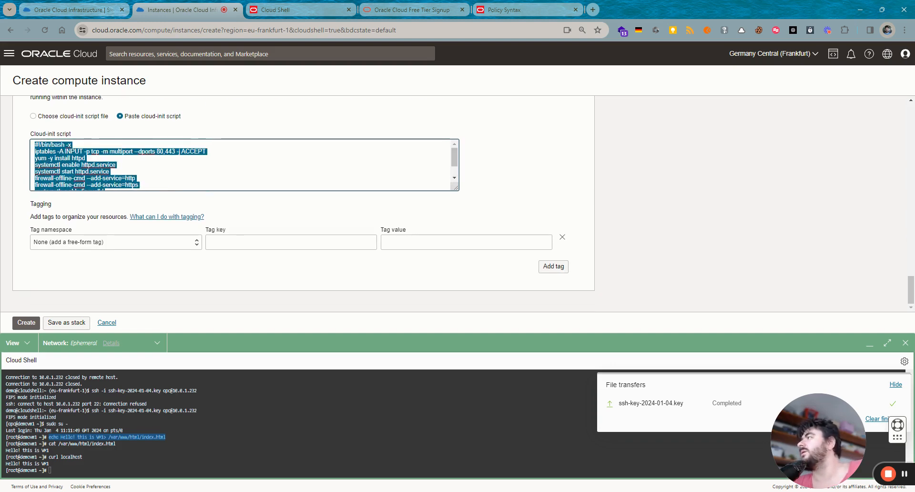
{"action": "left_click", "coordinate": [292, 218]}
- Create DemoVM2, then curl its private IP 10.0.1.37 from DemoVM1's shell
{"action": "left_click", "coordinate": [28, 324]}
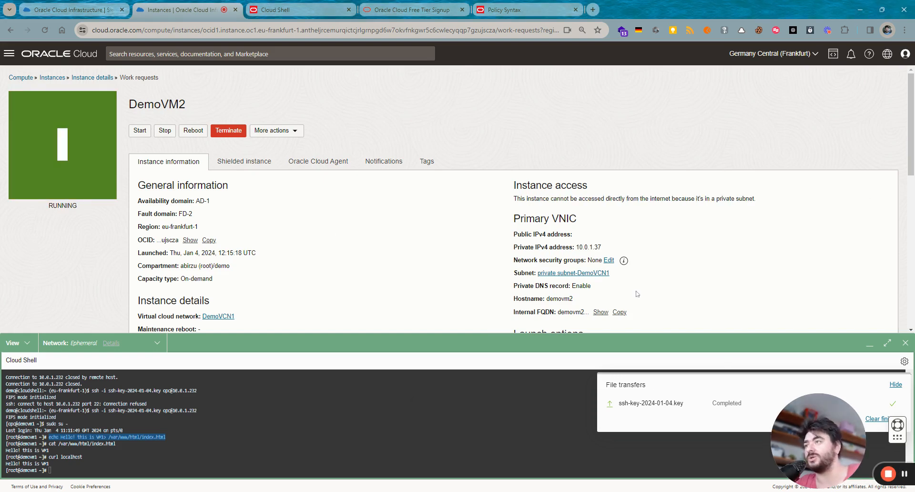
{"action": "scroll", "coordinate": [781, 276], "scroll_direction": "down", "scroll_amount": 3}
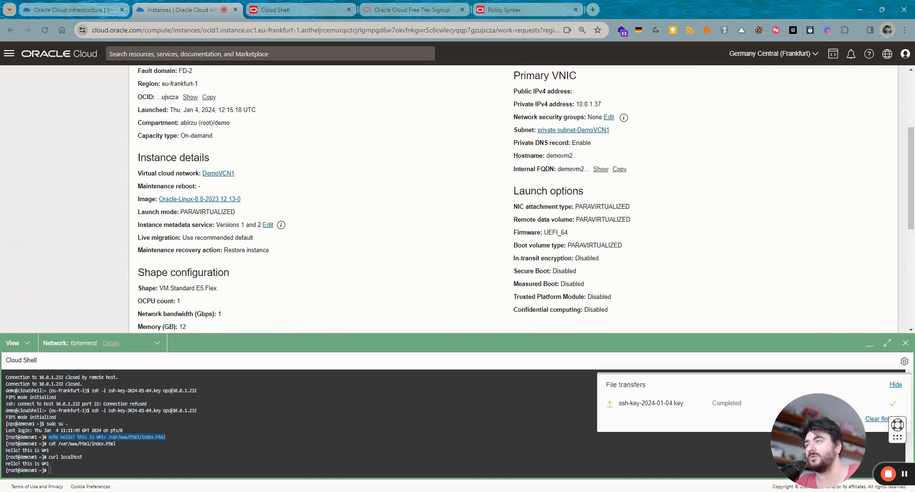
{"action": "left_click", "coordinate": [50, 470]}
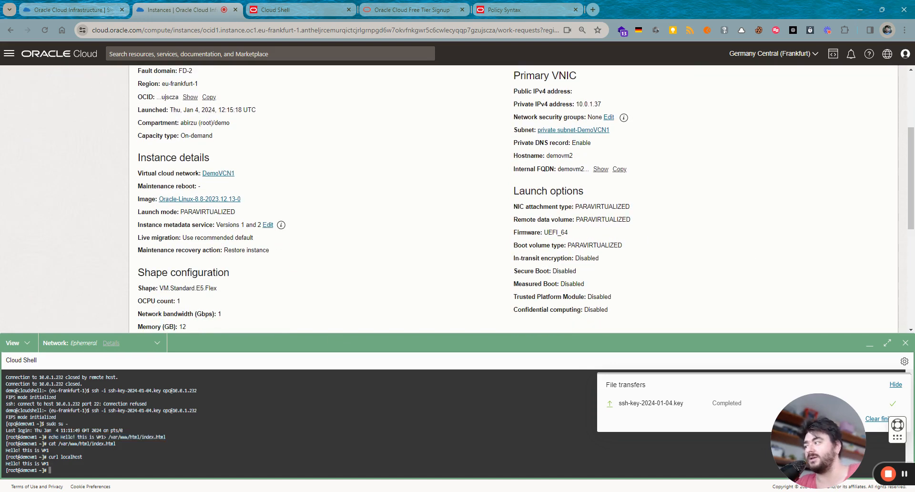
{"action": "type", "text": "curl"}
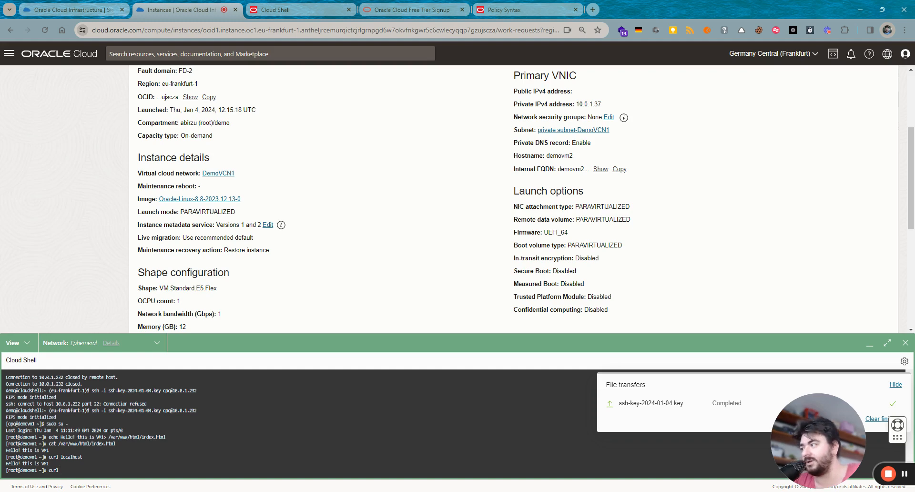
{"action": "key", "text": "ctrl+v"}
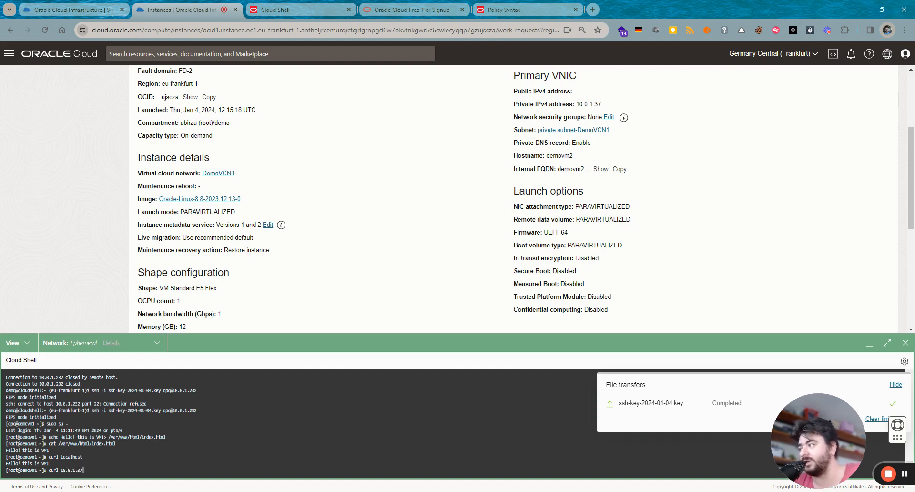
{"action": "key", "text": "Return"}
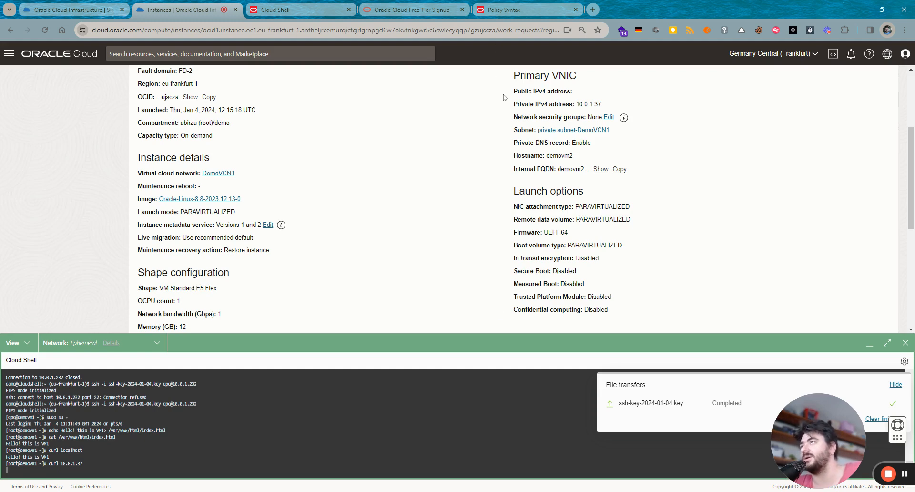
- Check the private subnet's details, then go to DemoVCN1's network security groups
{"action": "left_click", "coordinate": [562, 131]}
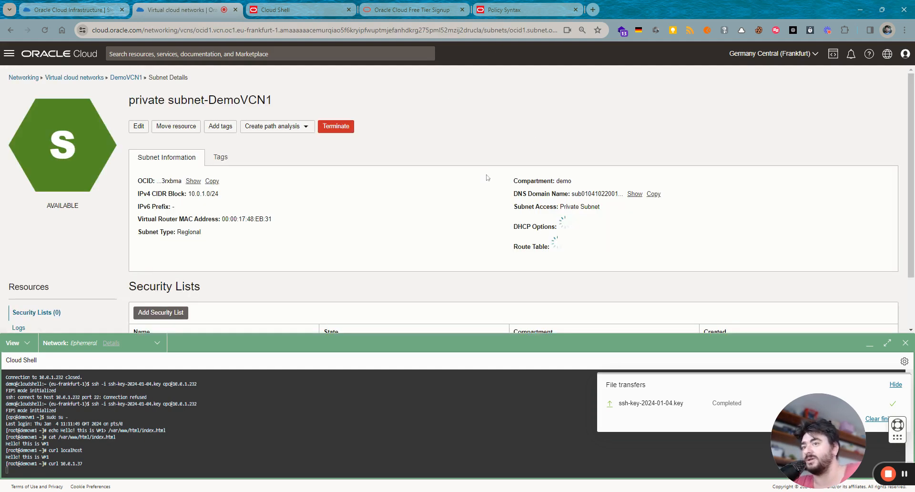
{"action": "scroll", "coordinate": [394, 185], "scroll_direction": "down", "scroll_amount": 2}
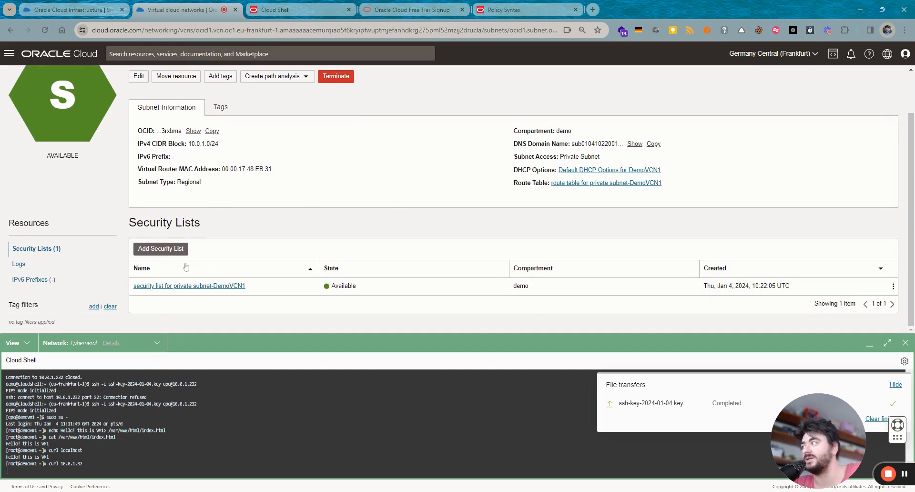
{"action": "scroll", "coordinate": [216, 259], "scroll_direction": "up", "scroll_amount": 2}
{"action": "left_click", "coordinate": [126, 78]}
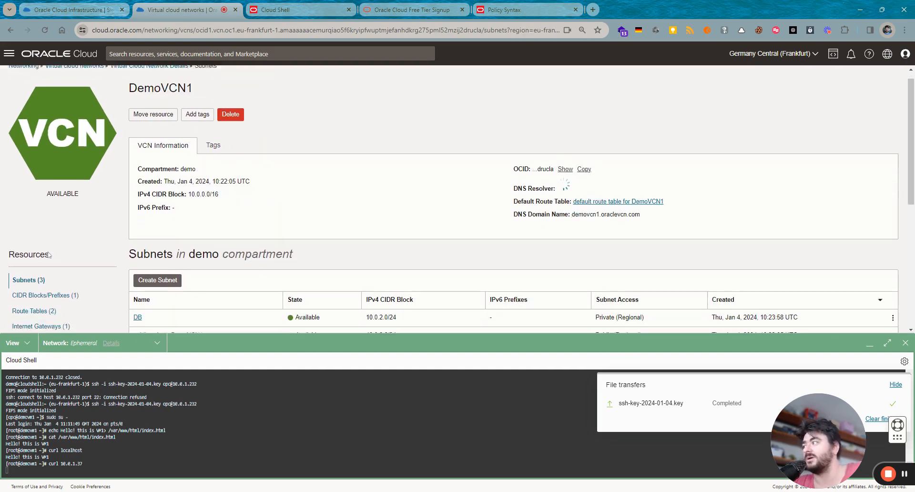
{"action": "scroll", "coordinate": [44, 325], "scroll_direction": "down", "scroll_amount": 2}
{"action": "scroll", "coordinate": [44, 326], "scroll_direction": "down", "scroll_amount": 1}
{"action": "left_click", "coordinate": [46, 279]}
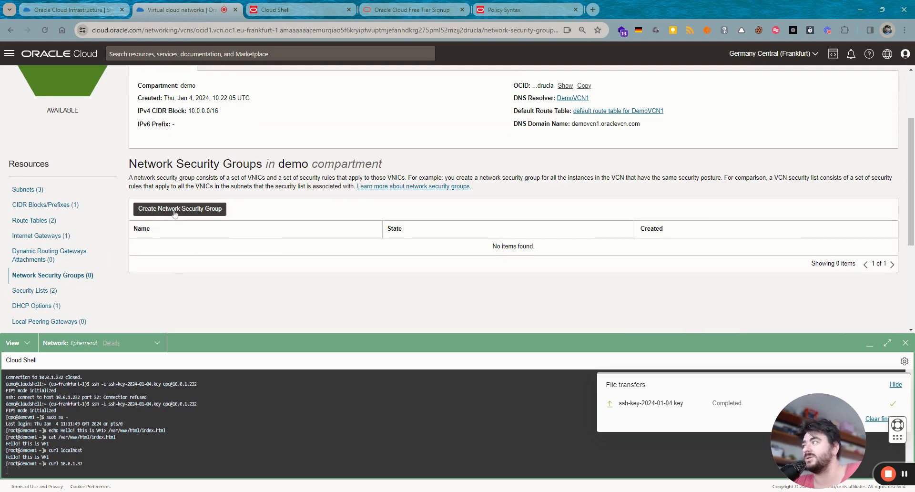
- Start a network security group named 'Web' with an ingress rule from CIDR 0.0.0.0/0
{"action": "left_click", "coordinate": [175, 213]}
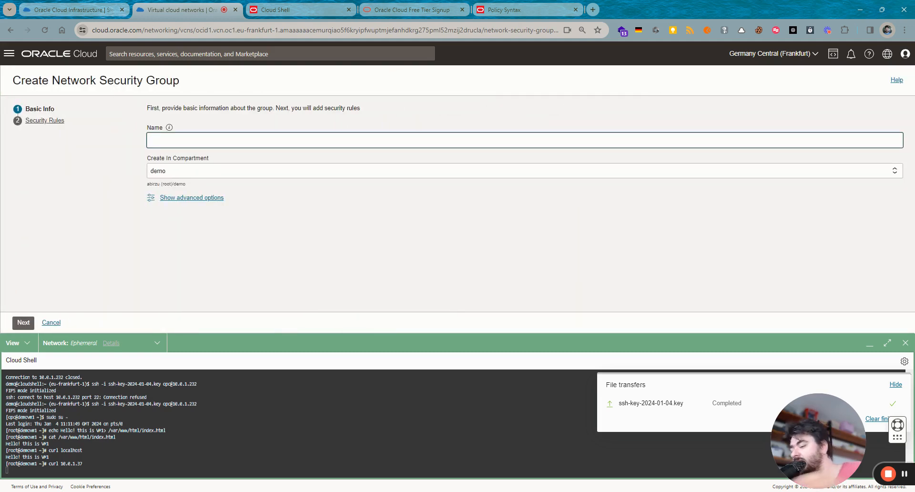
{"action": "type", "text": "Web"}
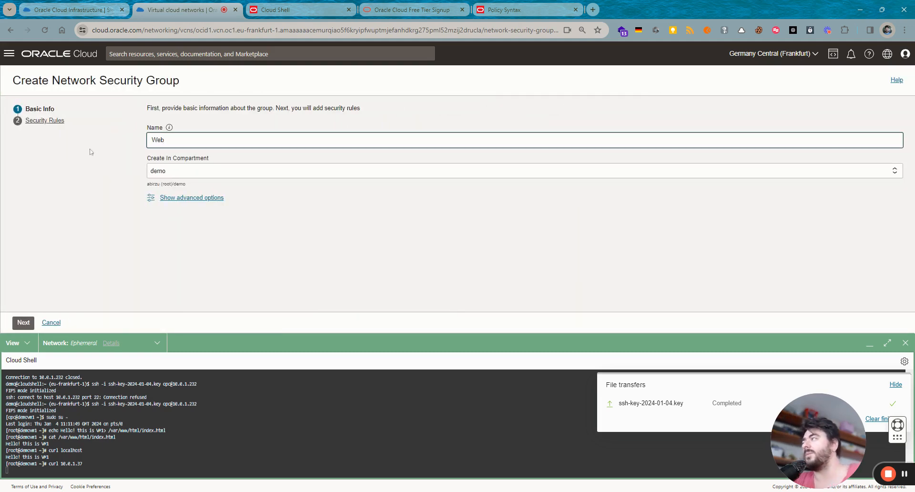
{"action": "left_click", "coordinate": [23, 322]}
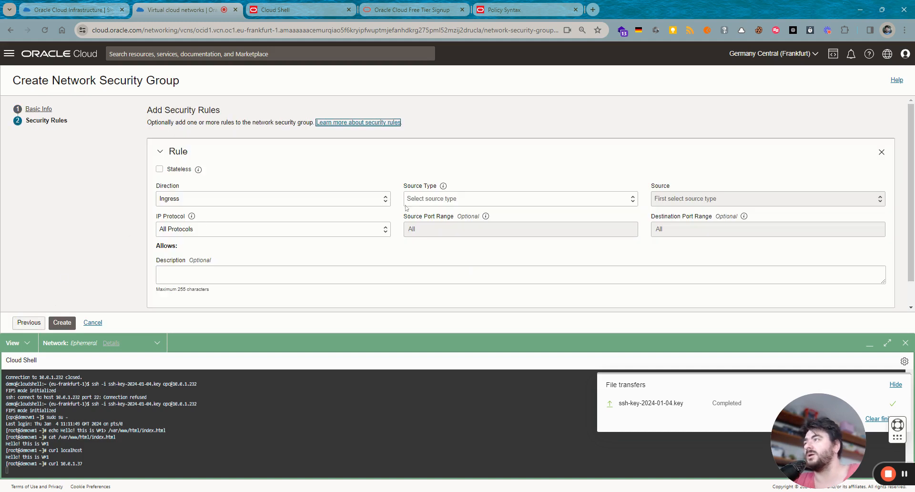
{"action": "left_click", "coordinate": [460, 200]}
{"action": "left_click", "coordinate": [459, 209]}
{"action": "left_click", "coordinate": [696, 200]}
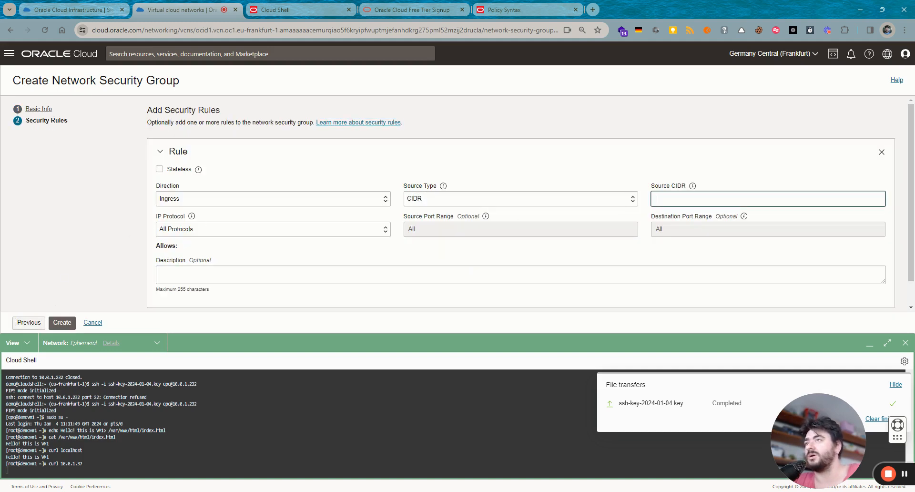
{"action": "type", "text": "0.0.0"}
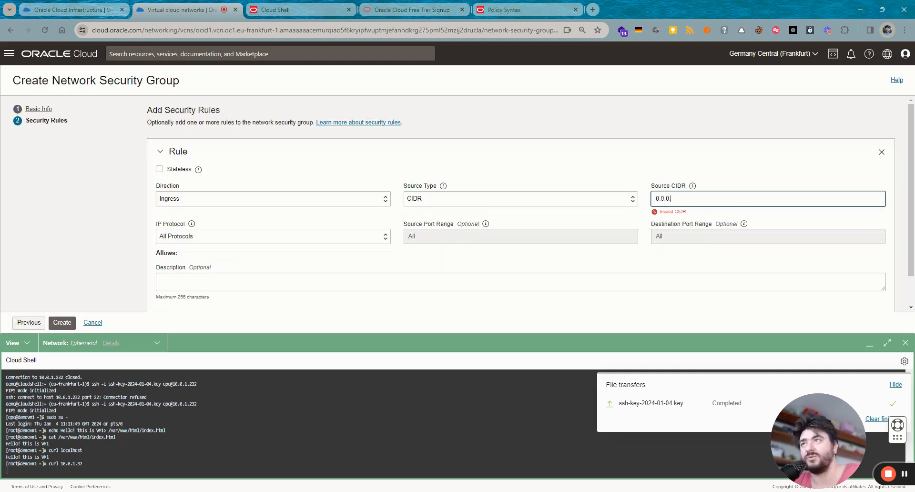
{"action": "type", "text": ".0/0"}
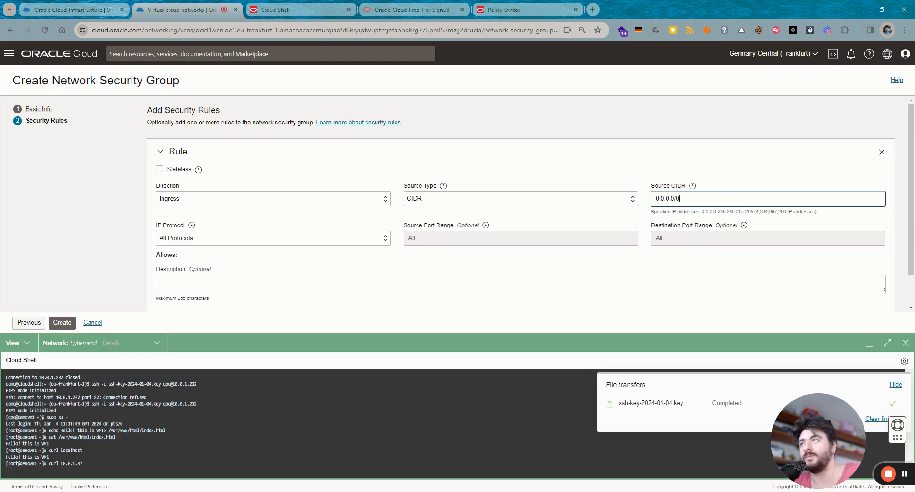
- Limit the rule to TCP destination ports 80,443 and create the group
{"action": "left_click", "coordinate": [243, 240]}
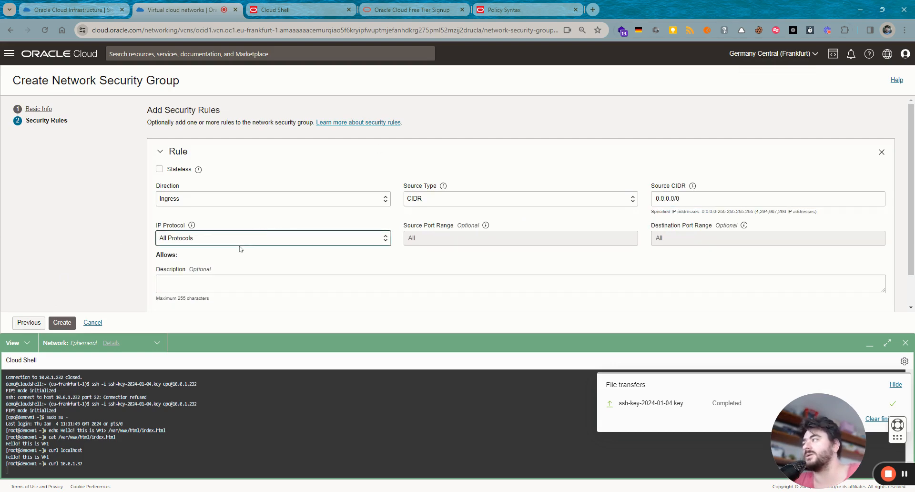
{"action": "left_click", "coordinate": [226, 270]}
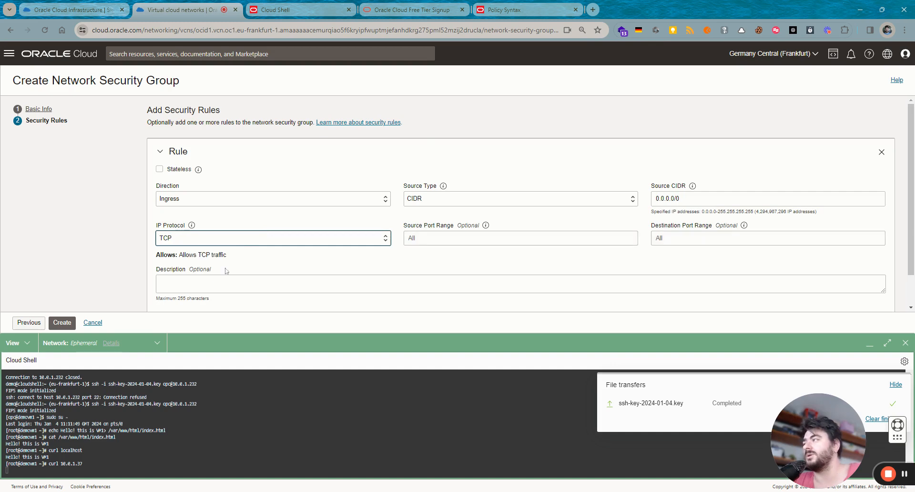
{"action": "left_click", "coordinate": [699, 238]}
{"action": "type", "text": "8"}
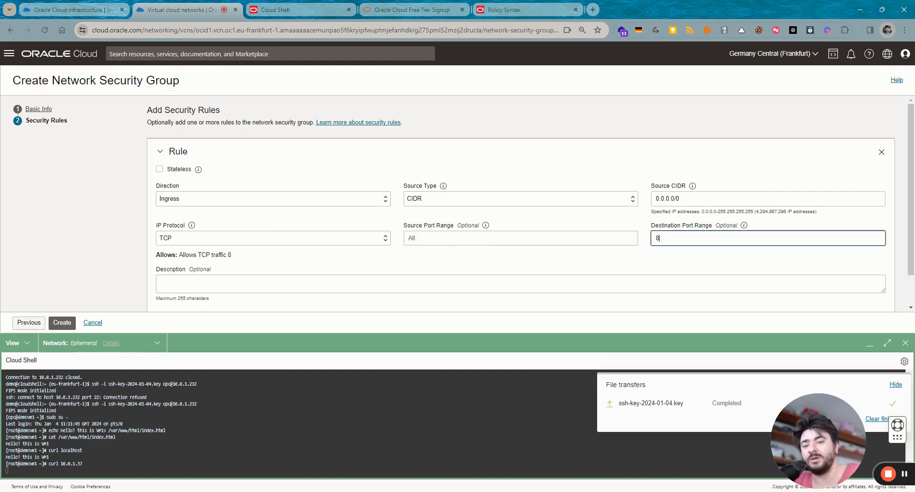
{"action": "type", "text": "0,443"}
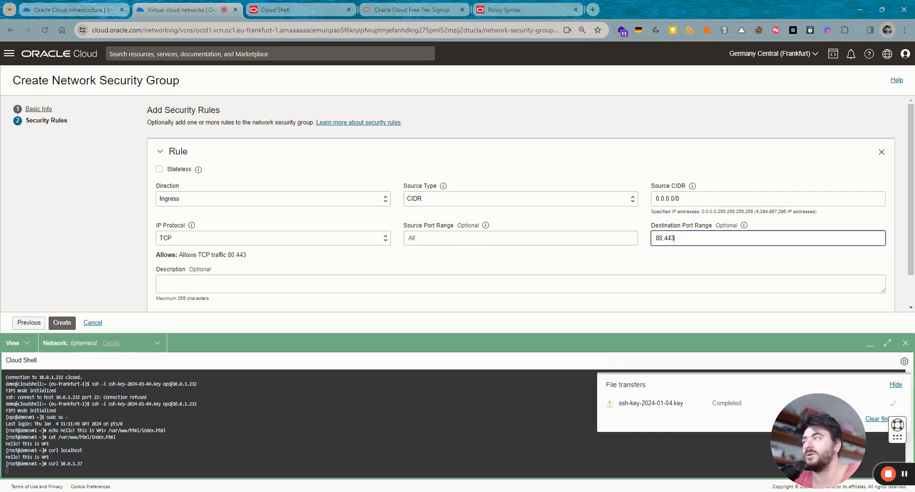
{"action": "left_click", "coordinate": [314, 272]}
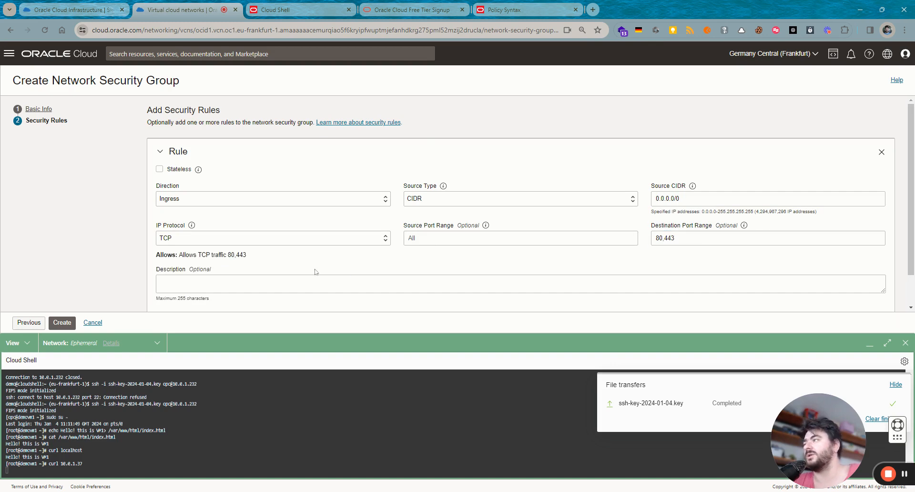
{"action": "scroll", "coordinate": [286, 281], "scroll_direction": "down", "scroll_amount": 2}
{"action": "left_click", "coordinate": [62, 322]}
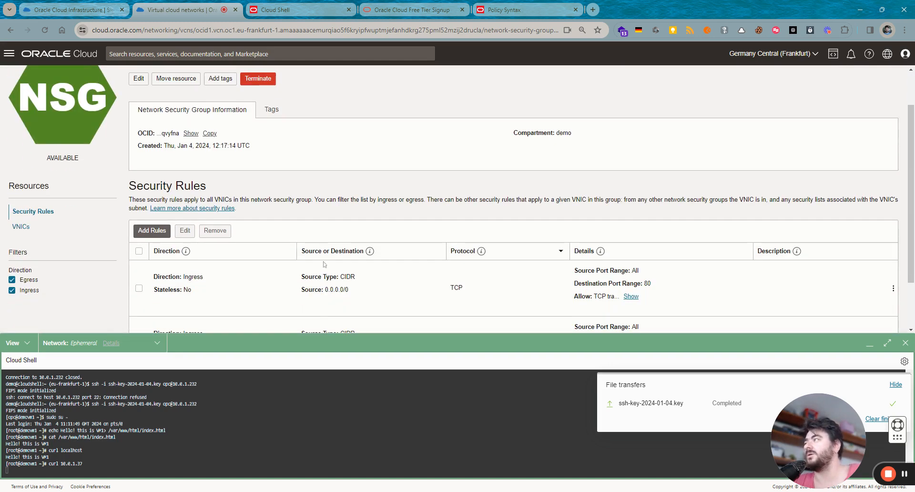
- Go to Compute > Instances from the navigation menu
{"action": "left_click", "coordinate": [9, 53]}
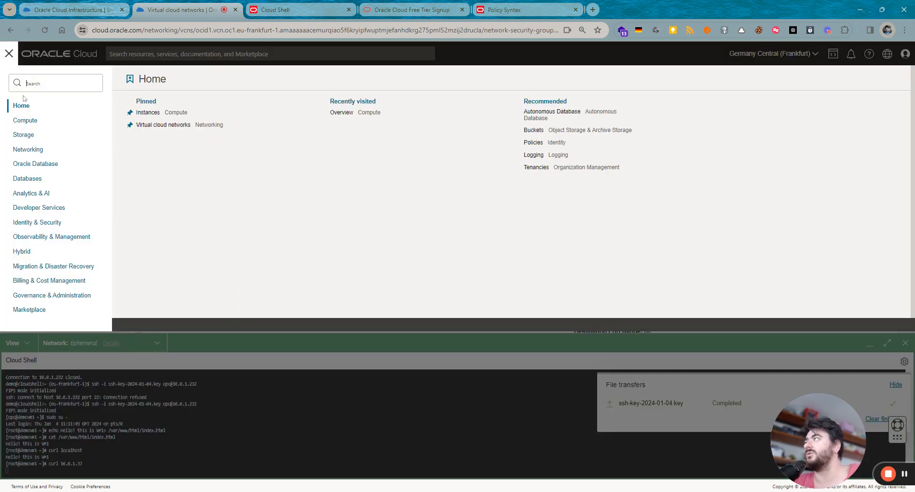
{"action": "left_click", "coordinate": [28, 120]}
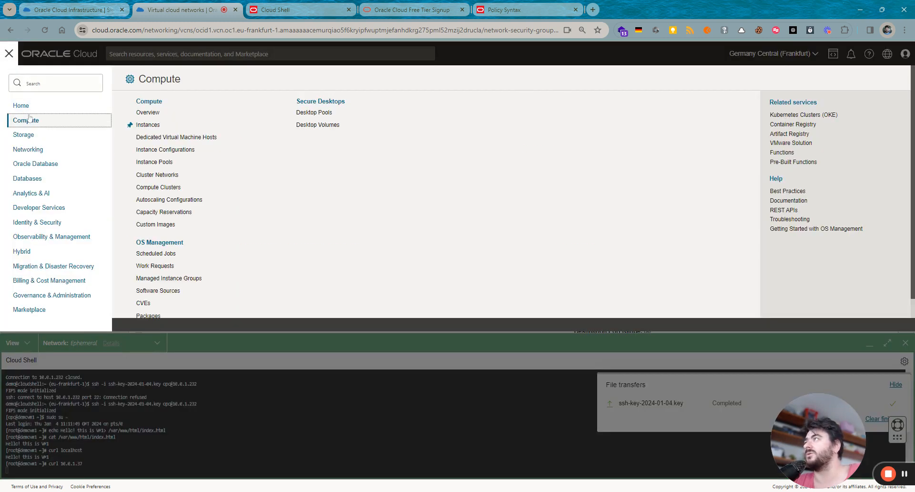
{"action": "left_click", "coordinate": [177, 125]}
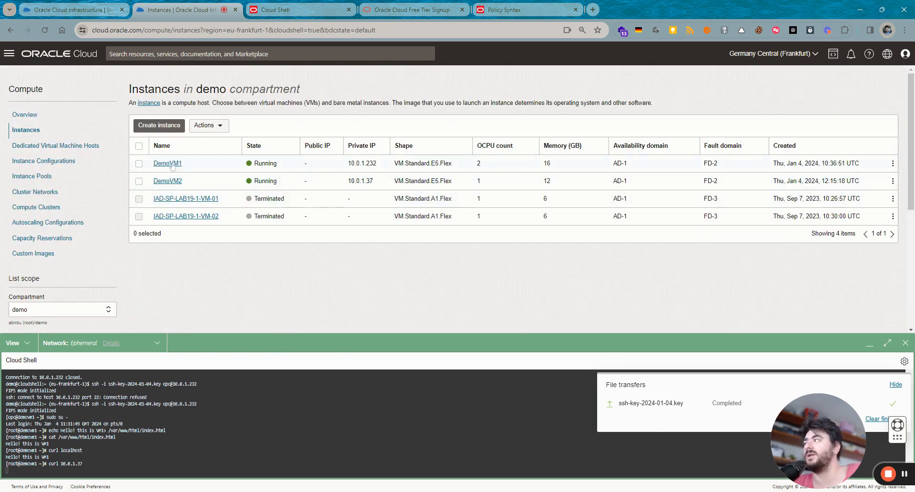
- Attach the Web network security group to DemoVM1
{"action": "left_click", "coordinate": [170, 163]}
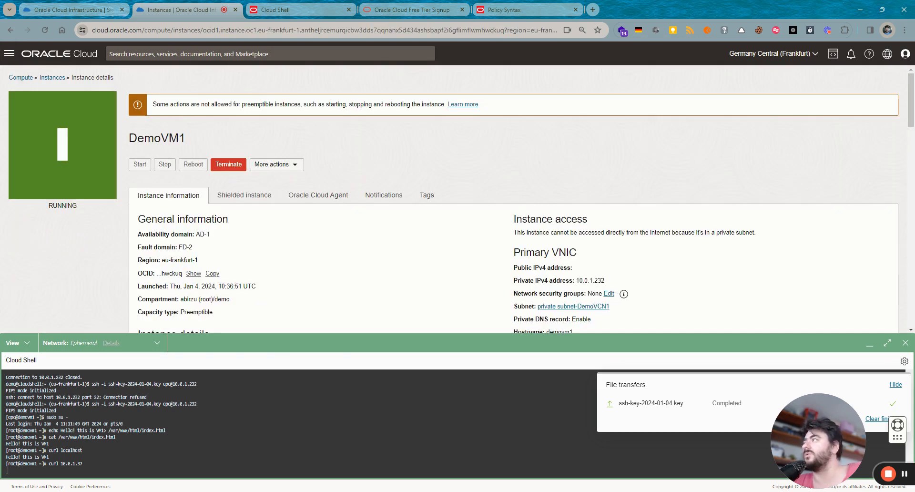
{"action": "left_click", "coordinate": [608, 293]}
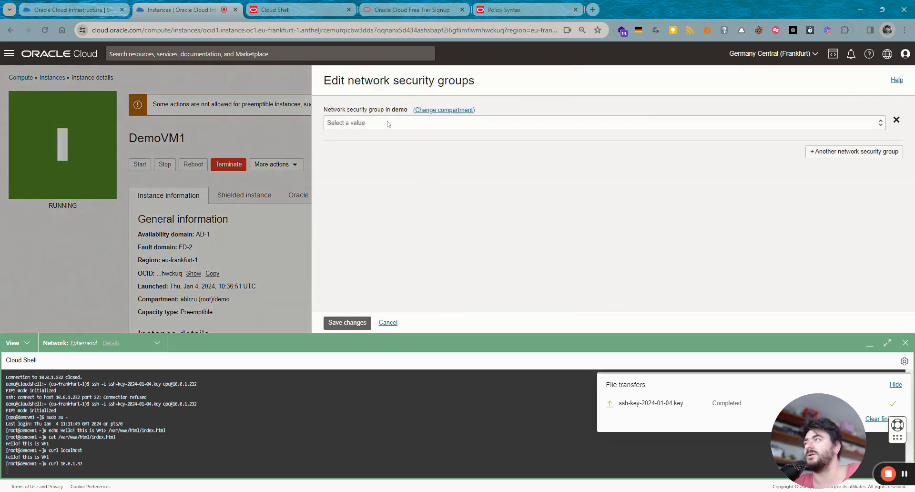
{"action": "left_click", "coordinate": [377, 134]}
{"action": "left_click", "coordinate": [347, 323]}
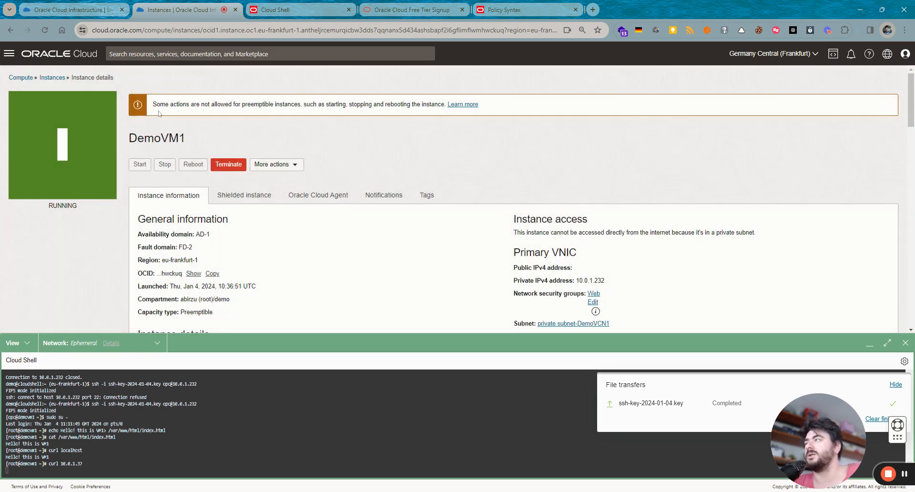
- Attach the Web network security group to DemoVM2
{"action": "left_click", "coordinate": [52, 77]}
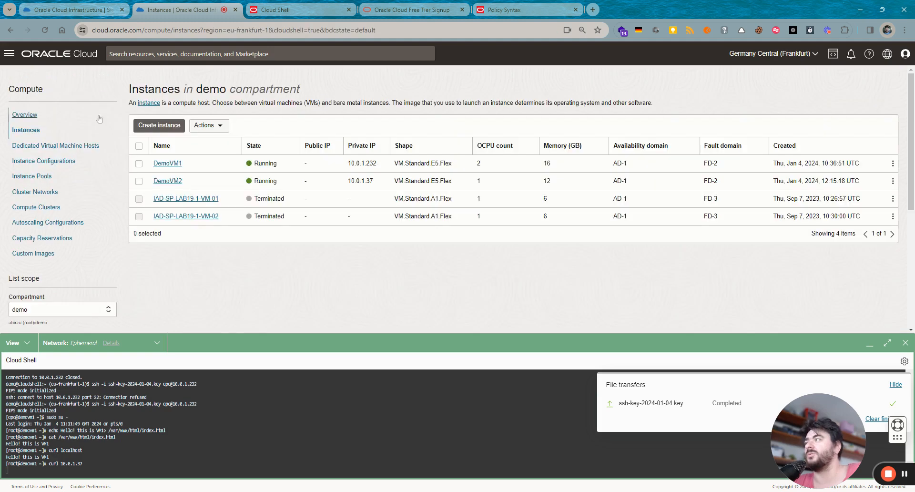
{"action": "left_click", "coordinate": [168, 181]}
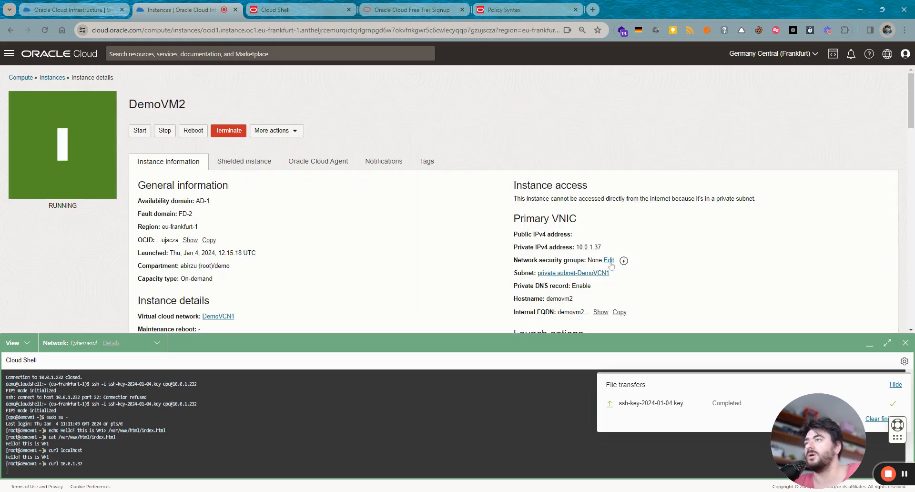
{"action": "left_click", "coordinate": [611, 261]}
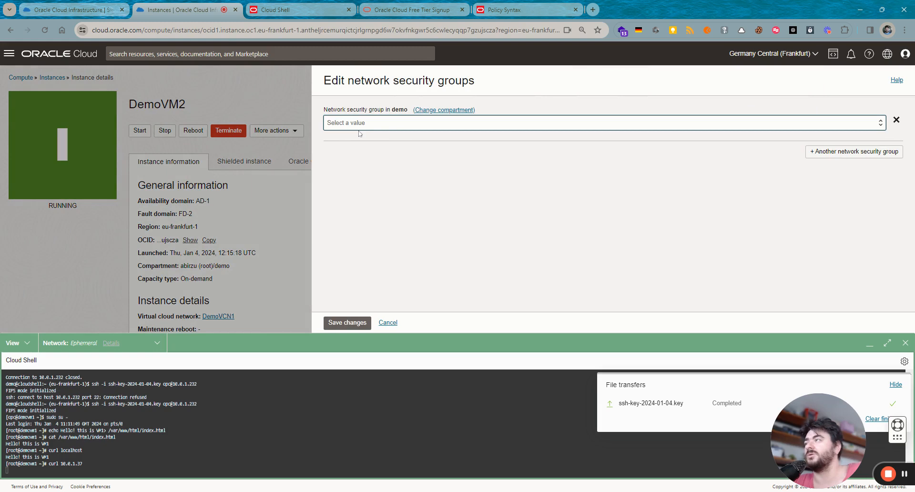
{"action": "left_click", "coordinate": [360, 133]}
{"action": "left_click", "coordinate": [353, 323]}
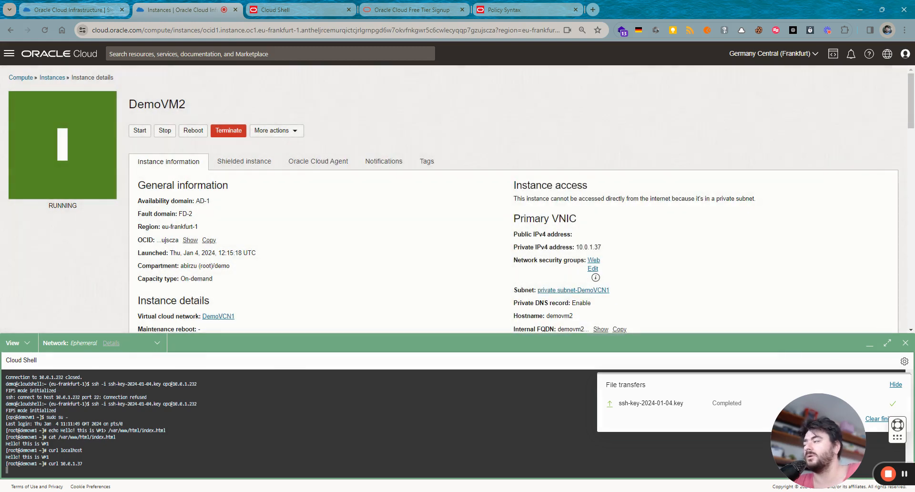
- Interrupt the hanging curl in Cloud Shell and rerun it against DemoVM2's private address
{"action": "key", "text": "ctrl+c"}
{"action": "key", "text": "Up"}
{"action": "key", "text": "Return"}
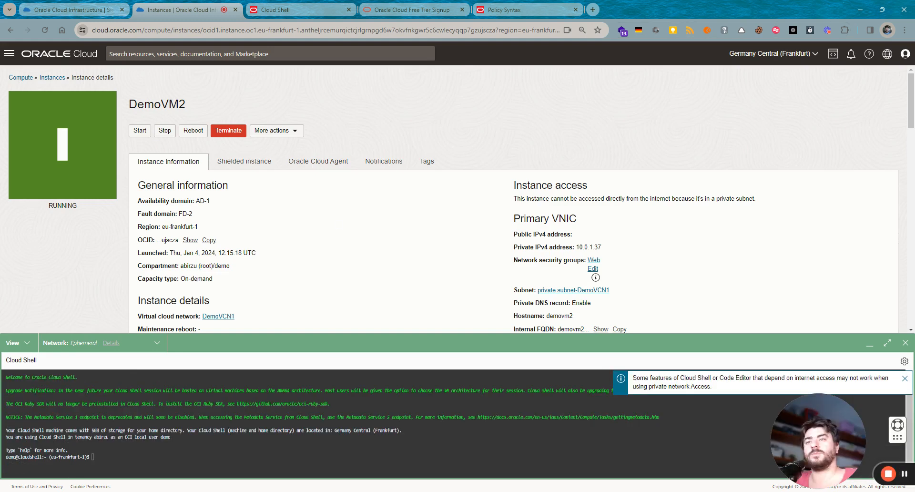
- Check that DemoVM1 and DemoVM2 both show the Web security group
{"action": "left_click", "coordinate": [52, 77]}
{"action": "left_click", "coordinate": [167, 163]}
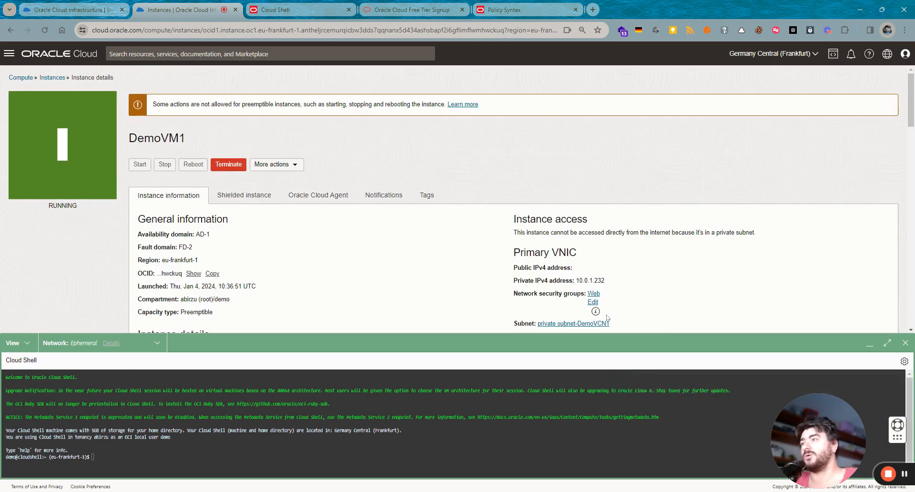
{"action": "left_click", "coordinate": [52, 78]}
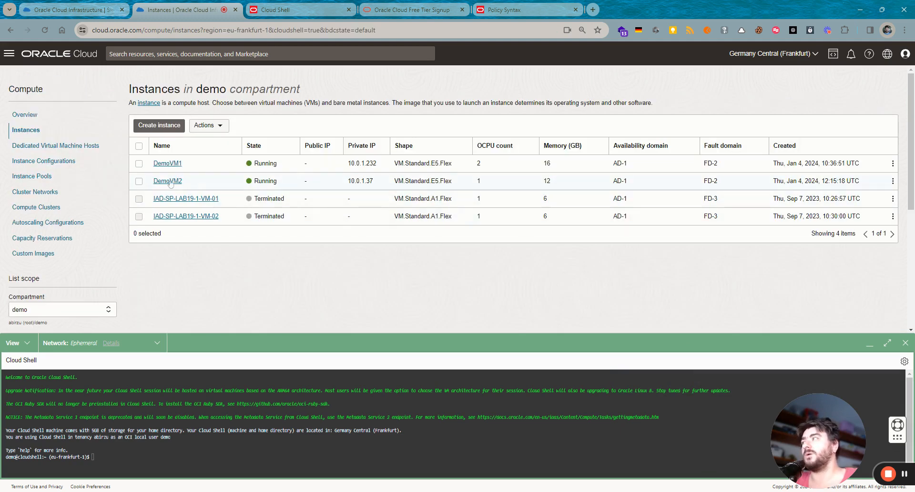
{"action": "left_click", "coordinate": [169, 181]}
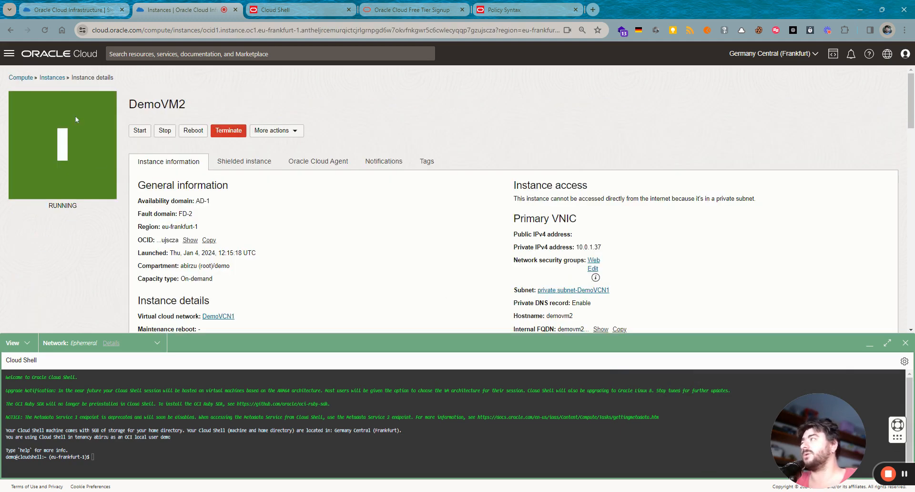
{"action": "left_click", "coordinate": [49, 78]}
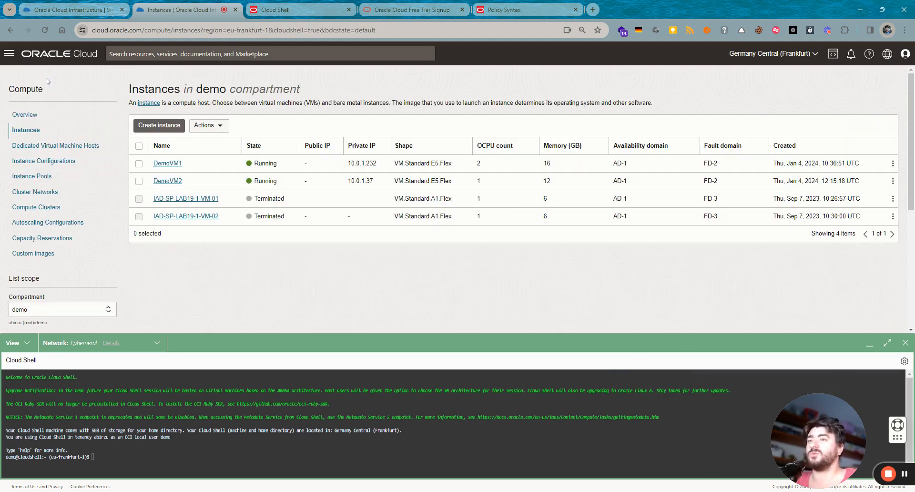
- Open Networking > Load balancers and list the compartment's load balancers
{"action": "left_click", "coordinate": [8, 53]}
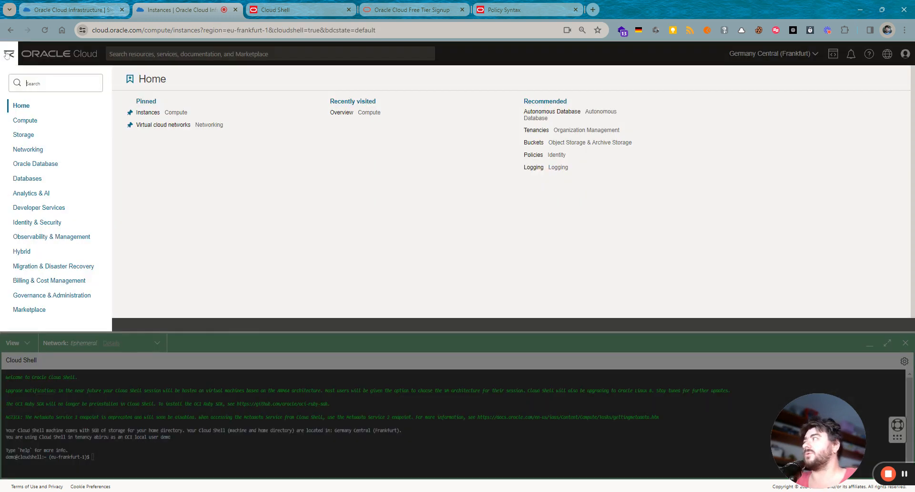
{"action": "left_click", "coordinate": [31, 150]}
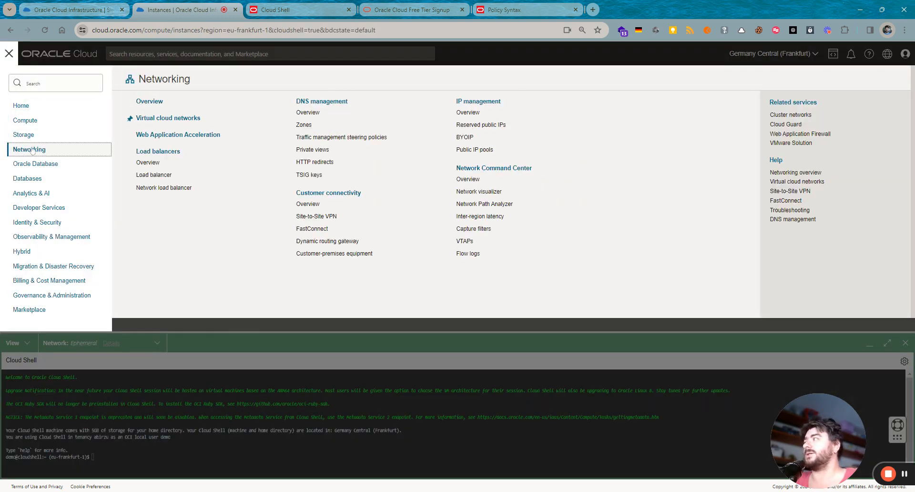
{"action": "left_click", "coordinate": [169, 152]}
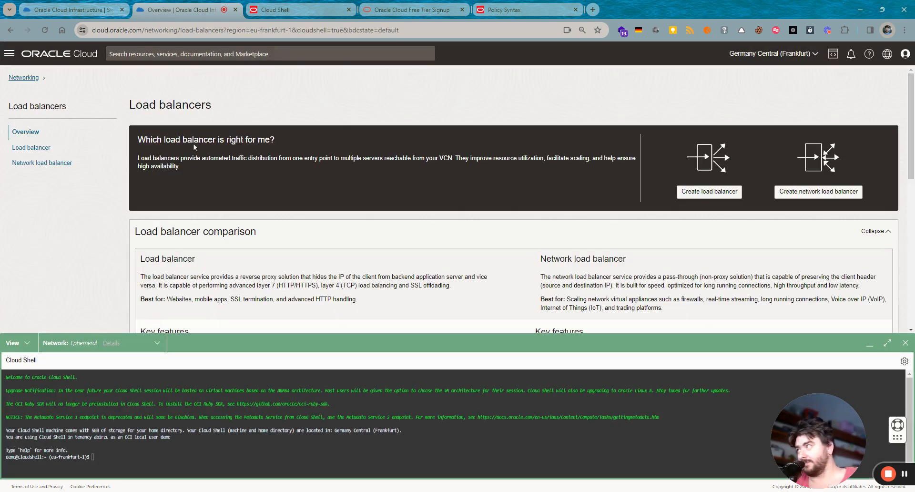
{"action": "left_click", "coordinate": [33, 147]}
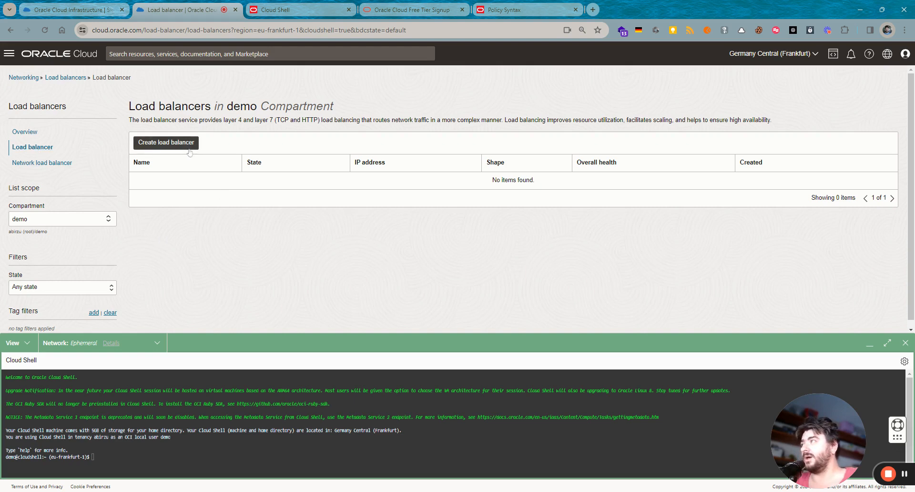
- Start a new load balancer, replace the default name, and keep an ephemeral public IP
{"action": "left_click", "coordinate": [166, 143]}
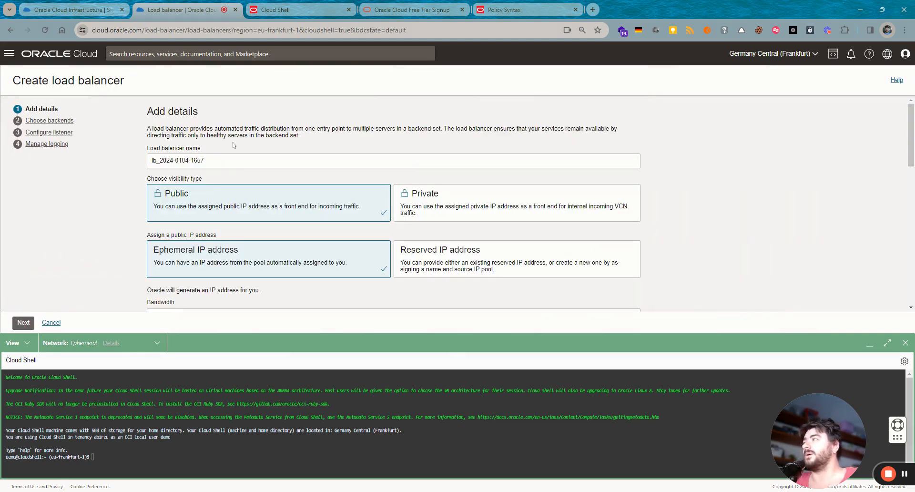
{"action": "triple_click", "coordinate": [199, 160]}
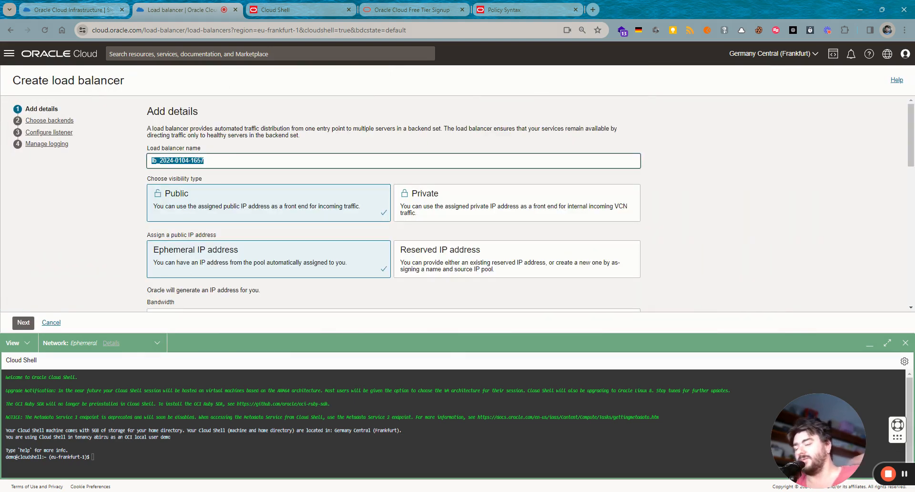
{"action": "type", "text": "DemoLB"}
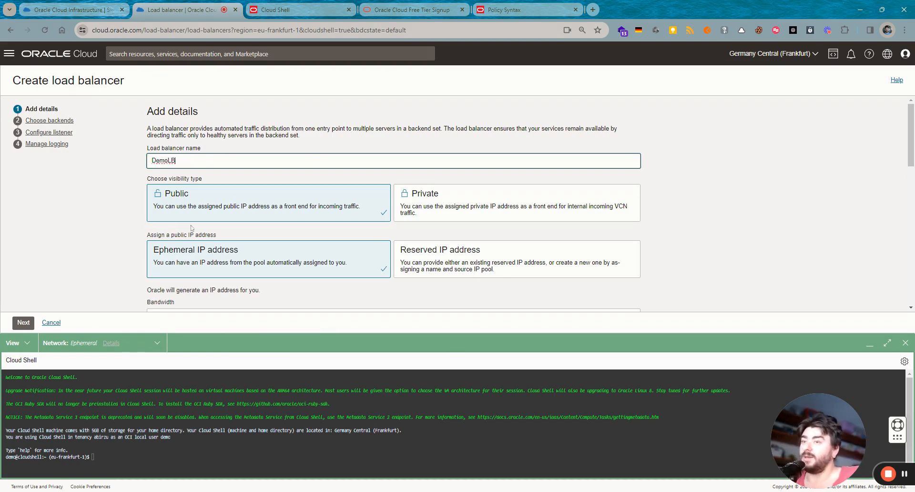
{"action": "scroll", "coordinate": [219, 229], "scroll_direction": "down", "scroll_amount": 1}
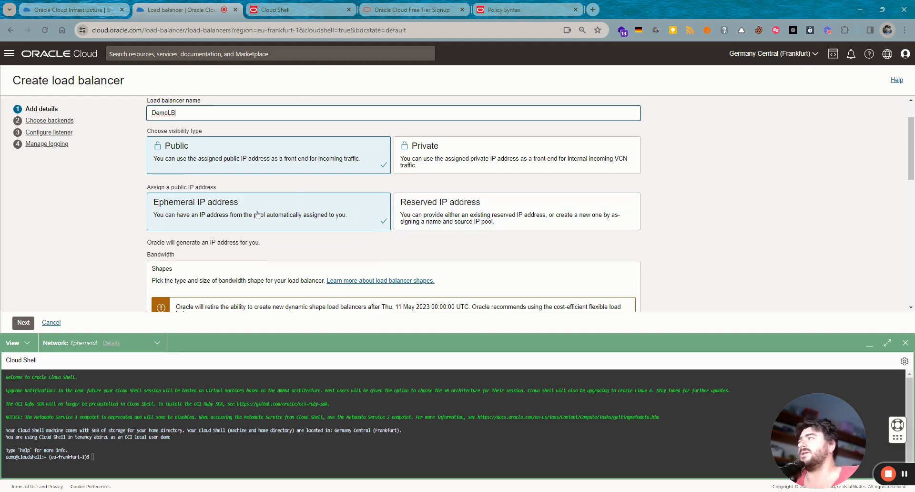
{"action": "left_click", "coordinate": [413, 210]}
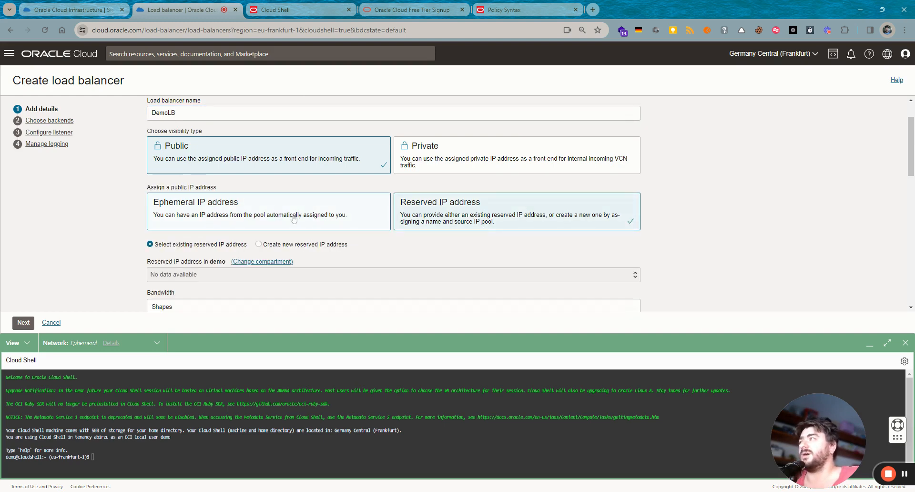
{"action": "left_click", "coordinate": [316, 219]}
{"action": "scroll", "coordinate": [294, 217], "scroll_direction": "down", "scroll_amount": 1}
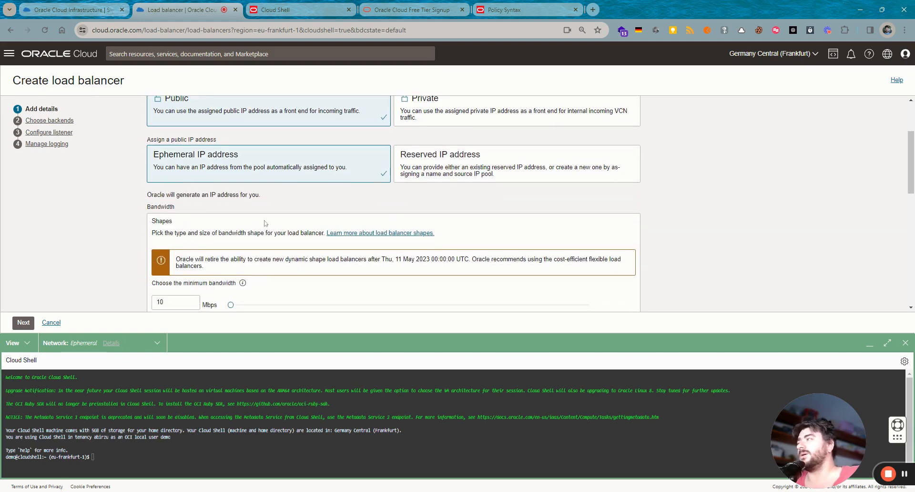
{"action": "scroll", "coordinate": [265, 223], "scroll_direction": "down", "scroll_amount": 1}
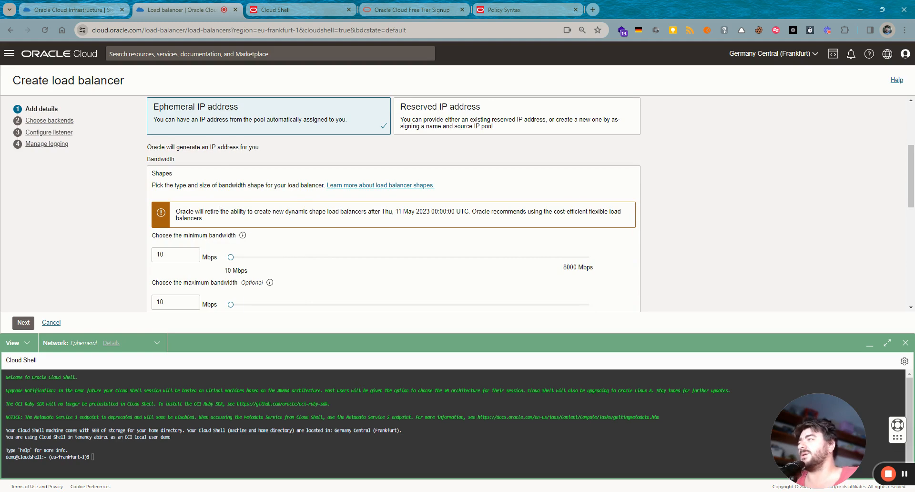
{"action": "scroll", "coordinate": [243, 212], "scroll_direction": "down", "scroll_amount": 1}
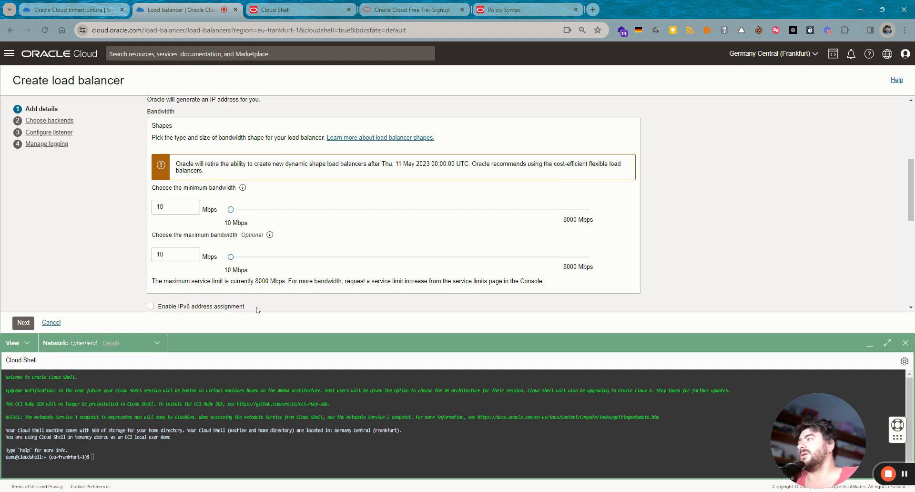
- Set the bandwidth to 10 Mbps minimum and 100 Mbps maximum
{"action": "left_click_drag", "start_coordinate": [231, 257], "coordinate": [238, 258]}
{"action": "key", "text": "shift+Tab"}
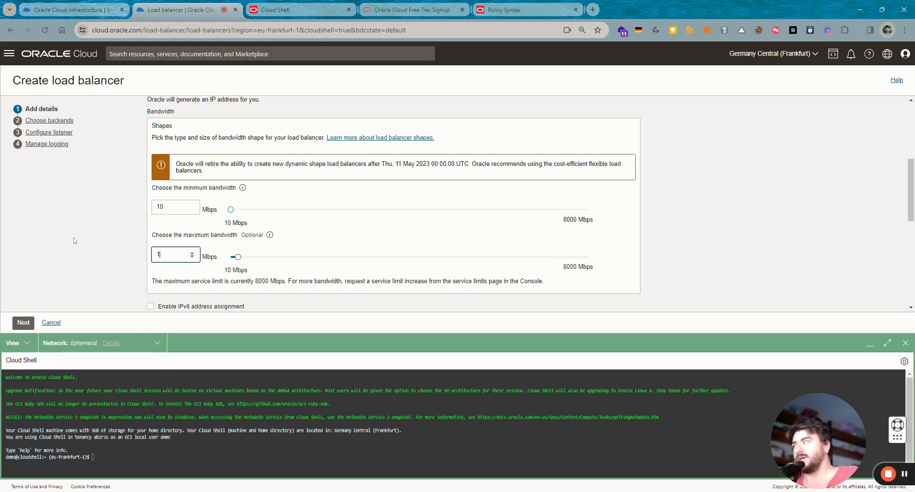
{"action": "type", "text": "100"}
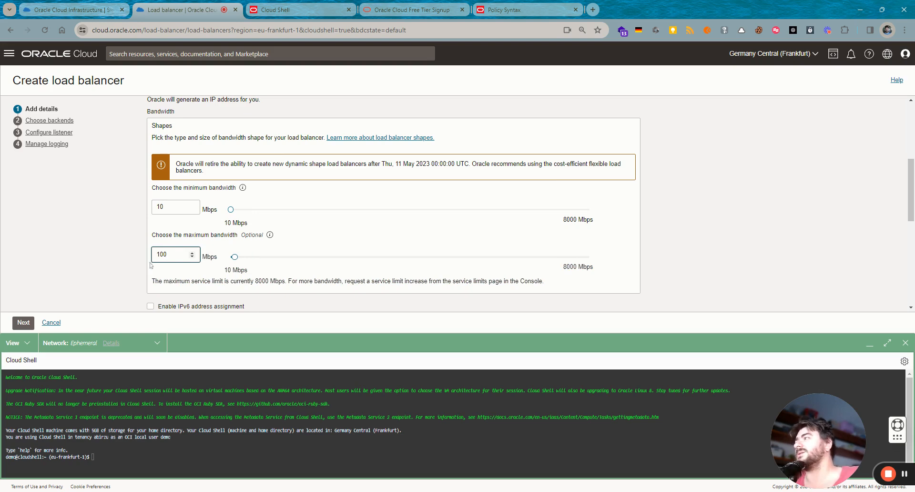
{"action": "left_click", "coordinate": [103, 294]}
{"action": "scroll", "coordinate": [774, 222], "scroll_direction": "down", "scroll_amount": 3}
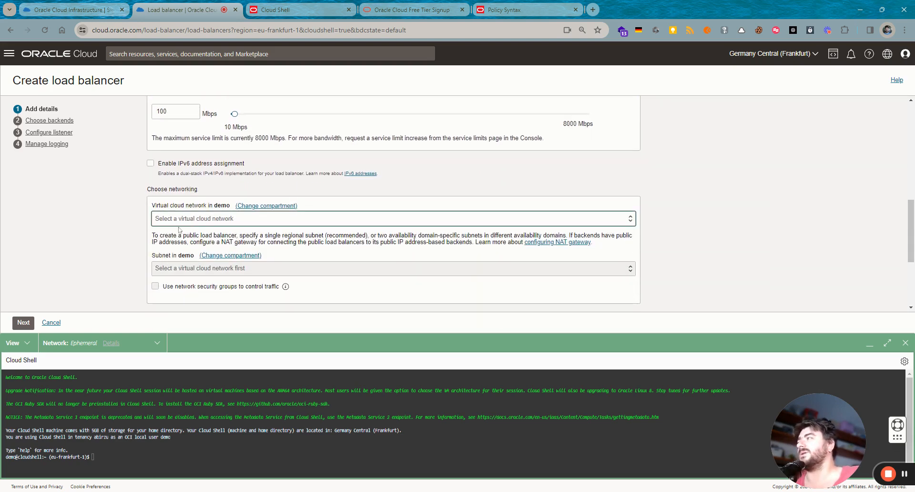
- Put the load balancer in DemoVCN1's public subnet with the Web network security group
{"action": "left_click", "coordinate": [180, 230]}
{"action": "left_click", "coordinate": [180, 274]}
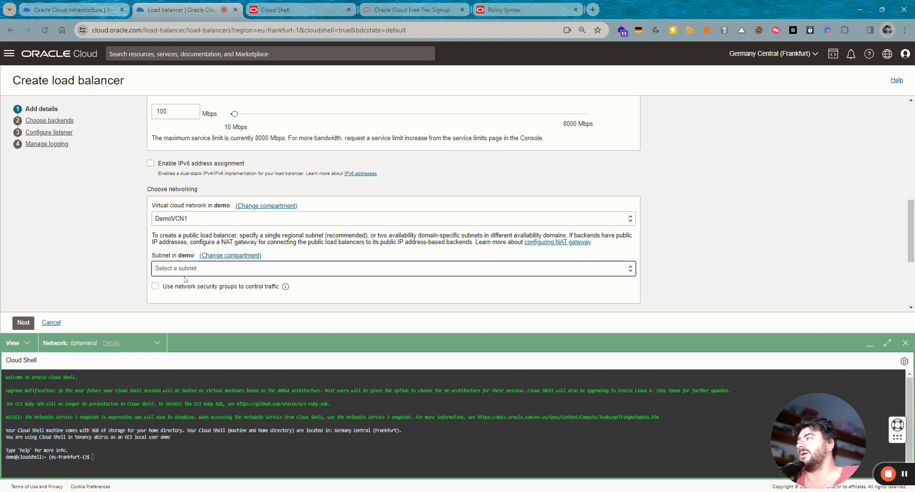
{"action": "left_click", "coordinate": [185, 279]}
{"action": "scroll", "coordinate": [267, 281], "scroll_direction": "down", "scroll_amount": 2}
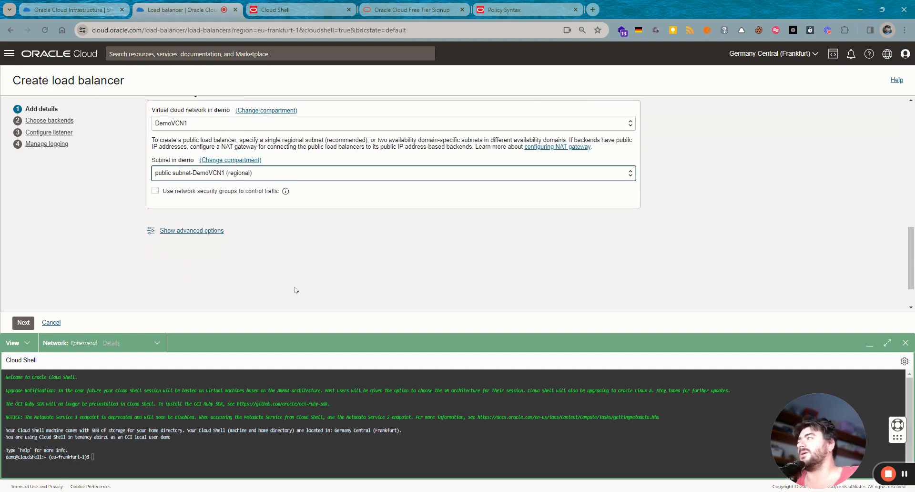
{"action": "left_click", "coordinate": [220, 191]}
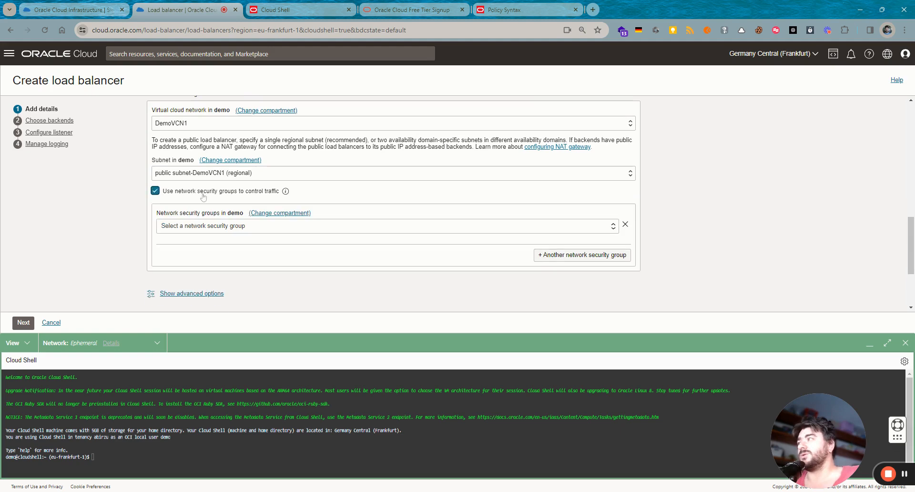
{"action": "left_click", "coordinate": [194, 230]}
{"action": "left_click", "coordinate": [168, 245]}
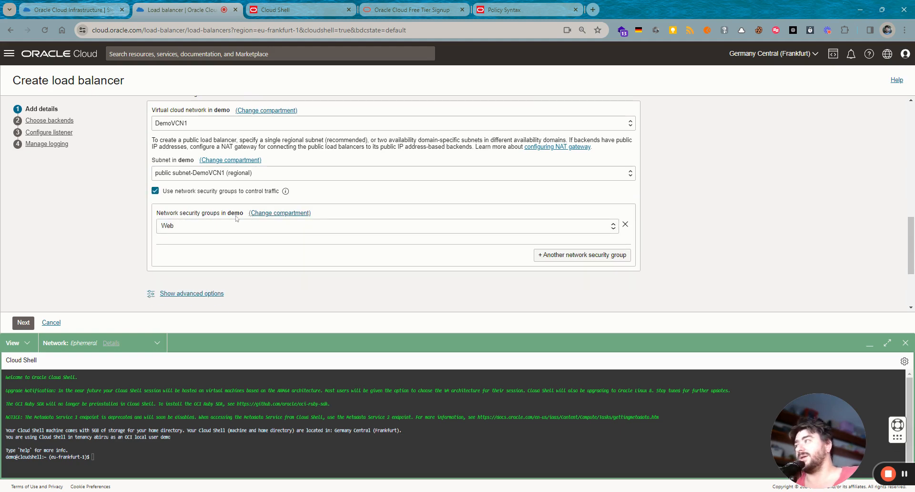
- Review the advanced acceleration, management and tagging options, then continue to Choose backends
{"action": "scroll", "coordinate": [243, 236], "scroll_direction": "down", "scroll_amount": 1}
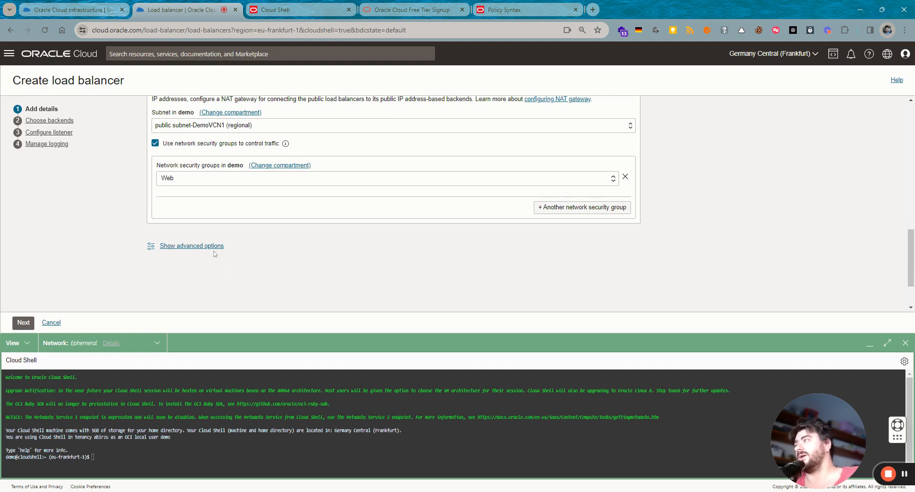
{"action": "left_click", "coordinate": [214, 247]}
{"action": "scroll", "coordinate": [212, 250], "scroll_direction": "down", "scroll_amount": 1}
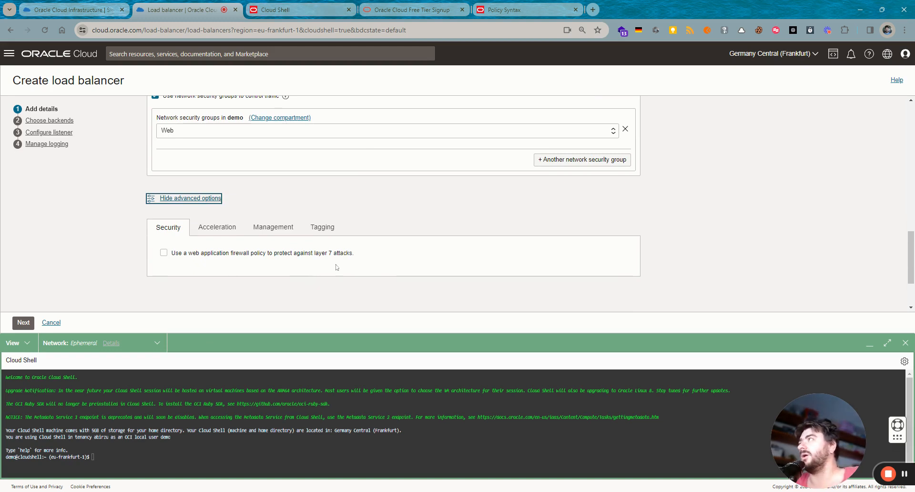
{"action": "left_click", "coordinate": [224, 235]}
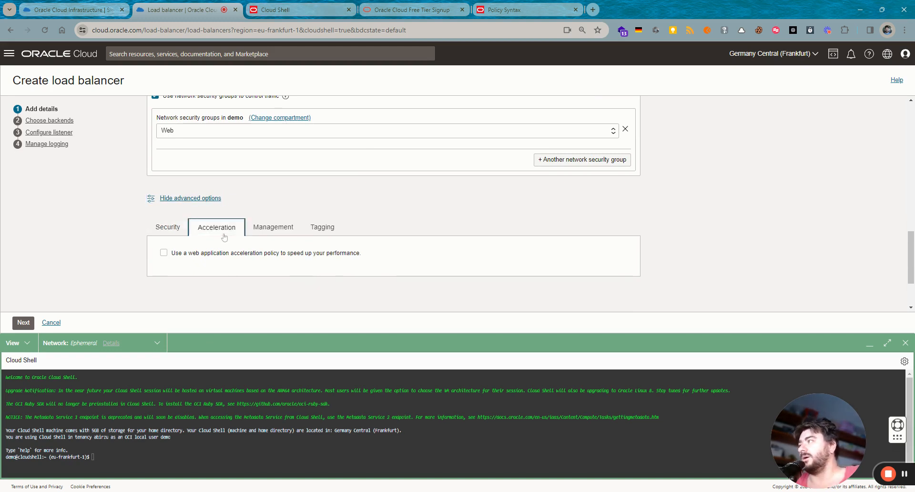
{"action": "left_click", "coordinate": [262, 228]}
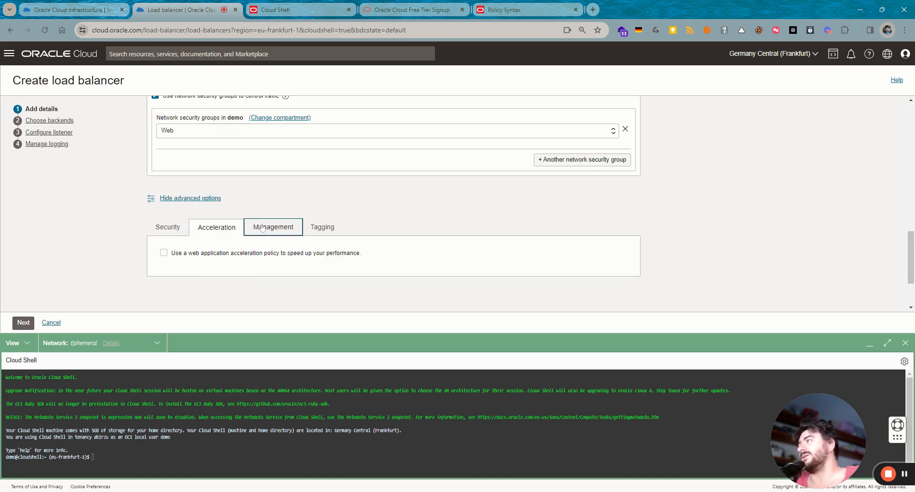
{"action": "left_click", "coordinate": [315, 234]}
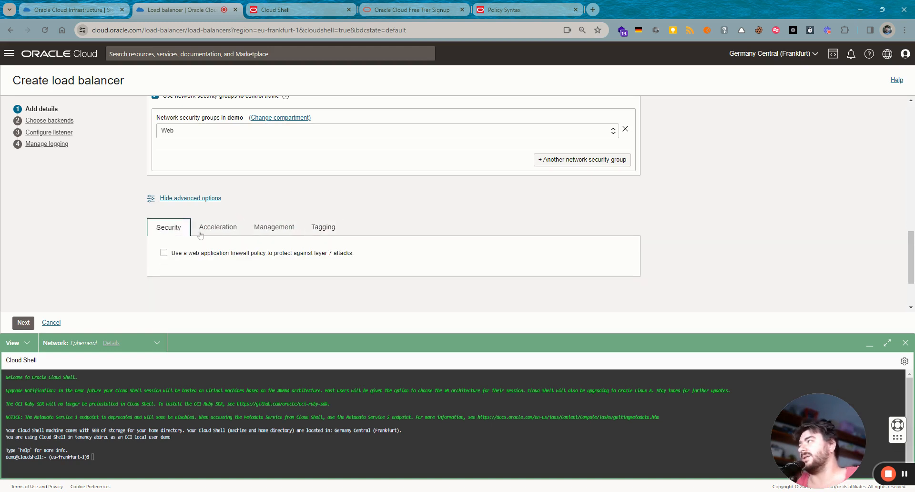
{"action": "left_click", "coordinate": [162, 231]}
{"action": "left_click", "coordinate": [23, 322]}
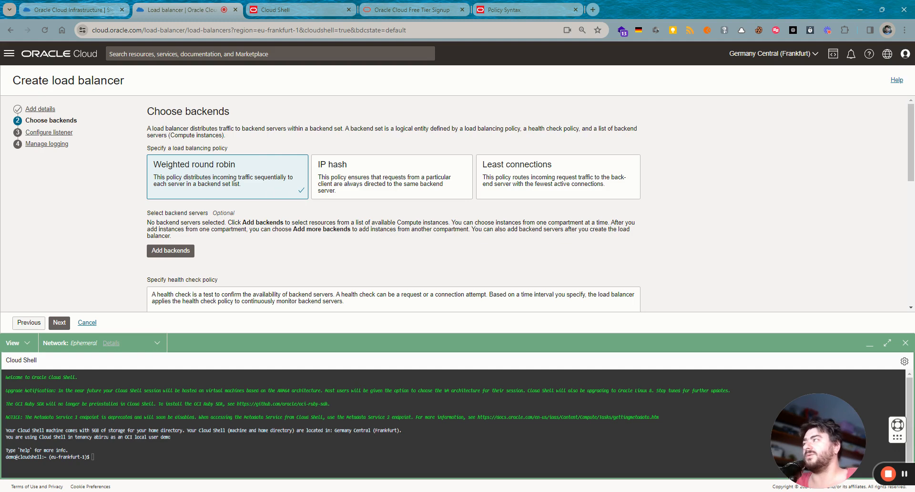
- Leave the backends empty with SSL off and continue to the listener step
{"action": "scroll", "coordinate": [175, 106], "scroll_direction": "down", "scroll_amount": 3}
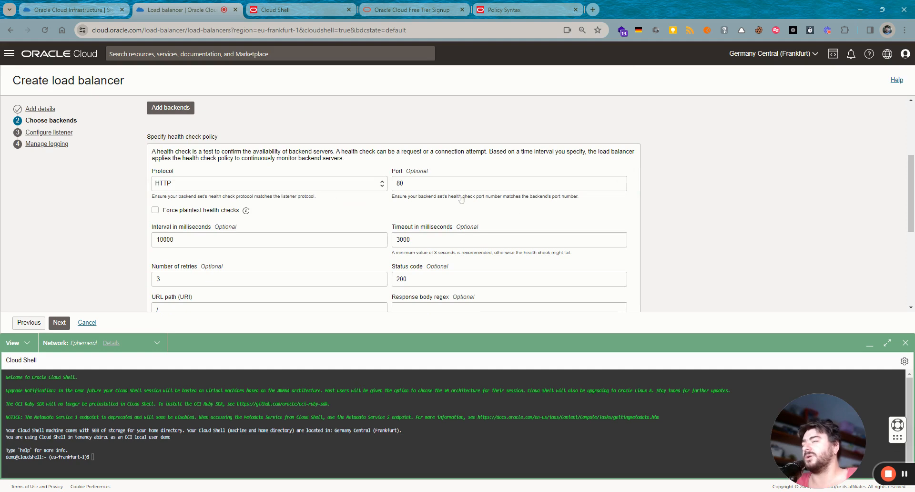
{"action": "scroll", "coordinate": [553, 278], "scroll_direction": "down", "scroll_amount": 1}
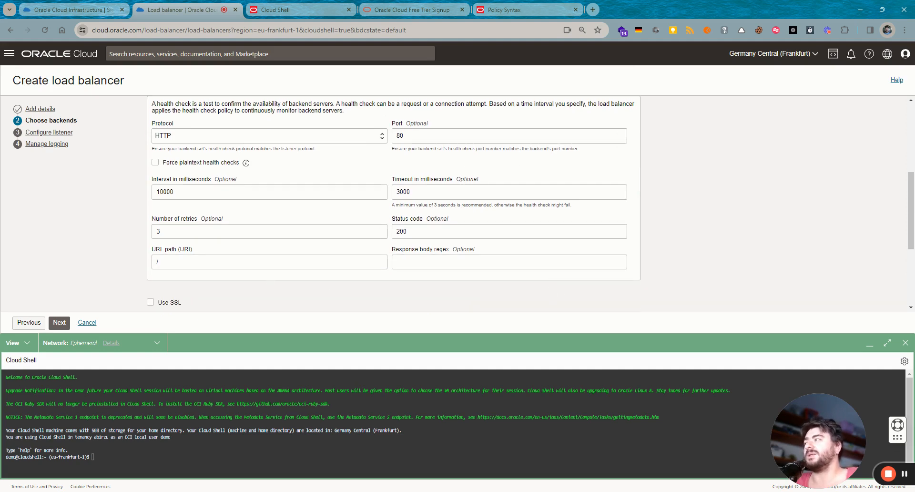
{"action": "scroll", "coordinate": [178, 269], "scroll_direction": "down", "scroll_amount": 1}
{"action": "left_click", "coordinate": [173, 256]}
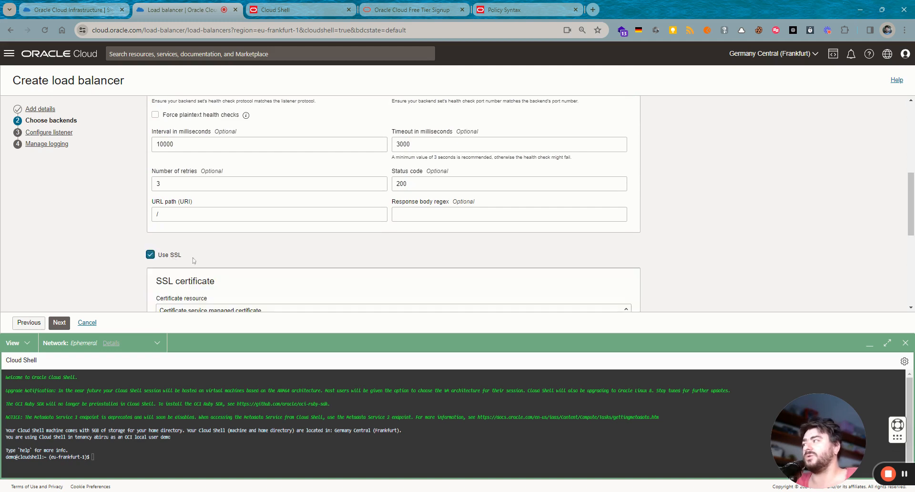
{"action": "scroll", "coordinate": [224, 266], "scroll_direction": "down", "scroll_amount": 1}
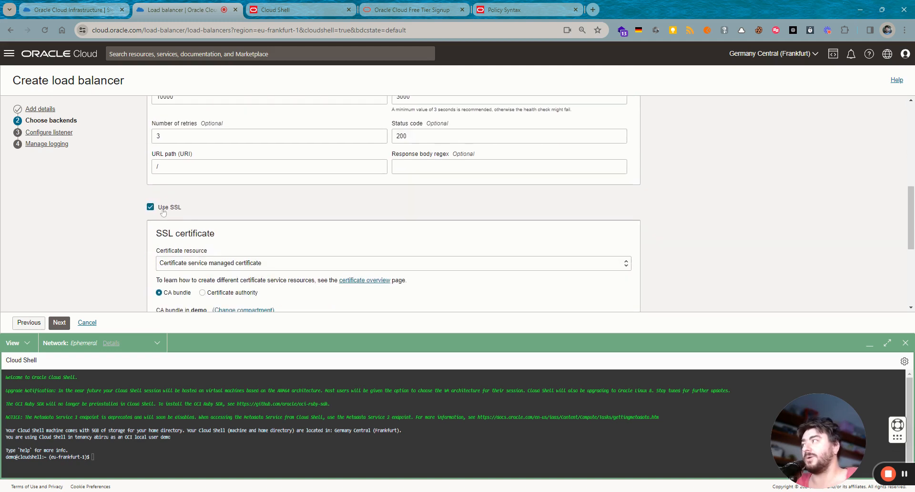
{"action": "left_click", "coordinate": [162, 207]}
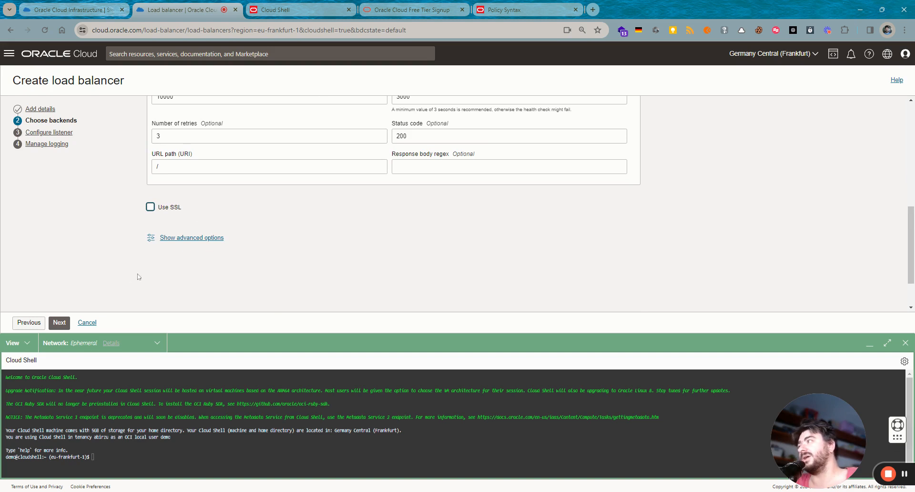
{"action": "left_click", "coordinate": [59, 322]}
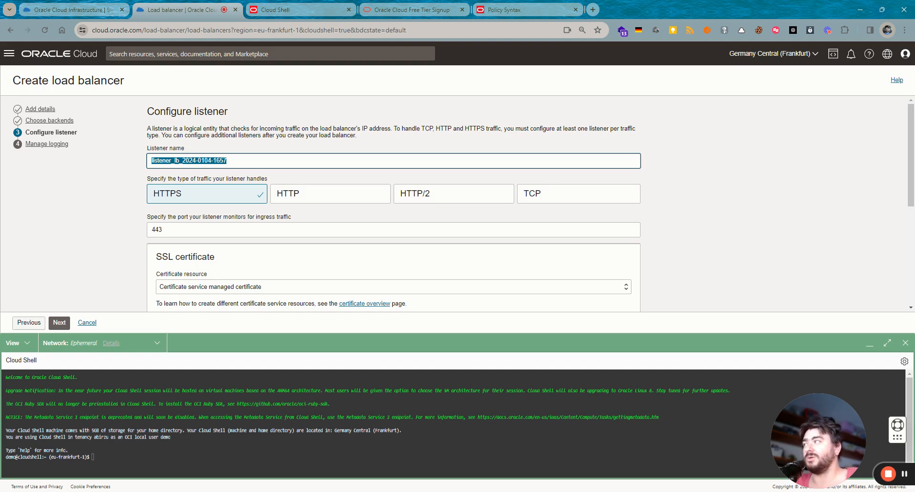
- Name the listener HTTP for HTTP on port 80 and disable error logs
{"action": "type", "text": "HTTP"}
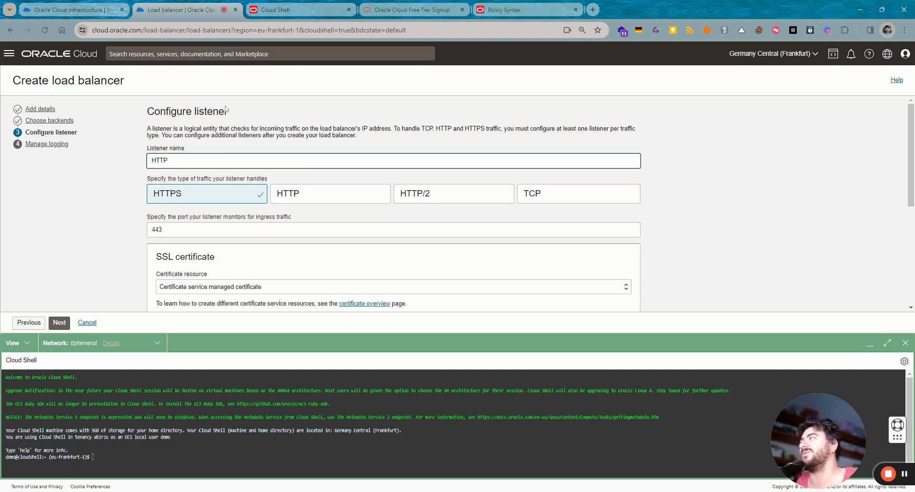
{"action": "left_click", "coordinate": [299, 193]}
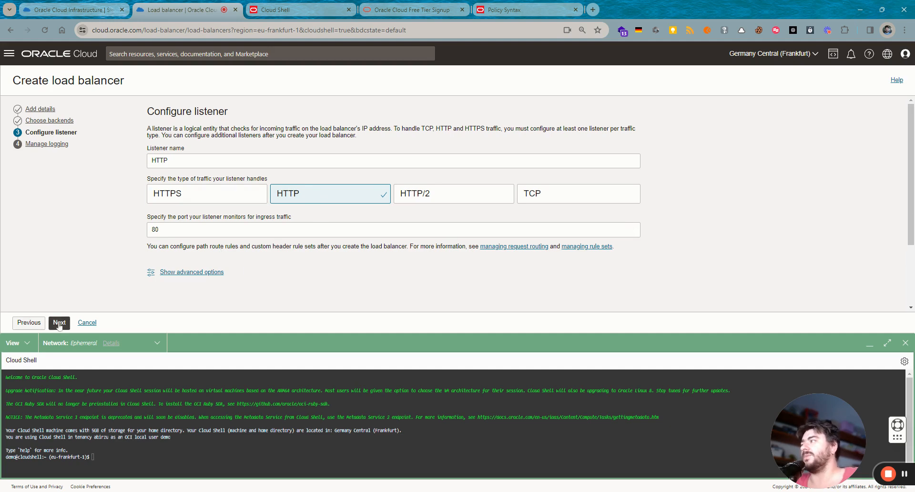
{"action": "left_click", "coordinate": [59, 323]}
{"action": "left_click", "coordinate": [178, 212]}
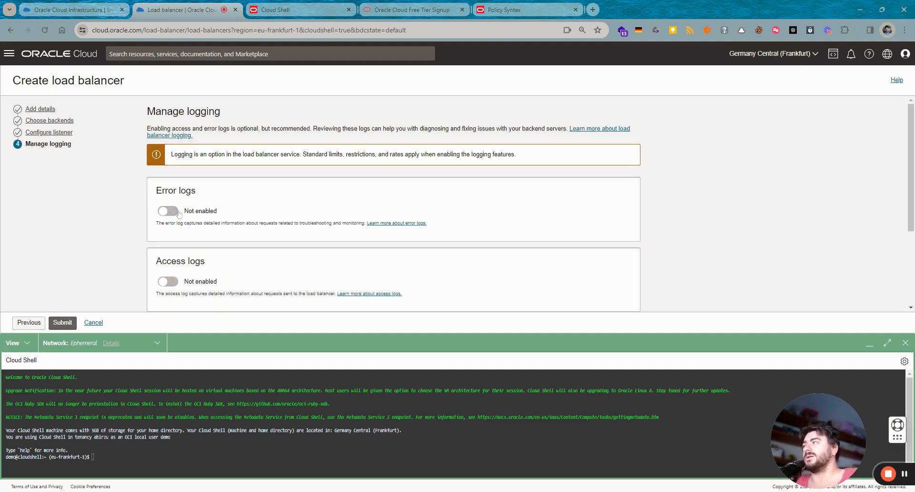
{"action": "scroll", "coordinate": [292, 261], "scroll_direction": "down", "scroll_amount": 2}
{"action": "left_click", "coordinate": [62, 322]}
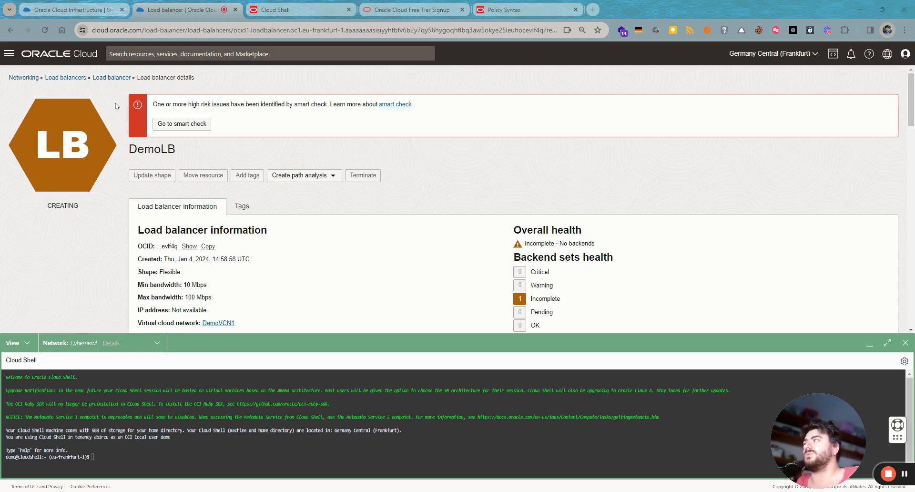
{"action": "scroll", "coordinate": [61, 141], "scroll_direction": "down", "scroll_amount": 3}
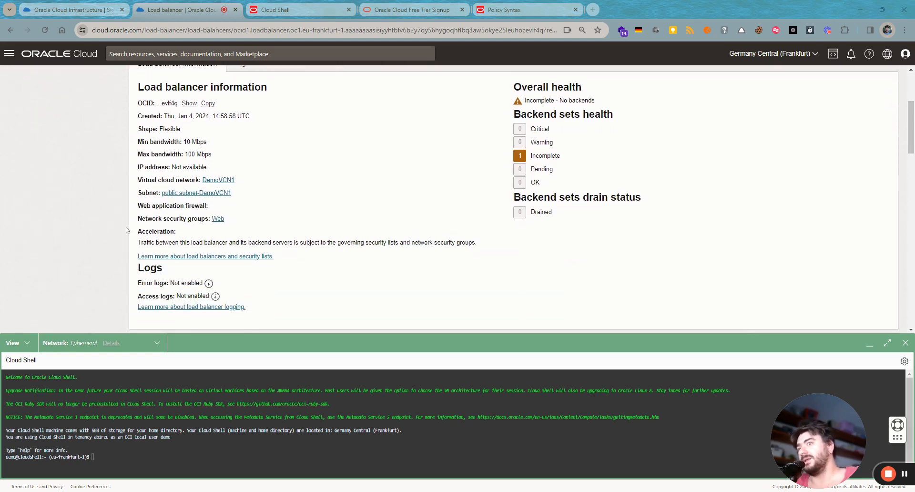
{"action": "scroll", "coordinate": [114, 229], "scroll_direction": "down", "scroll_amount": 2}
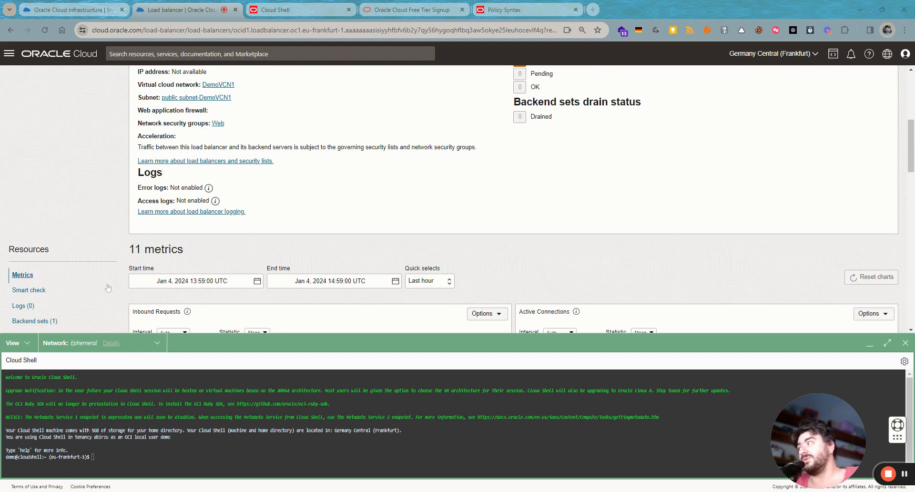
{"action": "left_click", "coordinate": [56, 321]}
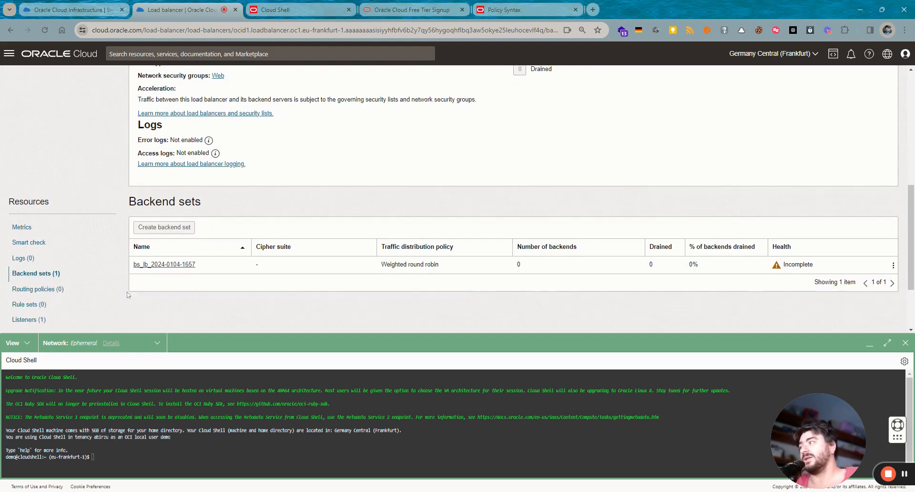
{"action": "left_click", "coordinate": [154, 265]}
- View the backend set's empty Backends list and its Actions menu
{"action": "scroll", "coordinate": [69, 222], "scroll_direction": "down", "scroll_amount": 5}
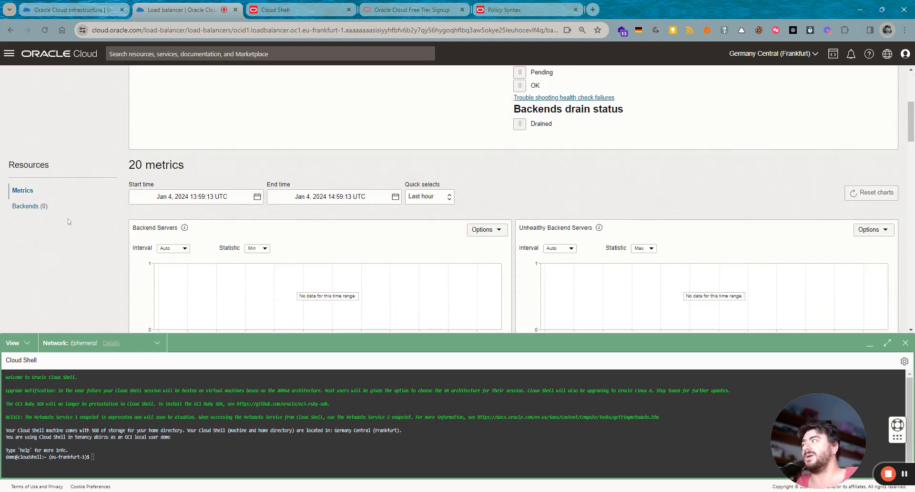
{"action": "left_click", "coordinate": [30, 206]}
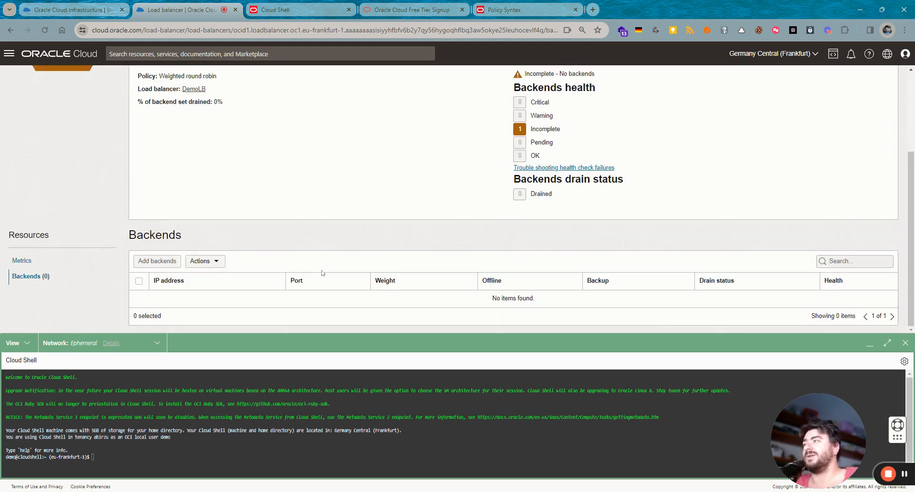
{"action": "scroll", "coordinate": [334, 215], "scroll_direction": "up", "scroll_amount": 2}
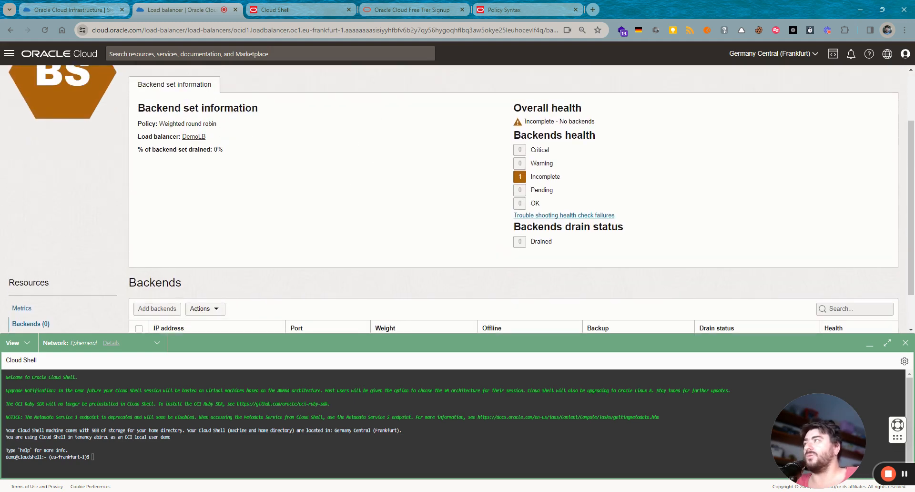
{"action": "scroll", "coordinate": [317, 162], "scroll_direction": "up", "scroll_amount": 3}
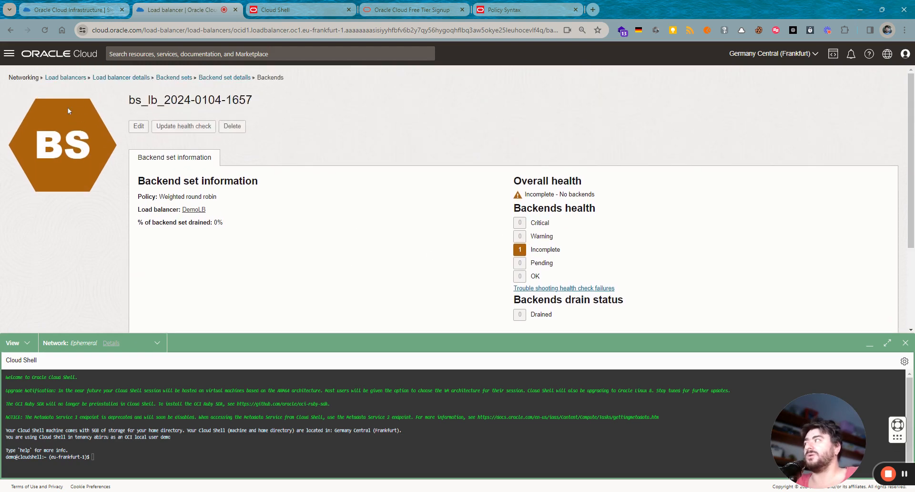
{"action": "scroll", "coordinate": [191, 220], "scroll_direction": "down", "scroll_amount": 2}
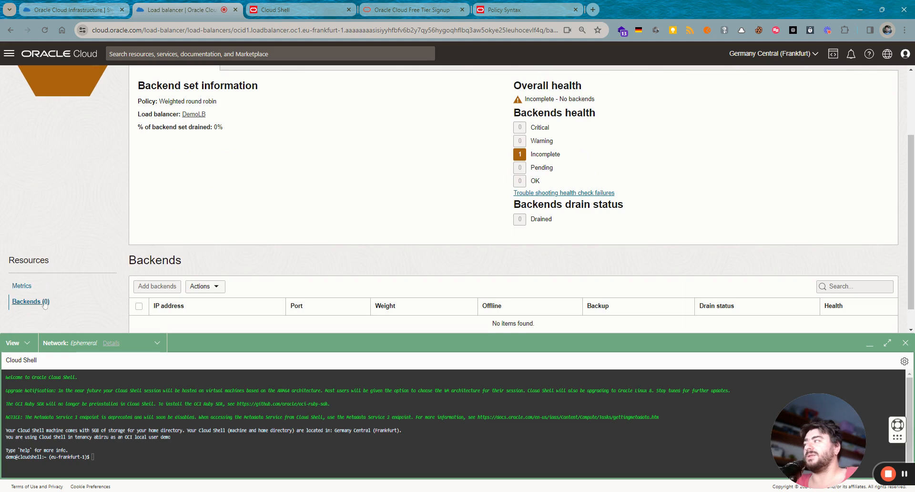
{"action": "left_click", "coordinate": [206, 289]}
{"action": "left_click", "coordinate": [206, 288]}
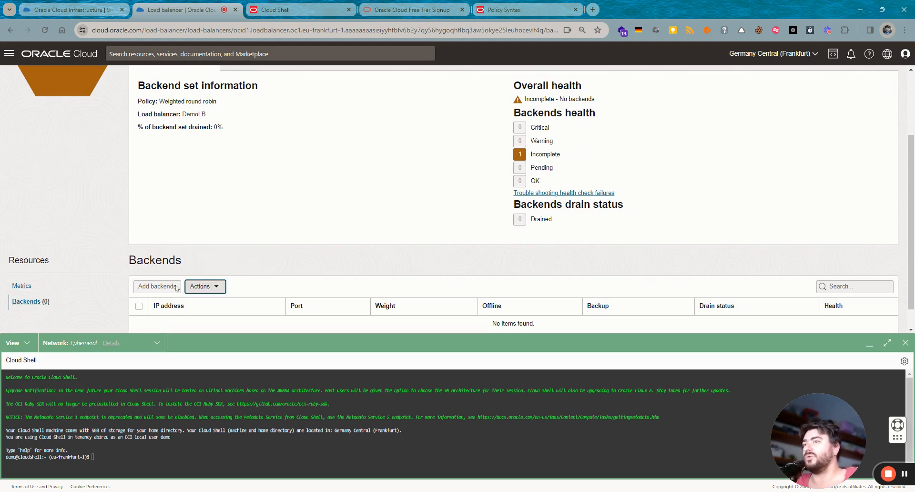
{"action": "scroll", "coordinate": [252, 227], "scroll_direction": "down", "scroll_amount": 1}
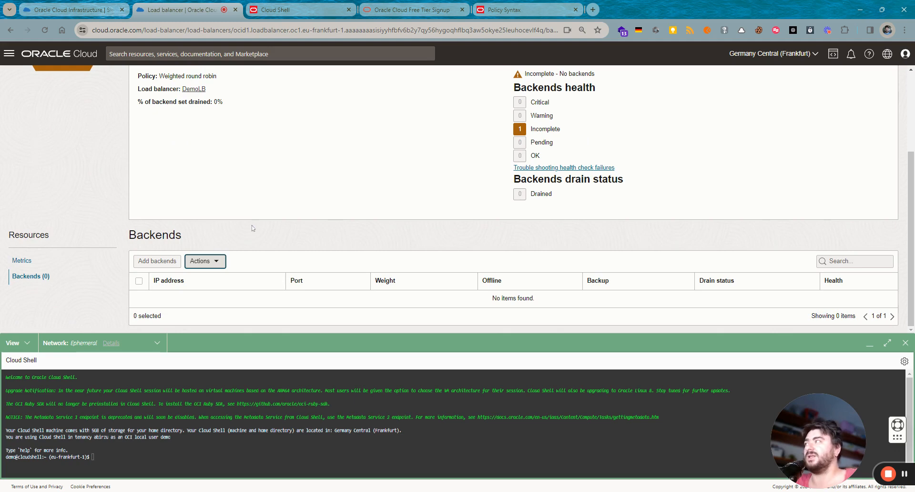
{"action": "scroll", "coordinate": [253, 228], "scroll_direction": "up", "scroll_amount": 1}
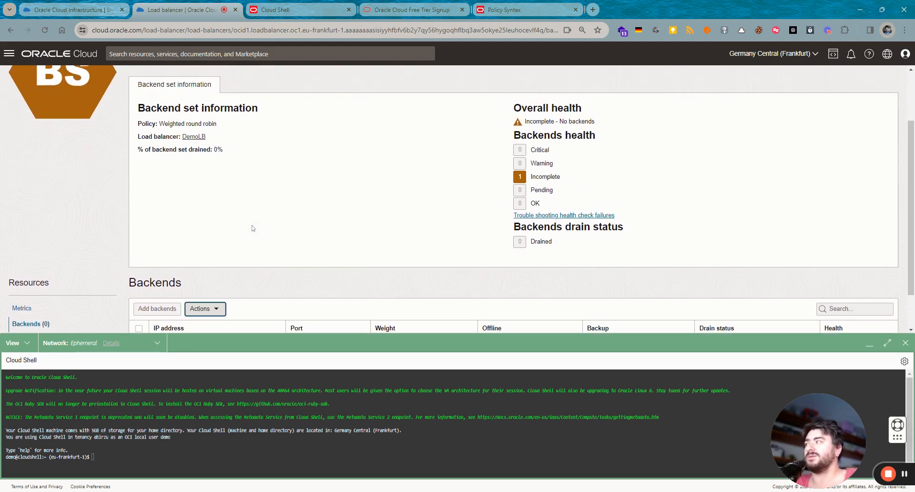
{"action": "scroll", "coordinate": [370, 241], "scroll_direction": "down", "scroll_amount": 1}
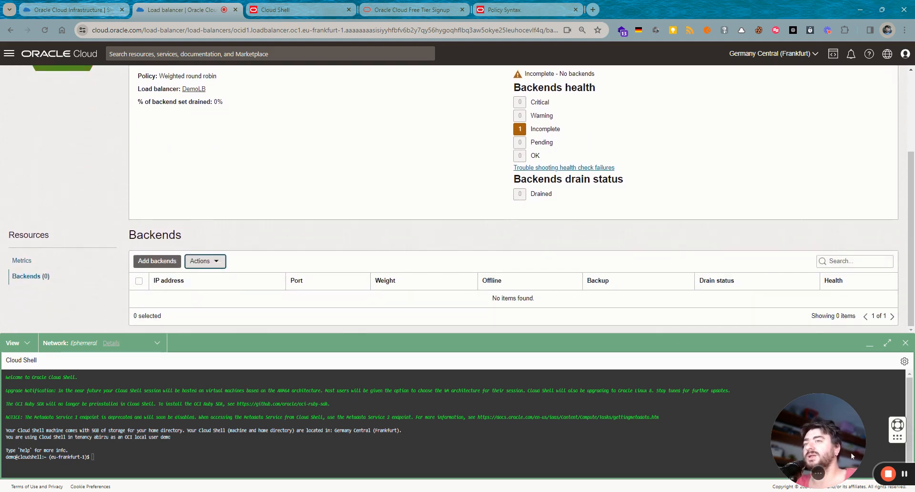
- Select DemoVM1 (10.0.1.232) and DemoVM2 (10.0.1.37) as port-80 backends
{"action": "left_click", "coordinate": [160, 260]}
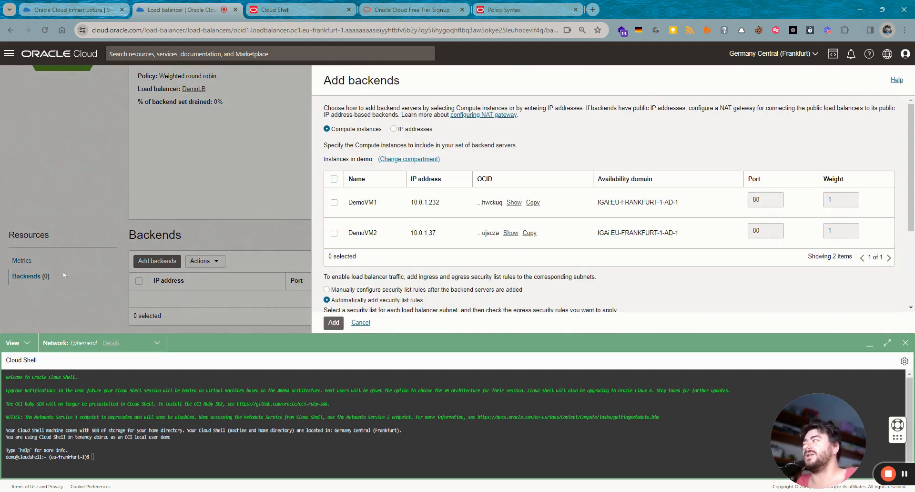
{"action": "left_click", "coordinate": [334, 179]}
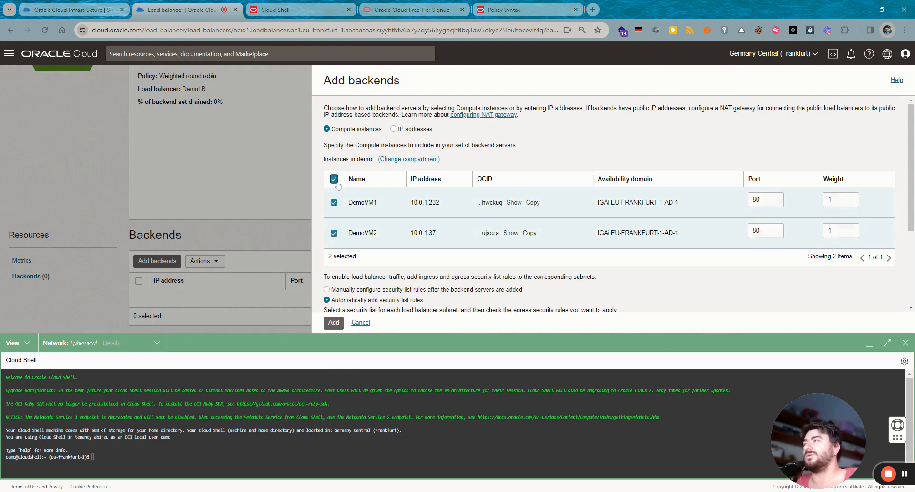
{"action": "left_click_drag", "start_coordinate": [439, 209], "coordinate": [403, 238]}
{"action": "left_click", "coordinate": [653, 296]}
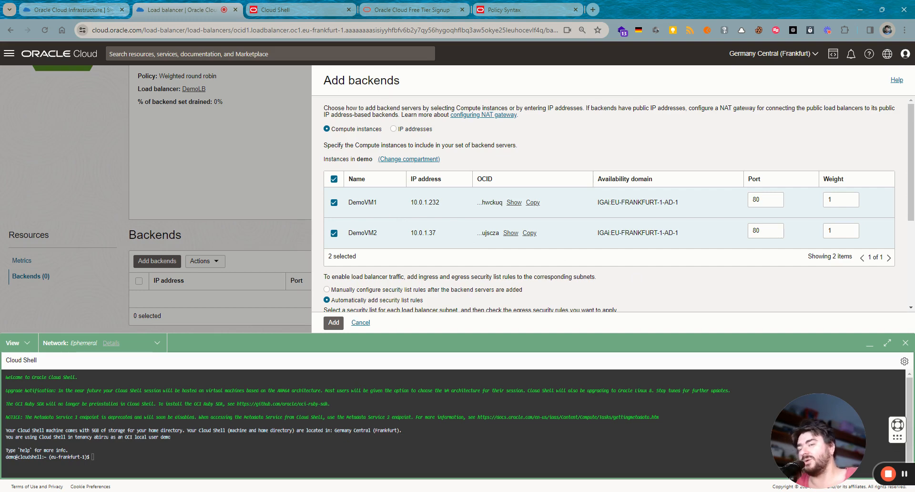
{"action": "scroll", "coordinate": [634, 279], "scroll_direction": "down", "scroll_amount": 1}
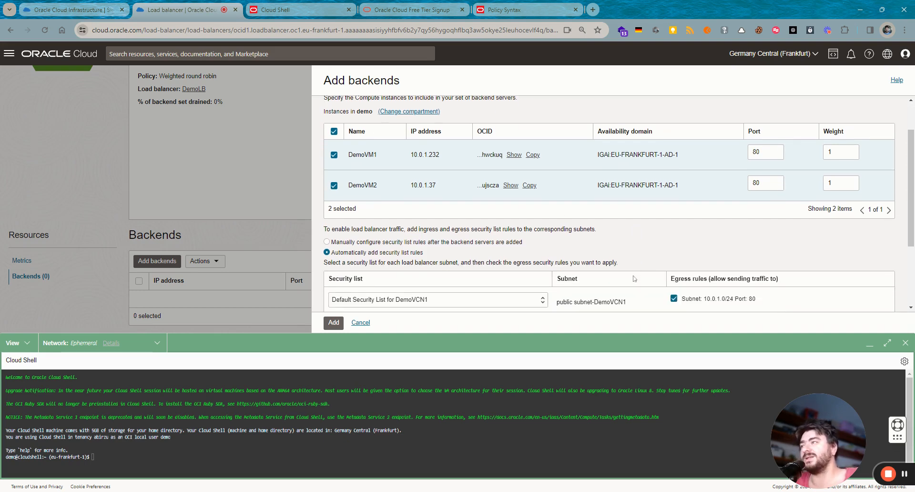
{"action": "scroll", "coordinate": [491, 246], "scroll_direction": "down", "scroll_amount": 1}
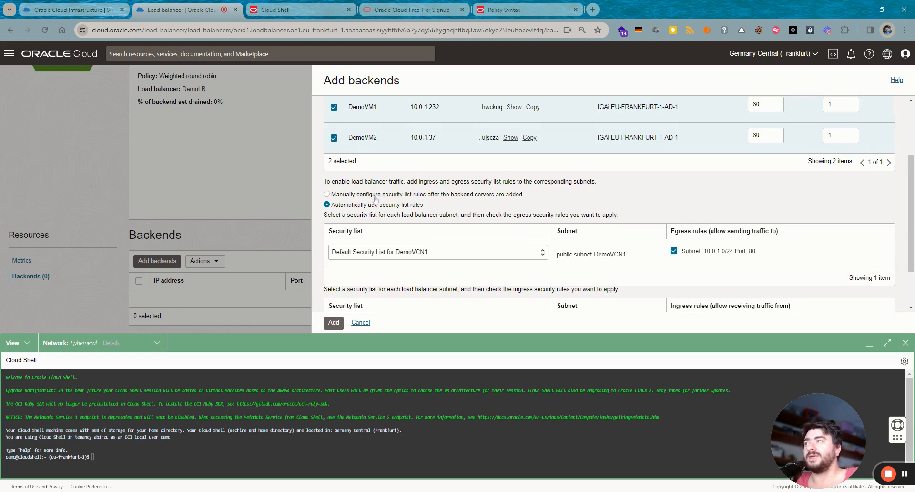
- Choose manual security list rules and add the two backends
{"action": "left_click", "coordinate": [375, 195]}
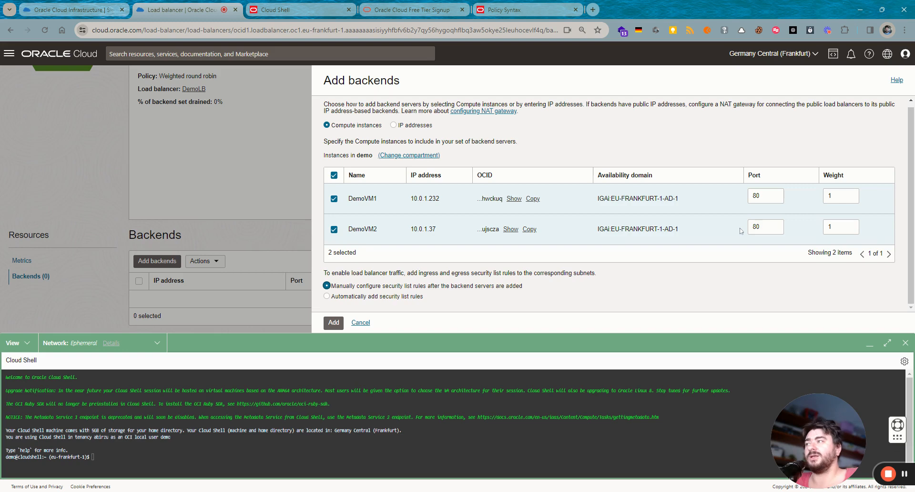
{"action": "left_click", "coordinate": [357, 297]}
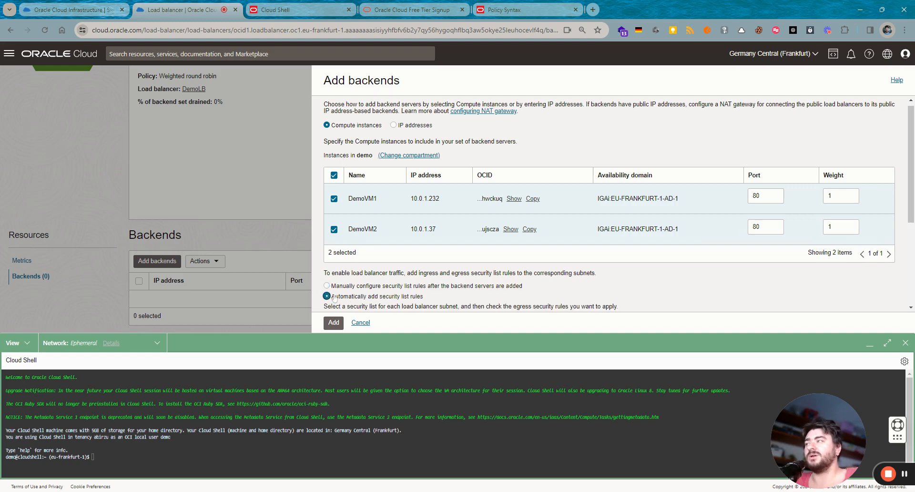
{"action": "scroll", "coordinate": [511, 256], "scroll_direction": "down", "scroll_amount": 2}
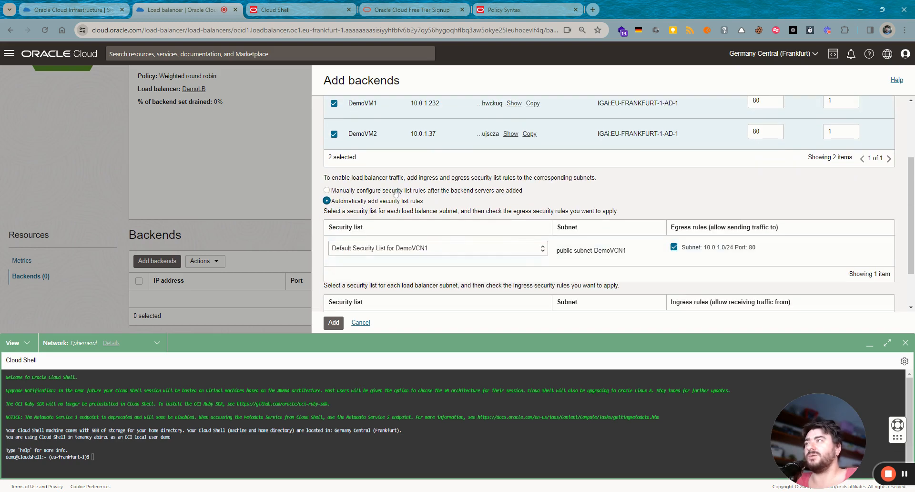
{"action": "left_click", "coordinate": [393, 191]}
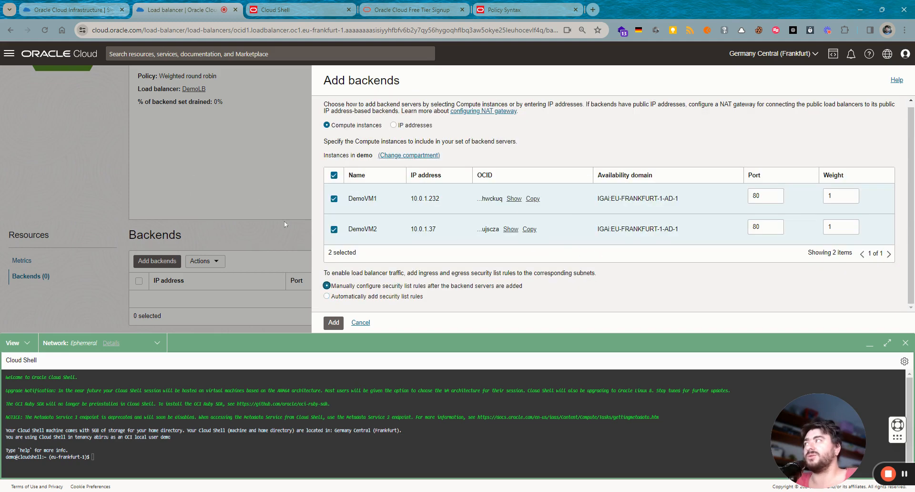
{"action": "left_click", "coordinate": [326, 322]}
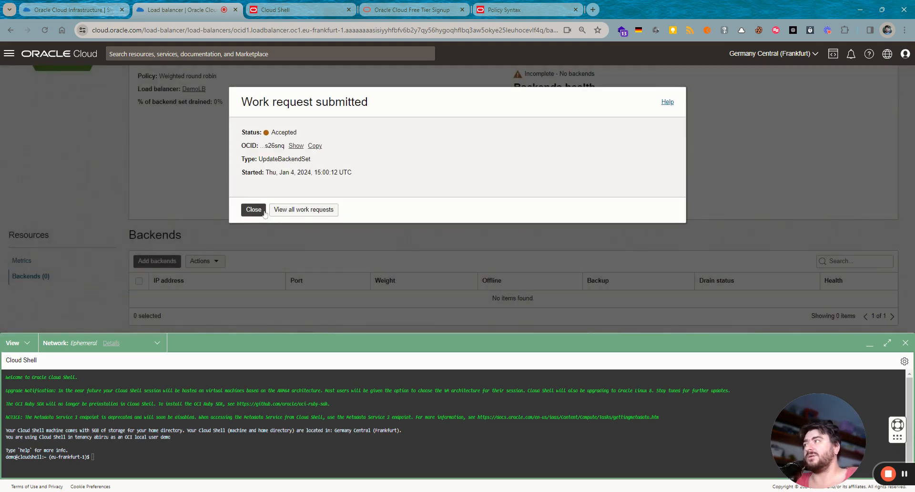
- Check the load balancer's work requests and backend set status
{"action": "left_click", "coordinate": [309, 210]}
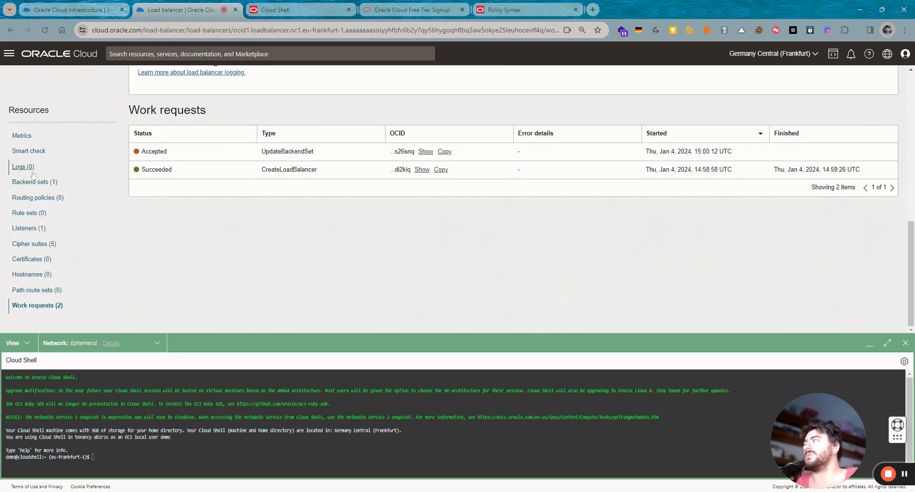
{"action": "left_click", "coordinate": [34, 182]}
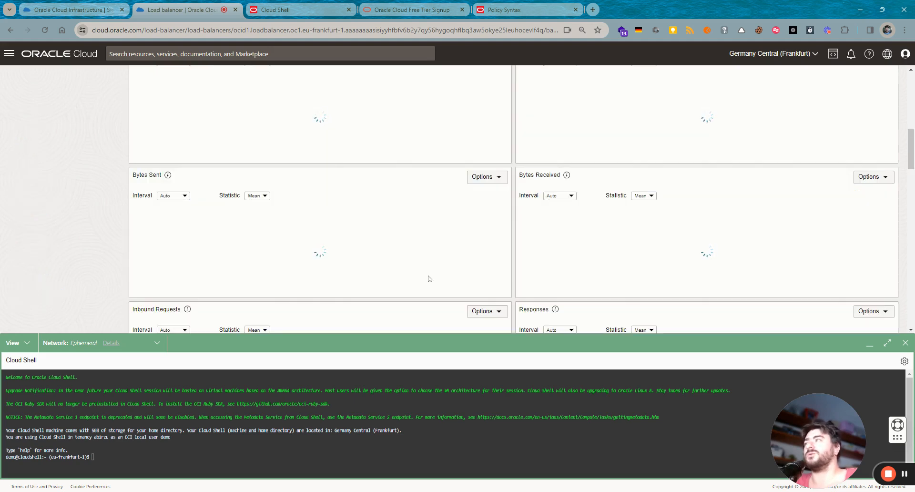
{"action": "scroll", "coordinate": [444, 211], "scroll_direction": "up", "scroll_amount": 5}
{"action": "scroll", "coordinate": [440, 210], "scroll_direction": "up", "scroll_amount": 3}
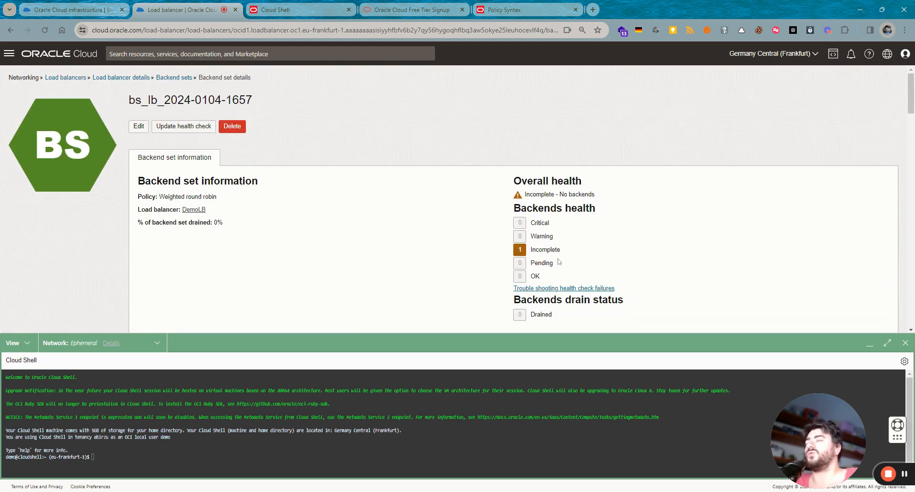
{"action": "left_click_drag", "start_coordinate": [561, 250], "coordinate": [531, 252]}
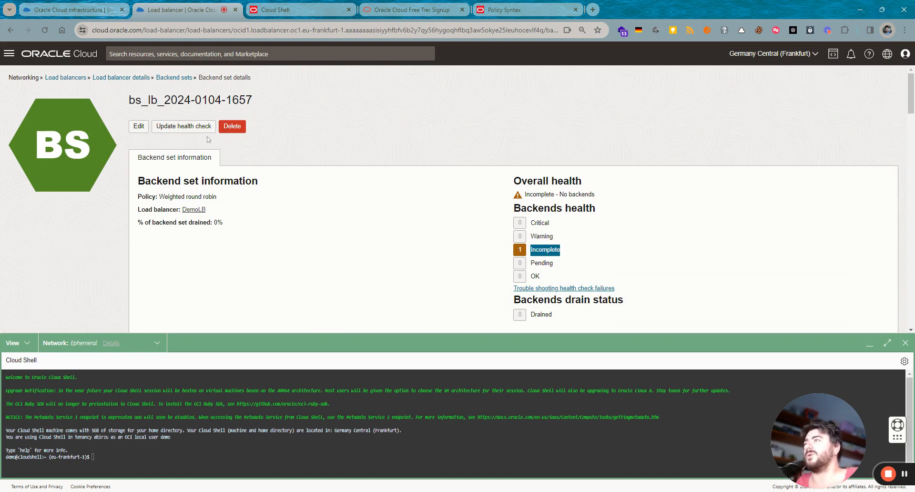
- Back on DemoLB's page, copy the public IP 89.168.116.20 for a browser test
{"action": "left_click", "coordinate": [169, 77]}
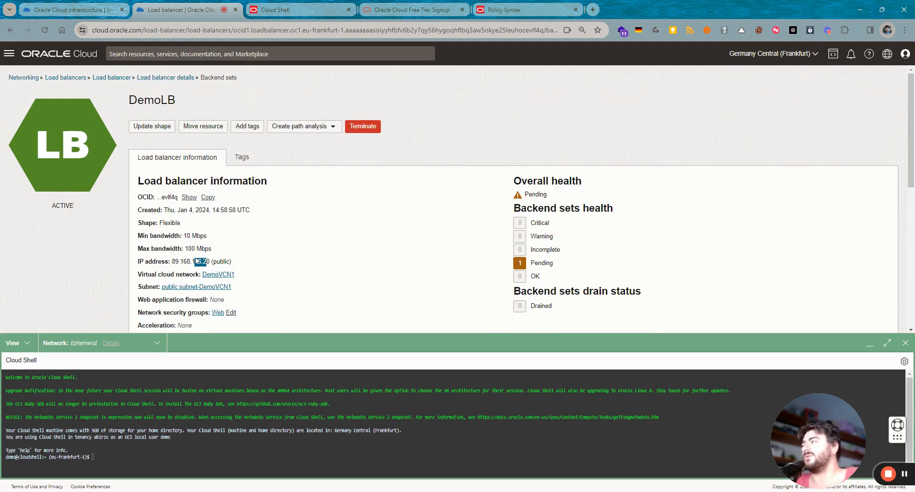
{"action": "left_click_drag", "start_coordinate": [210, 261], "coordinate": [172, 263]}
{"action": "key", "text": "ctrl+c"}
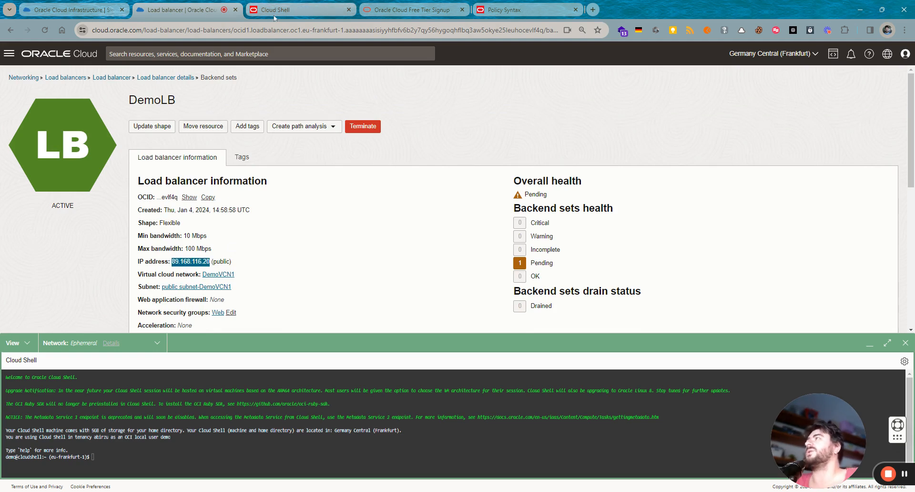
{"action": "left_click", "coordinate": [276, 10]}
- Load 89.168.116.20 in Chrome, reload to get 'Hello! this is VM2', then return to DemoLB
{"action": "left_click", "coordinate": [279, 28]}
{"action": "key", "text": "ctrl+v"}
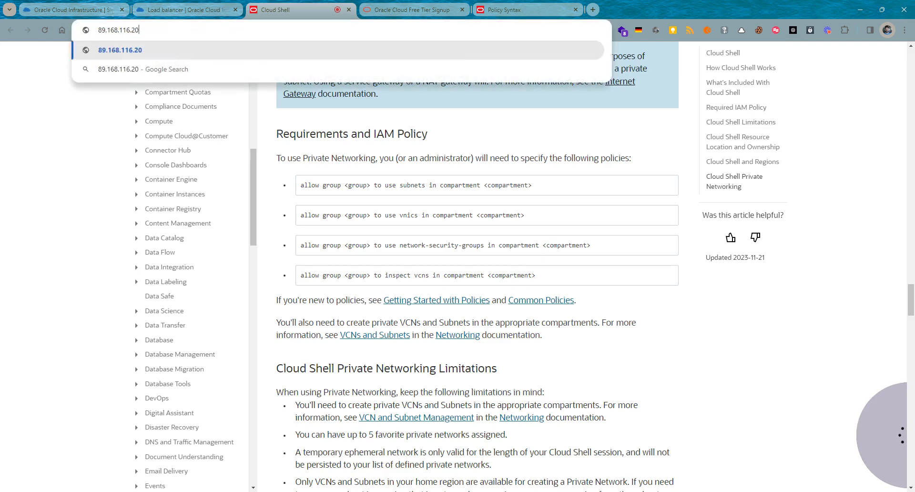
{"action": "key", "text": "Return"}
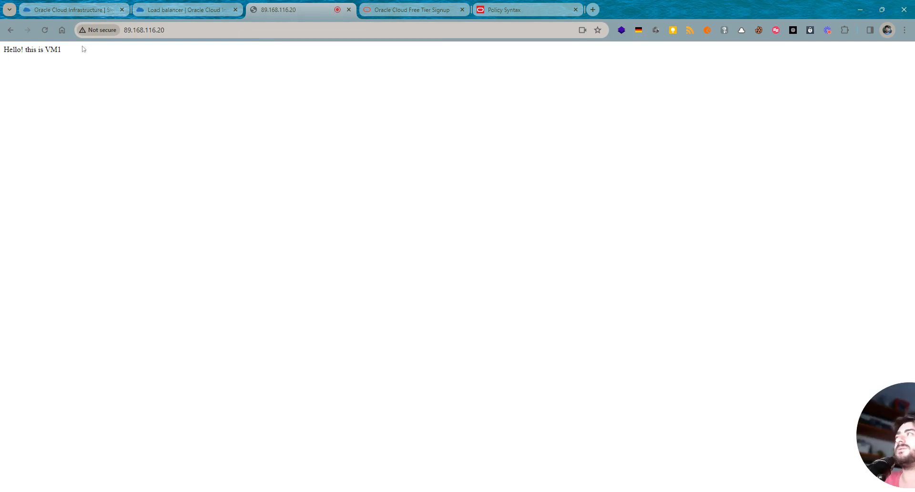
{"action": "left_click", "coordinate": [45, 30]}
{"action": "left_click_drag", "start_coordinate": [63, 53], "coordinate": [3, 50]}
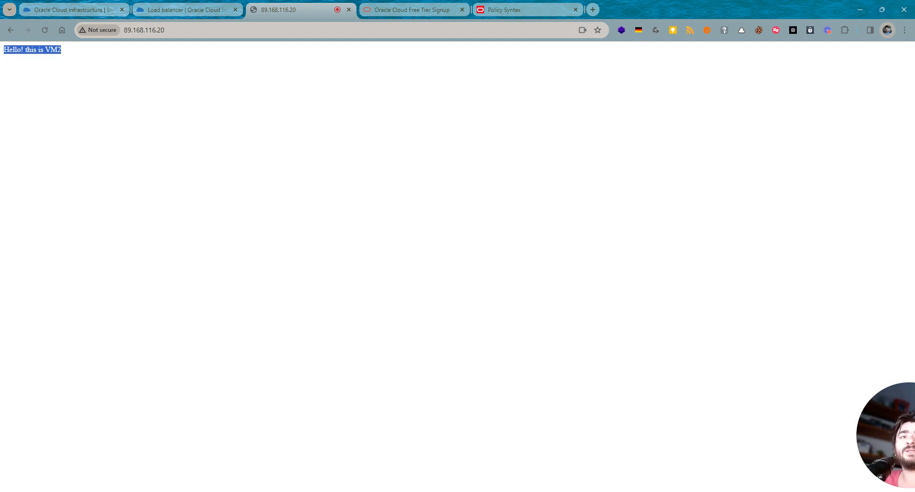
{"action": "key", "text": "alt+Tab"}
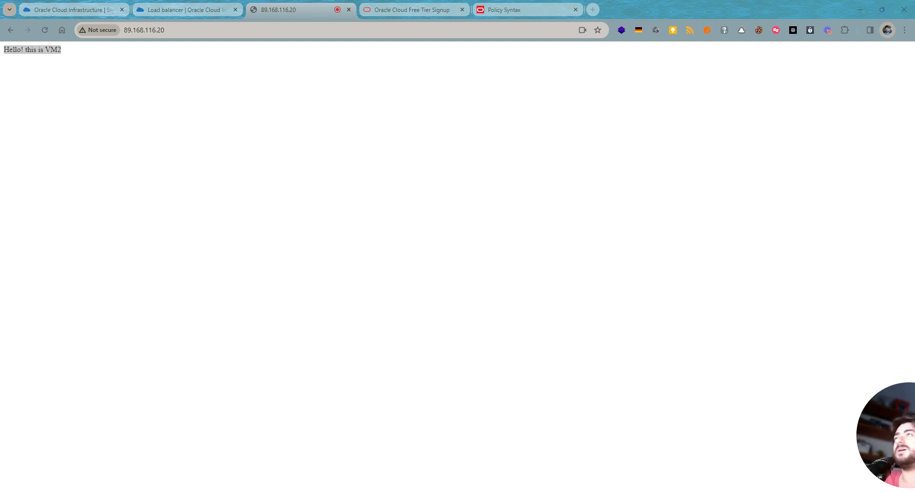
{"action": "left_click", "coordinate": [173, 7]}
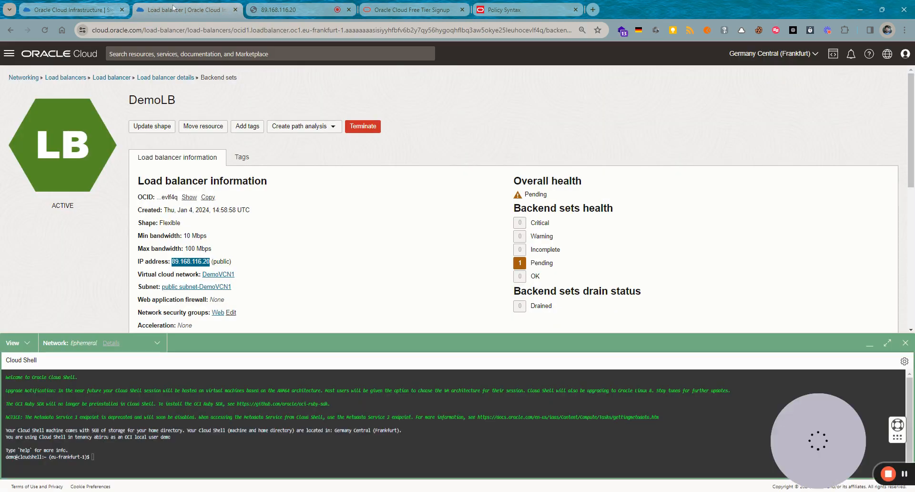